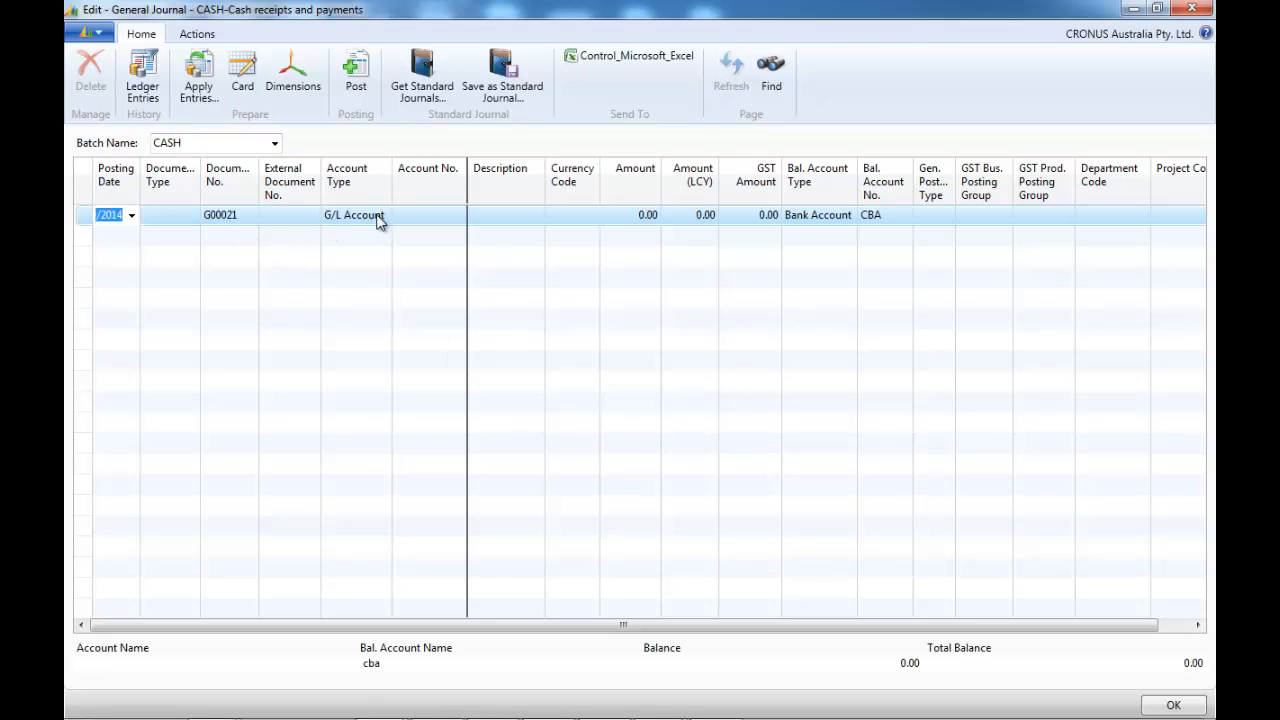
- Enter a journal line for the Bank Charges G/L account with an amount of 10.00
click(425, 215)
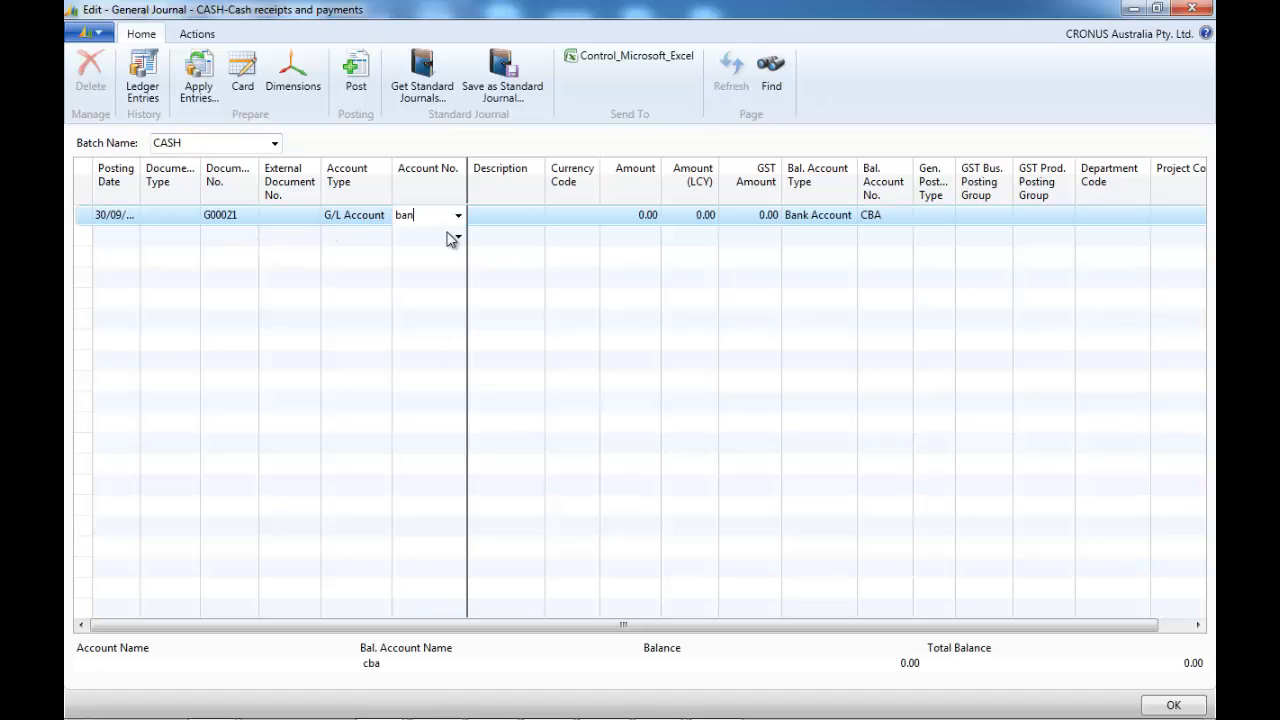
text(8642)
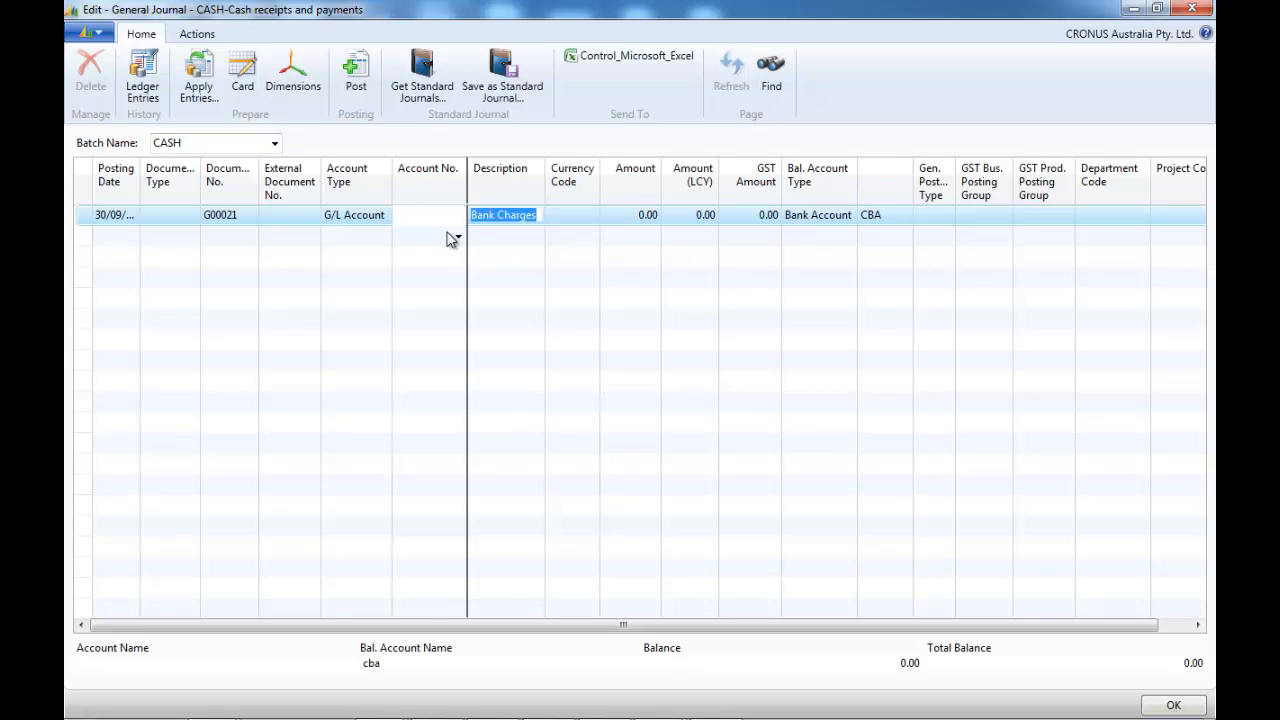
key(Tab)
key(Tab)
key(Tab)
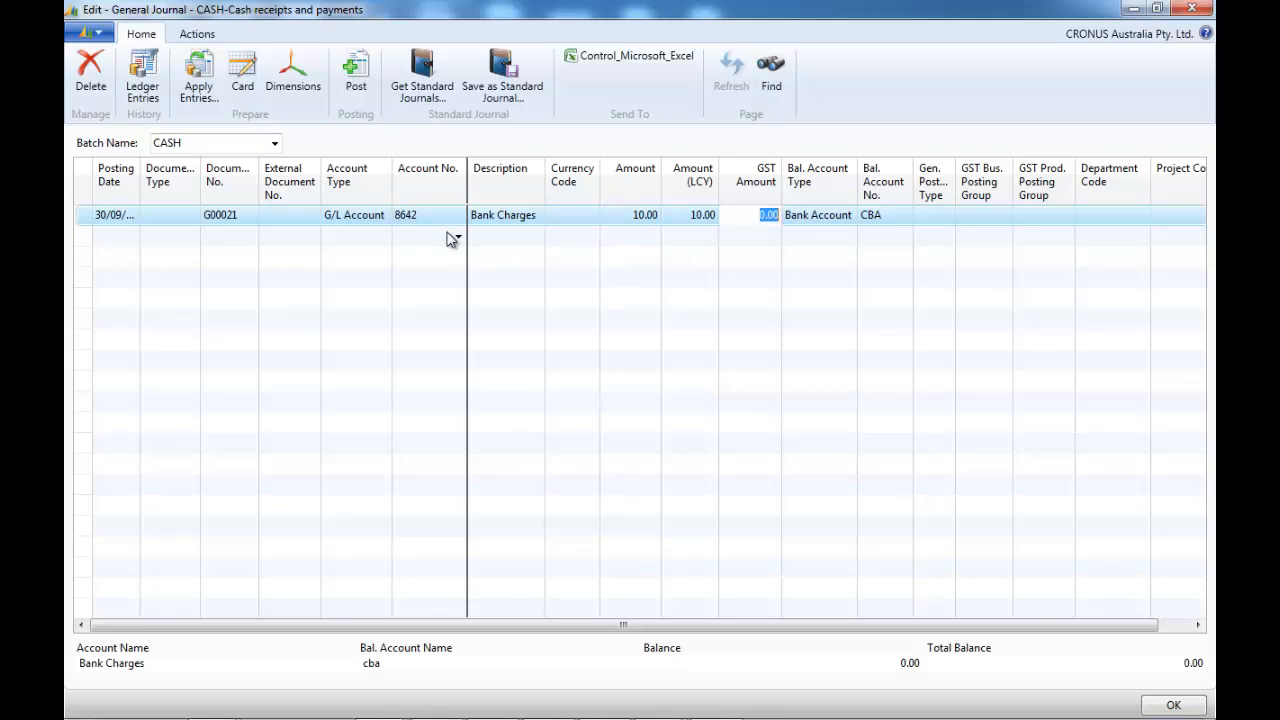
key(Tab)
- Set the Bank Charges line's general posting type to Purchase and its GST product posting group to GST10
click(949, 222)
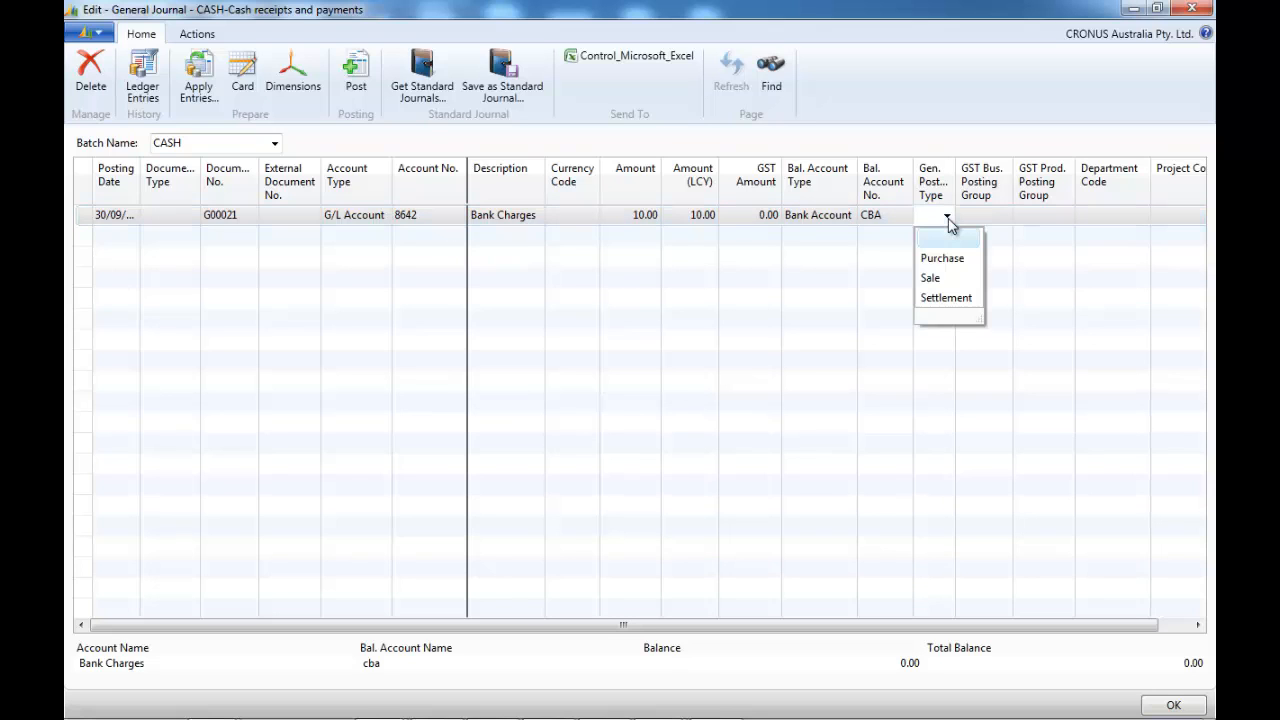
click(949, 259)
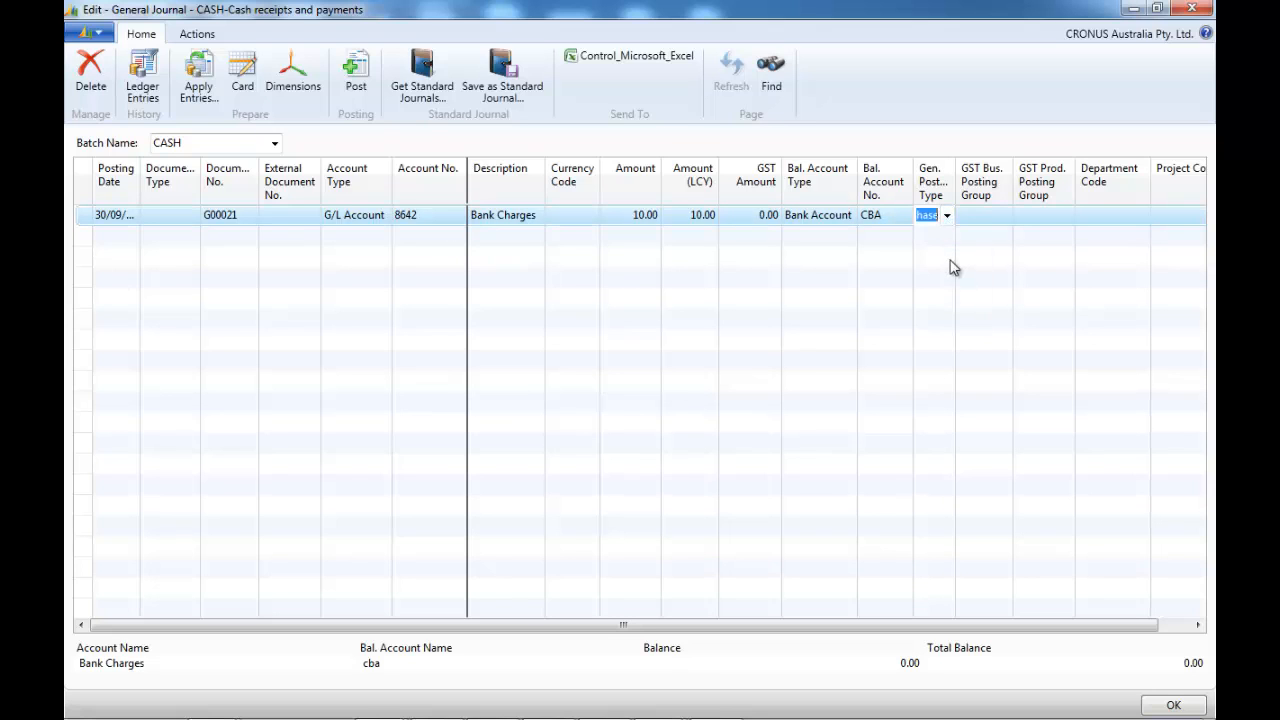
key(Tab)
key(Tab)
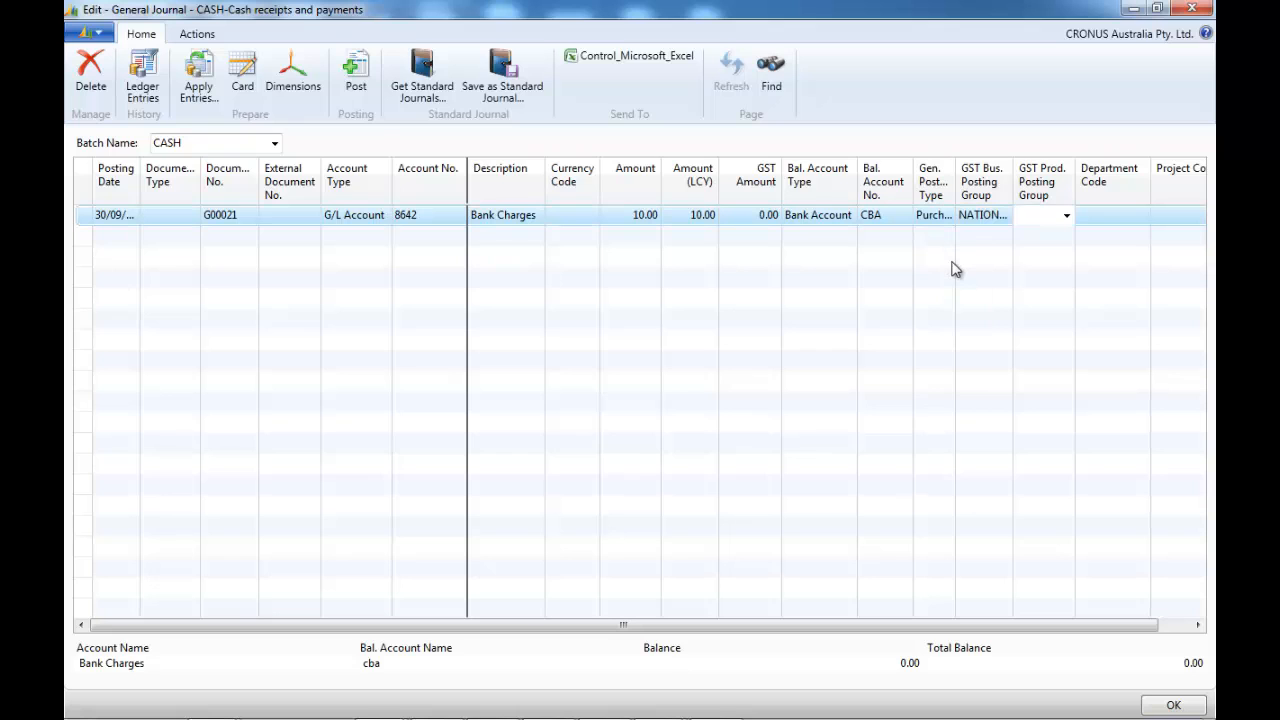
text(gst)
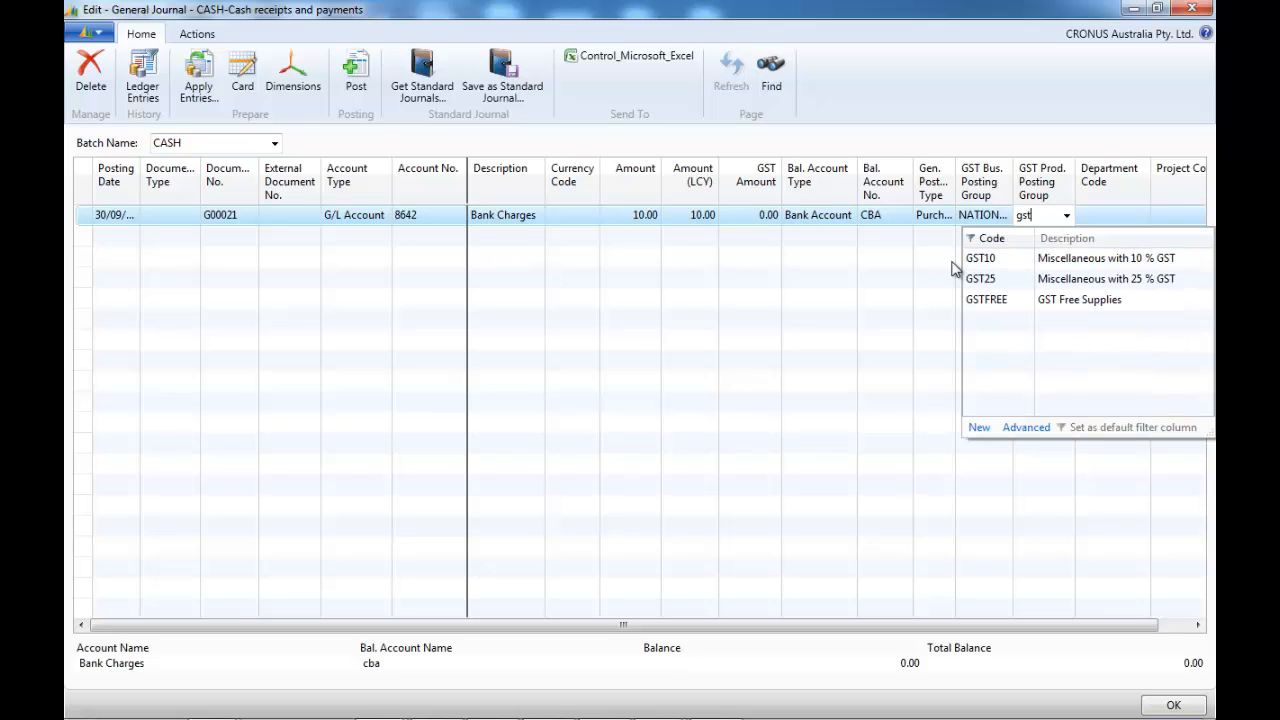
text(10)
key(Tab)
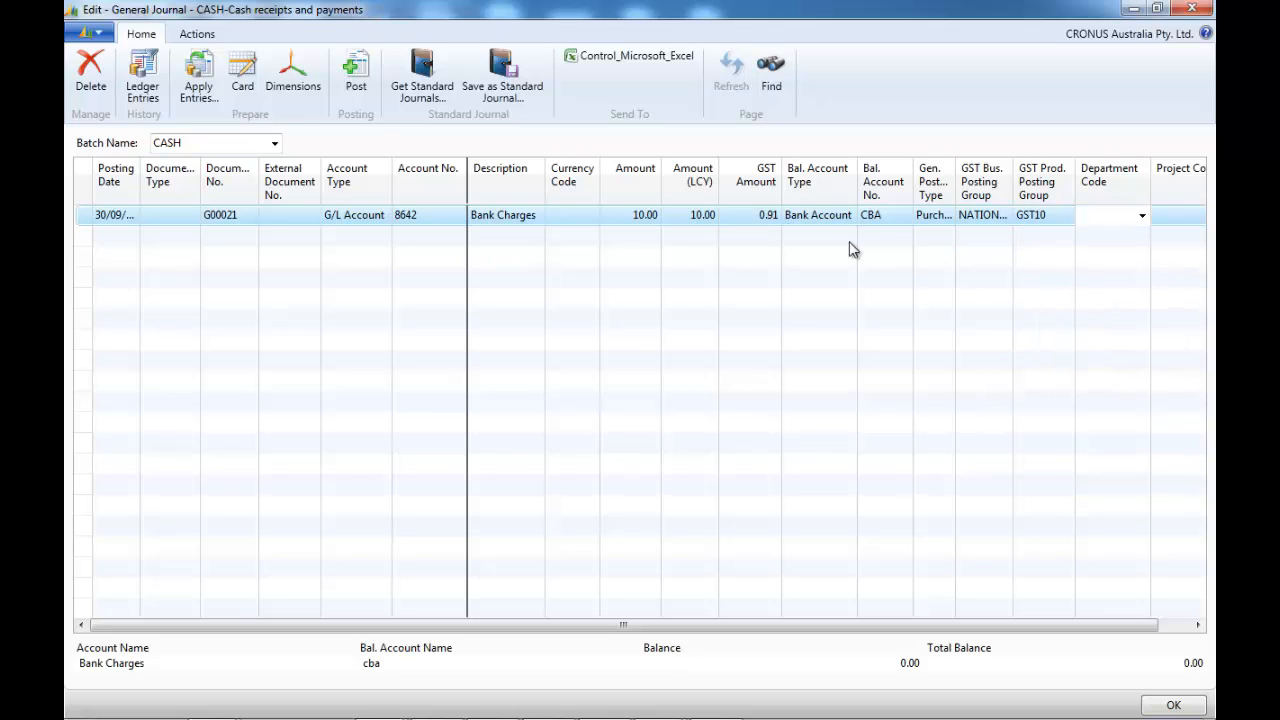
- Post the Bank Charges journal line from the CASH batch
click(358, 86)
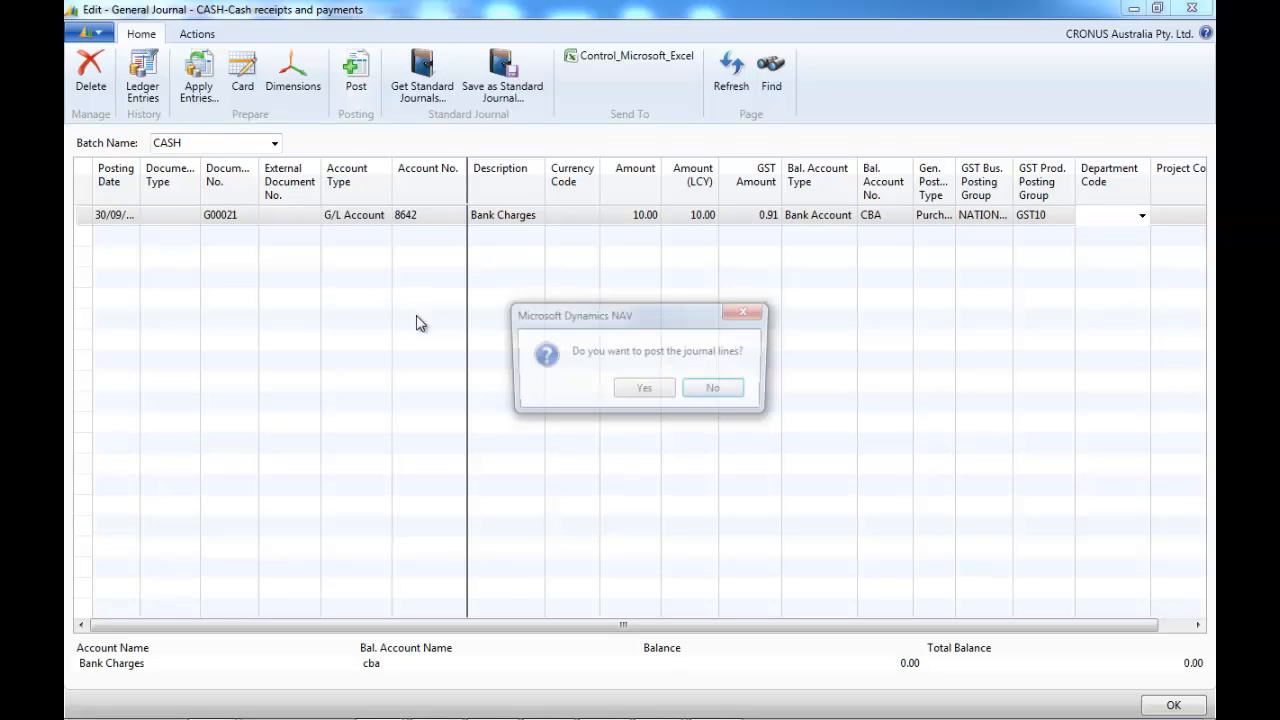
click(640, 391)
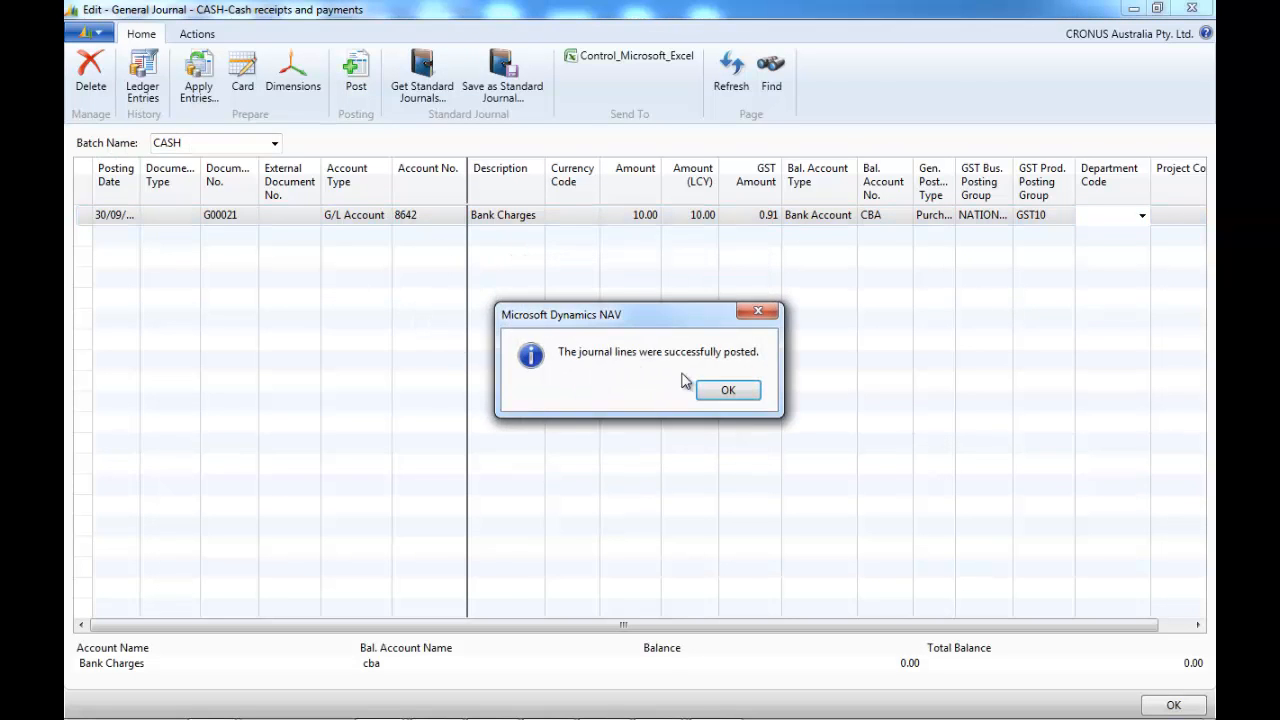
click(728, 390)
- Assign the Bank Charges account to the next journal line, review that account's ledger entries, and close the journal
click(430, 216)
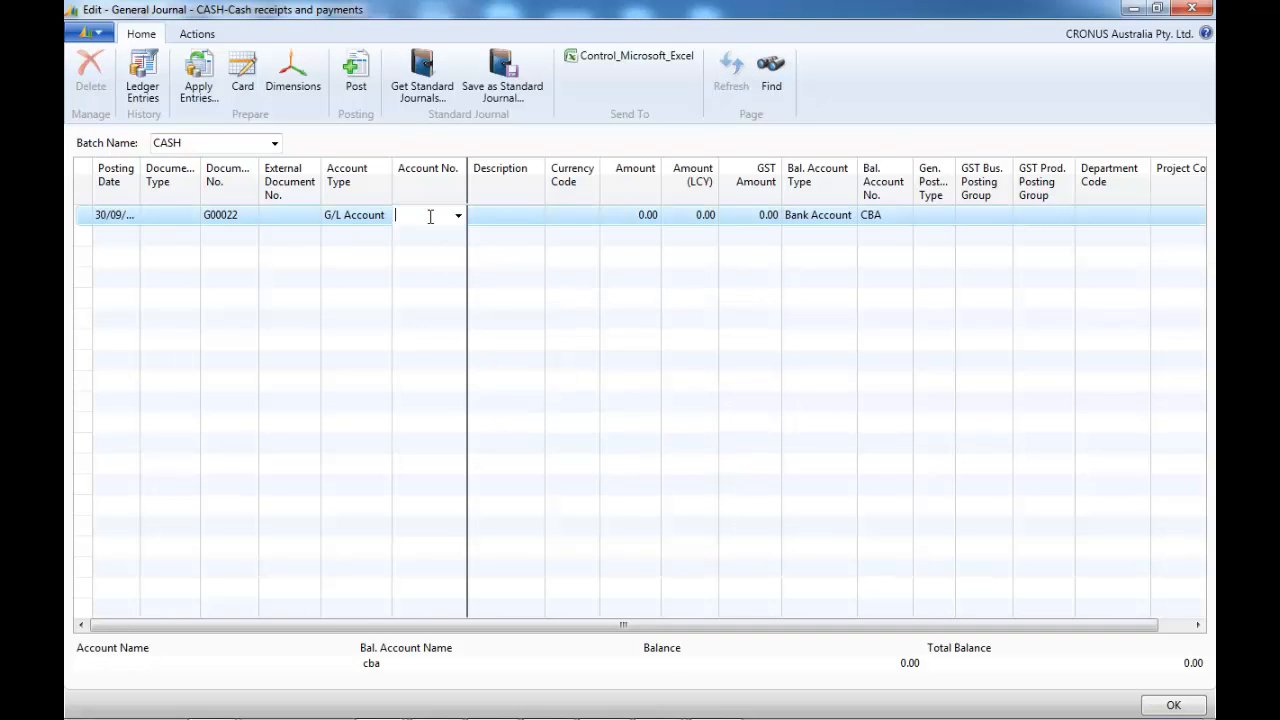
key(Tab)
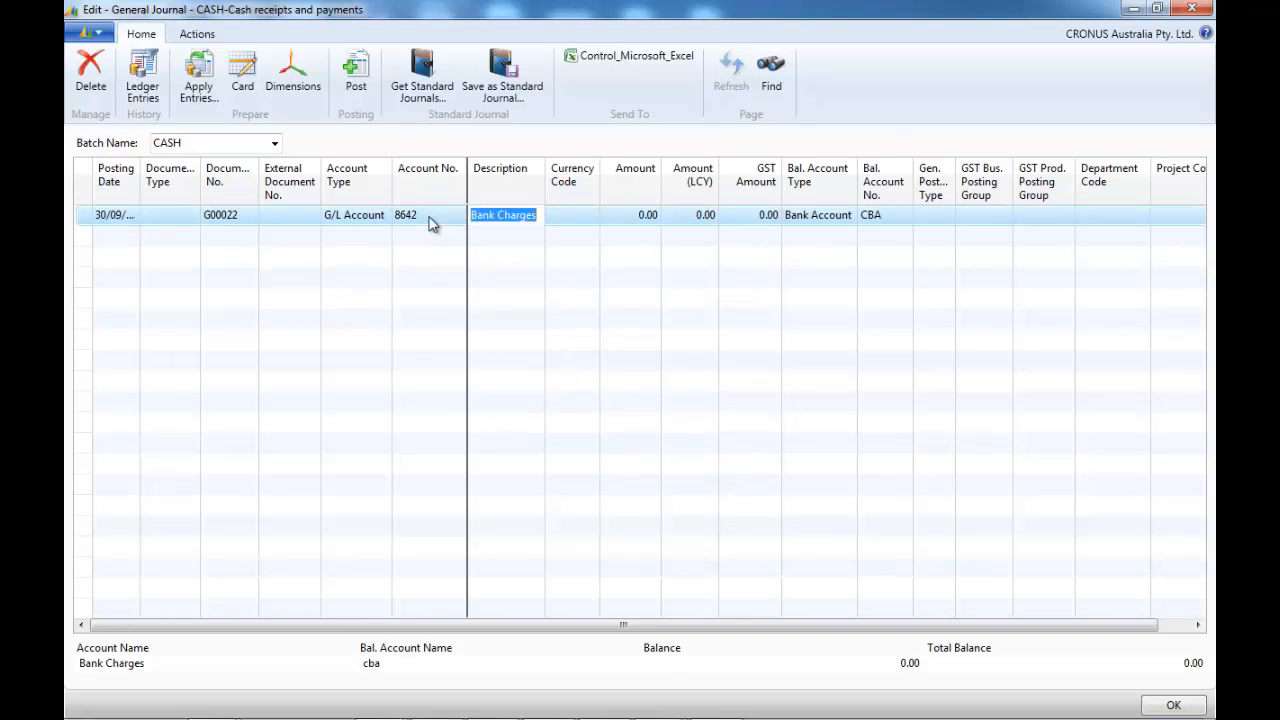
click(143, 80)
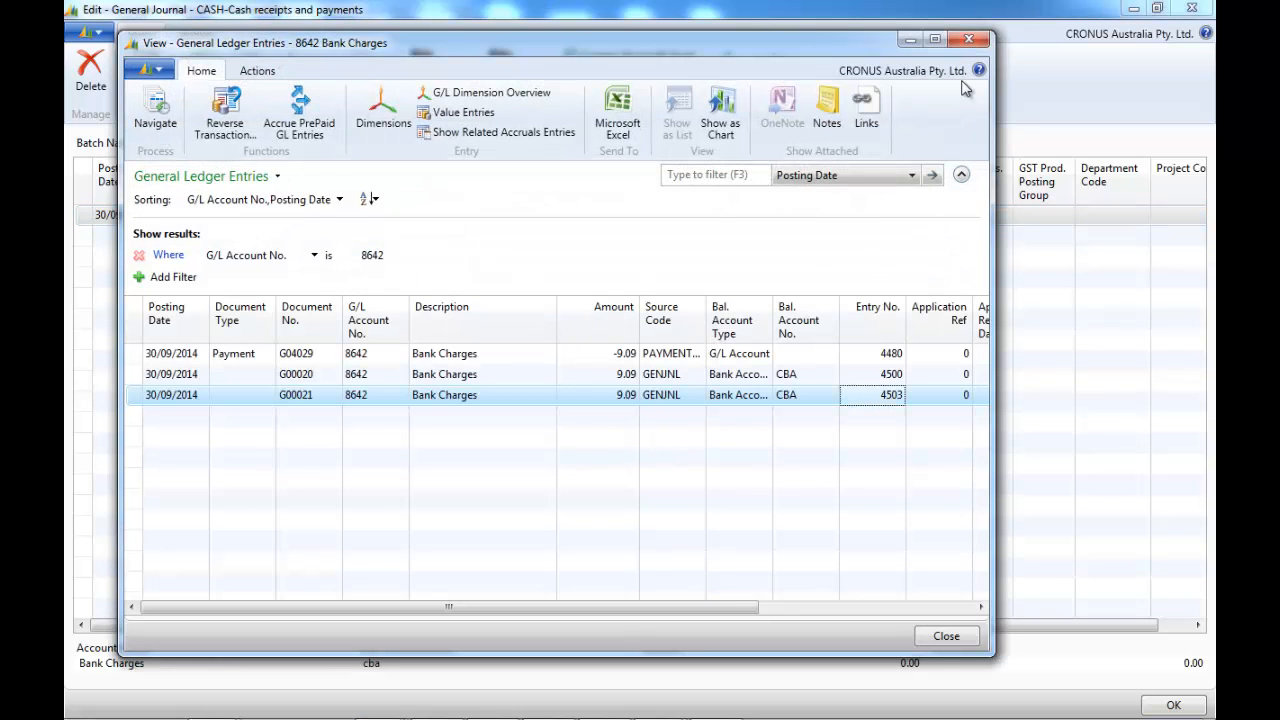
click(968, 41)
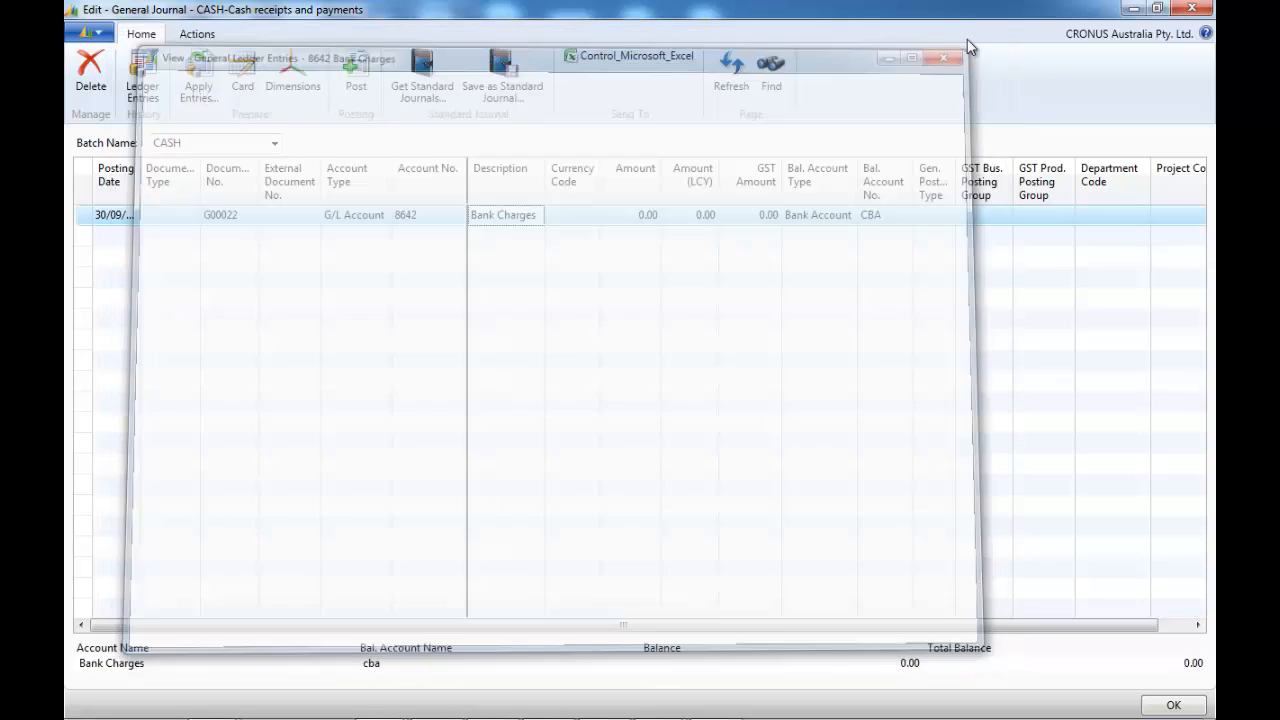
click(1191, 8)
- Search for "general journal tem" and open the General Journal Templates list
click(1061, 35)
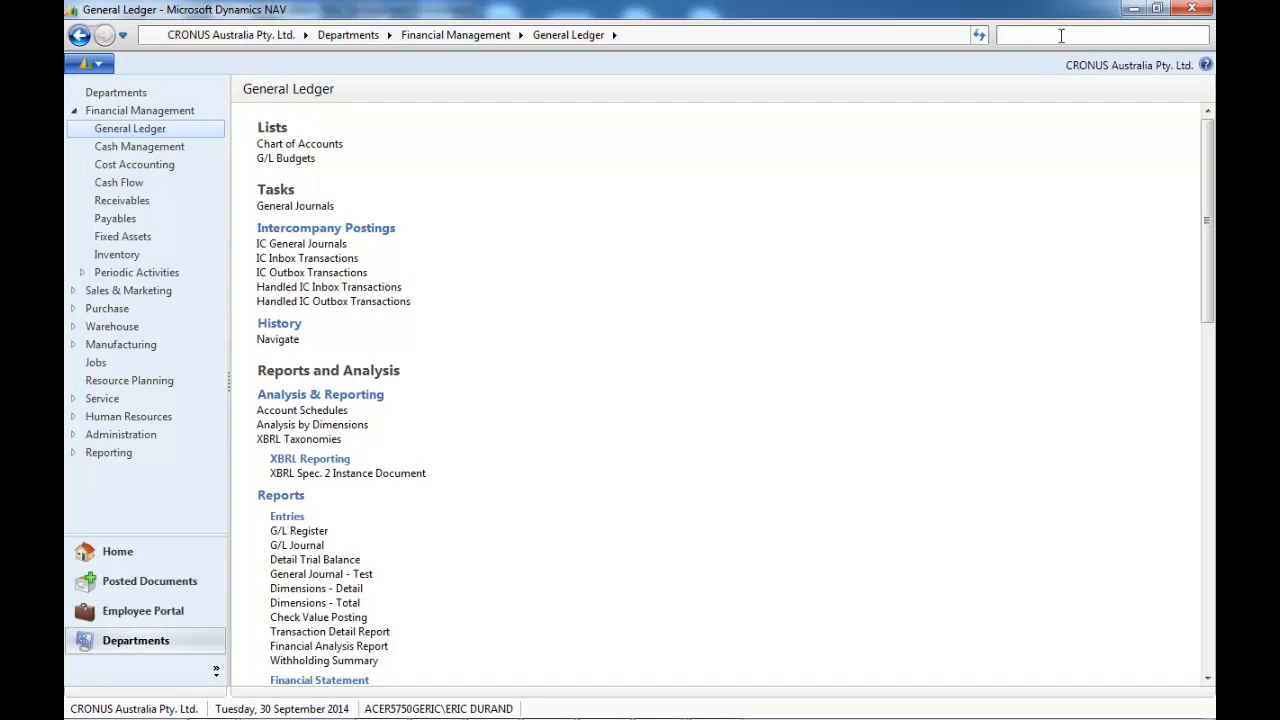
text(general jo)
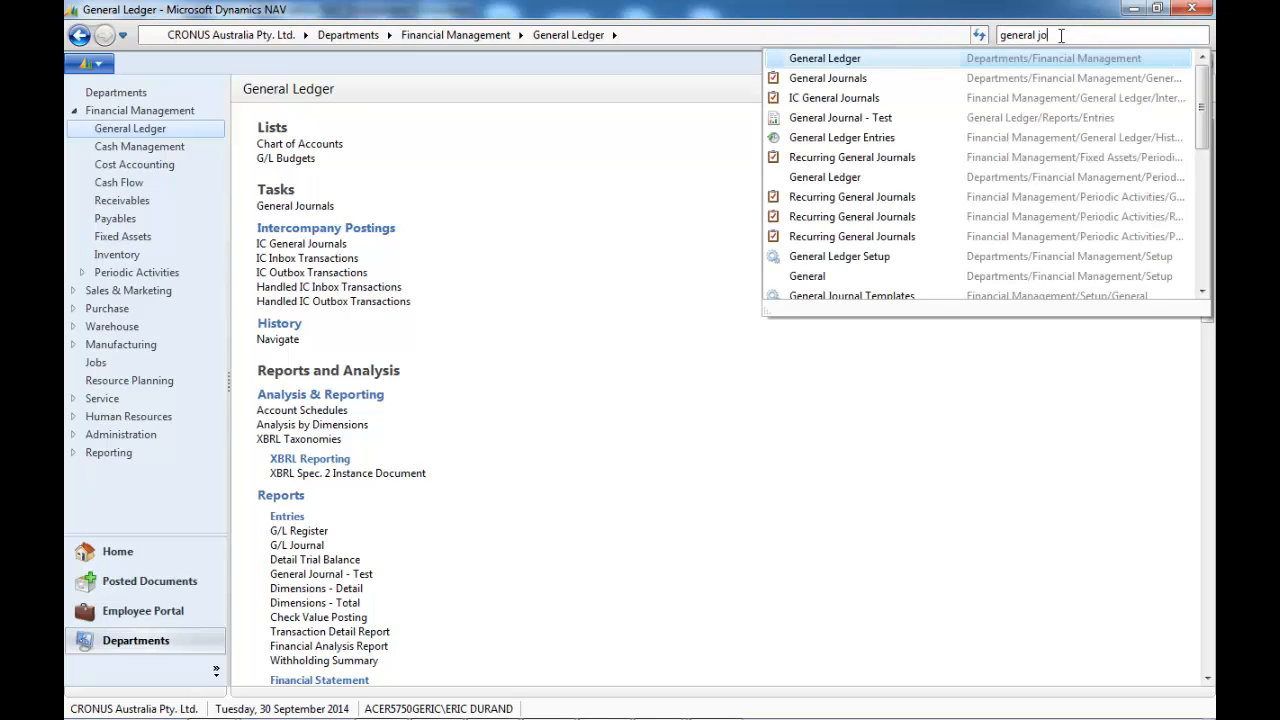
text(urnal)
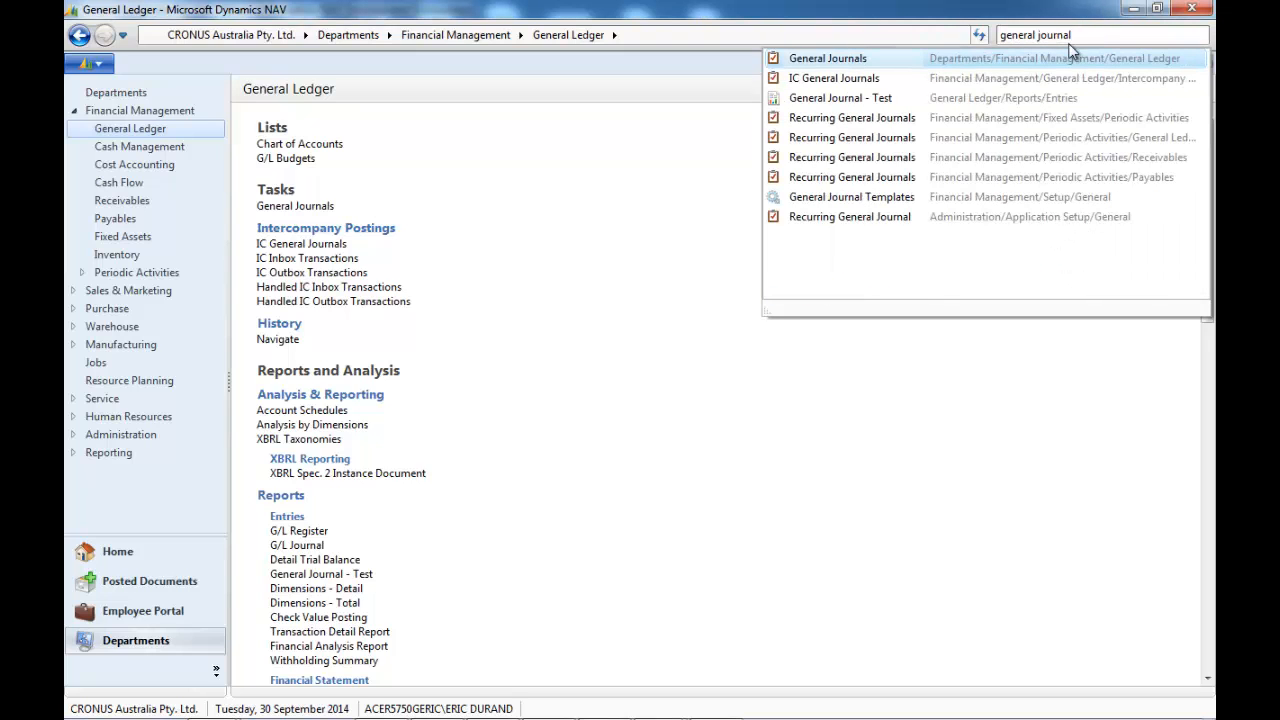
text( tem)
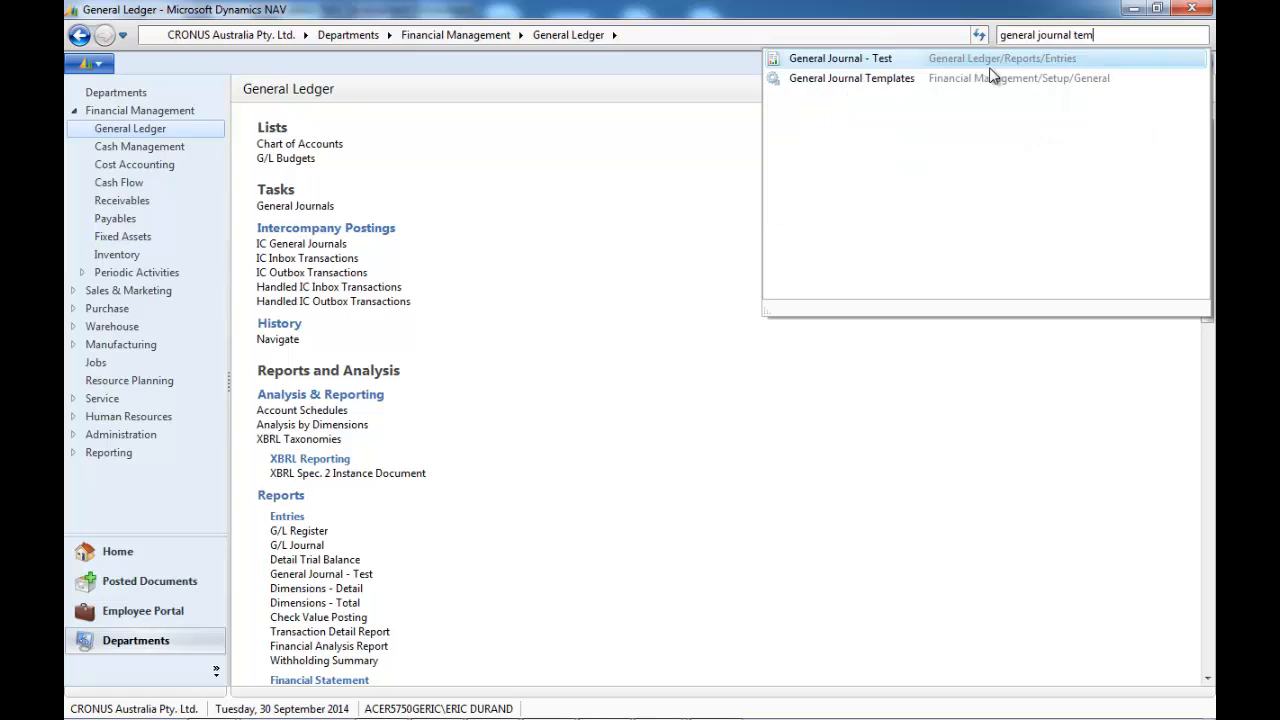
click(799, 62)
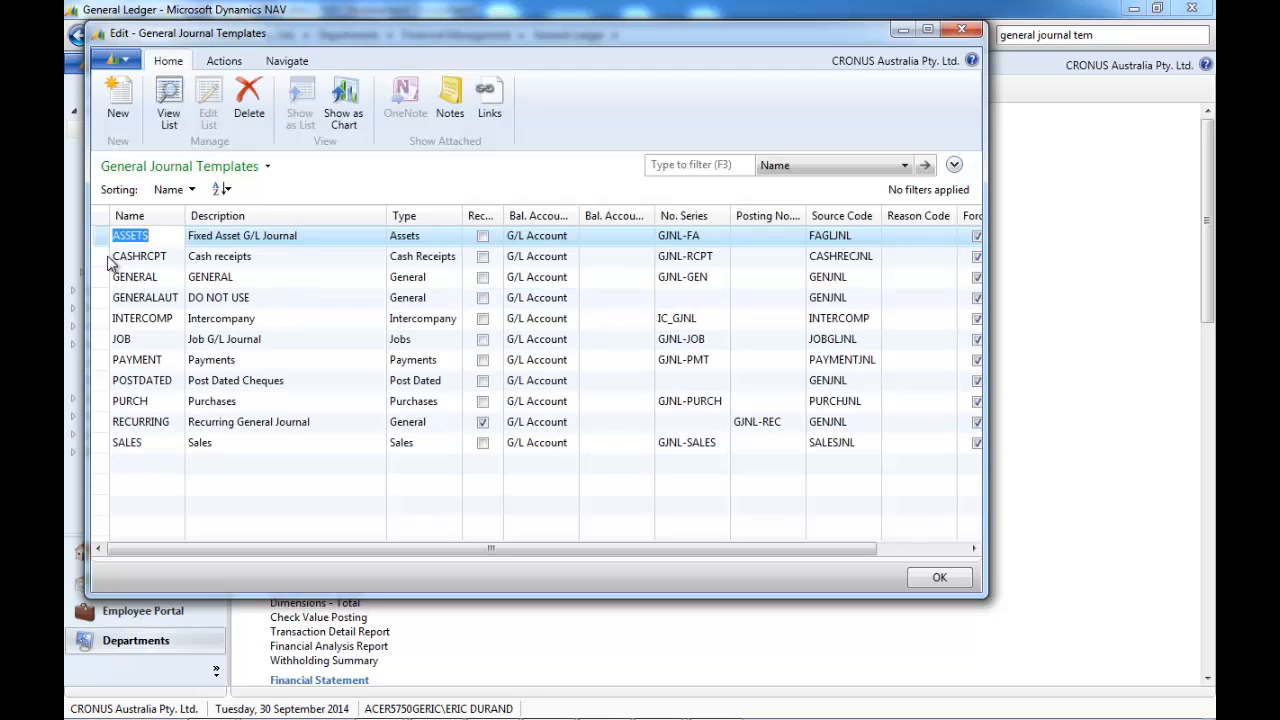
- Compare the CASHRCPT, PAYMENT, GENERAL and GENERALAUT entries in the journal template list
click(112, 260)
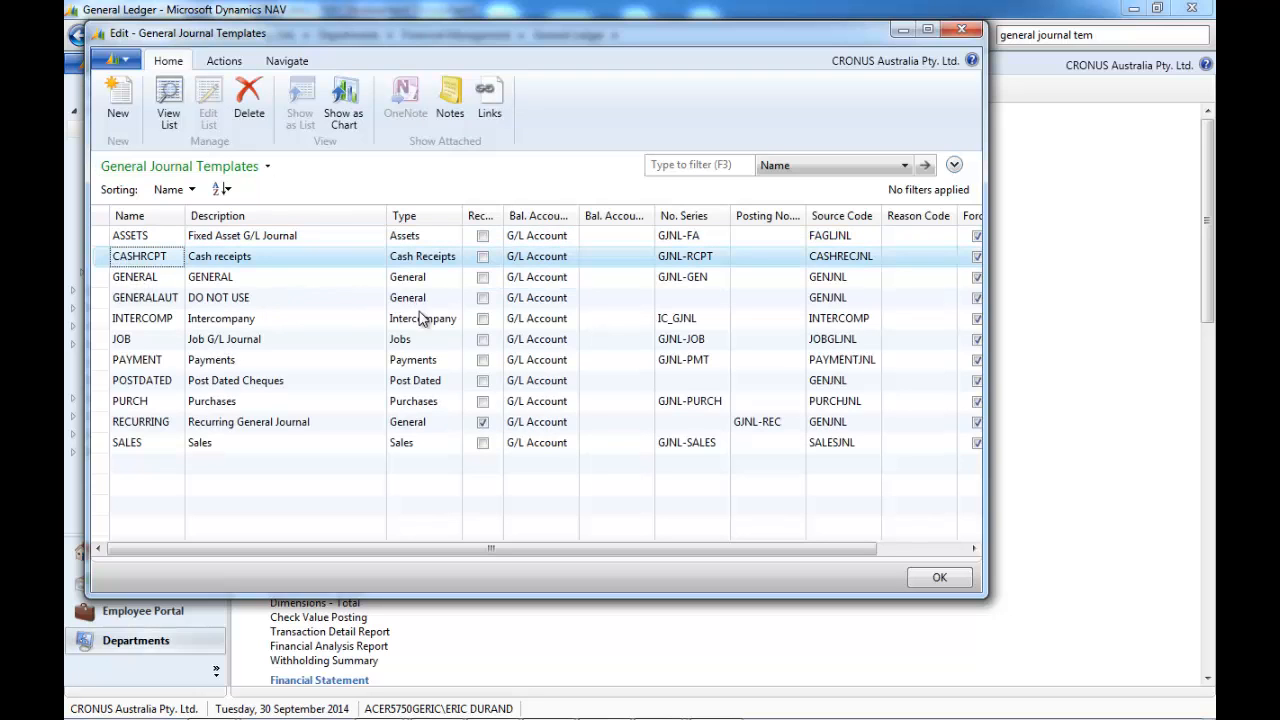
click(348, 362)
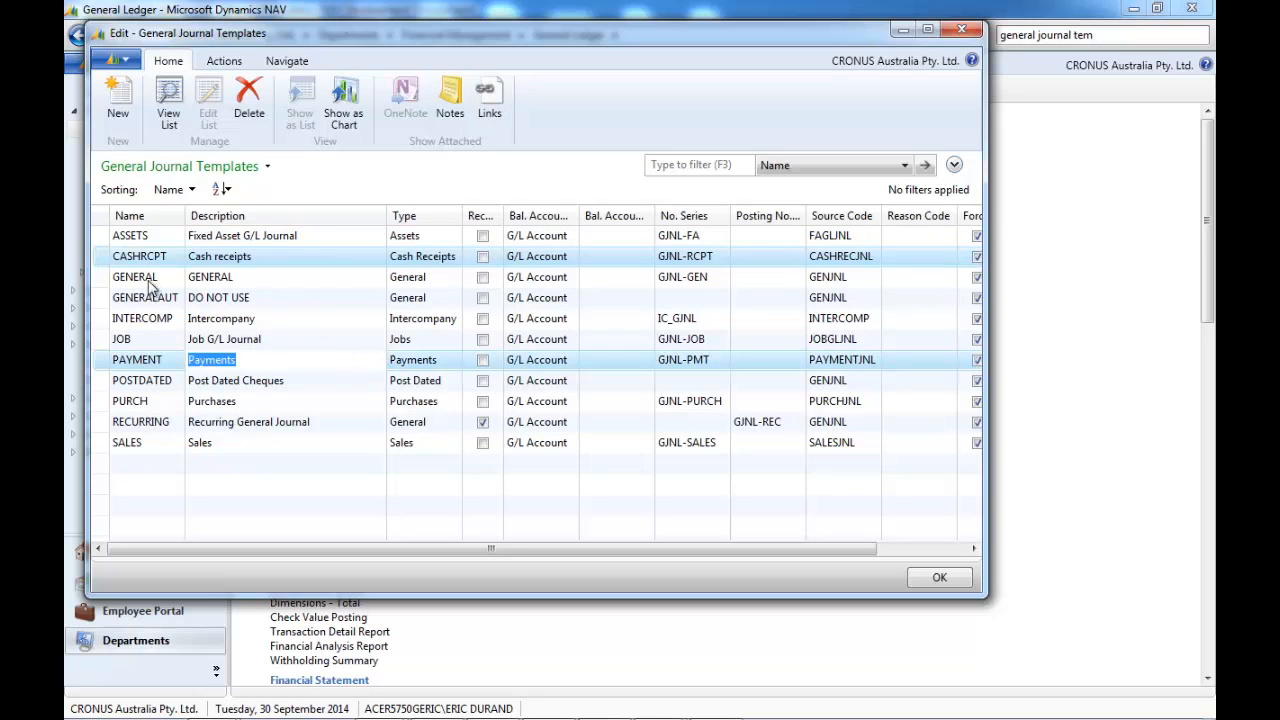
ctrl+click(115, 282)
ctrl+click(104, 298)
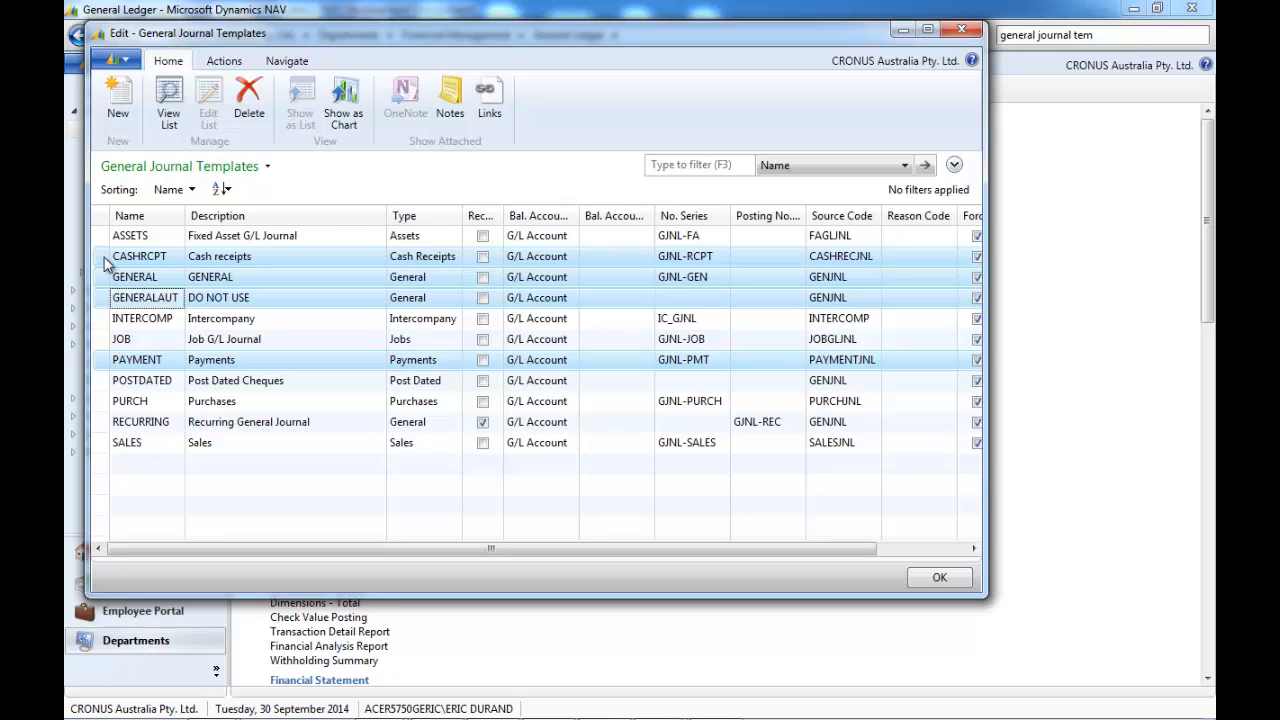
click(113, 283)
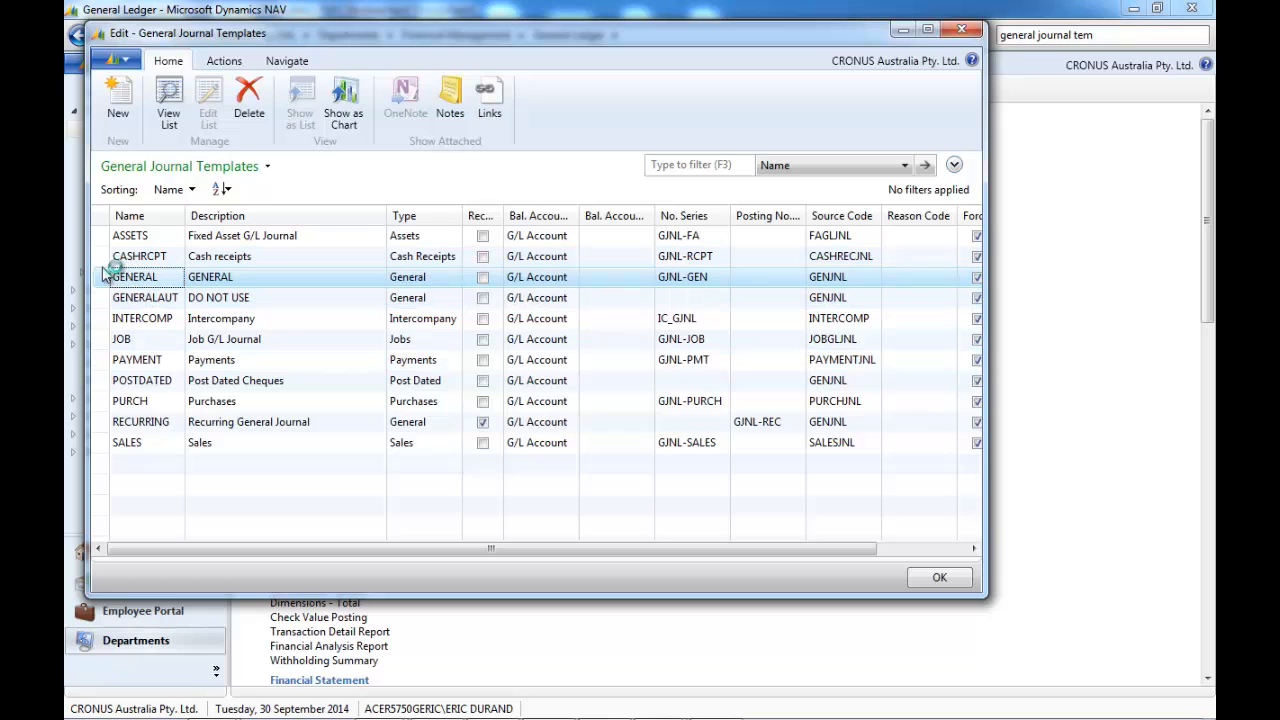
- Review the journal batches belonging to the CASHRCPT template
click(112, 258)
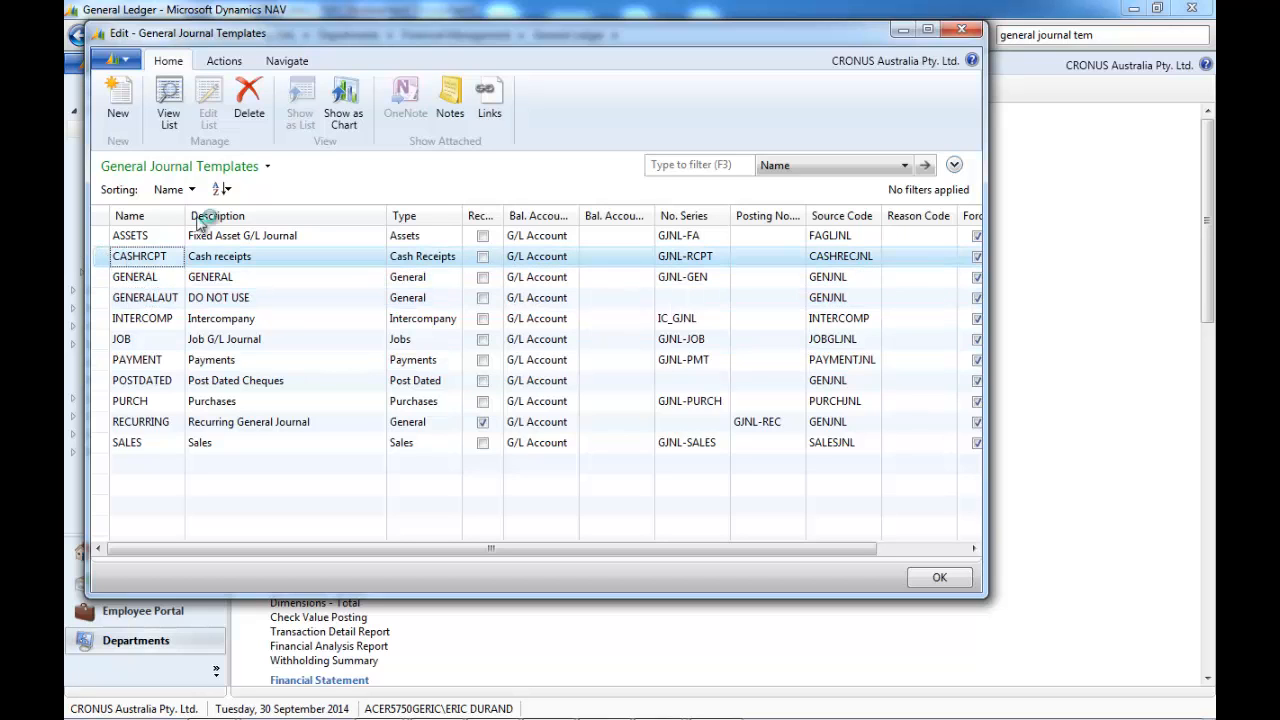
click(287, 61)
click(128, 113)
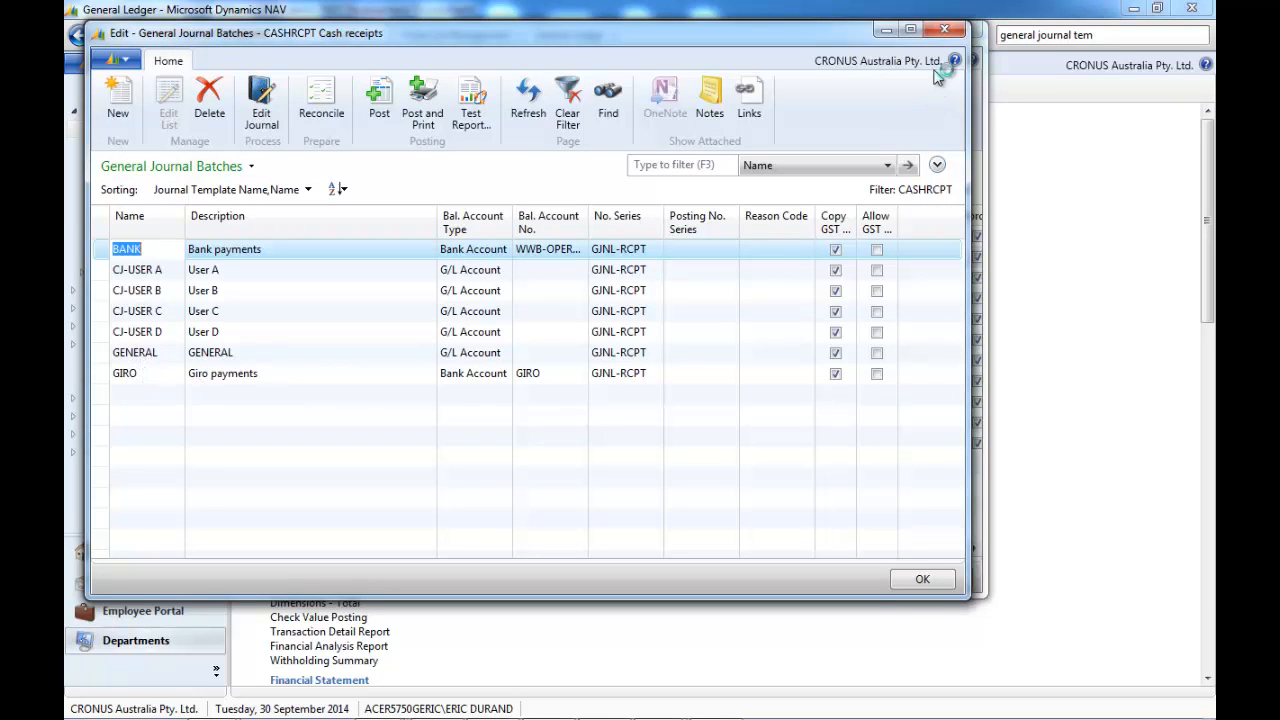
click(942, 31)
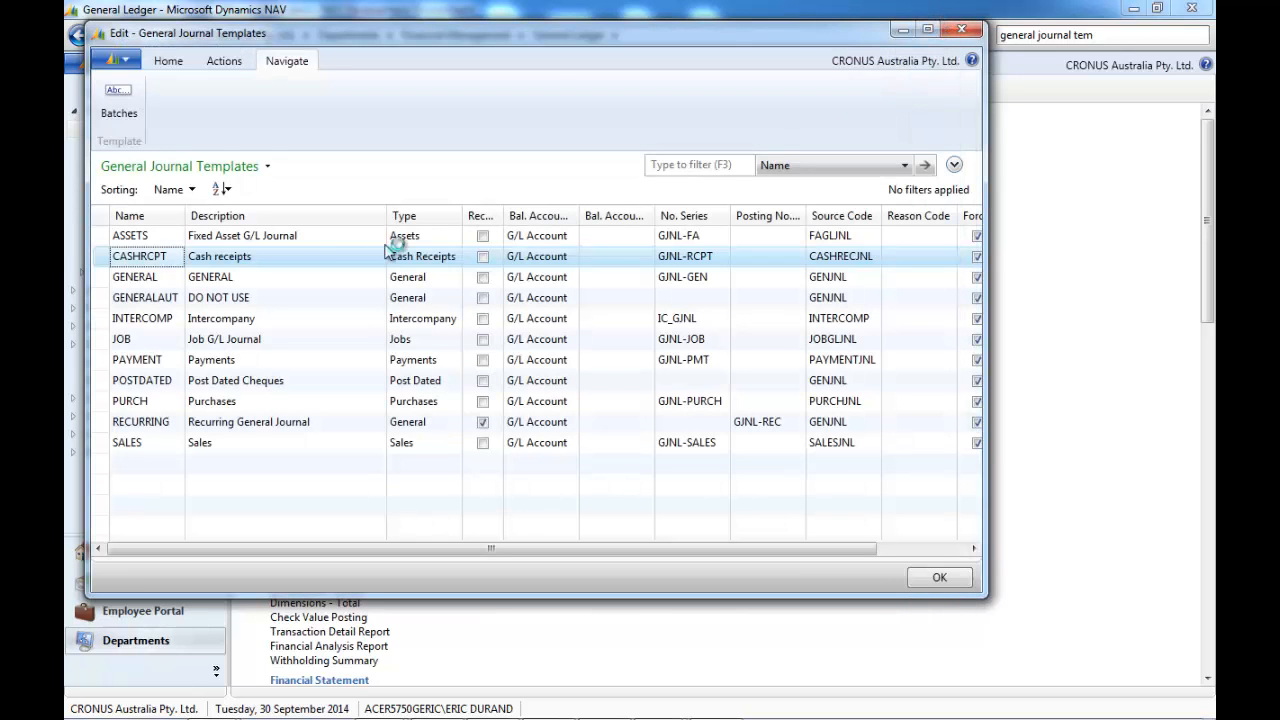
- Review the GENERAL template's journal batches and select the GENERALAUT template before closing the template list
click(274, 285)
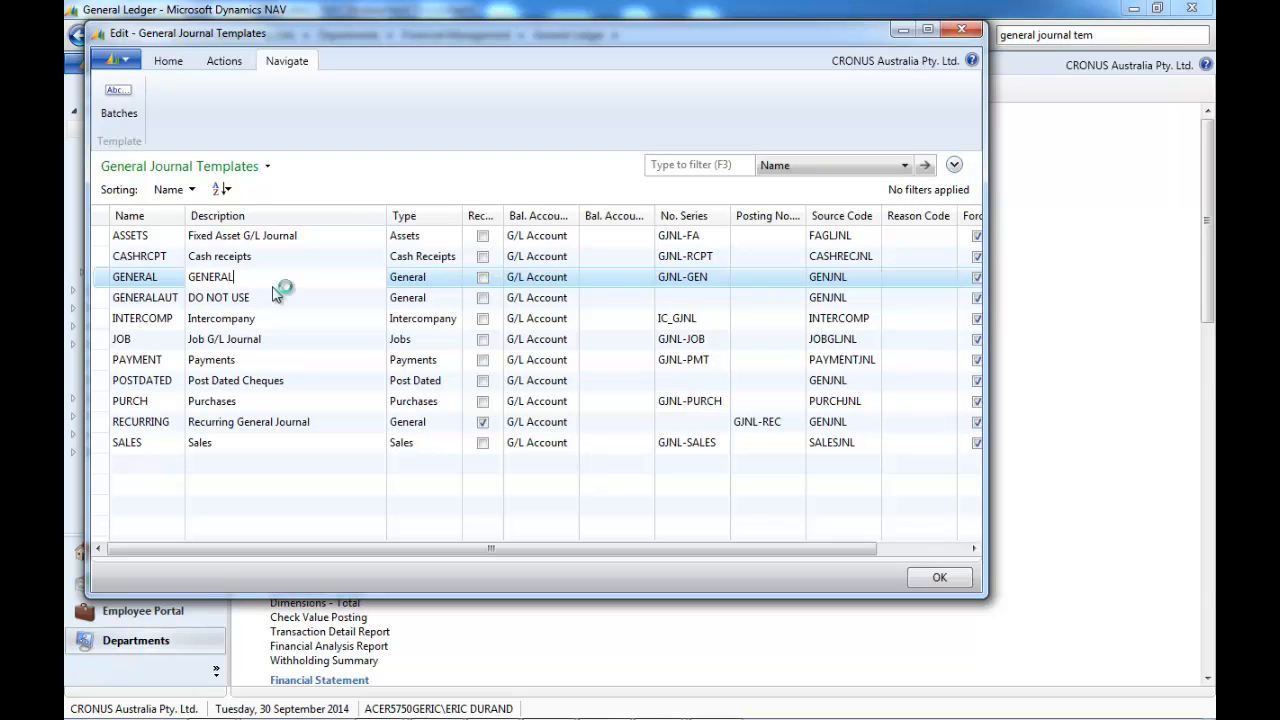
click(127, 112)
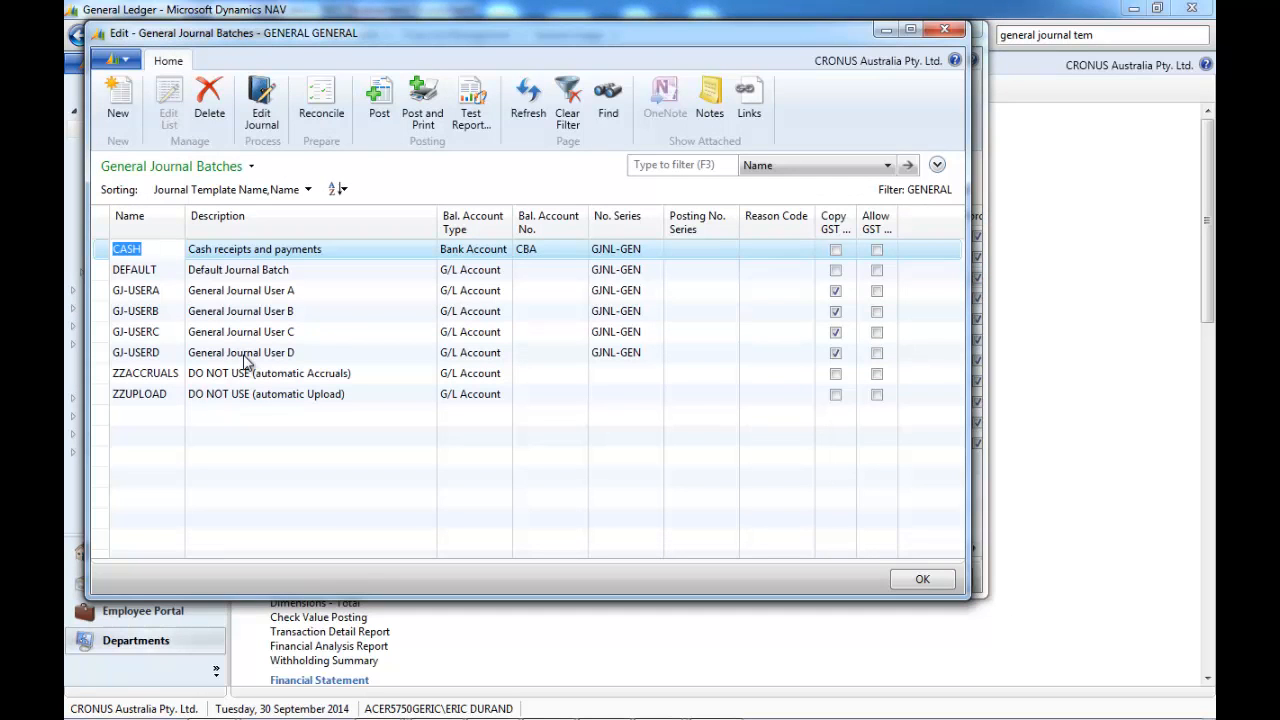
click(944, 29)
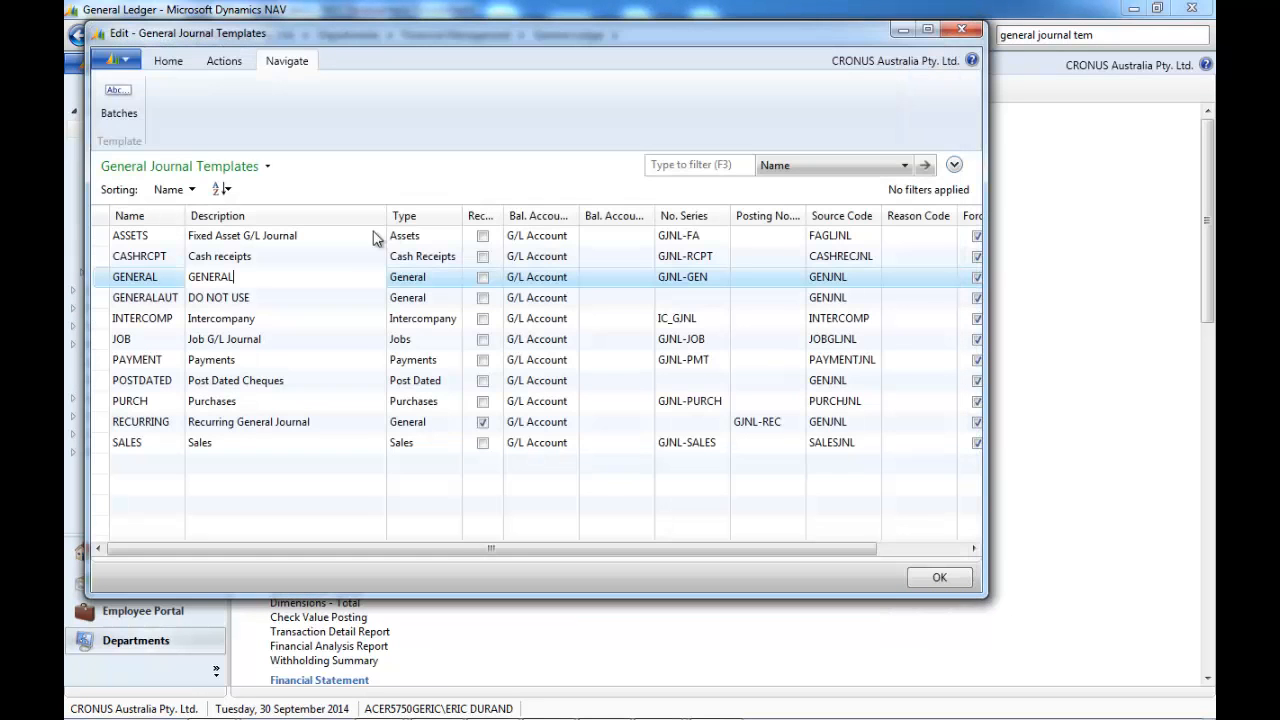
click(258, 303)
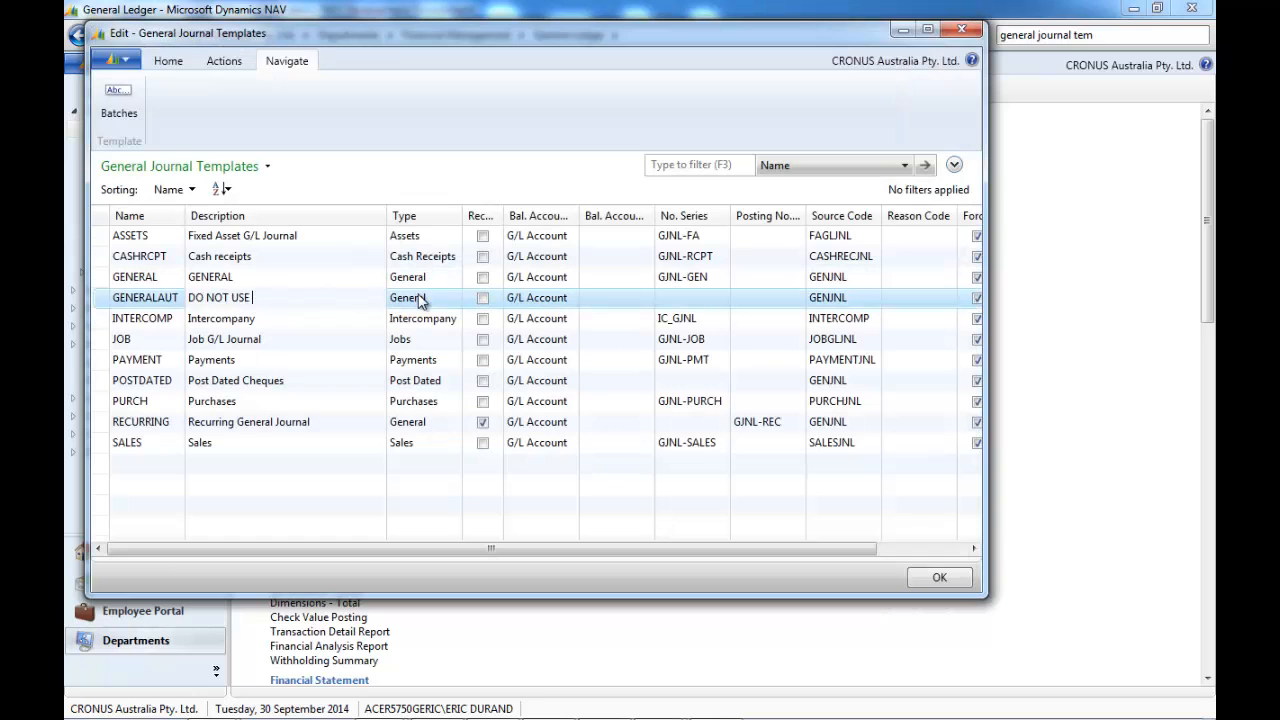
click(965, 32)
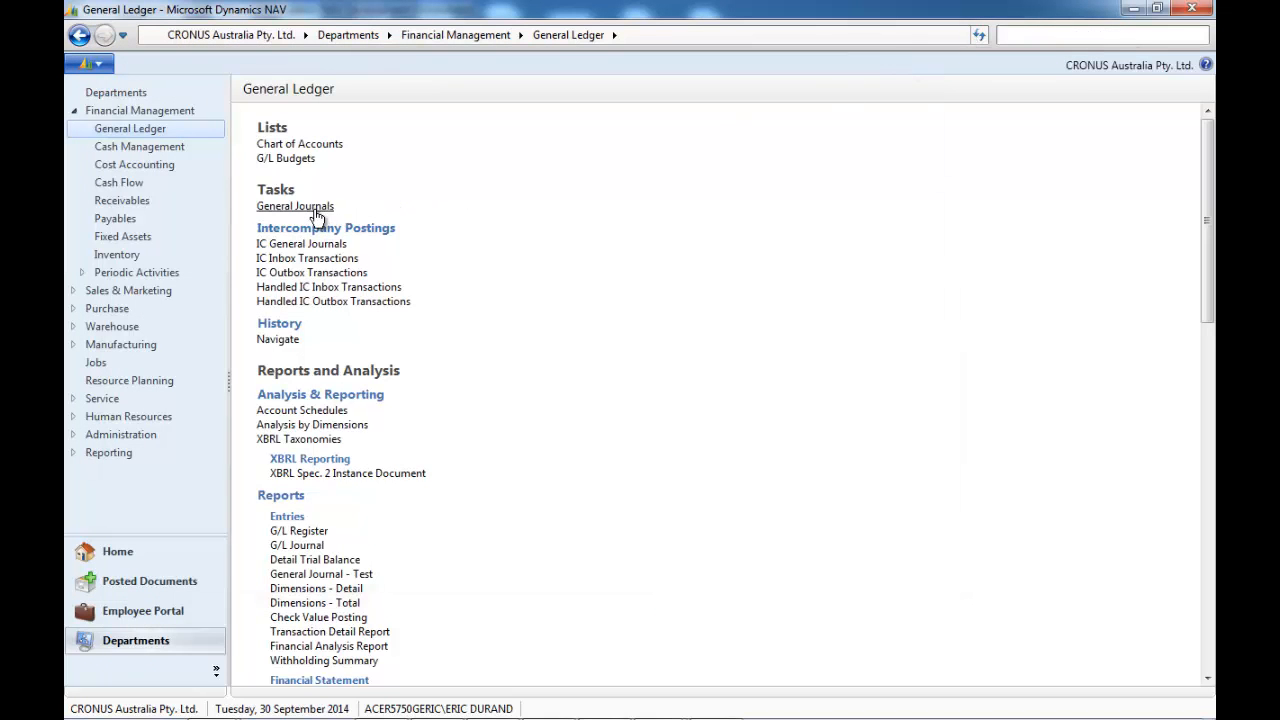
- Open the general journal with the GENERAL template and review the batches available to it
click(315, 206)
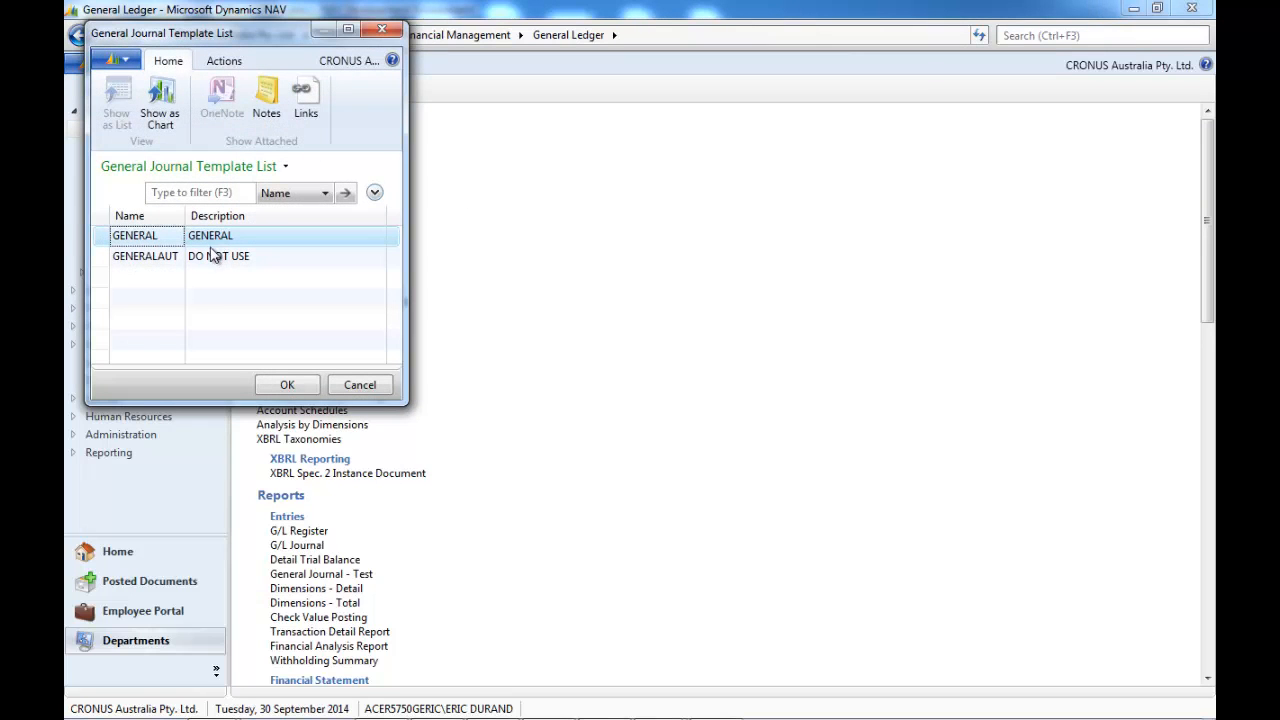
double_click(220, 245)
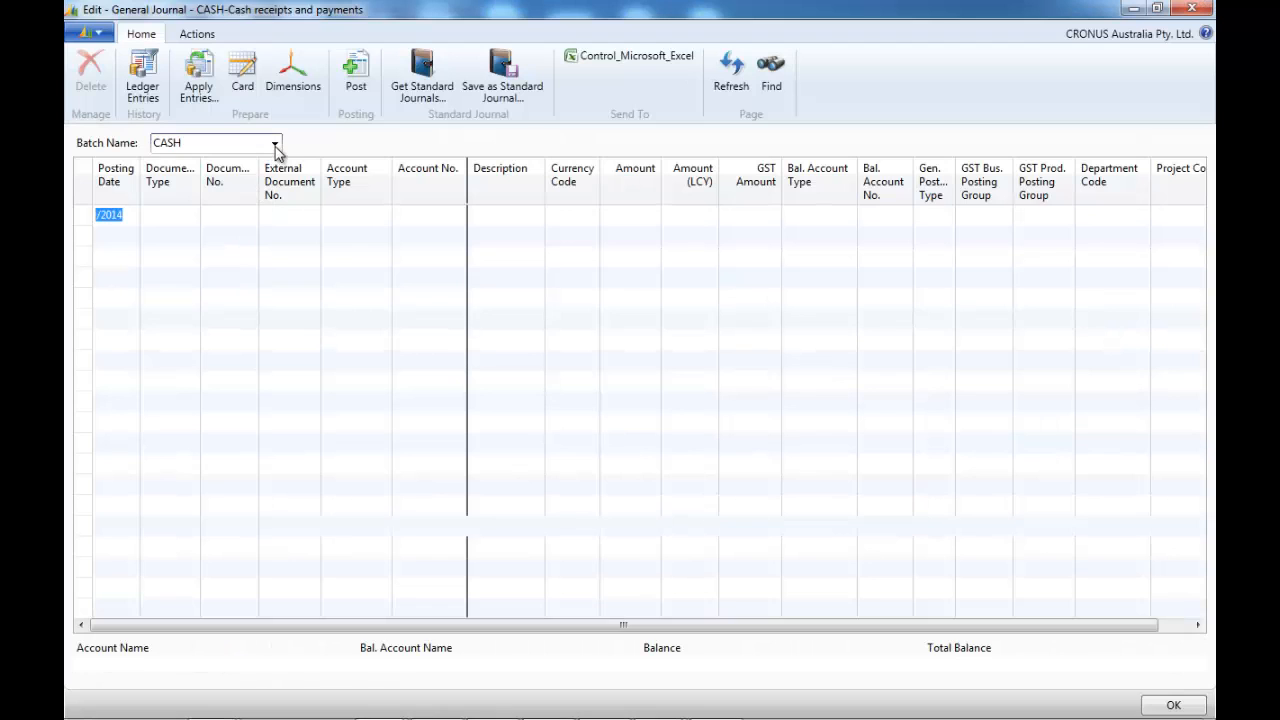
click(275, 145)
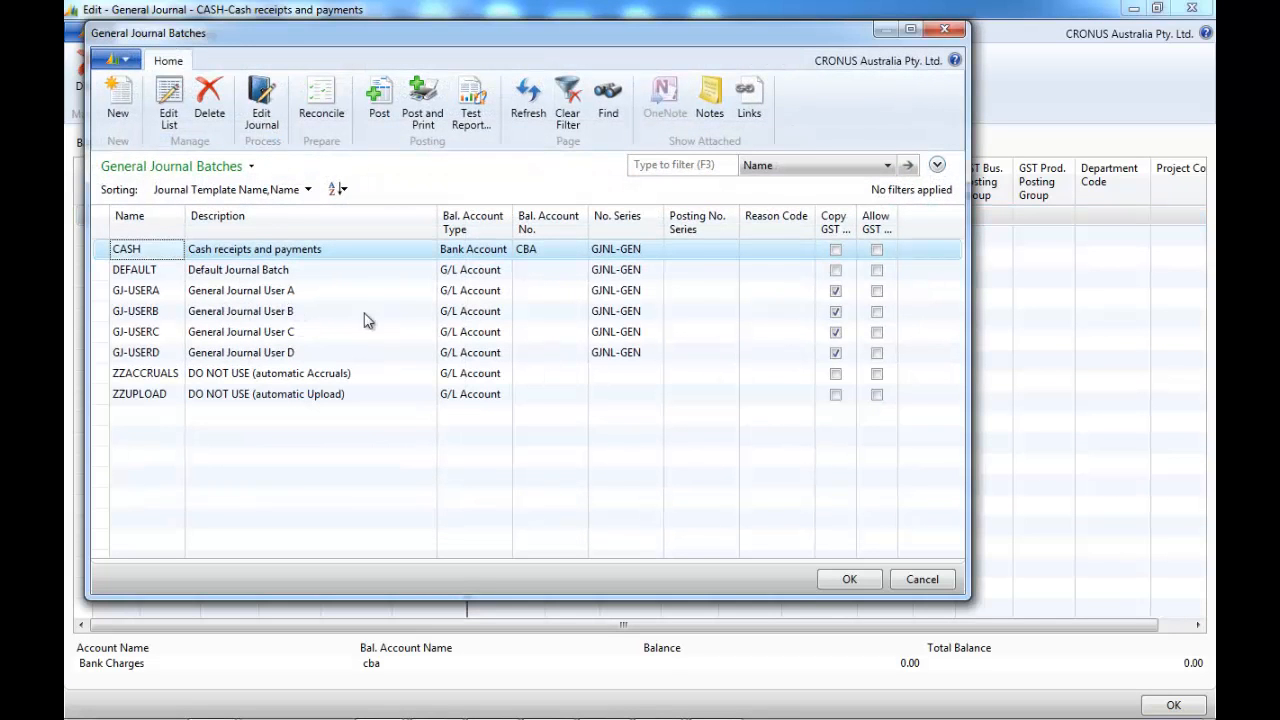
click(946, 32)
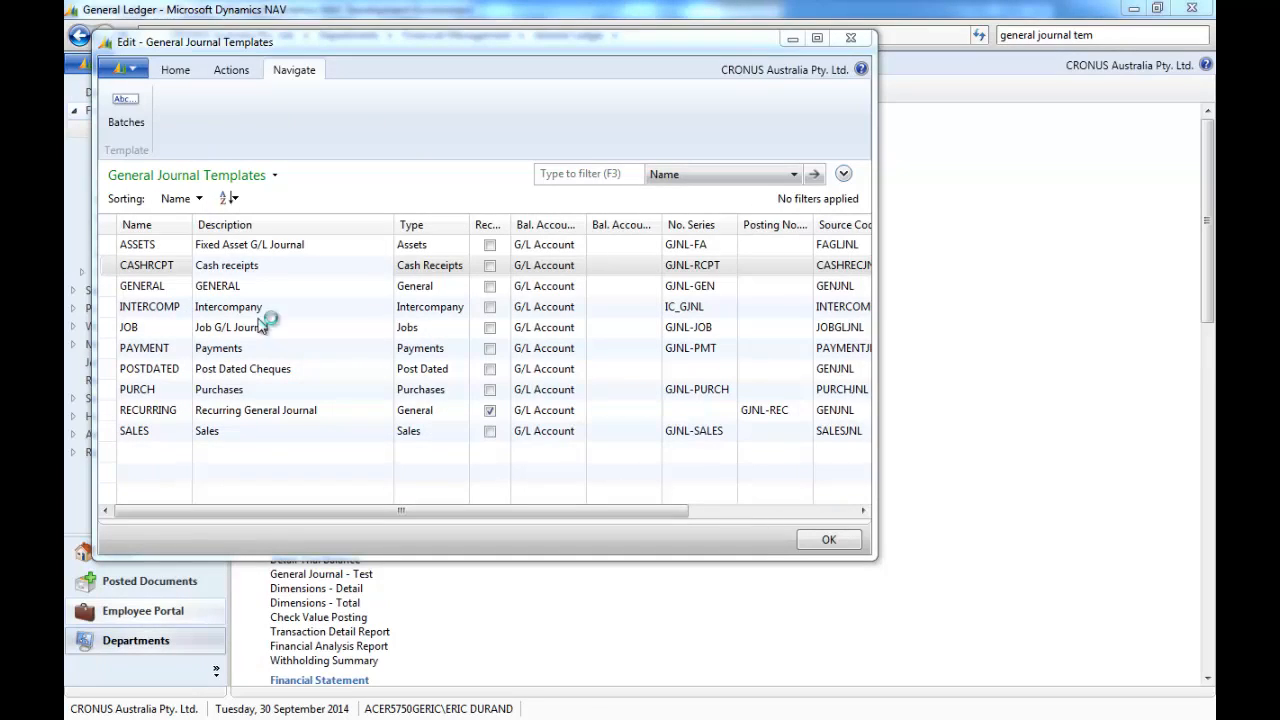
- Compare the CASHRCPT, GENERAL and PAYMENT templates and open the journal batches of the CASHRCPT template
click(113, 290)
ctrl+click(117, 352)
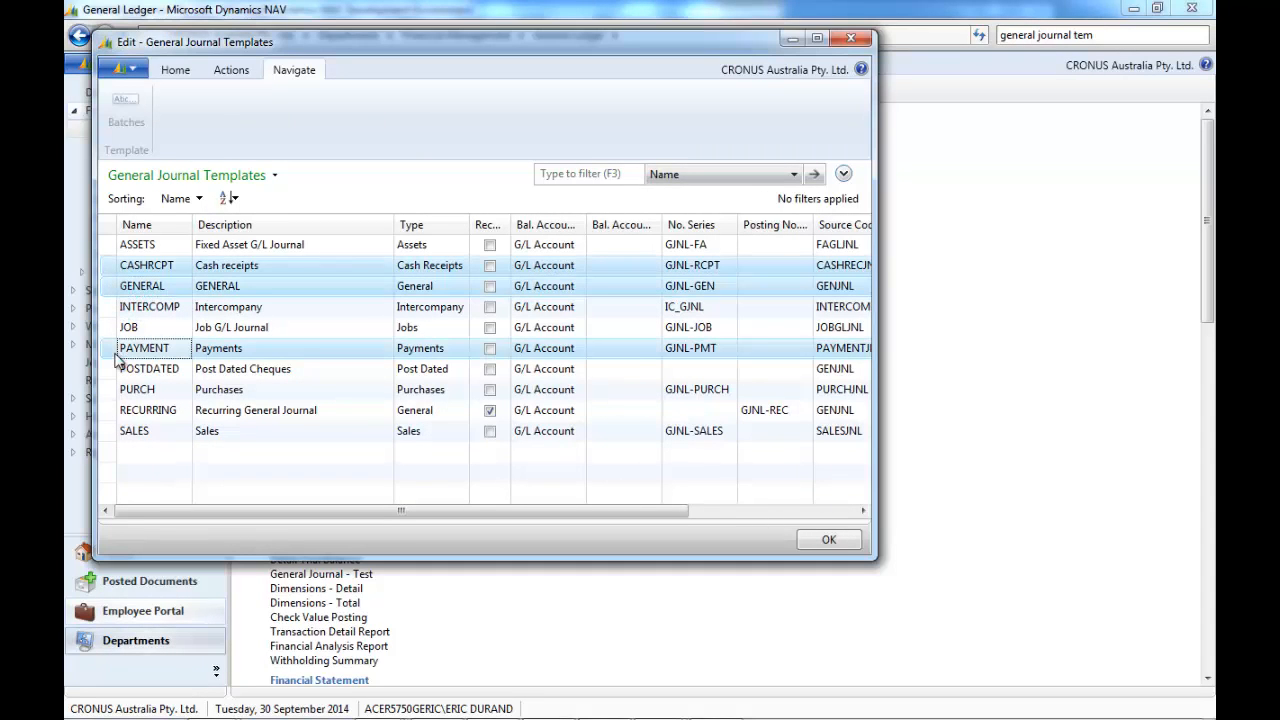
click(115, 266)
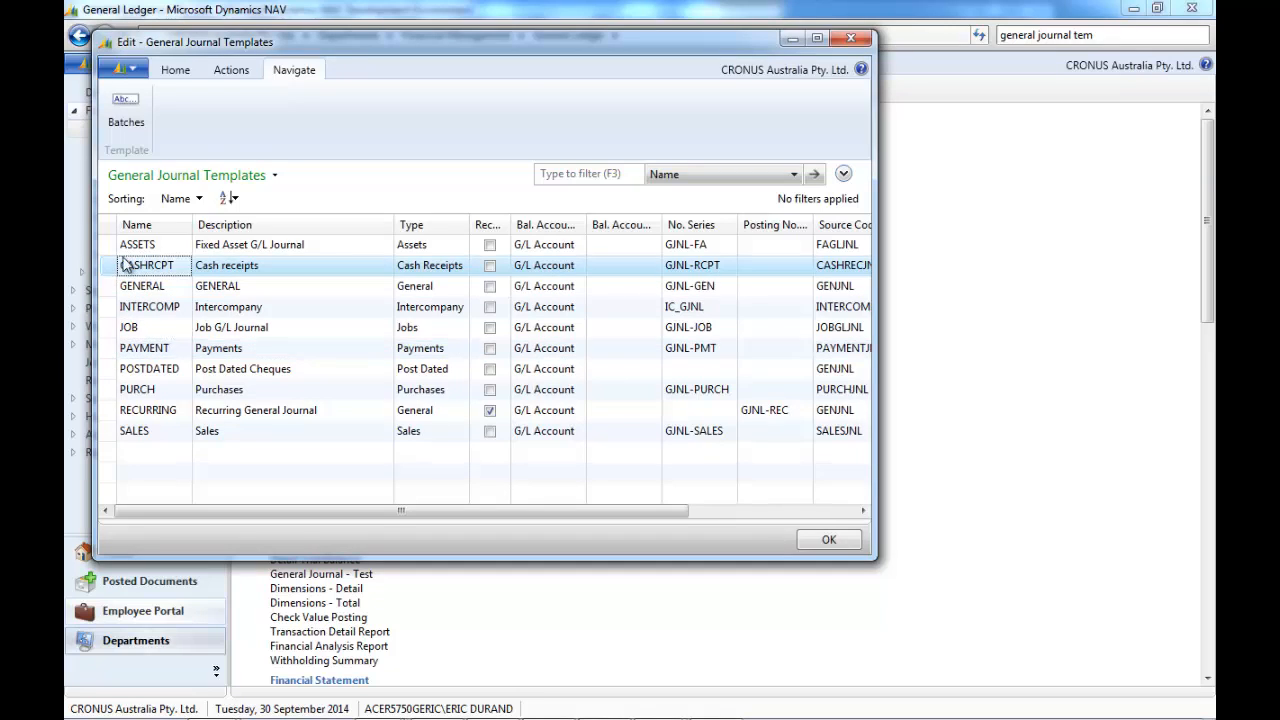
click(119, 109)
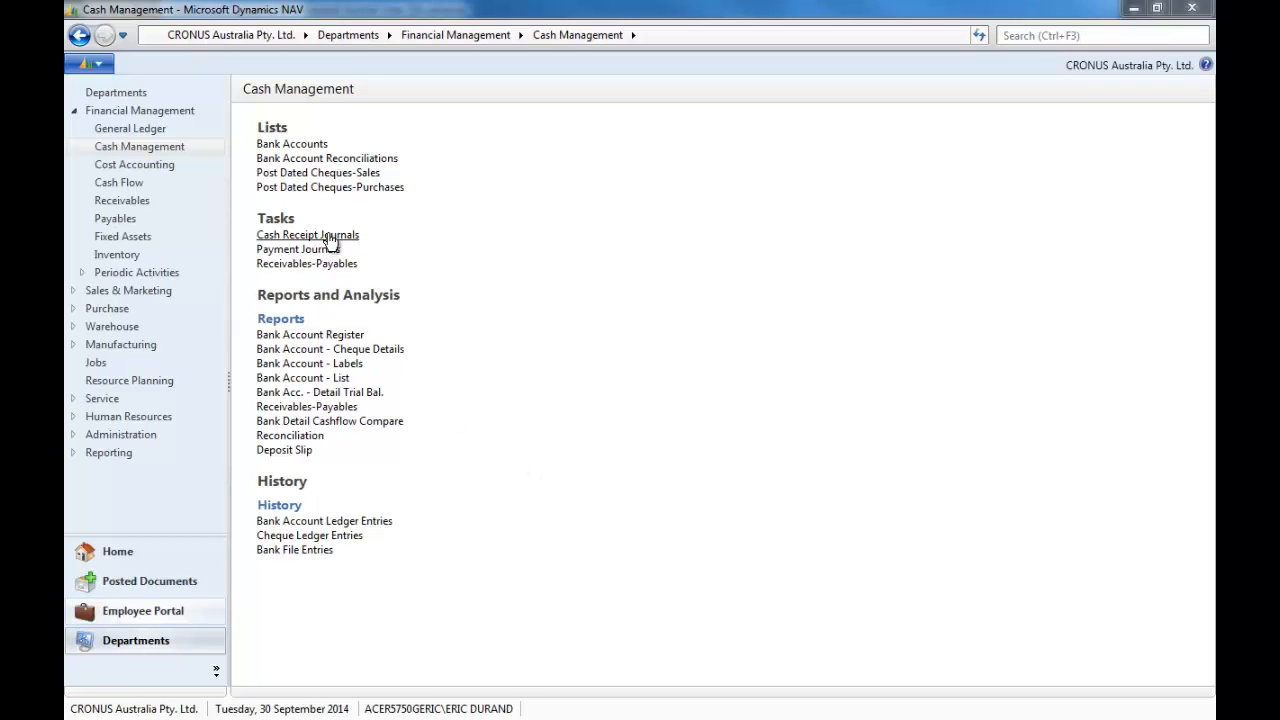
- Open the cash receipt journal and examine the number series assigned to batch CJ-USER A, closing the journal when finished
click(330, 241)
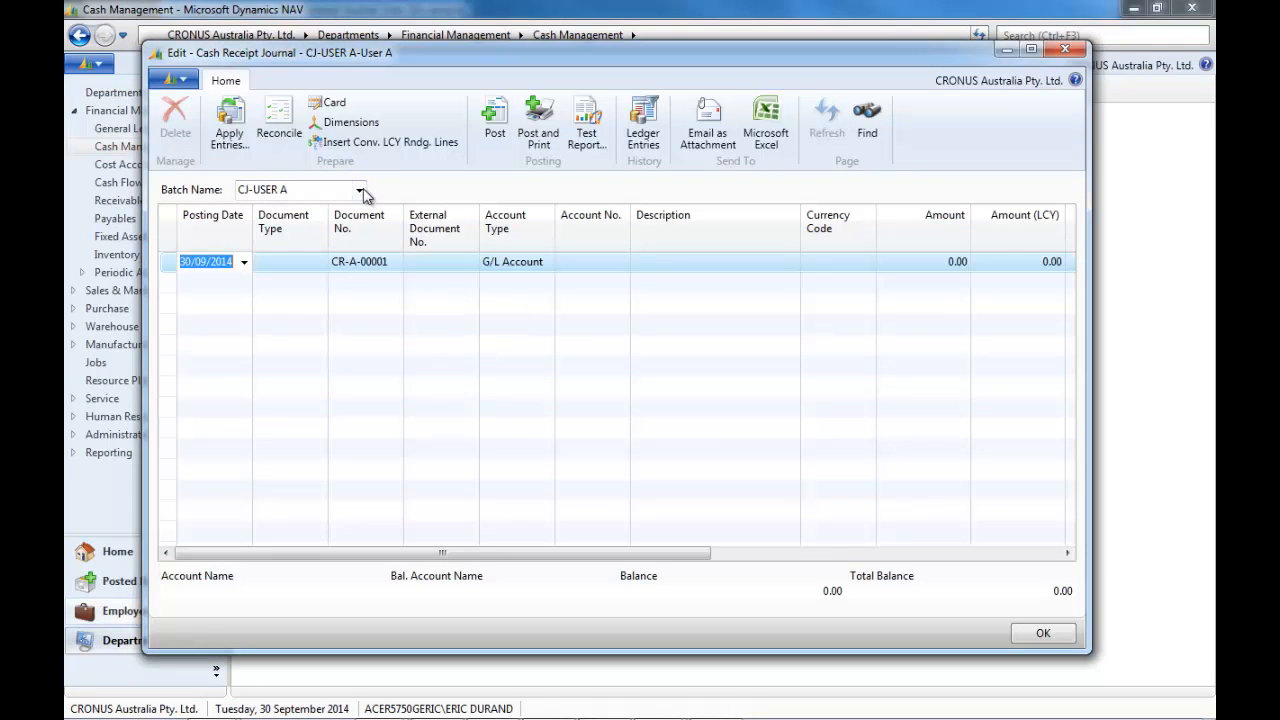
click(359, 190)
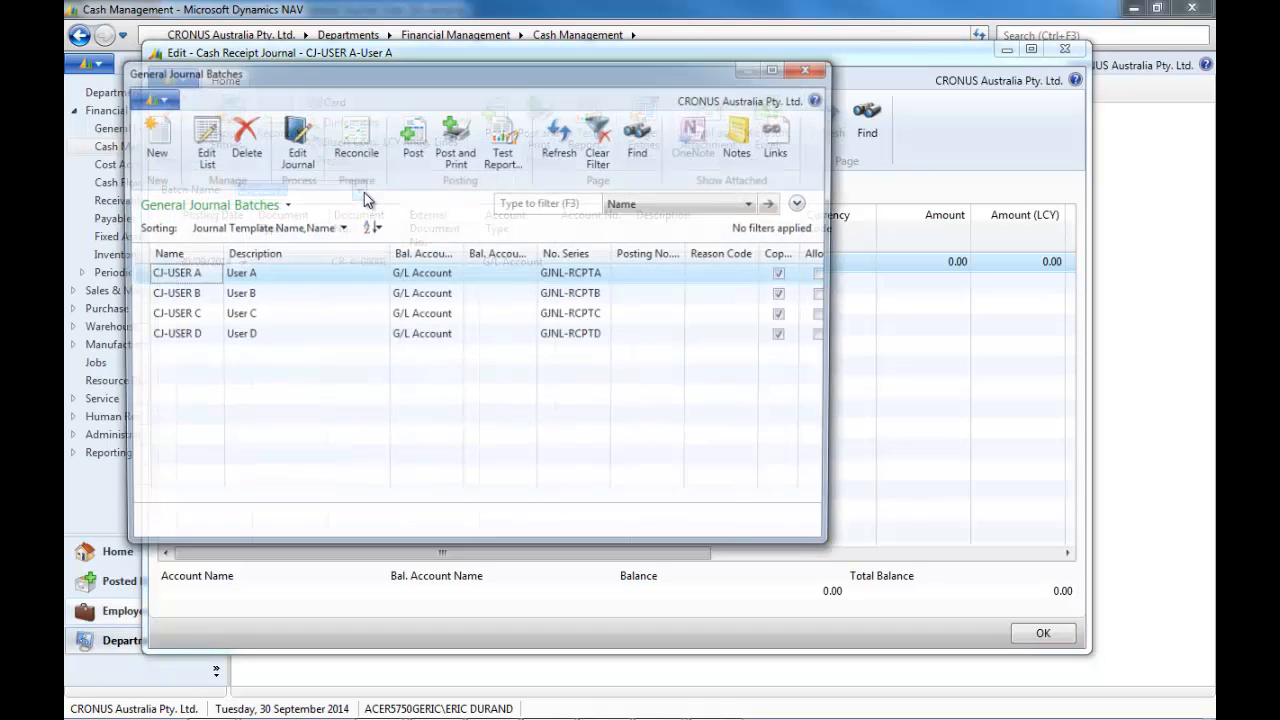
right_click(595, 275)
click(642, 305)
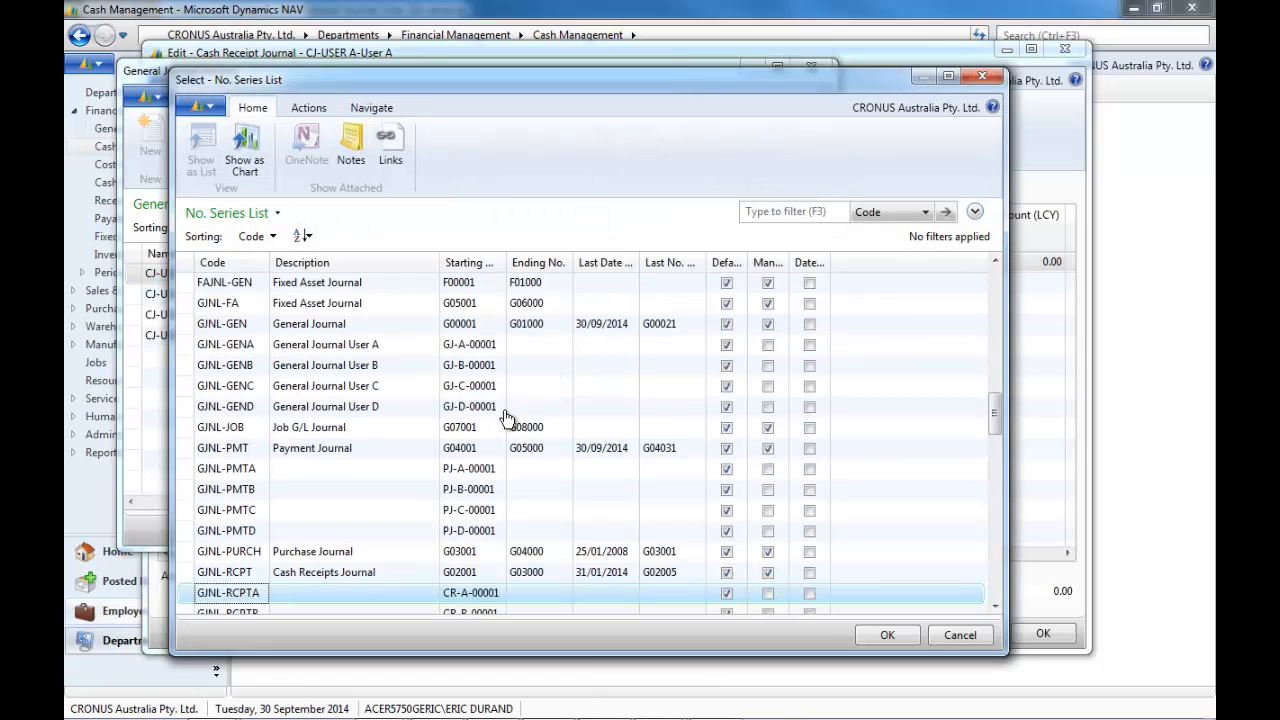
scroll(468, 510, down, 2)
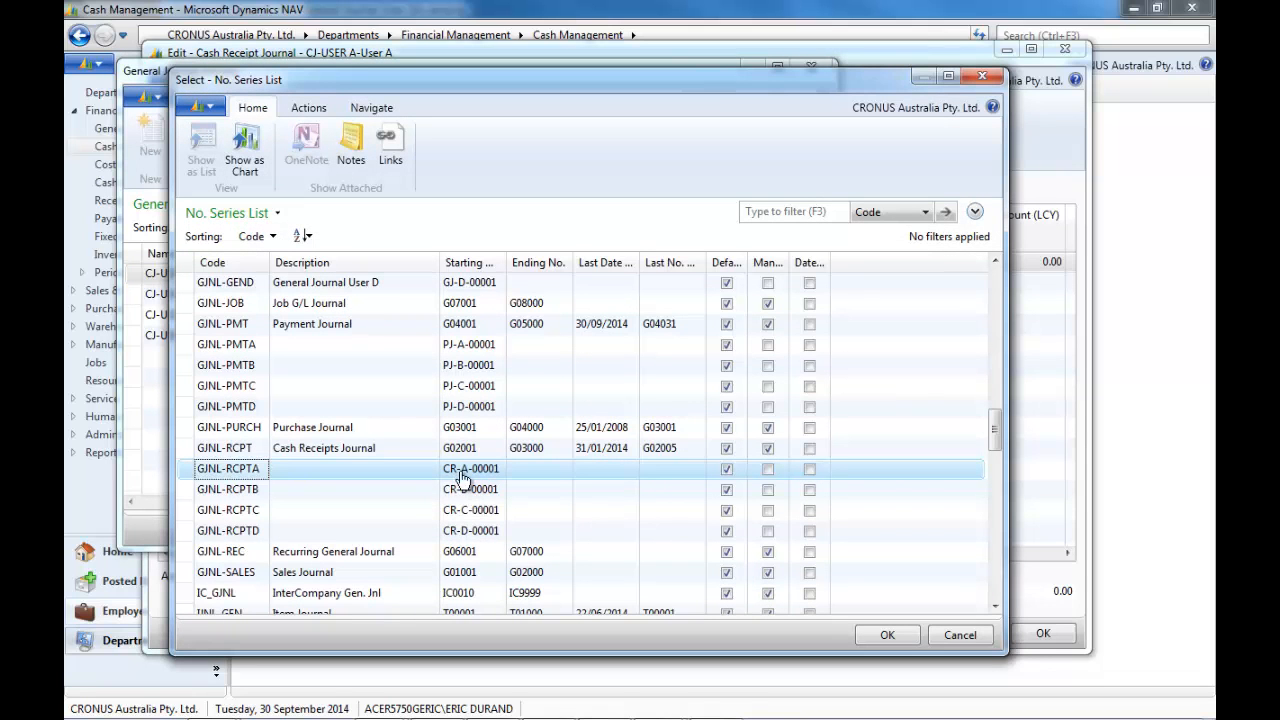
click(981, 77)
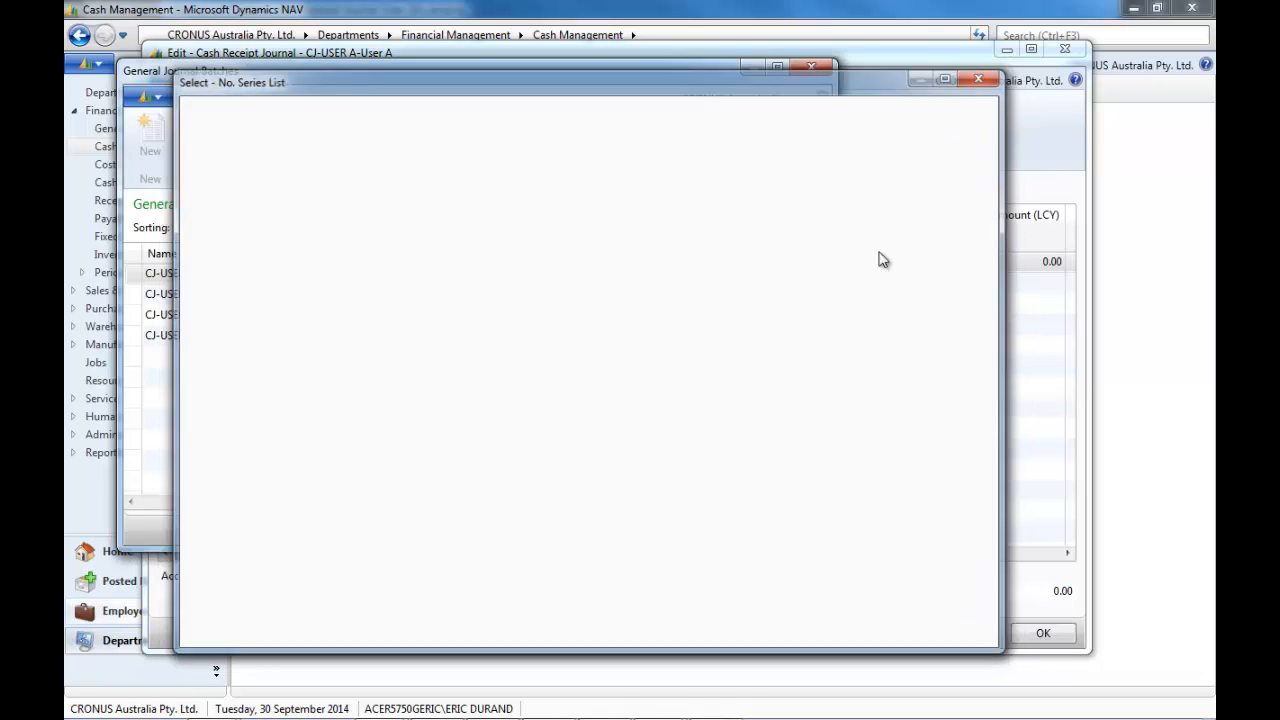
click(811, 70)
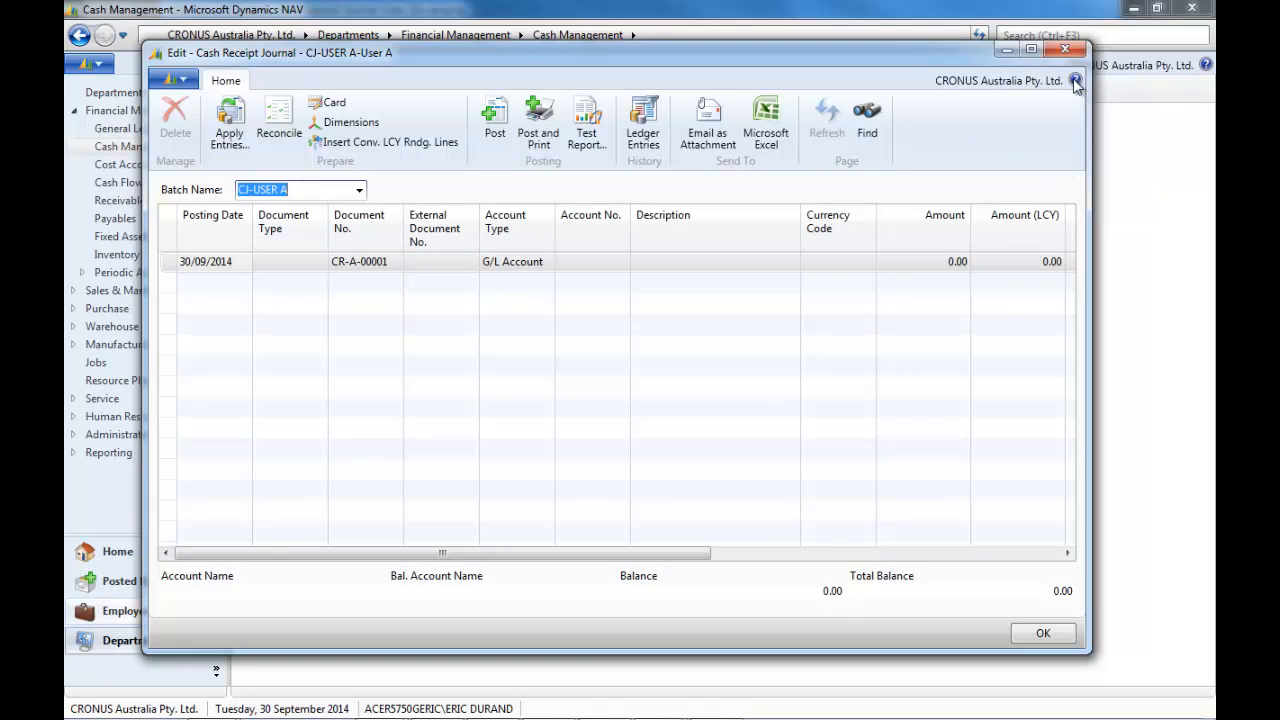
click(1065, 48)
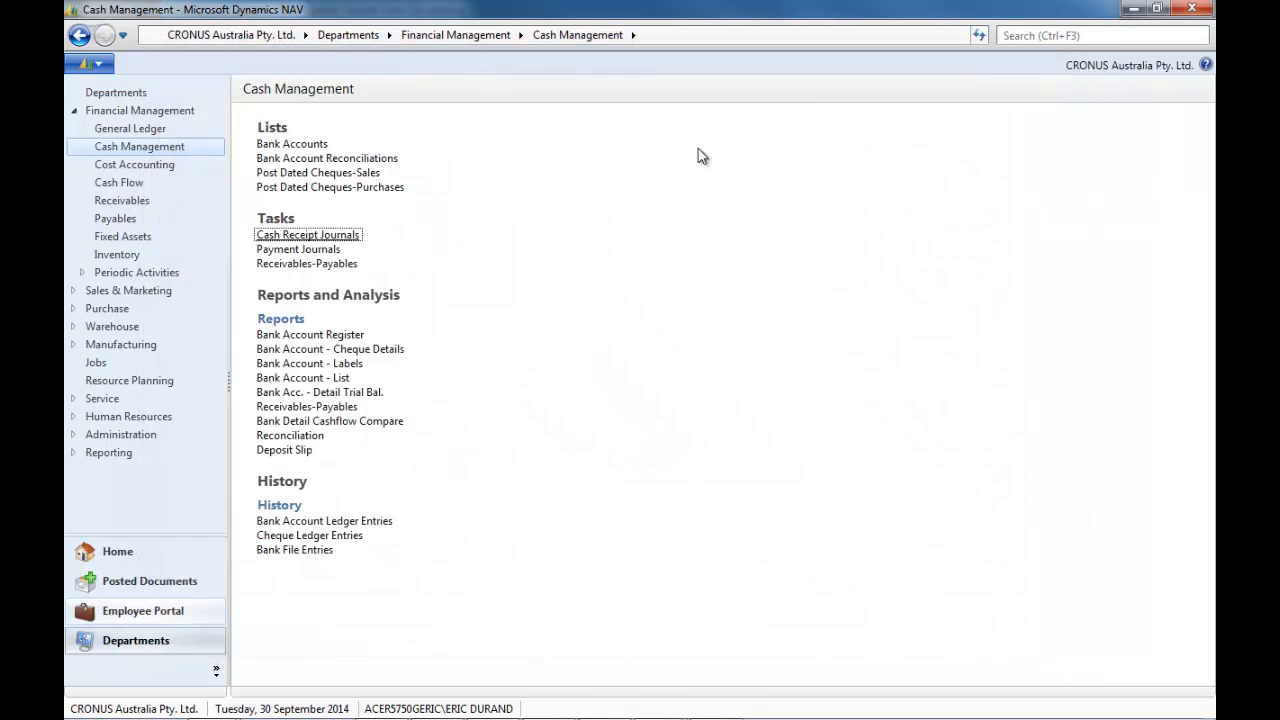
- Open the payment journal and review its available user batches and their number series
click(310, 252)
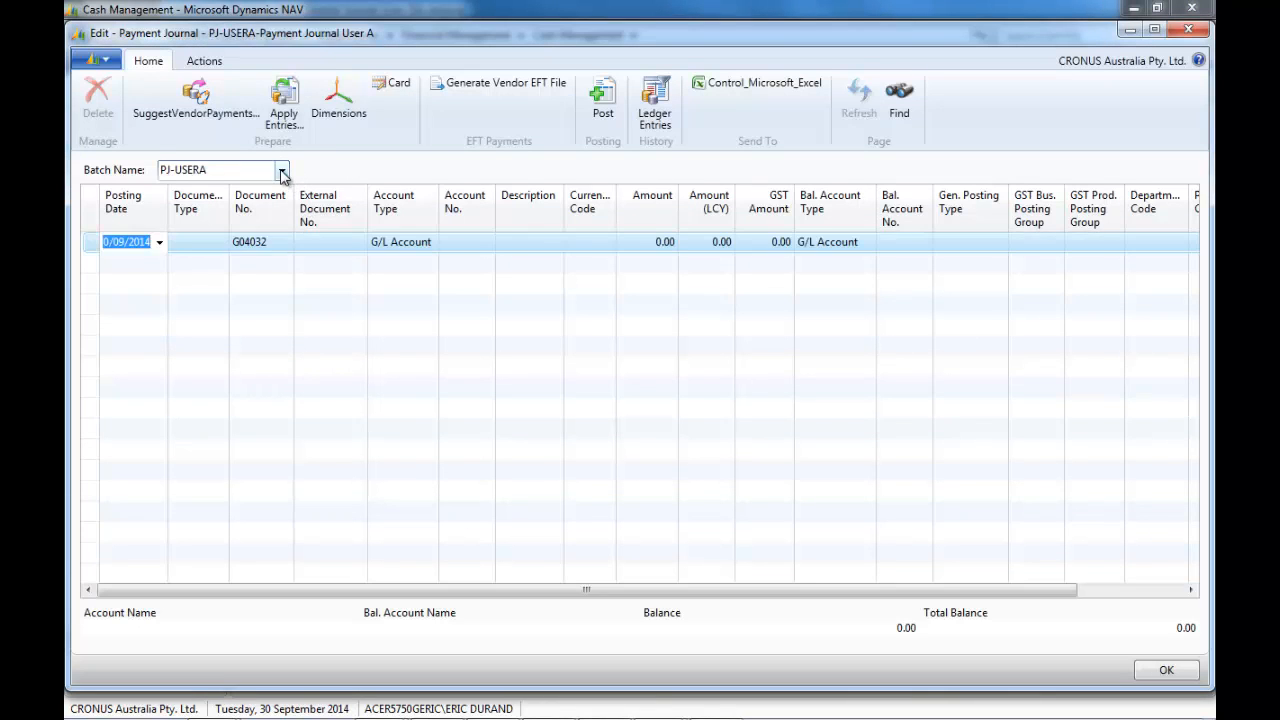
click(282, 172)
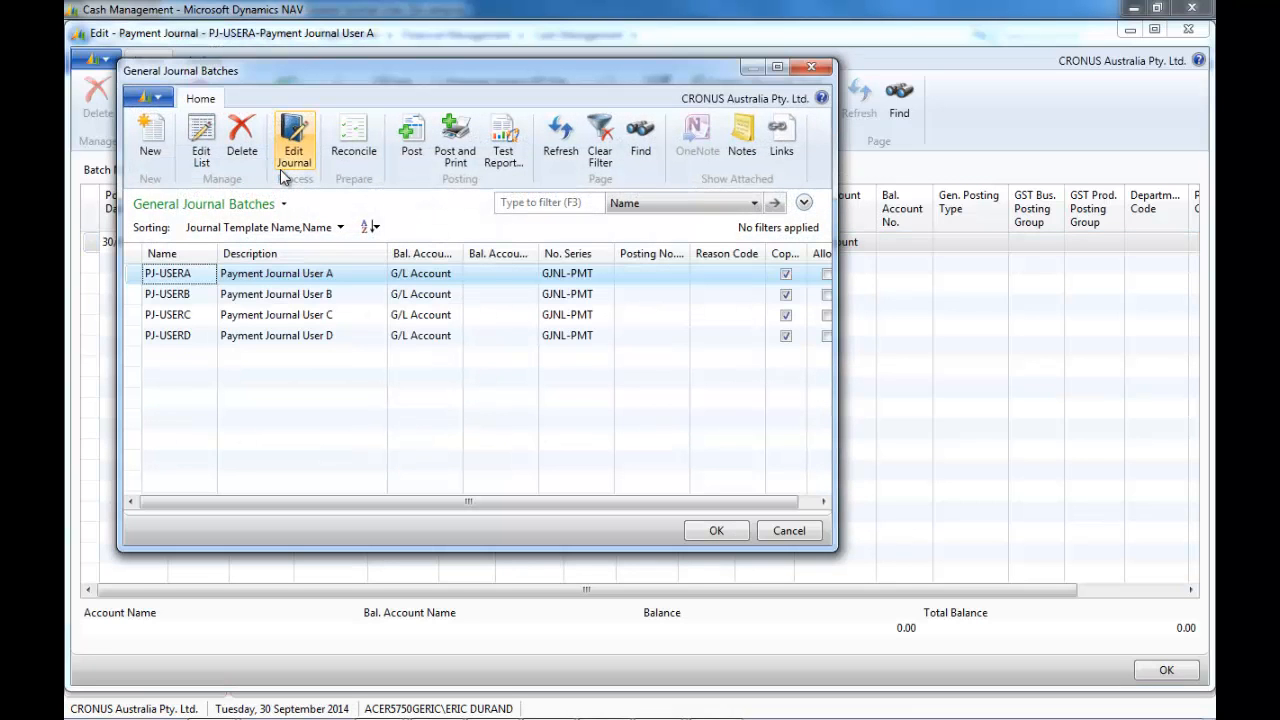
click(811, 67)
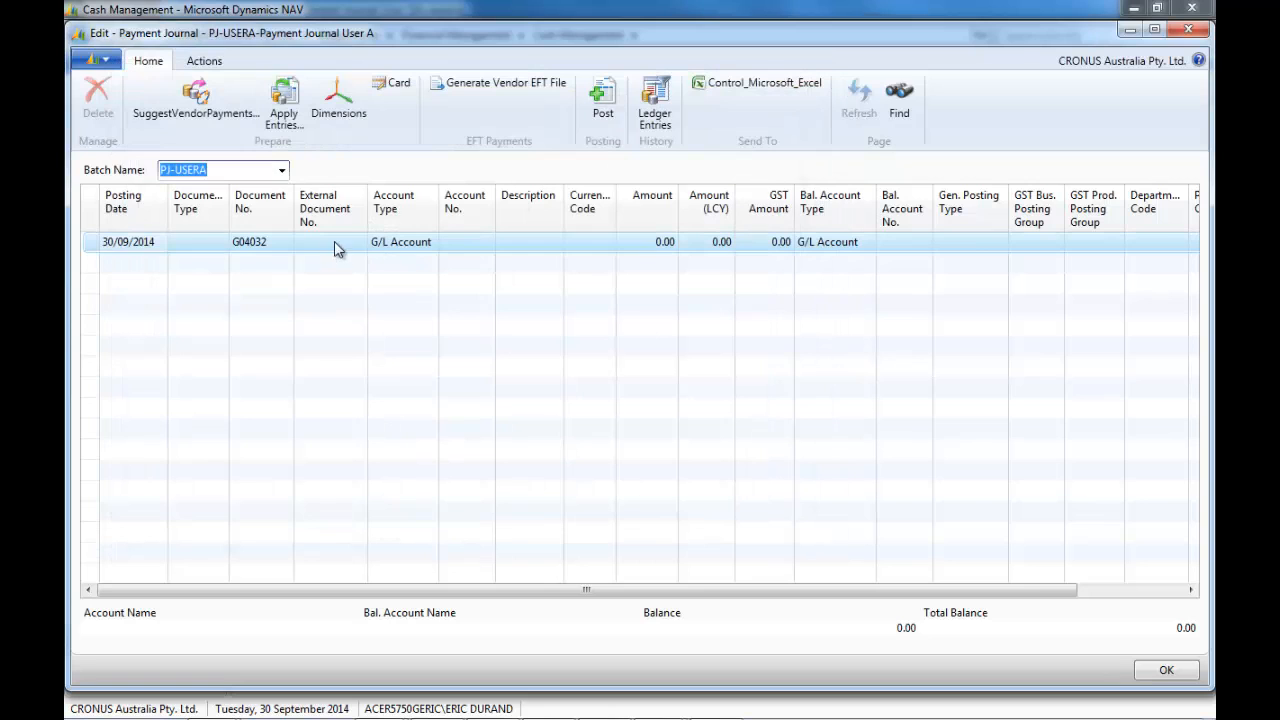
- Set the payment journal line's document type to Payment and its account type to Vendor
click(423, 245)
click(430, 243)
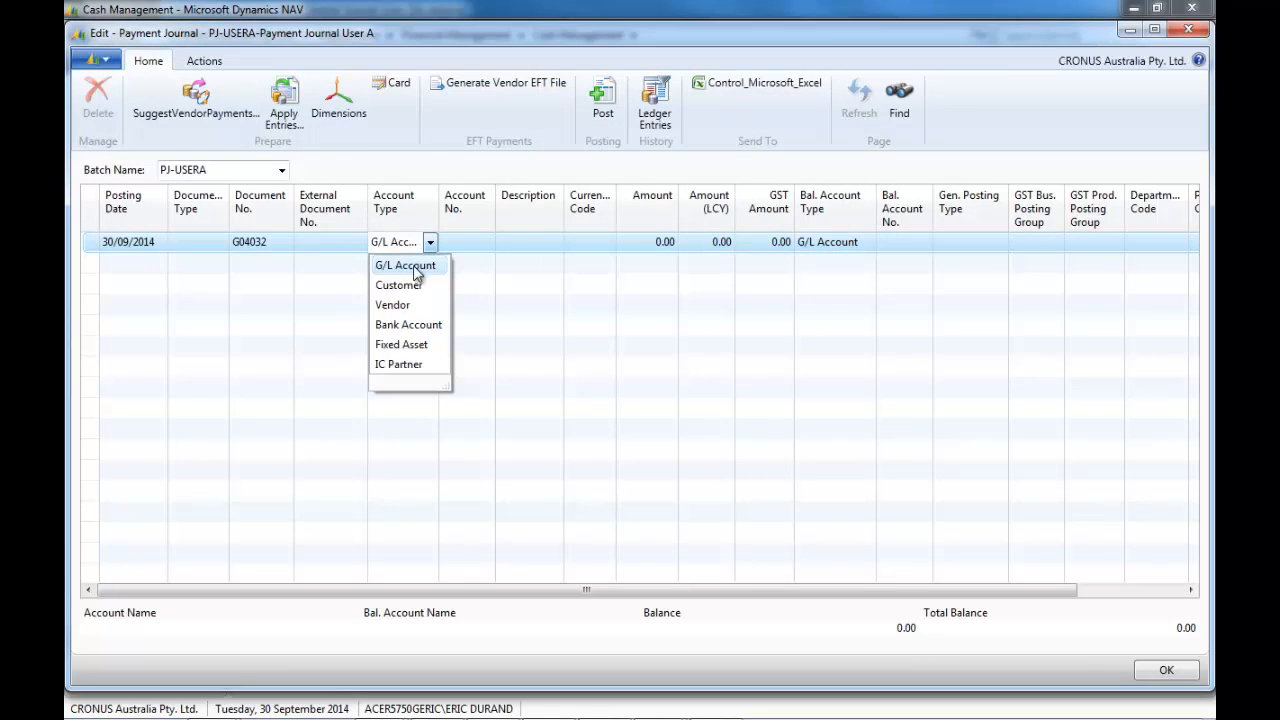
click(213, 250)
click(213, 250)
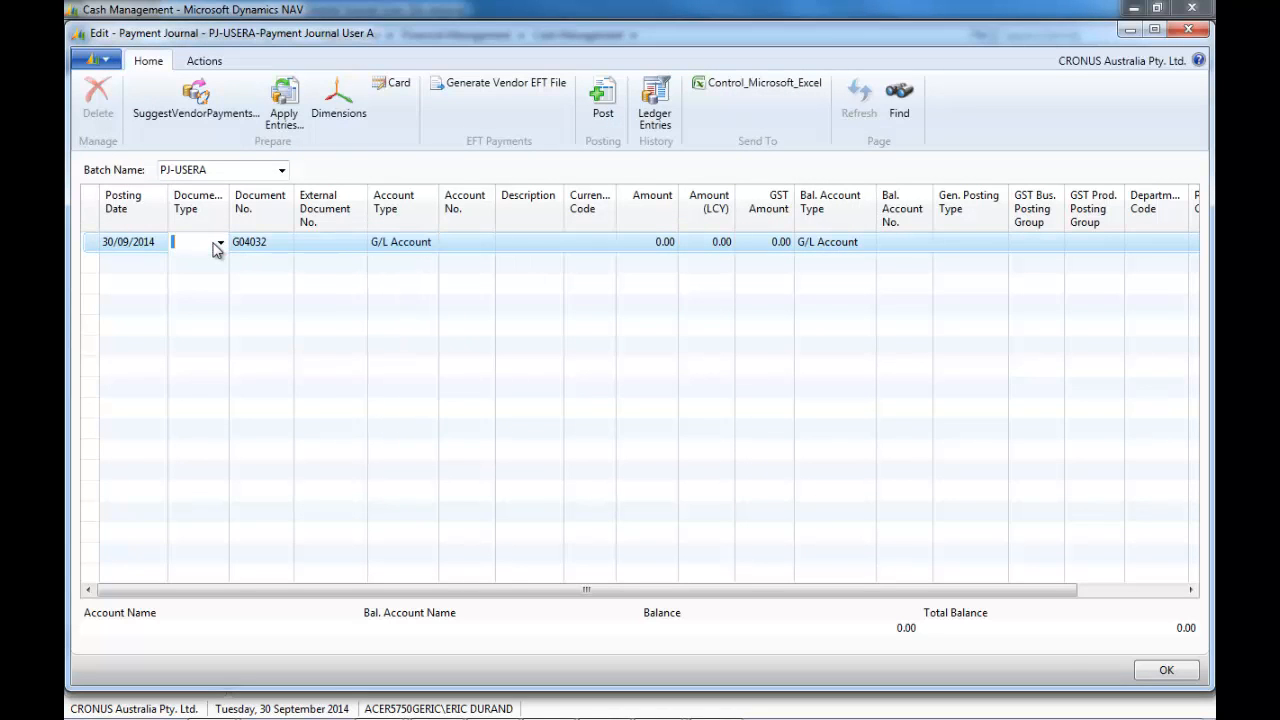
click(222, 245)
click(206, 285)
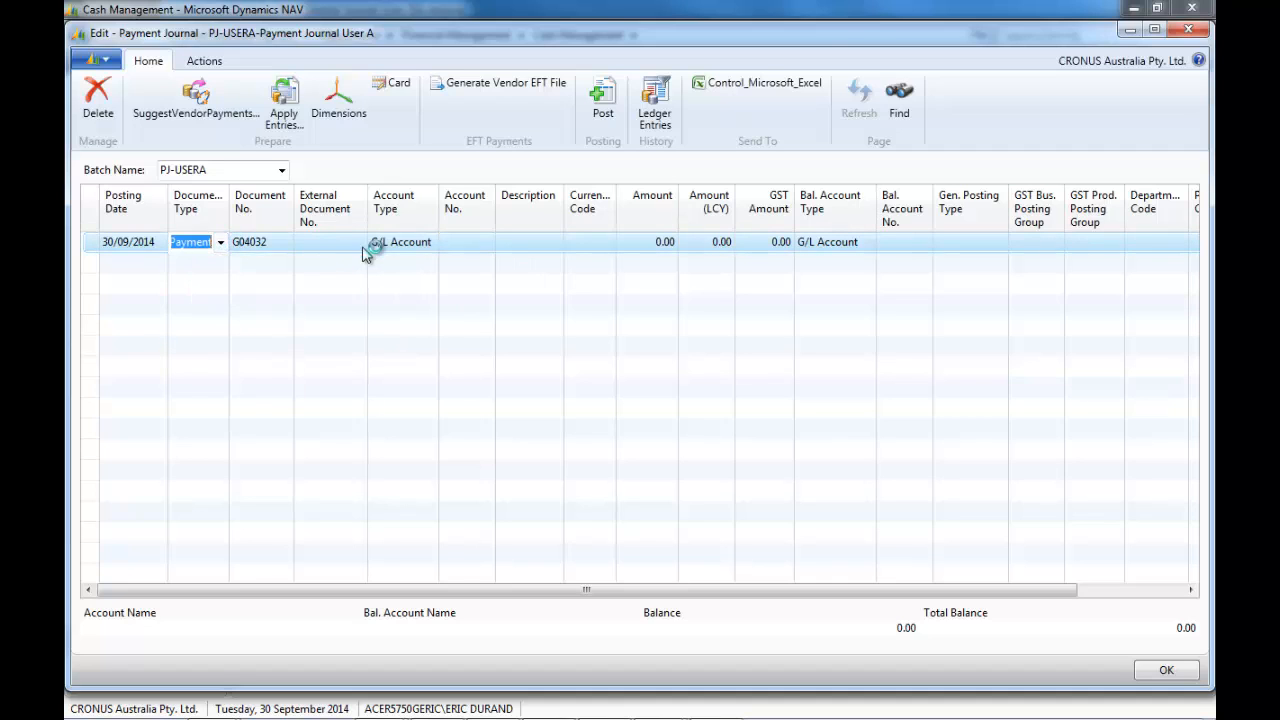
click(375, 247)
text(v)
key(Tab)
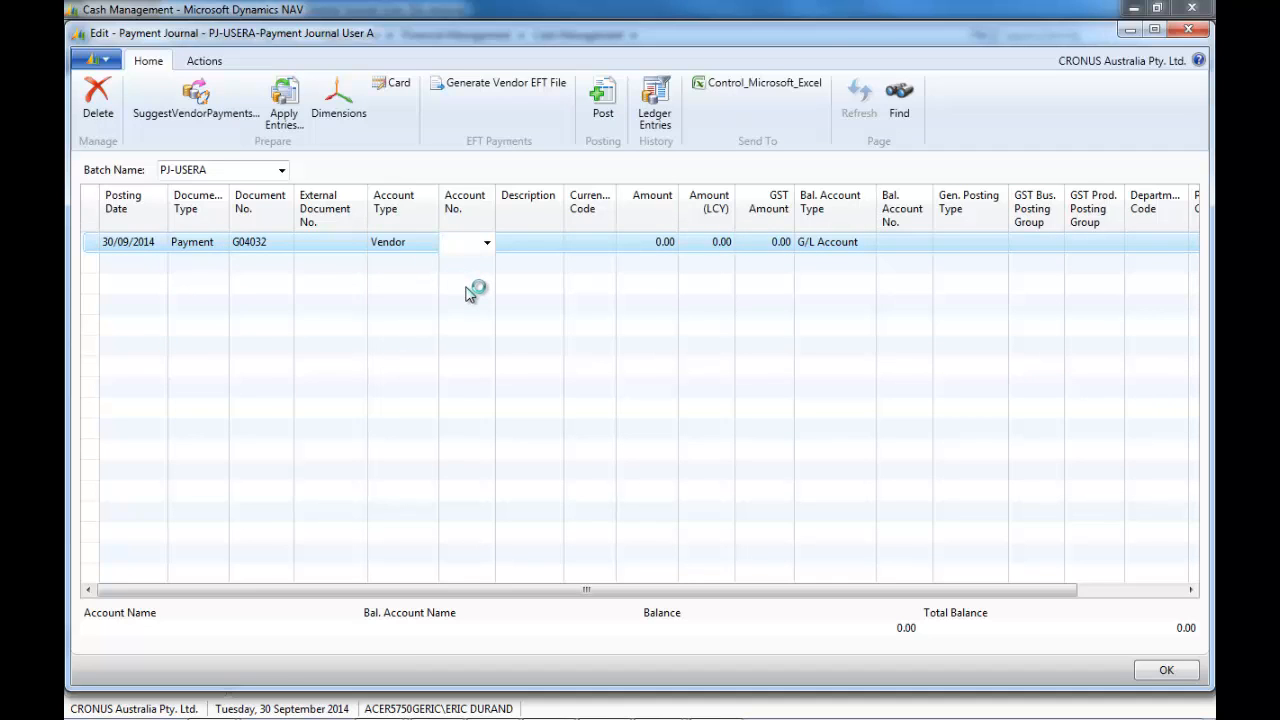
- Assign the line to the vendor Canberra Postmaster with an amount of 50.00
text(10000)
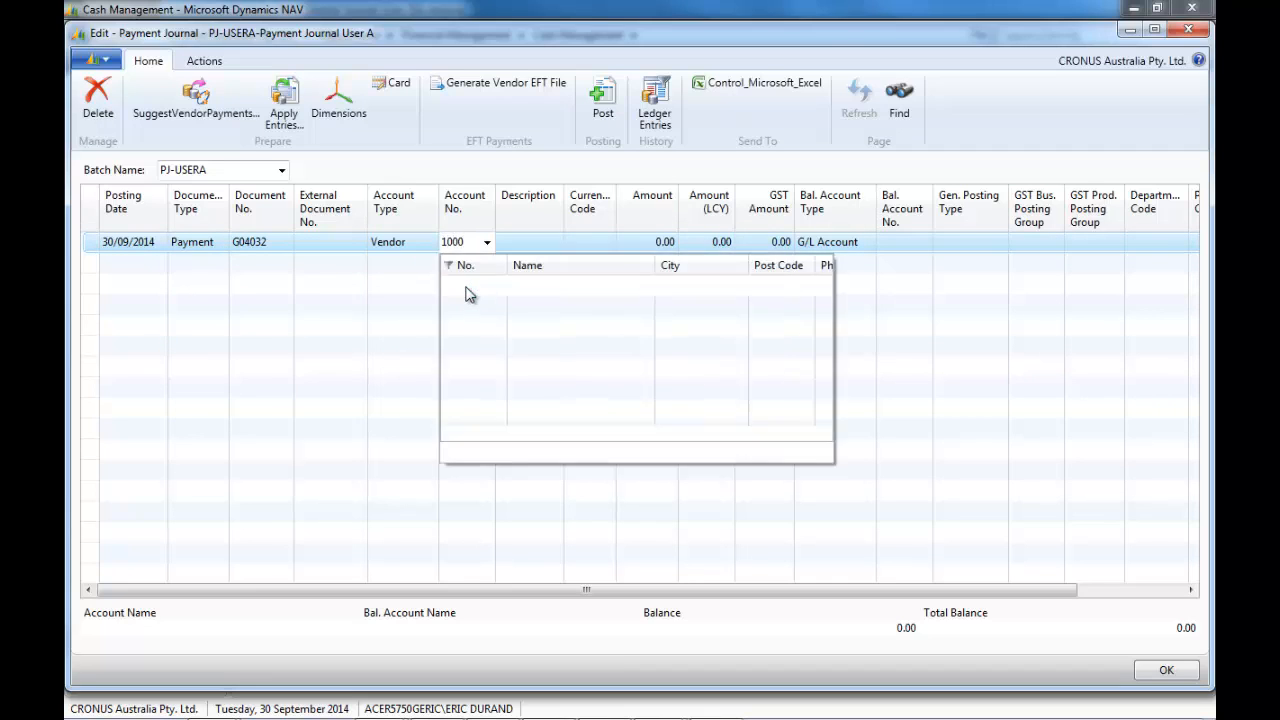
key(Tab)
key(Tab)
key(Tab)
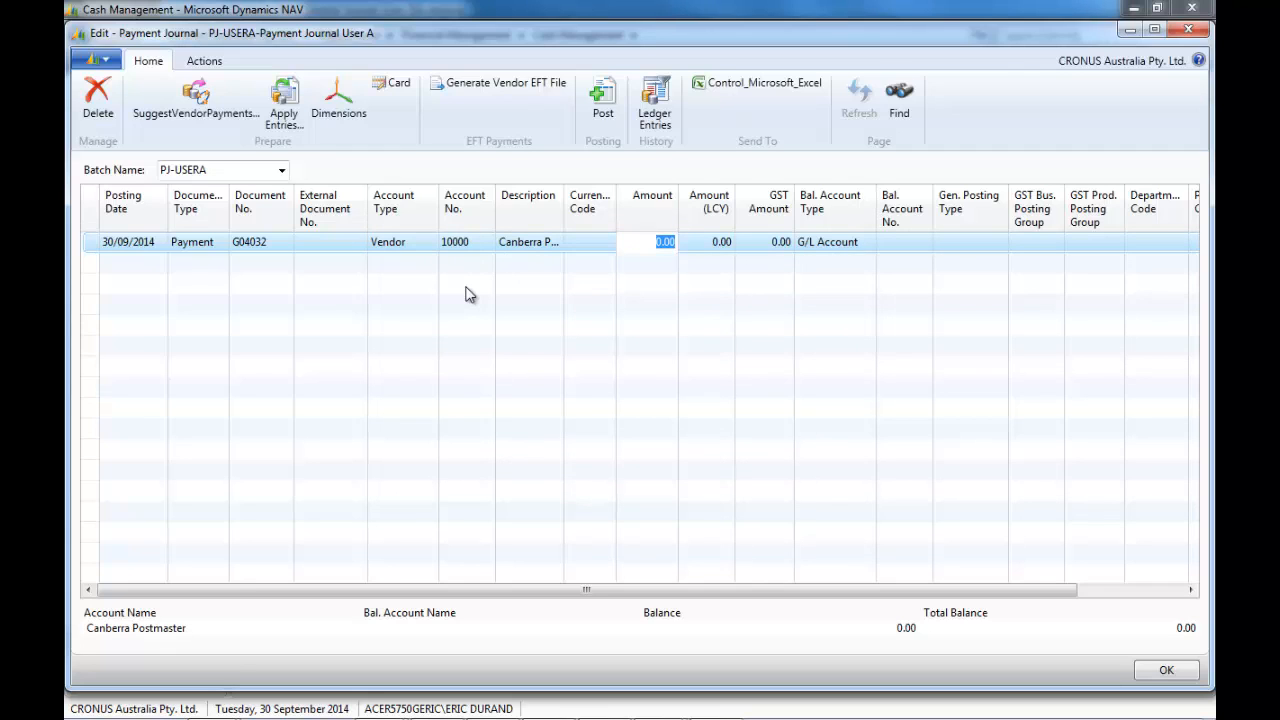
key(Tab)
key(Tab)
key(Tab)
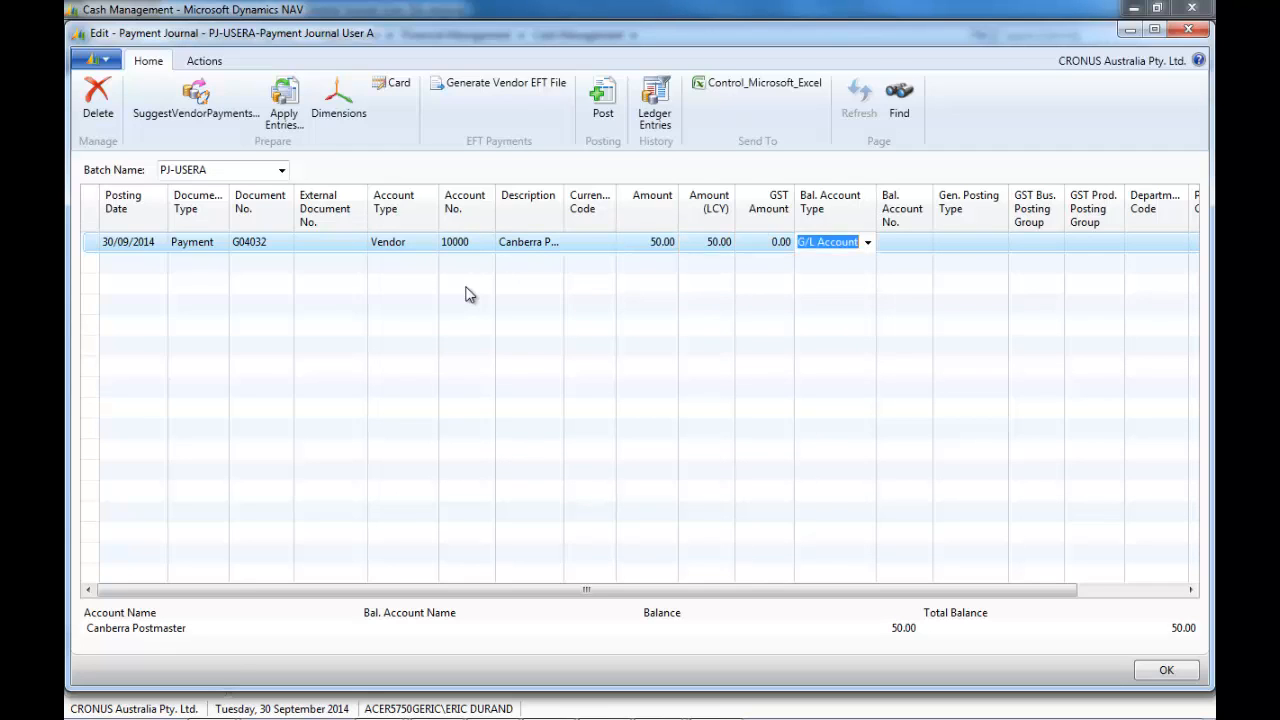
- Set the Canberra Postmaster payment's balancing account type to Bank Account and its balancing account to CBA
text(b)
key(Tab)
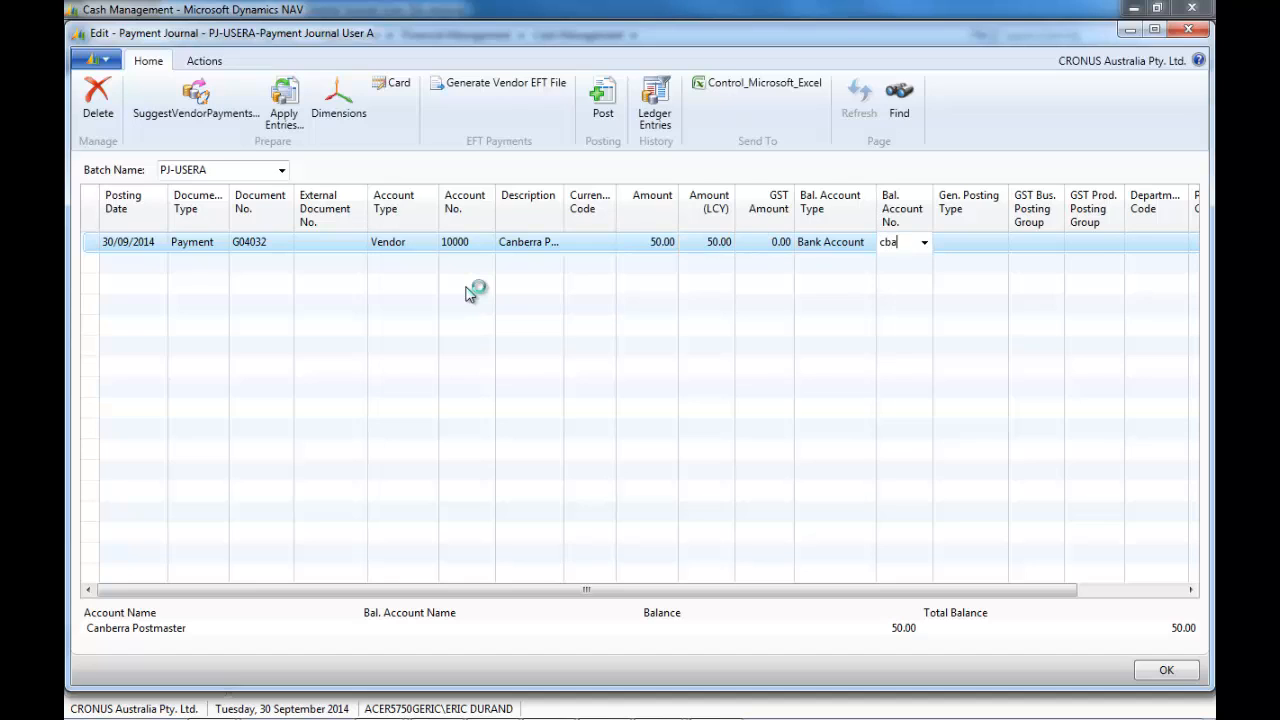
text(cba)
key(Tab)
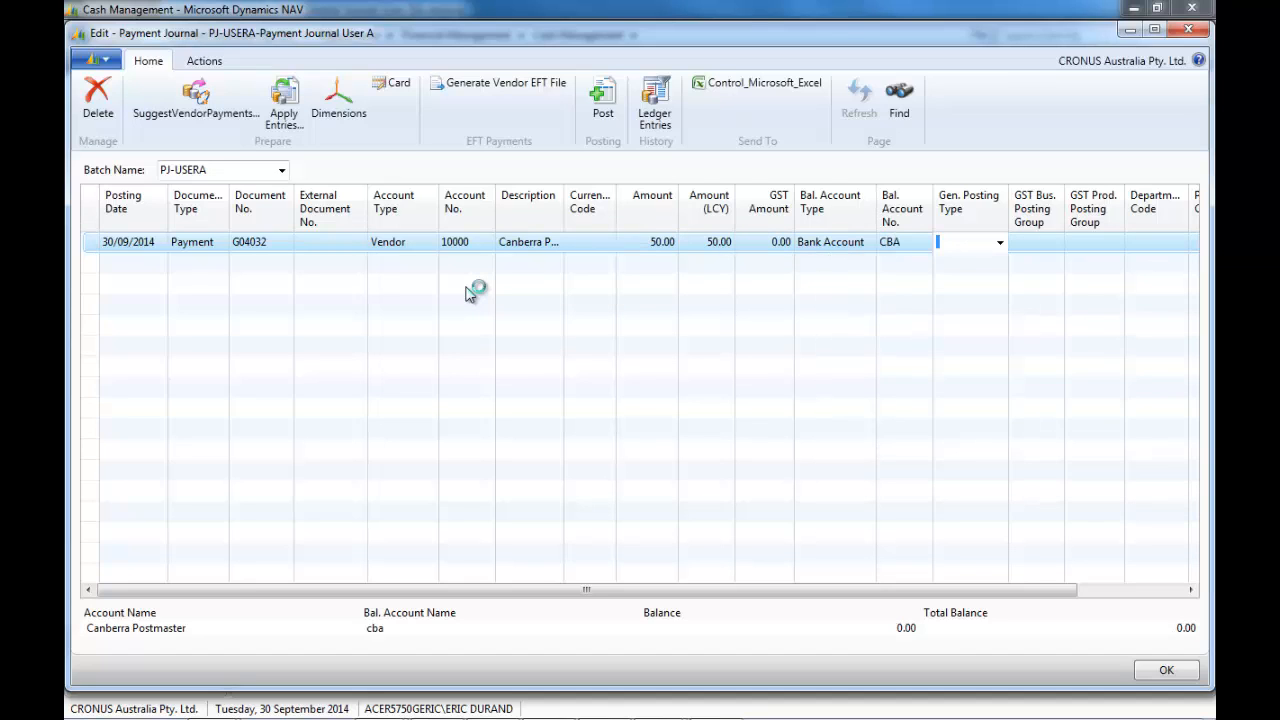
- Switch the payment journal to batch PJ-USERB
click(283, 172)
click(284, 173)
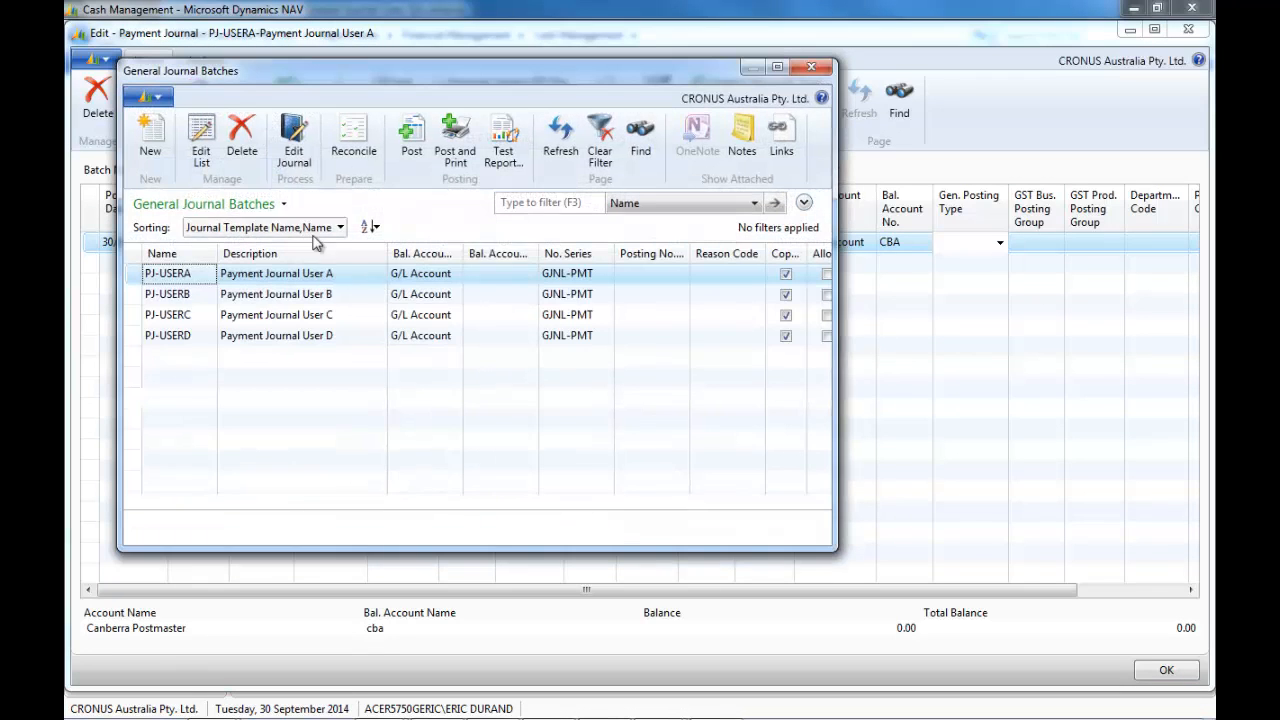
click(410, 300)
double_click(410, 300)
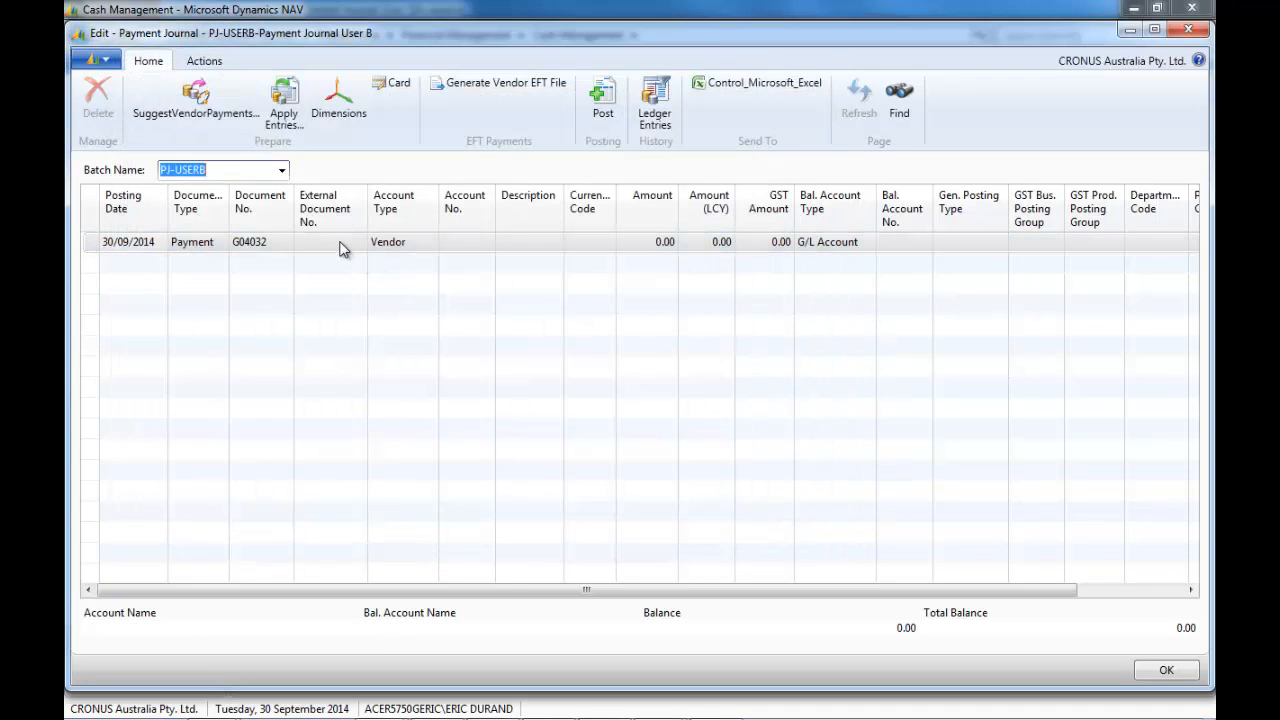
- Assign the PJ-USERB payment line to the vendor CoolWood Technologies with an amount of 90.00
click(470, 241)
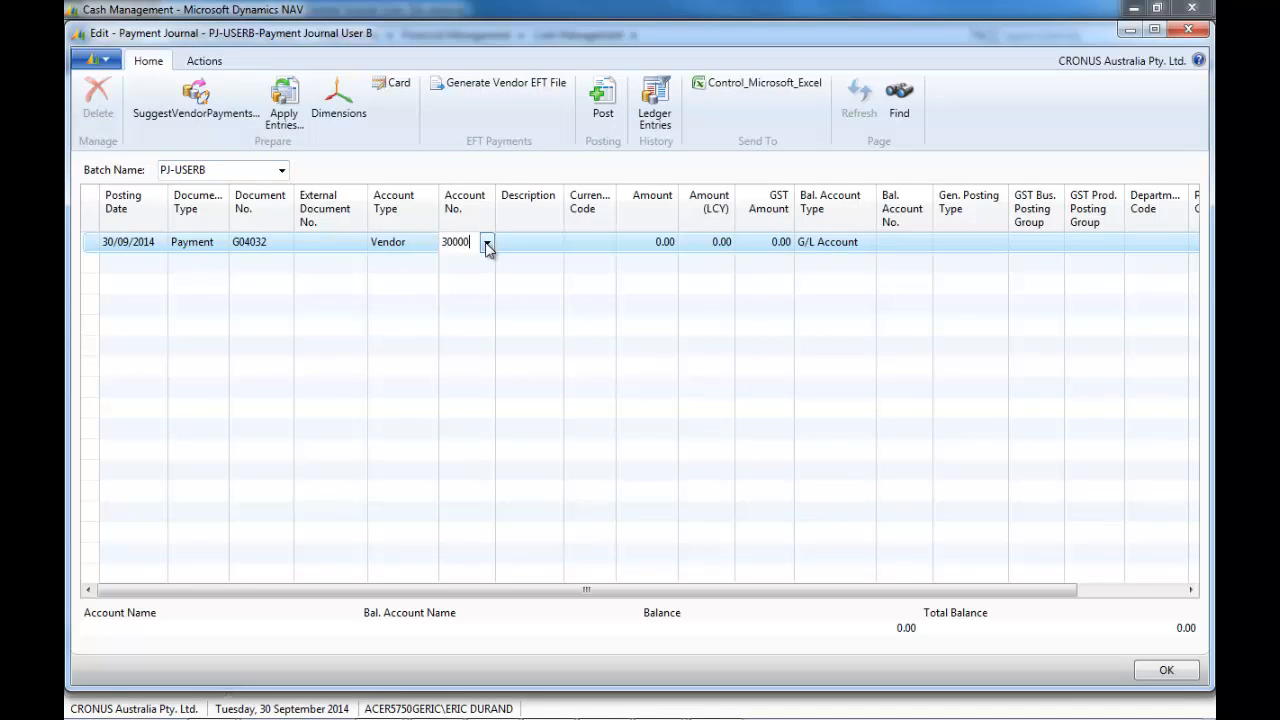
key(Tab)
key(Tab)
key(Tab)
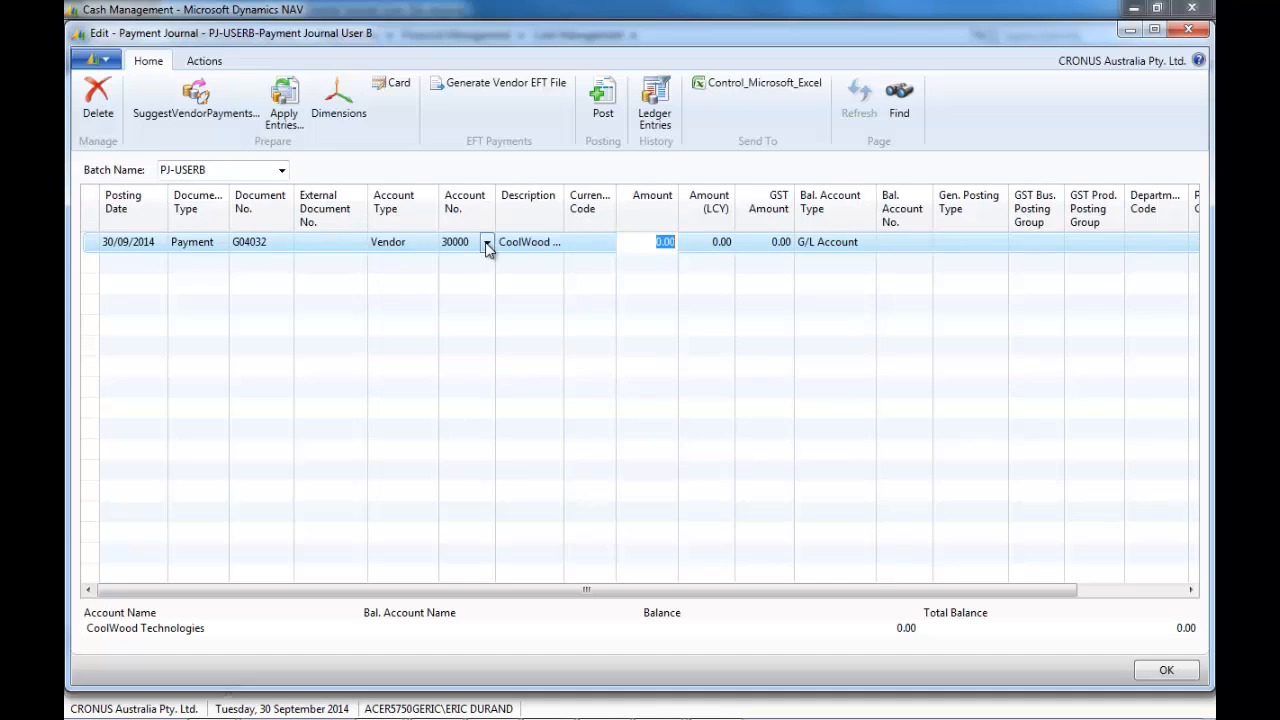
text(90)
key(Tab)
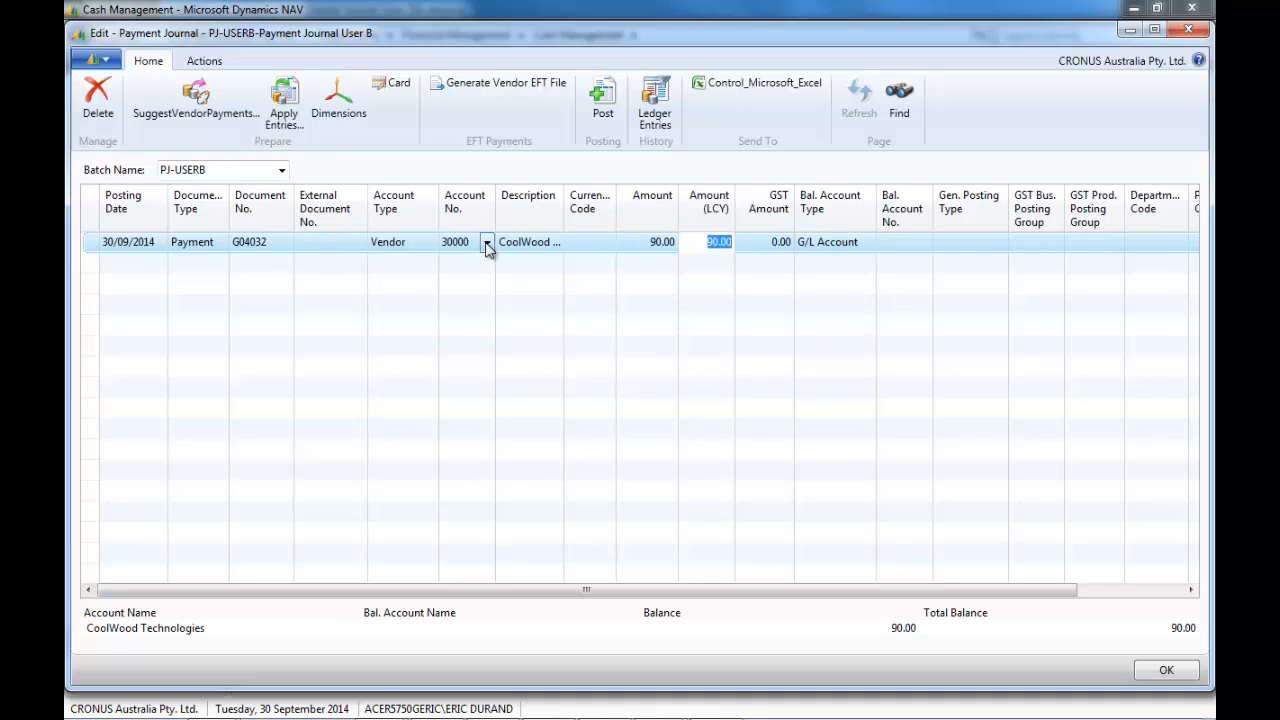
- Balance the CoolWood Technologies payment against bank account CBA and post the PJ-USERB journal line
key(Tab)
key(Tab)
text(b)
key(Tab)
text(CBA)
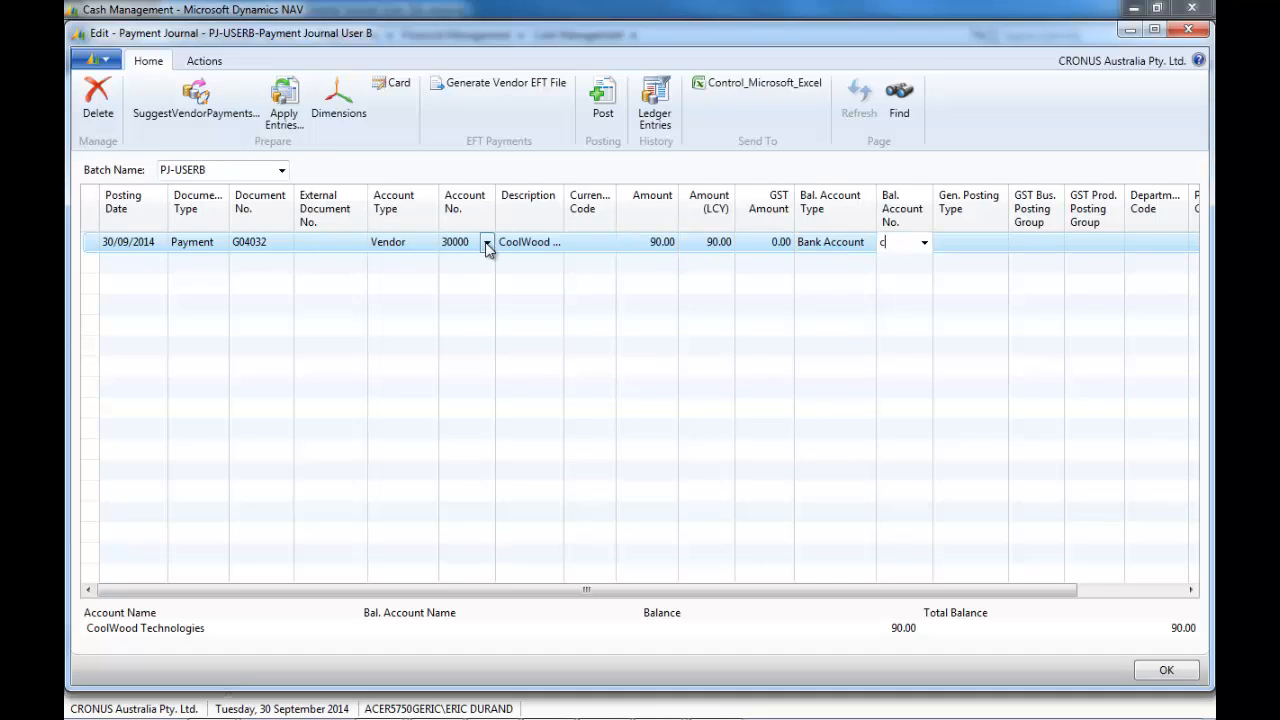
key(Tab)
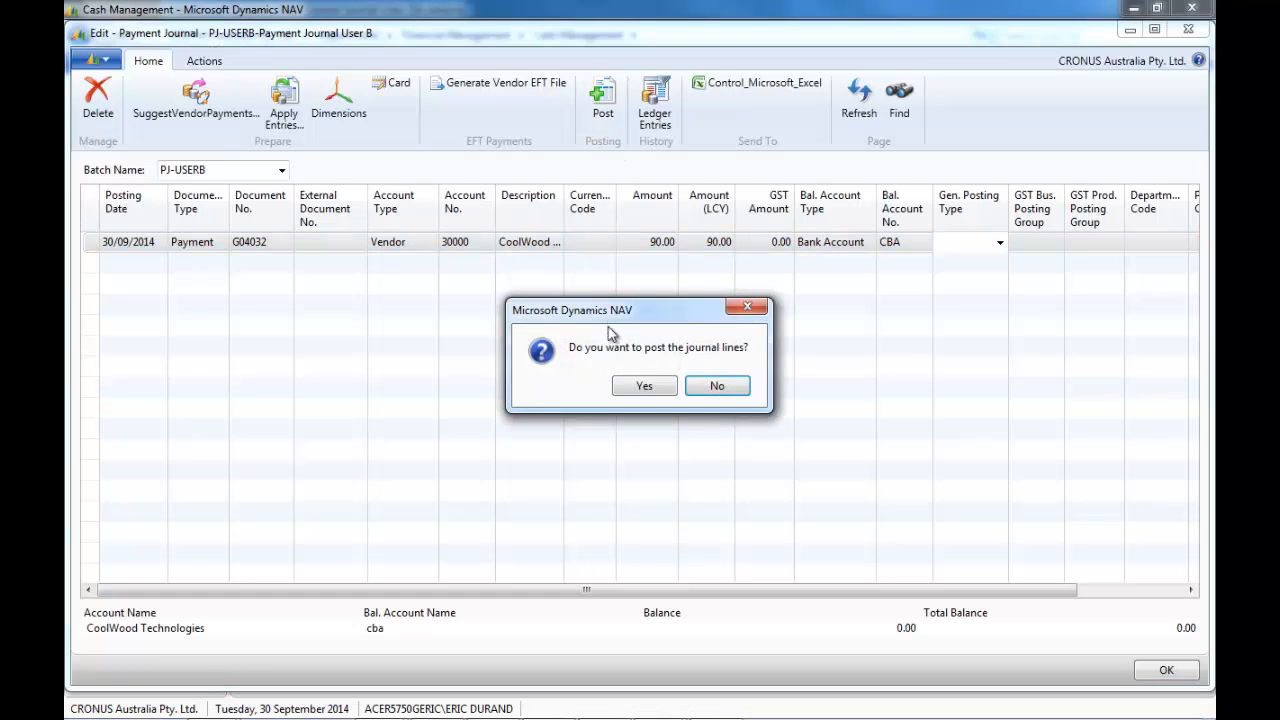
click(632, 385)
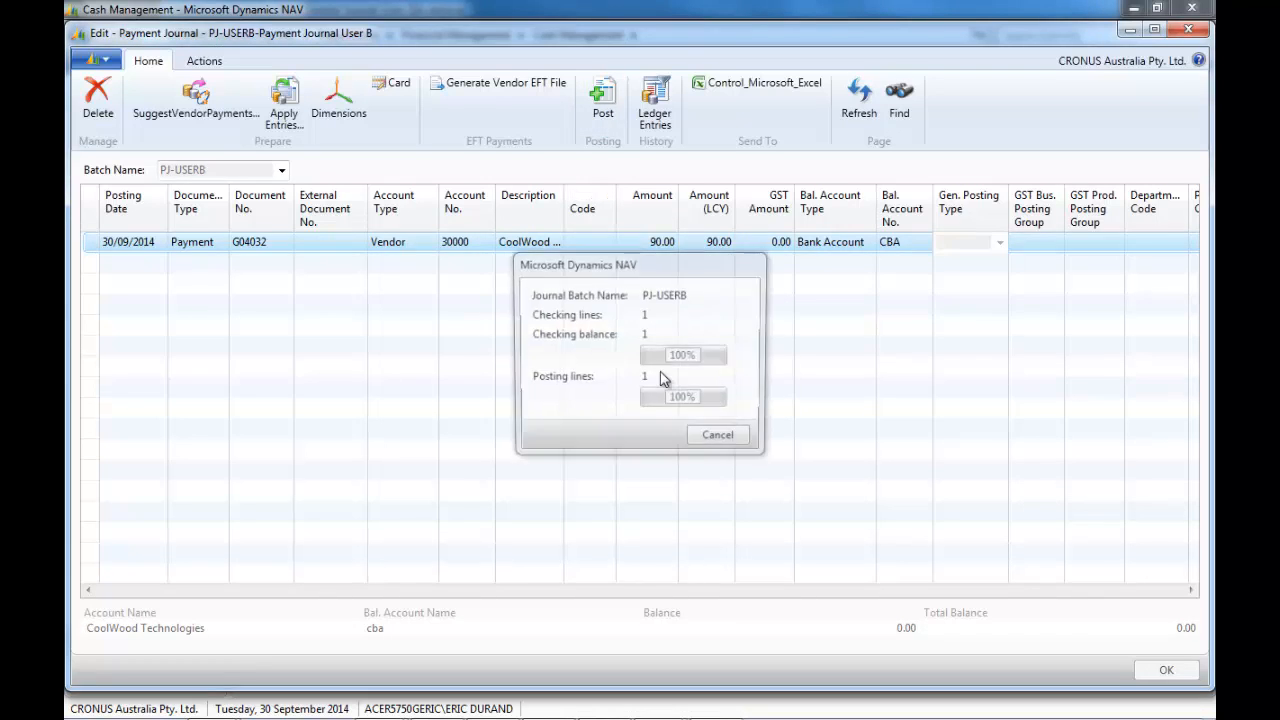
click(726, 387)
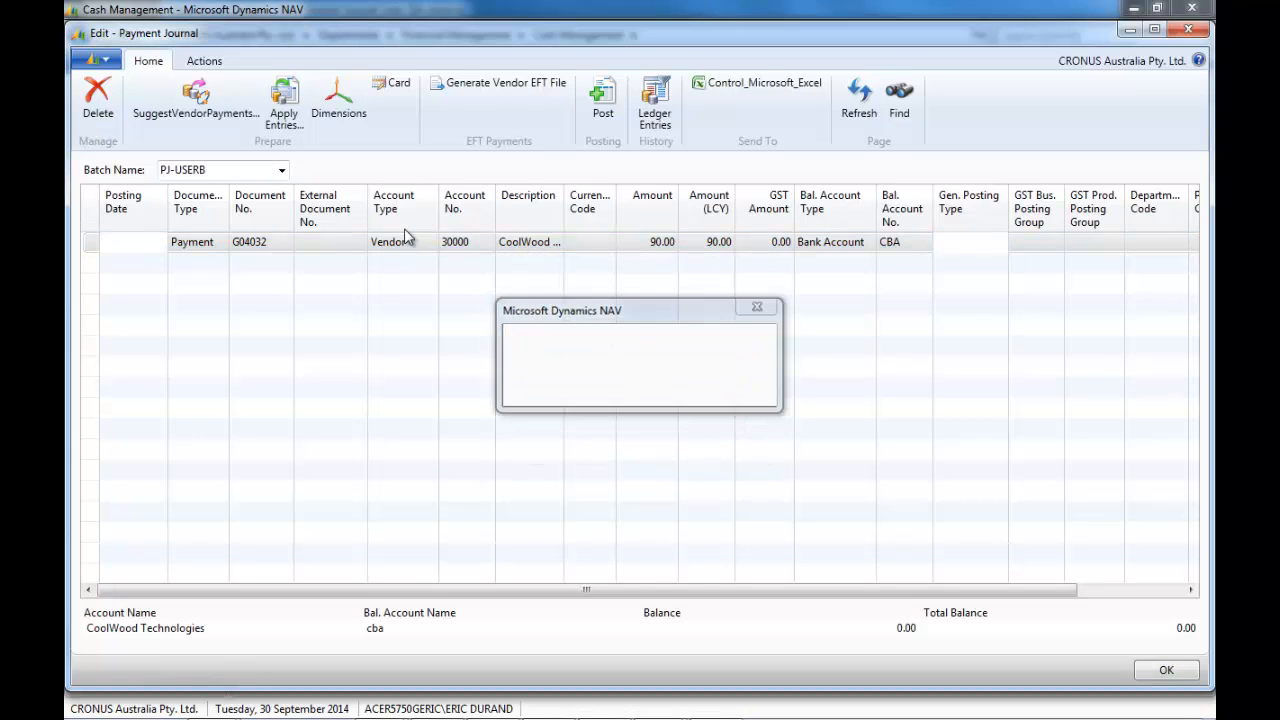
- Return to batch PJ-USERA and post its Canberra Postmaster payment line
click(283, 174)
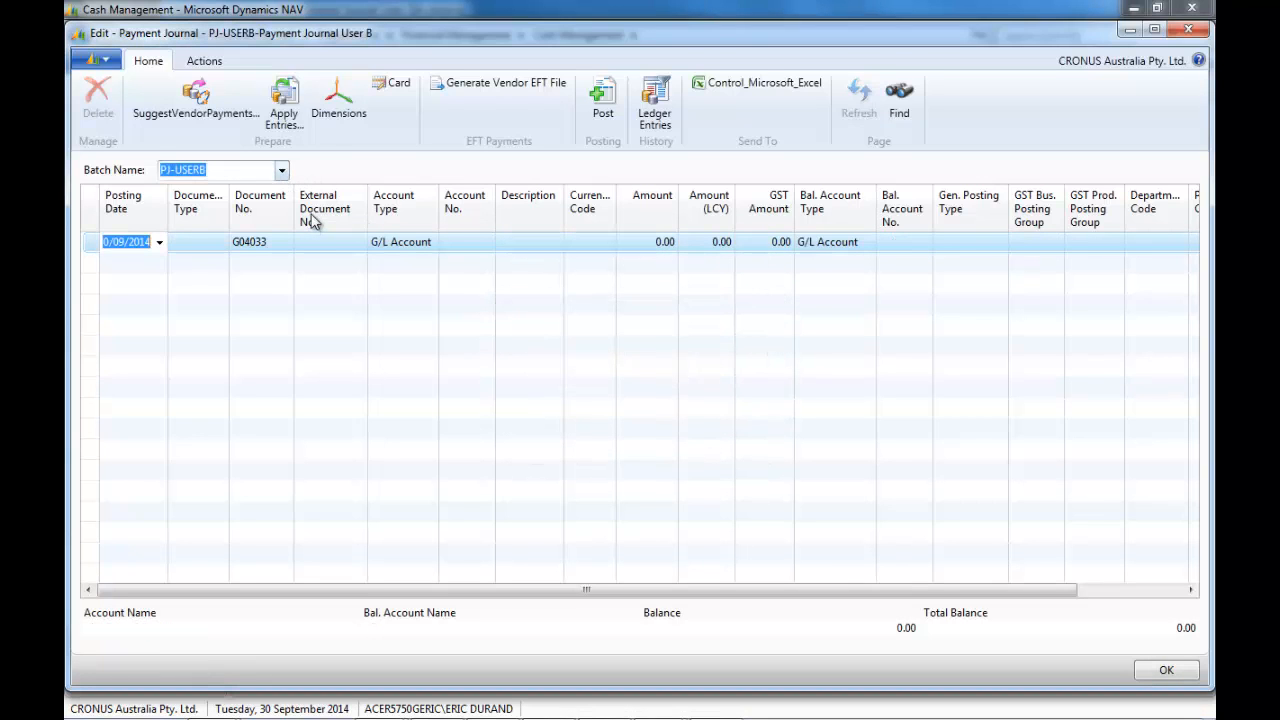
double_click(360, 273)
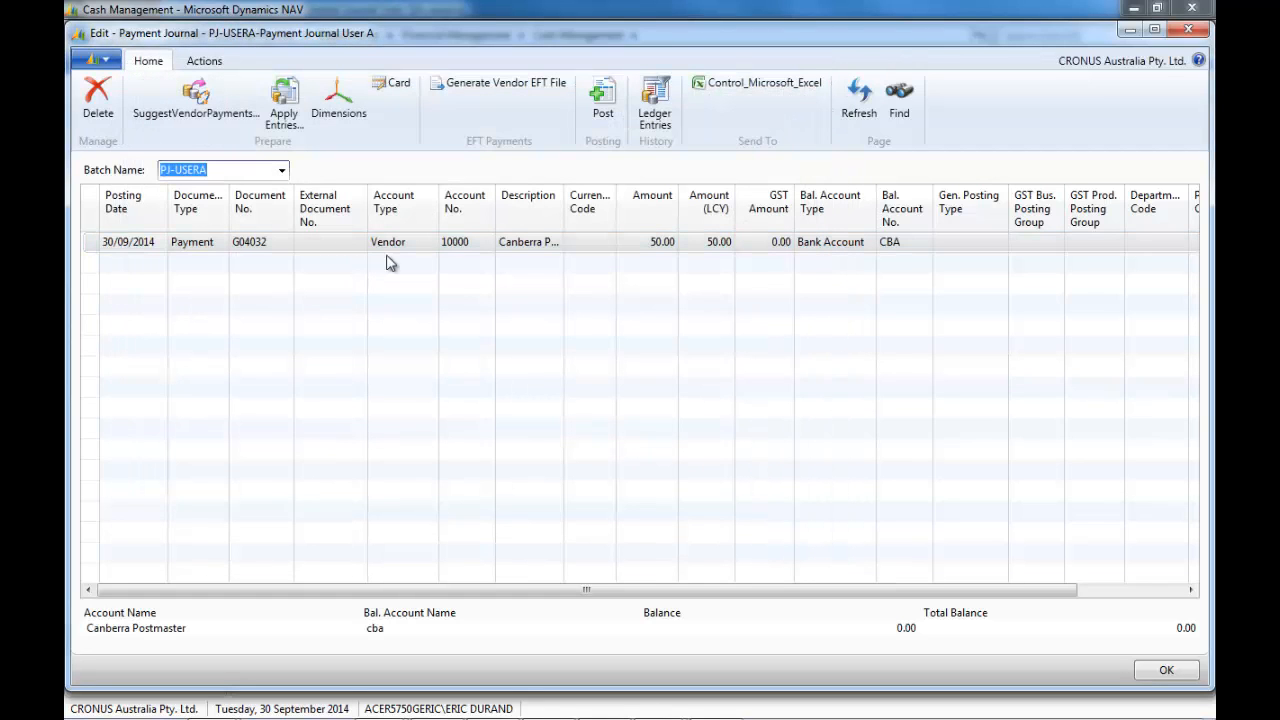
click(602, 100)
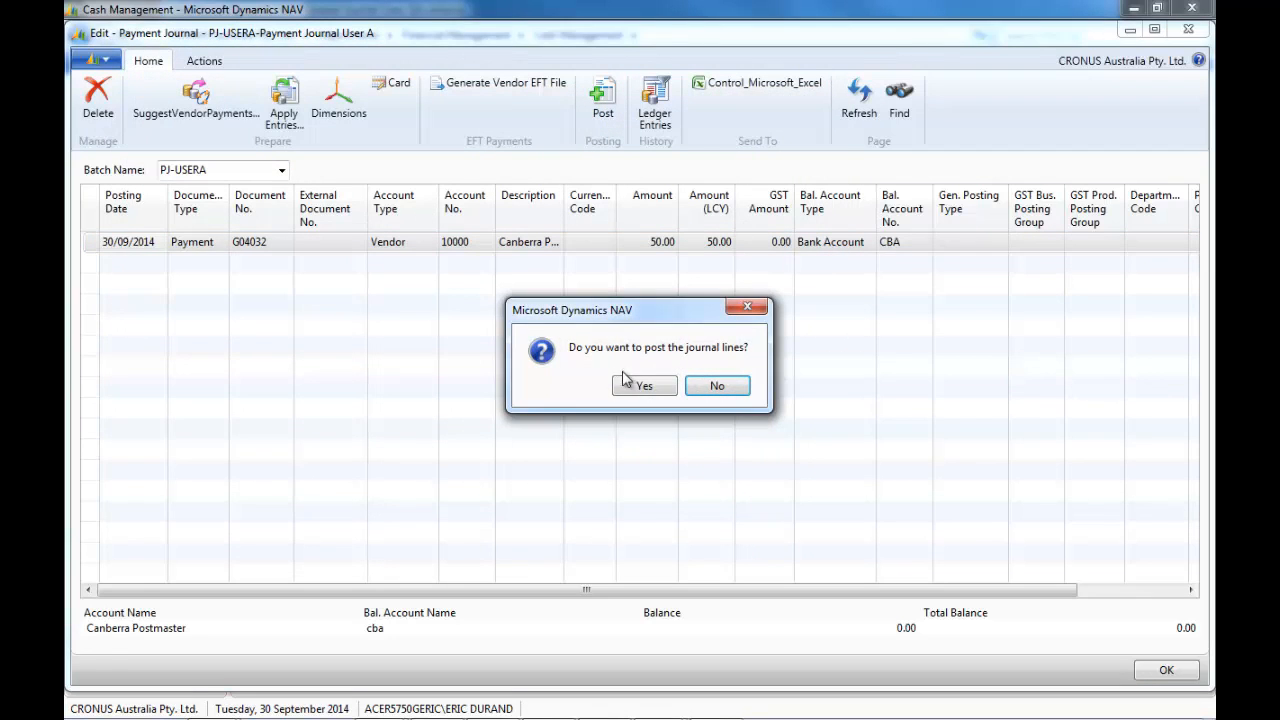
click(630, 385)
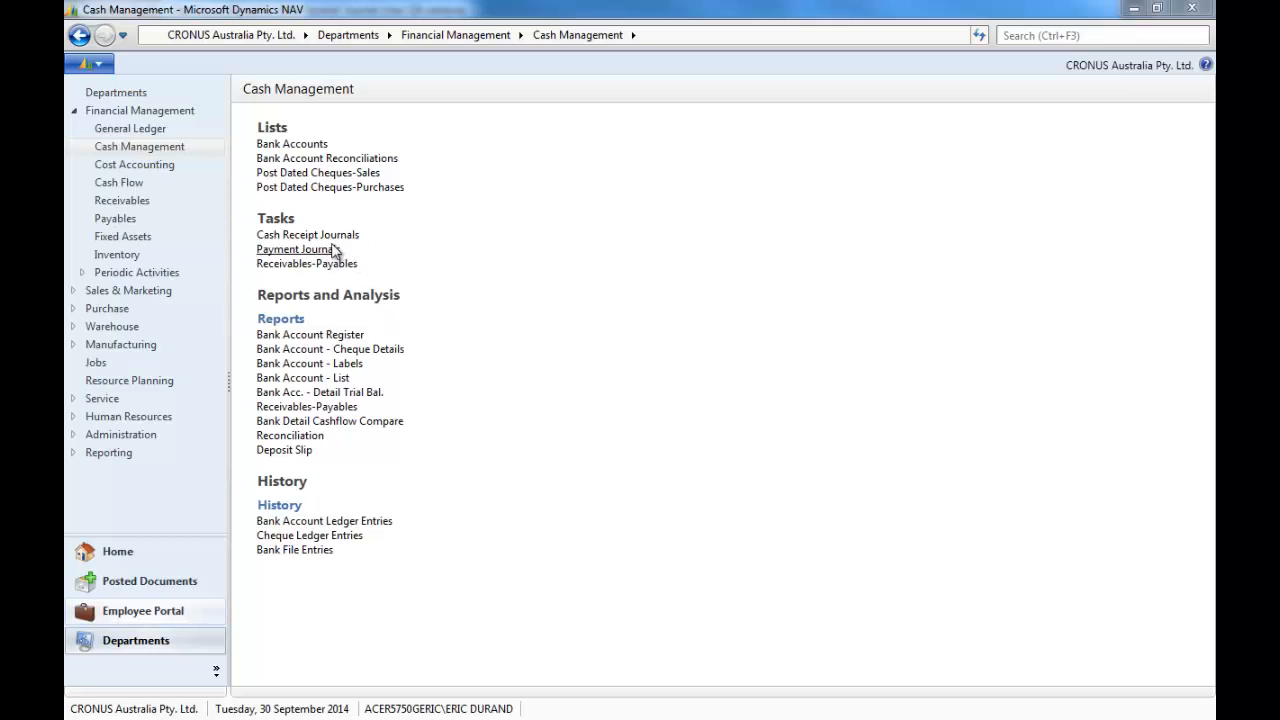
- Open the cash receipt journal and set the document type of the first CJ-USER A line to Payment
click(346, 237)
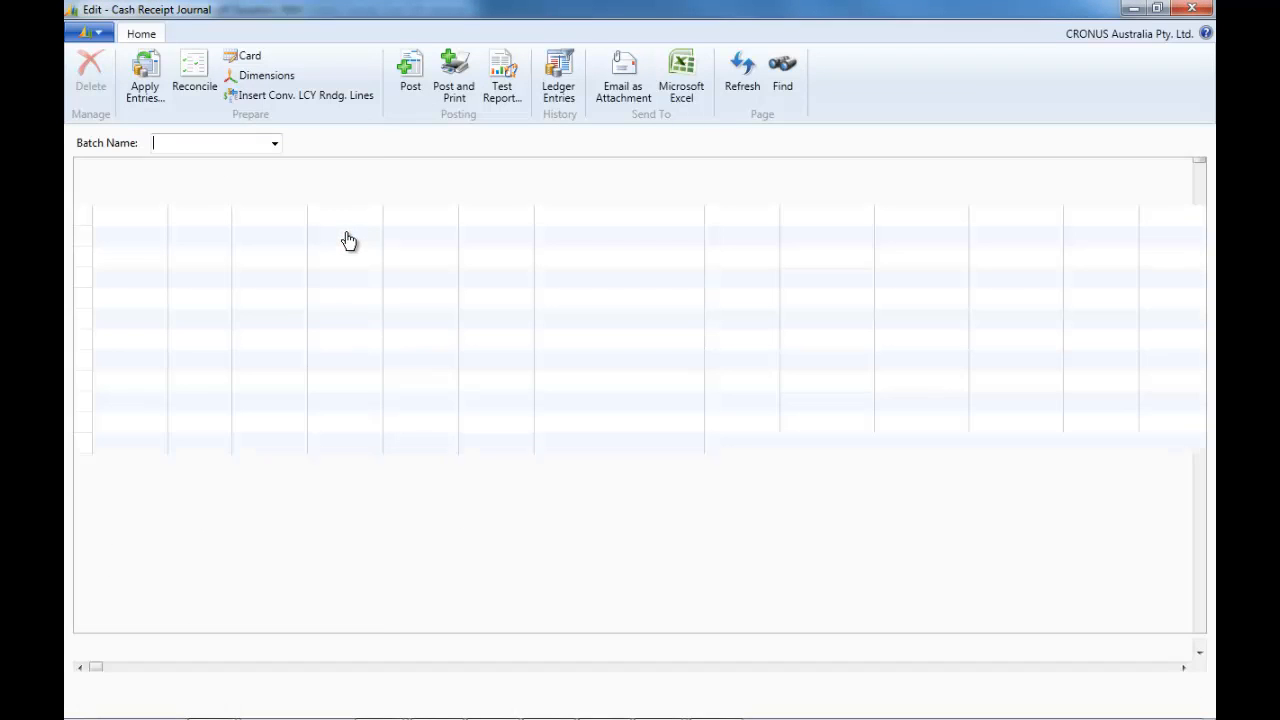
click(200, 218)
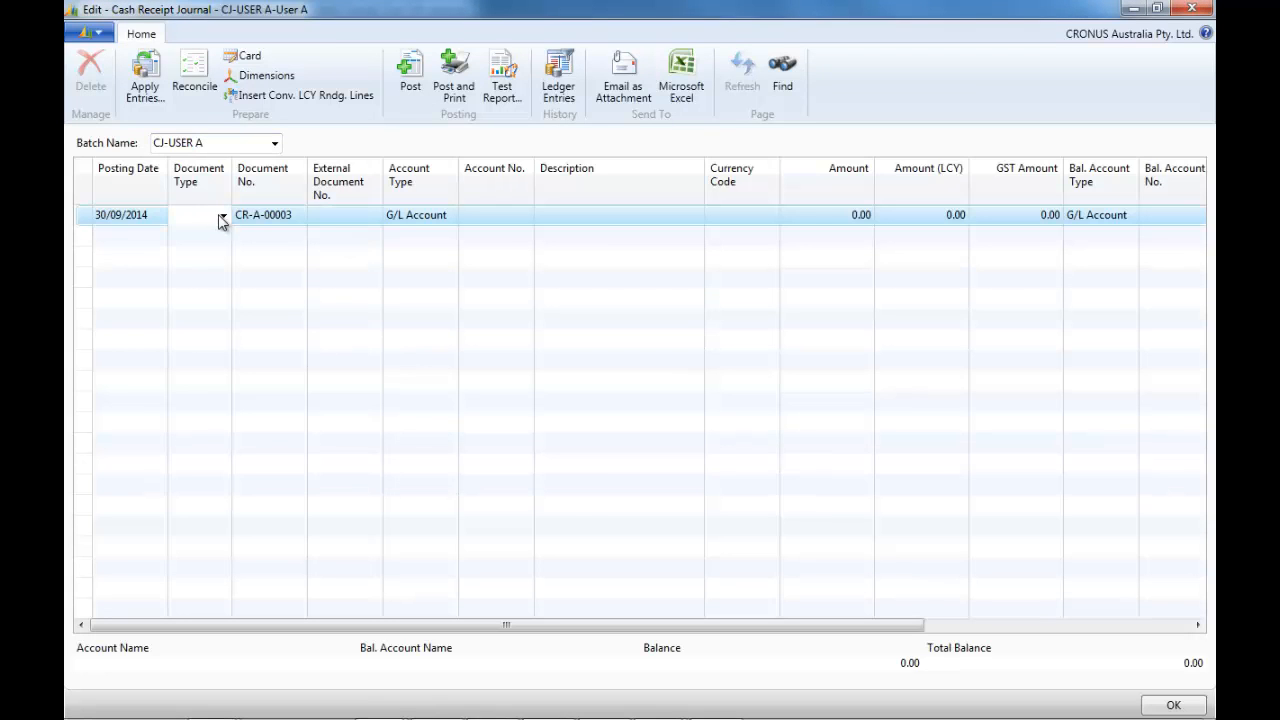
click(223, 215)
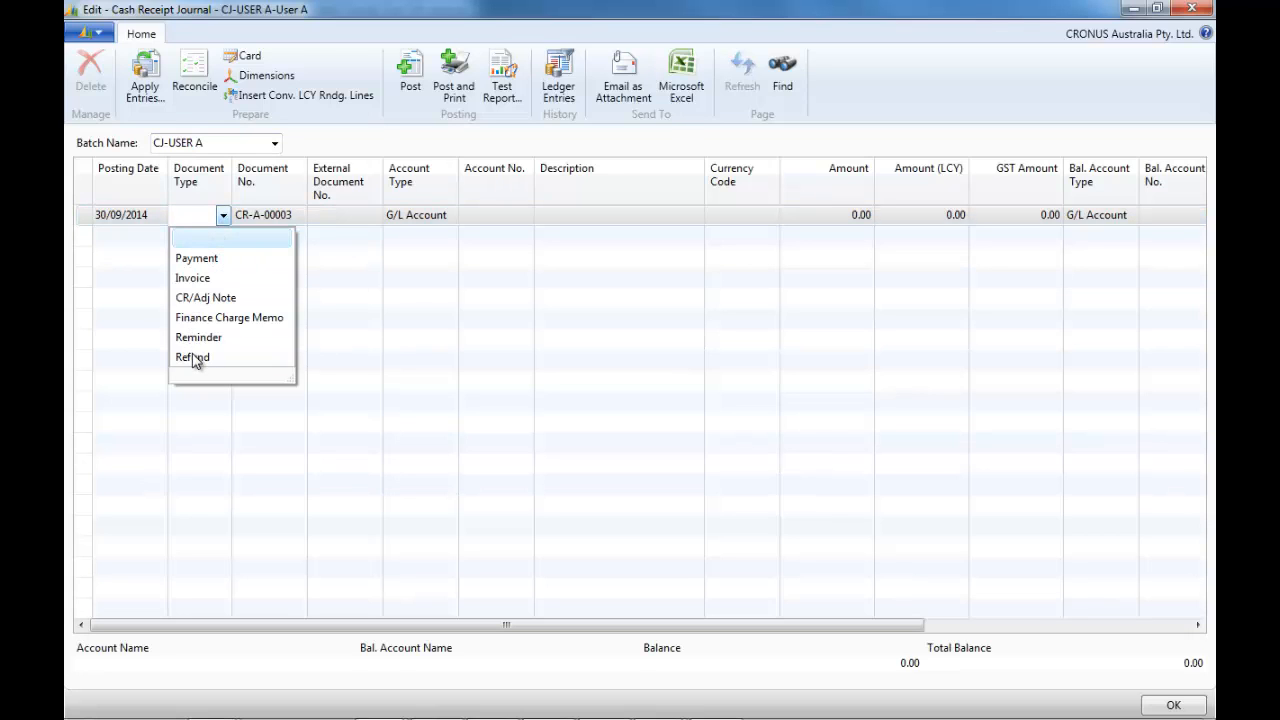
click(196, 259)
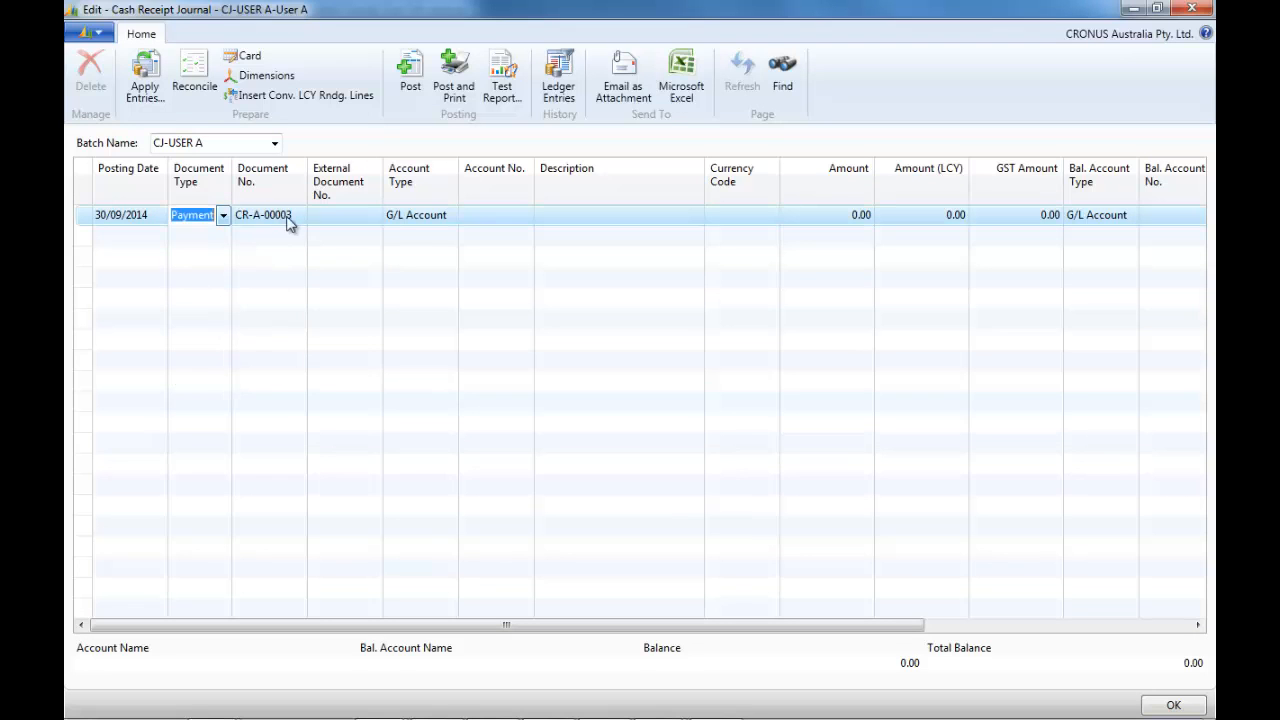
- Assign the receipt line to the customer The Cannon Group PLC with an amount of 10.00
click(441, 214)
click(450, 216)
click(418, 260)
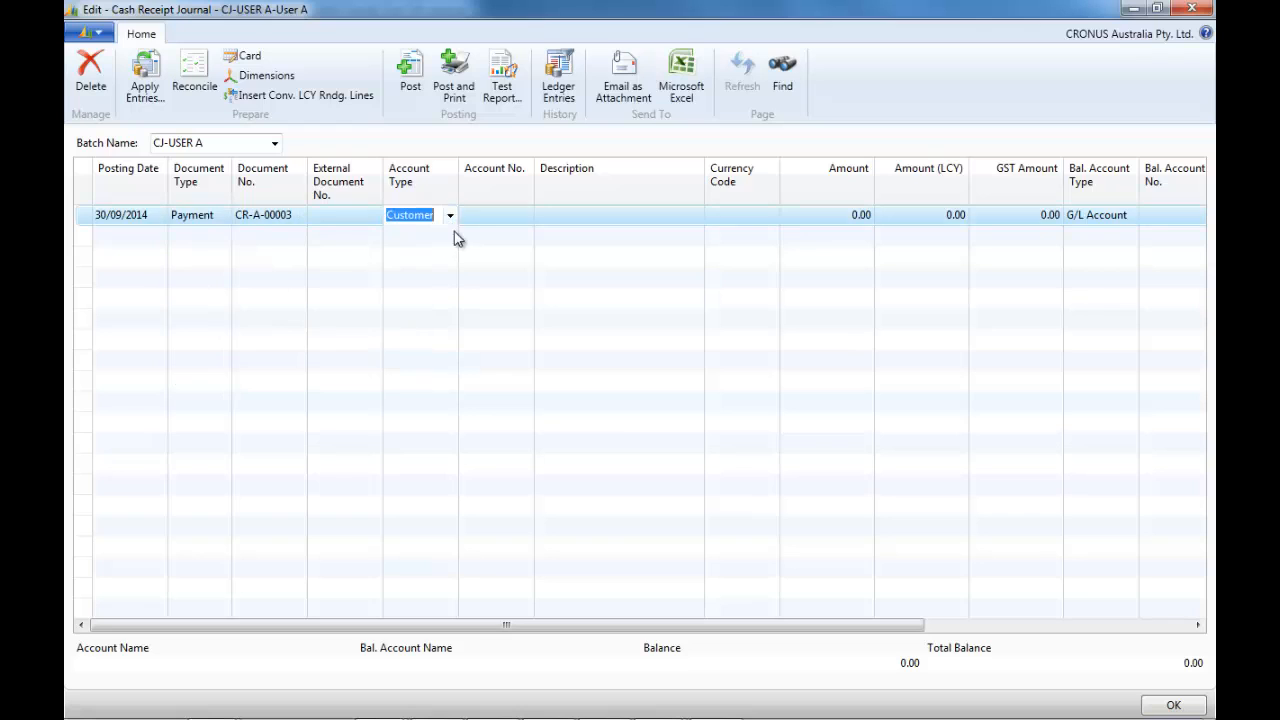
click(480, 217)
text(1000)
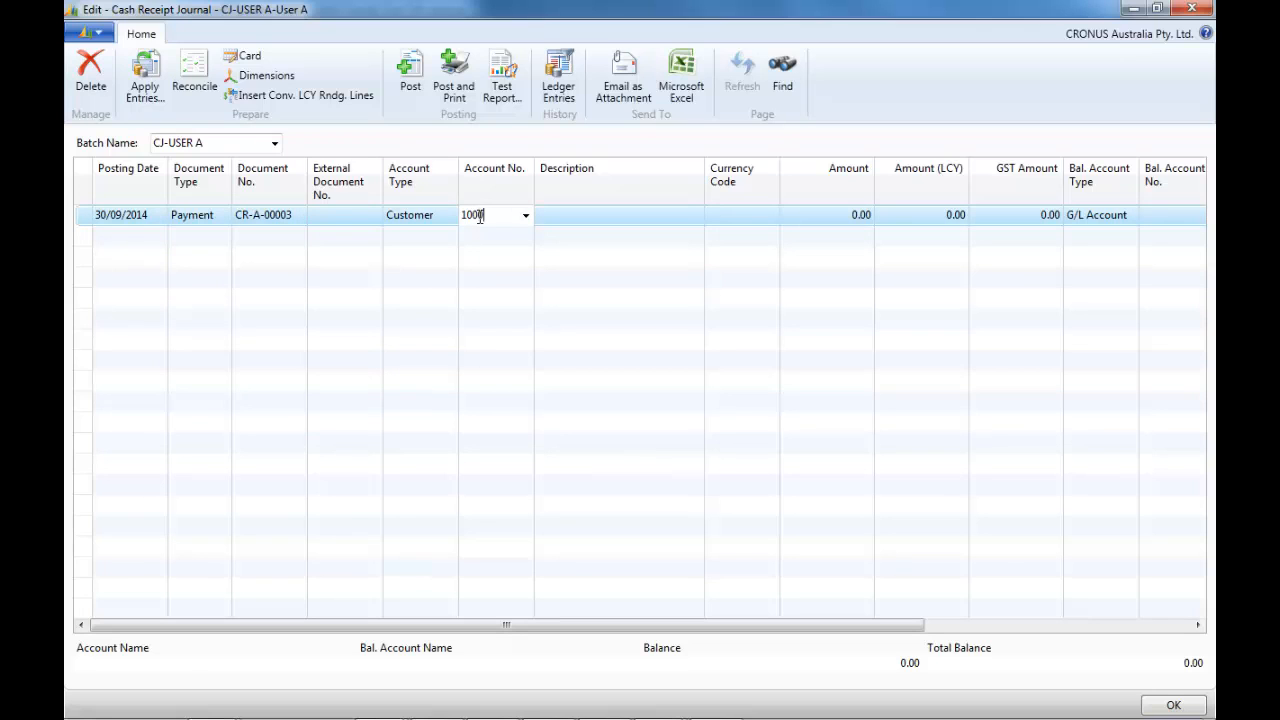
text(0)
key(Tab)
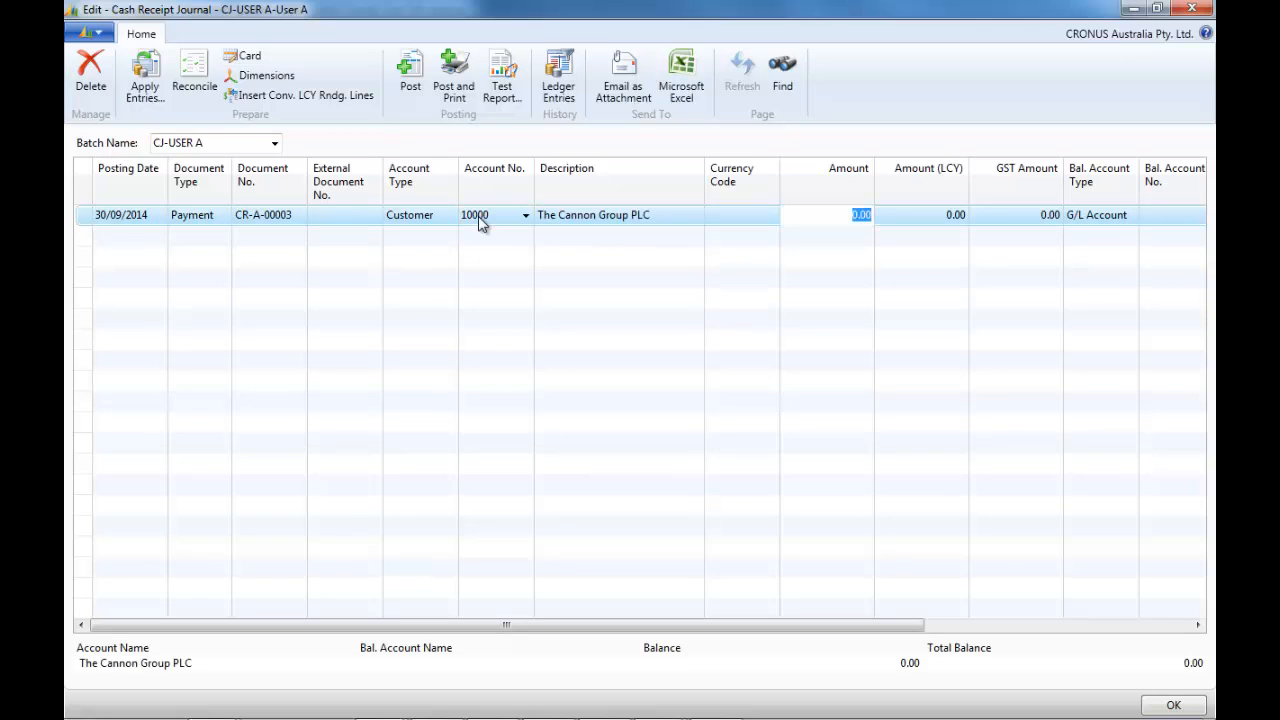
key(Tab)
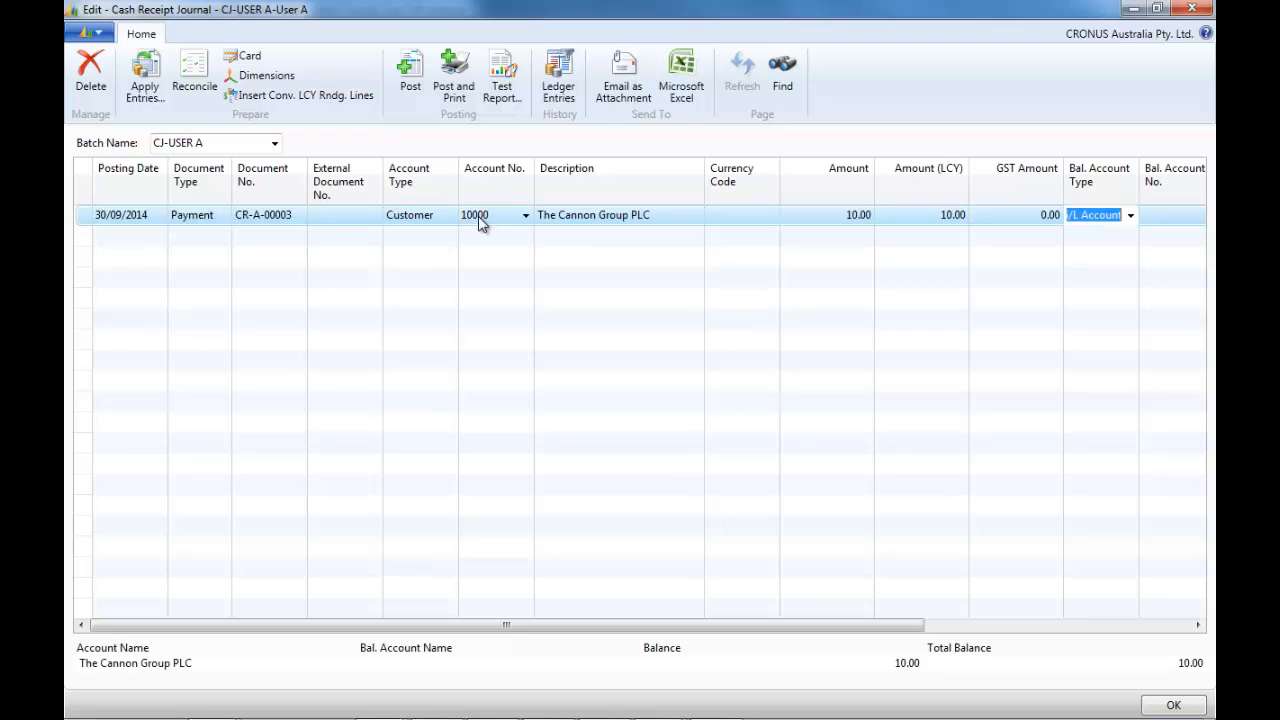
- Balance the Cannon Group receipt line against bank account CBA
text(b)
key(Tab)
text(c)
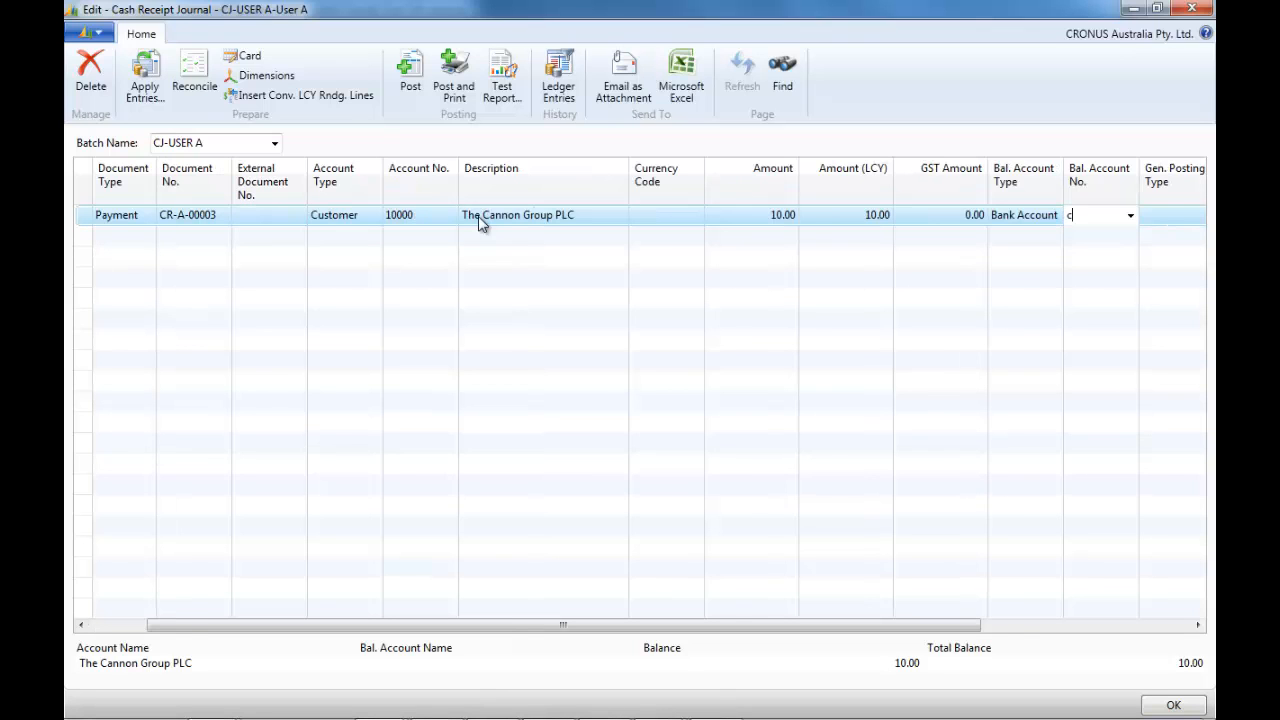
text(ba)
key(Return)
key(Left)
key(Left)
key(Left)
key(Left)
key(Left)
key(Left)
key(Left)
key(Left)
key(Left)
key(Left)
key(Left)
key(Left)
key(Left)
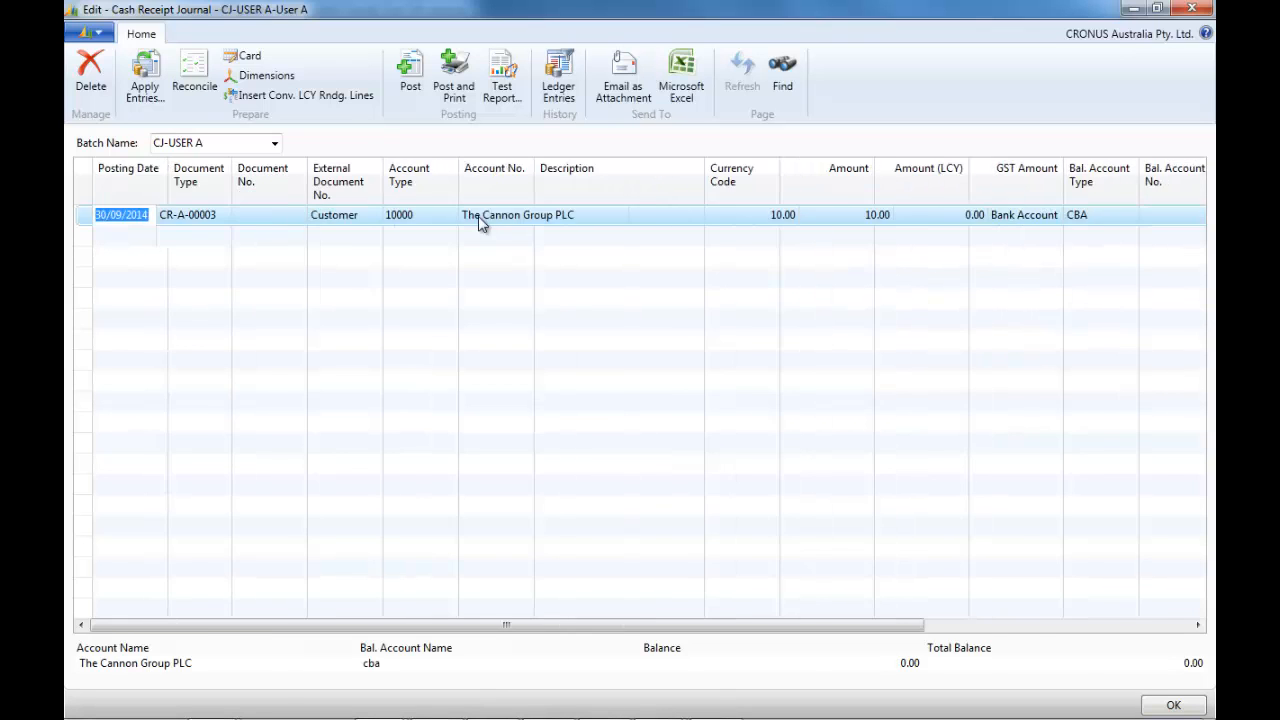
- Try to post the Cannon Group receipt line as a Payment
click(410, 72)
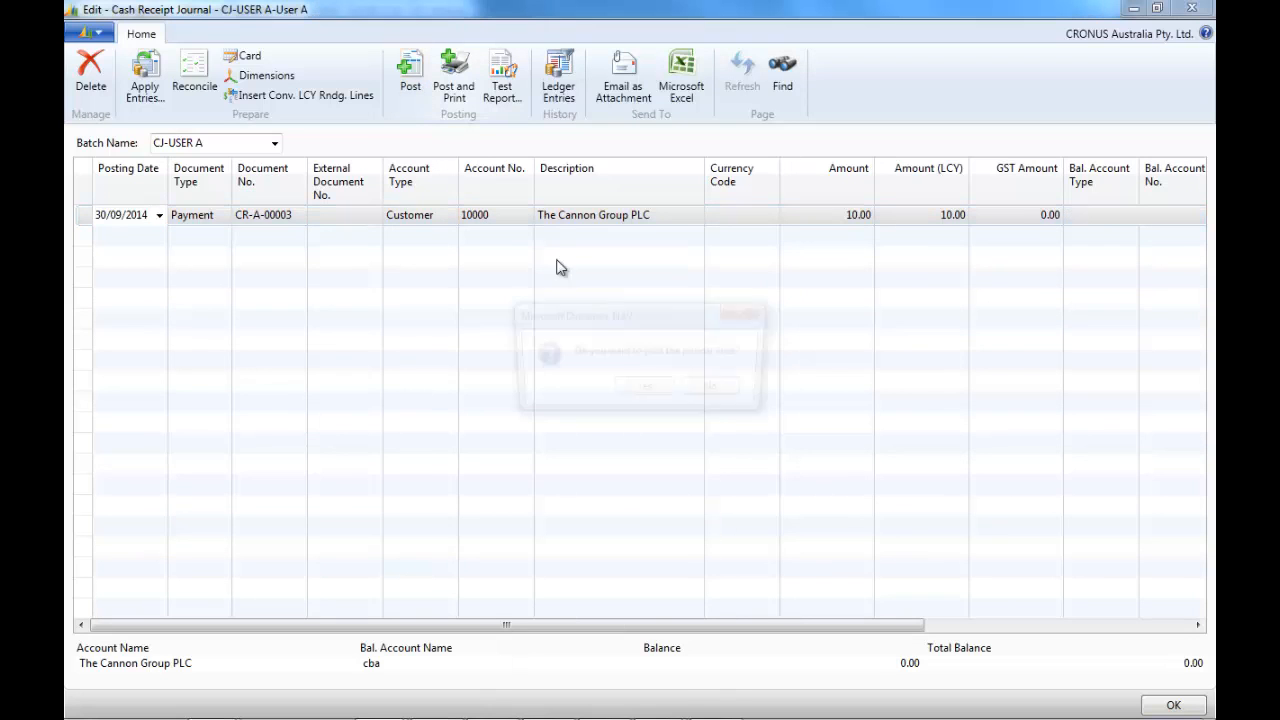
click(643, 391)
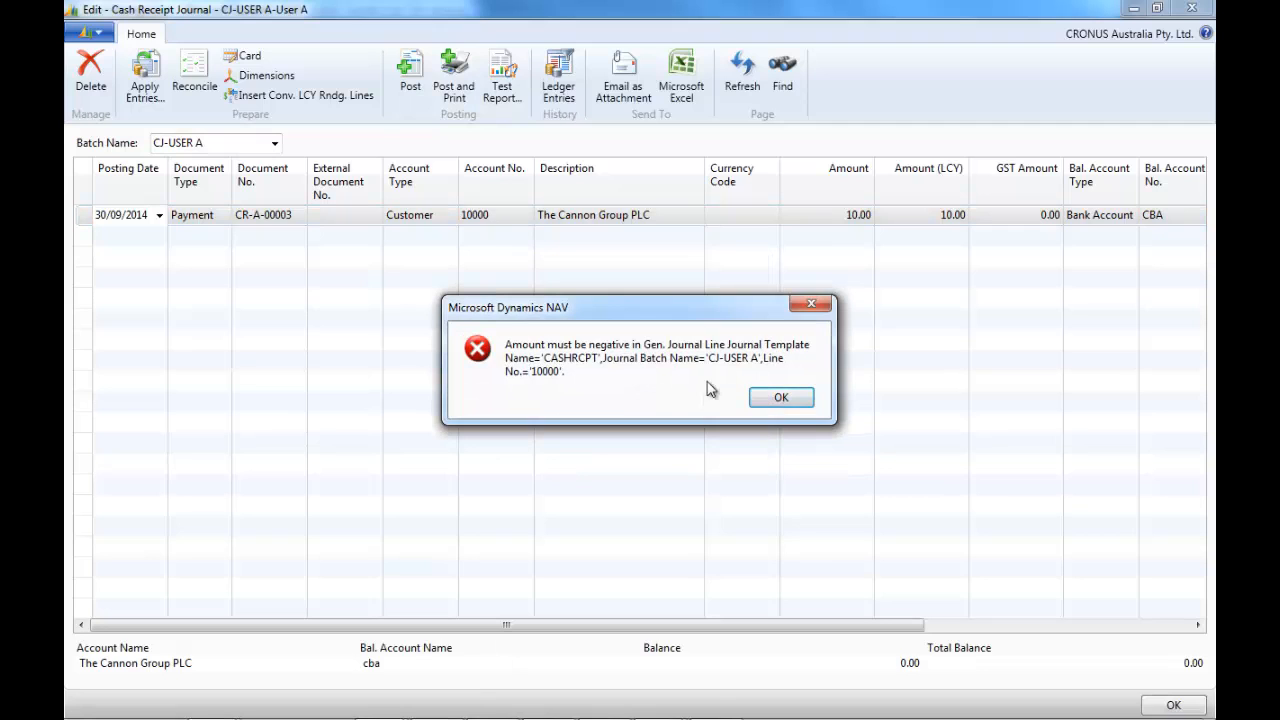
click(781, 398)
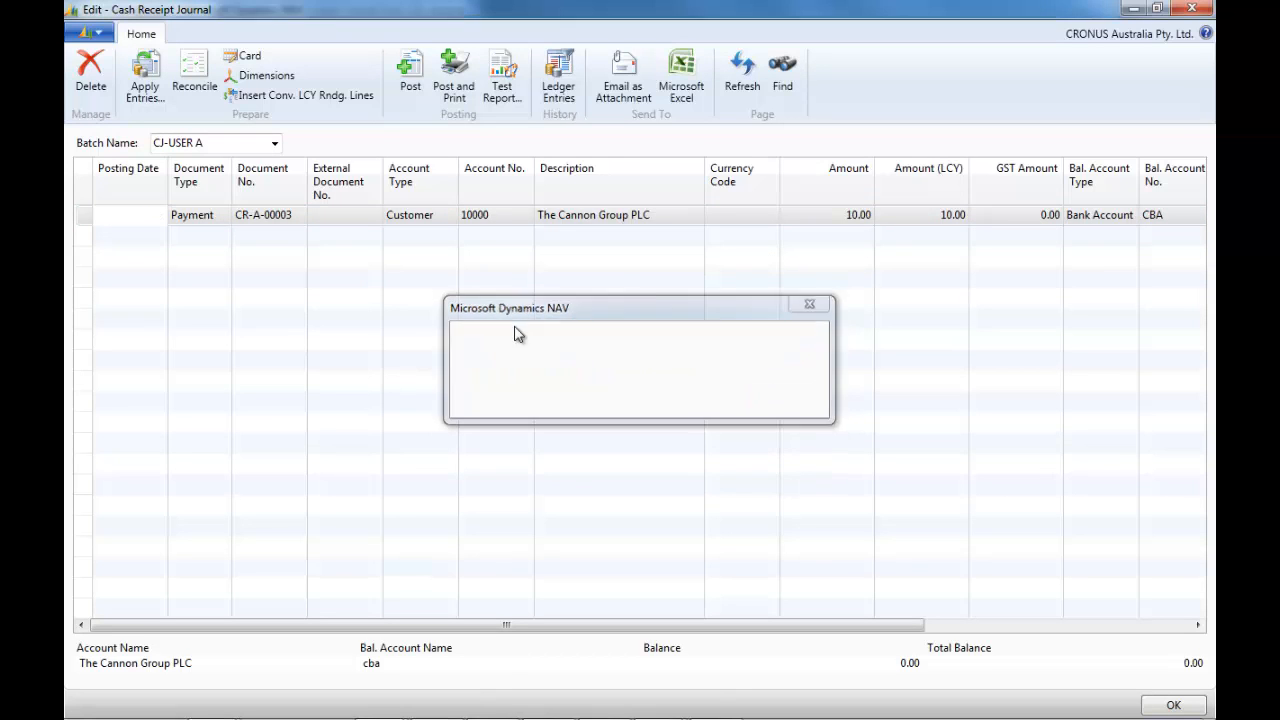
- Change the Cannon Group line's document type to Refund and post it without an adjustment applies-to entry
click(222, 215)
click(223, 215)
click(203, 358)
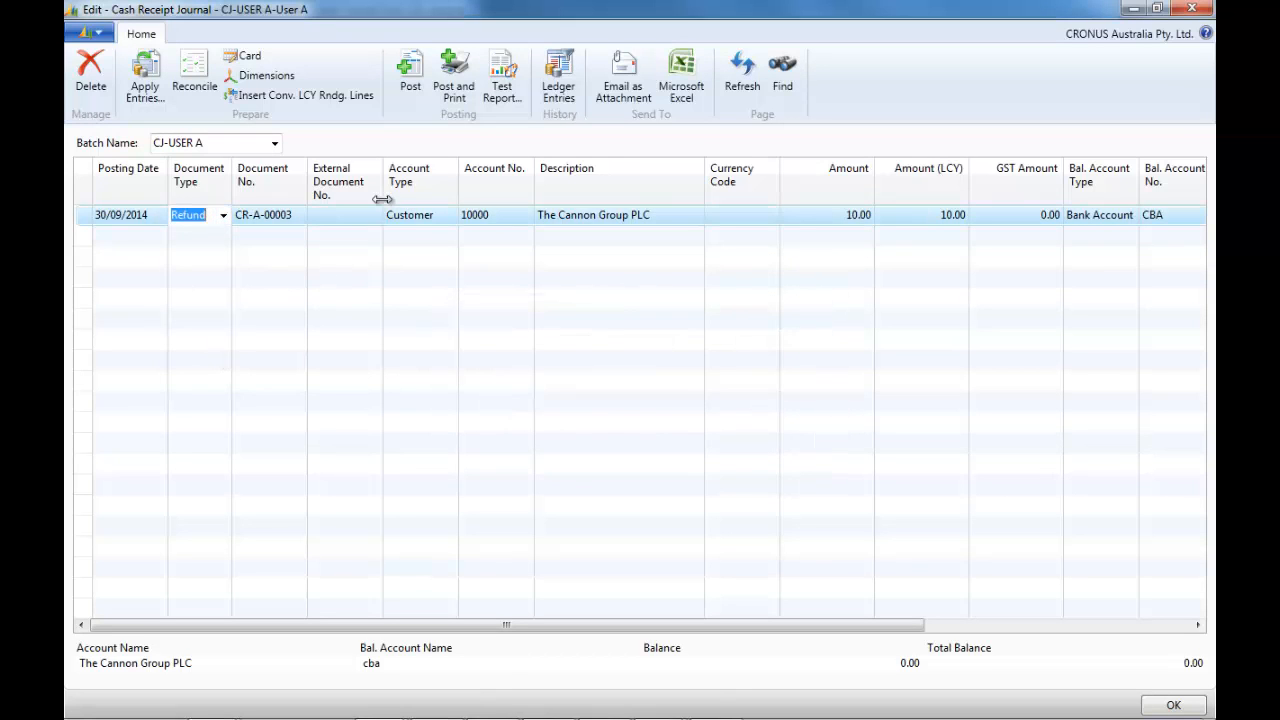
key(F9)
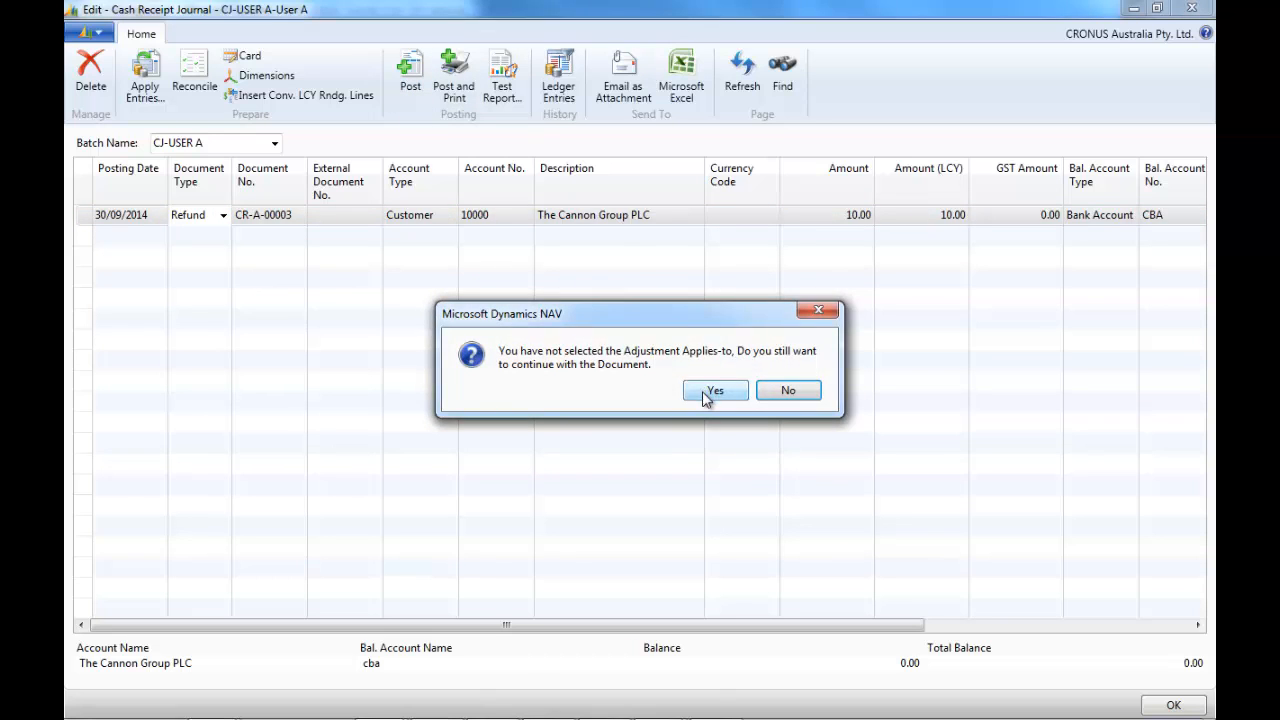
click(702, 391)
click(670, 391)
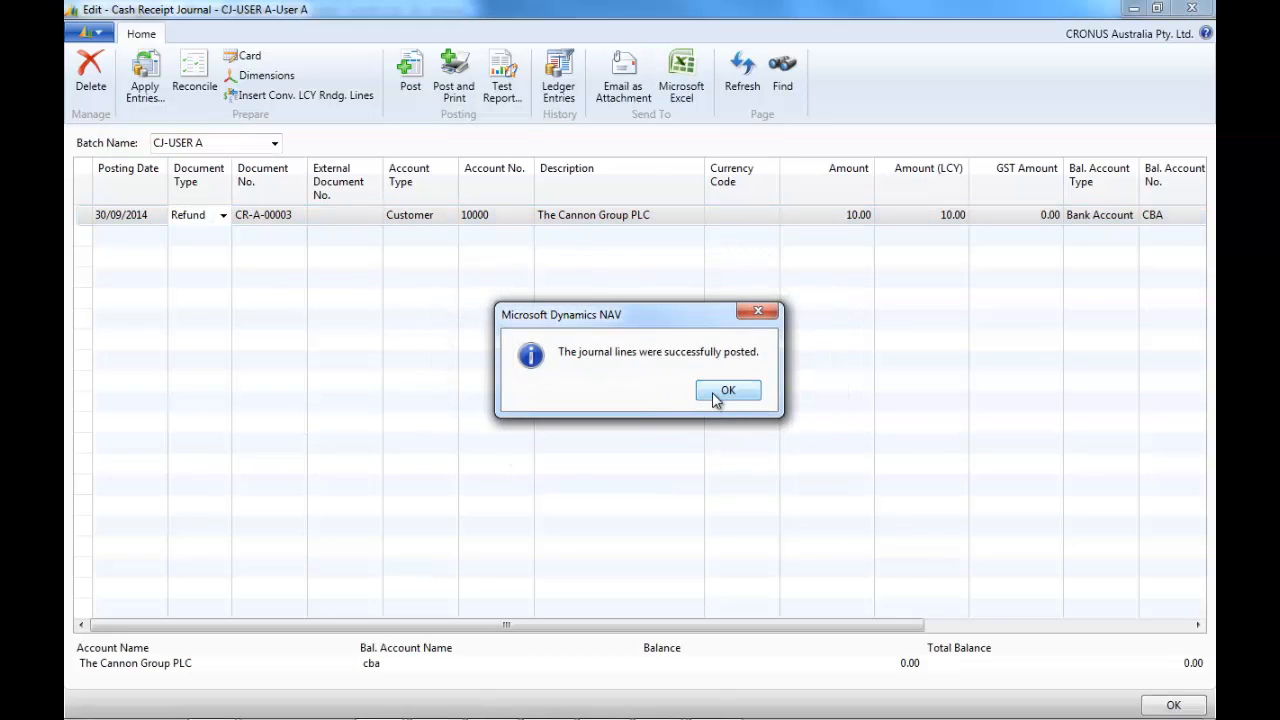
click(714, 393)
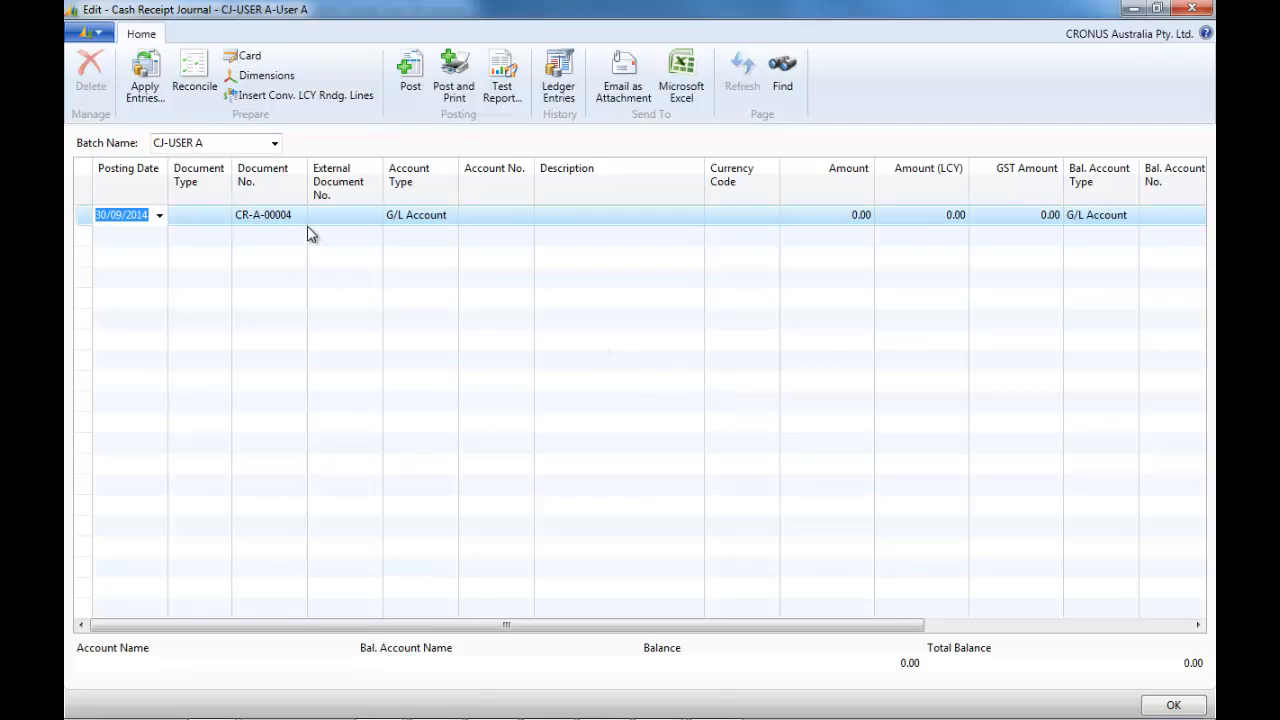
- Enter a new customer line for The Cannon Group PLC with an amount of -10.00
click(419, 222)
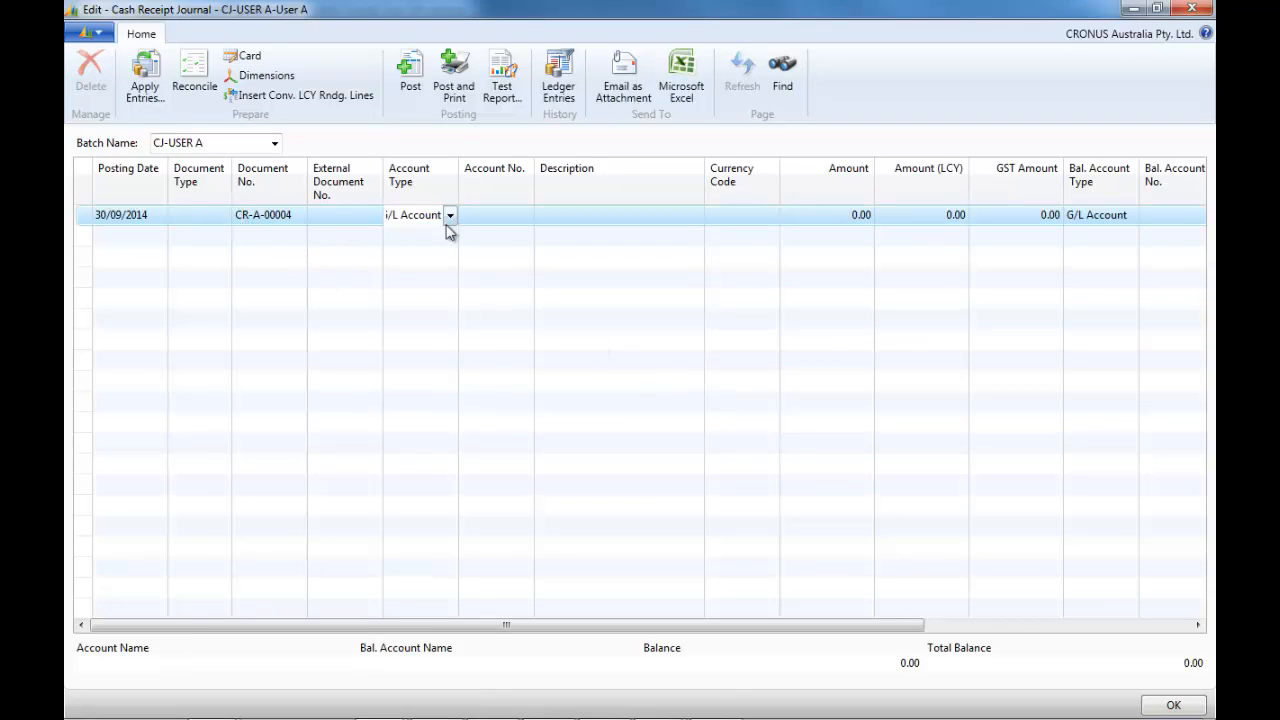
click(449, 216)
click(445, 258)
click(506, 220)
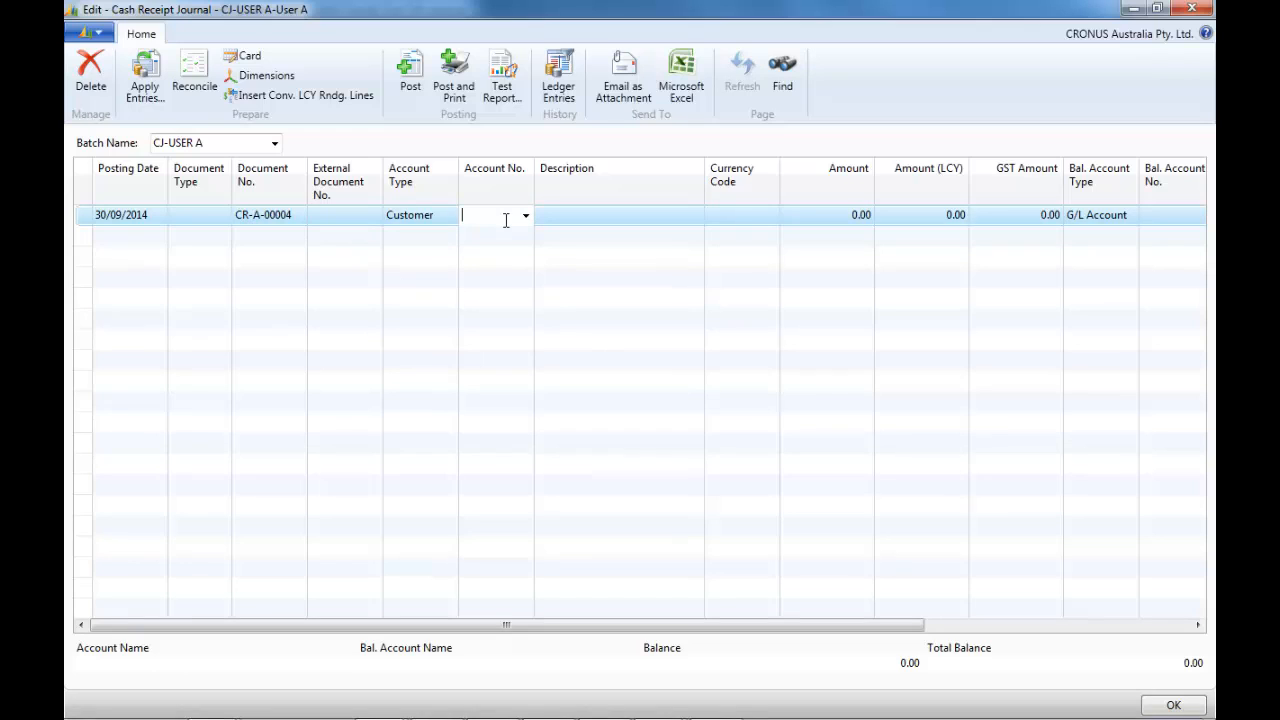
text(10000)
key(Tab)
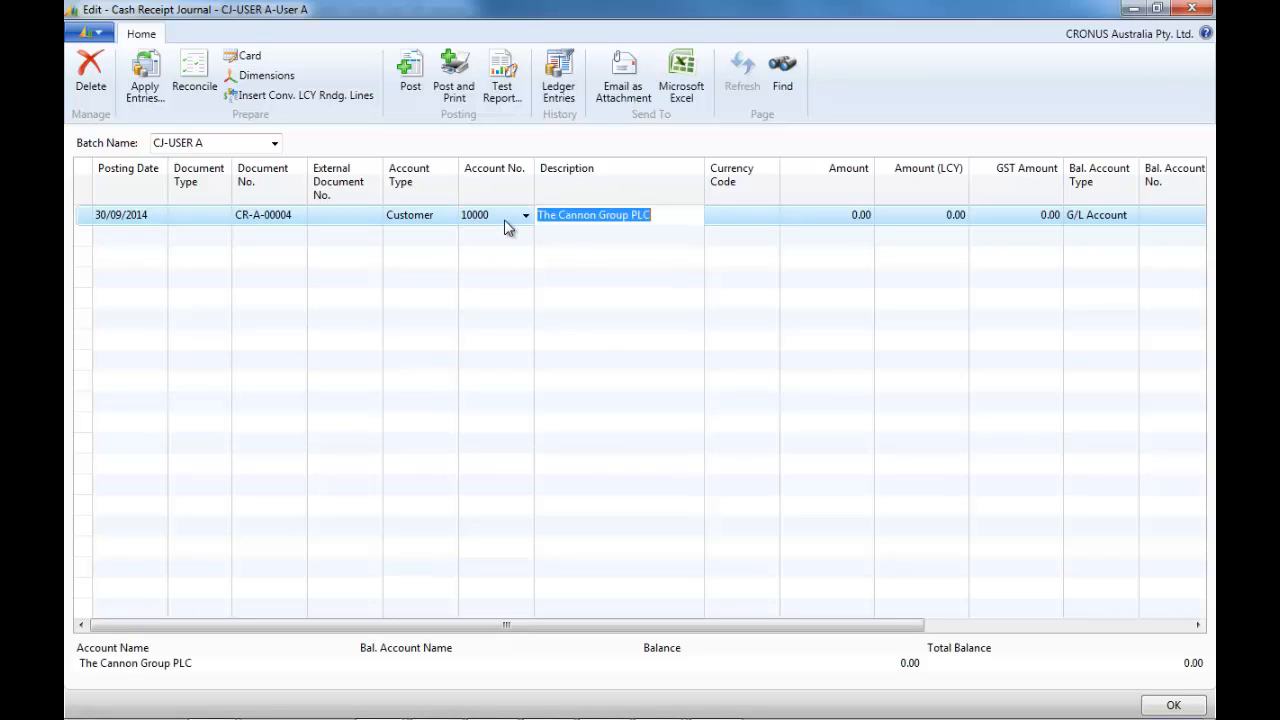
key(Tab)
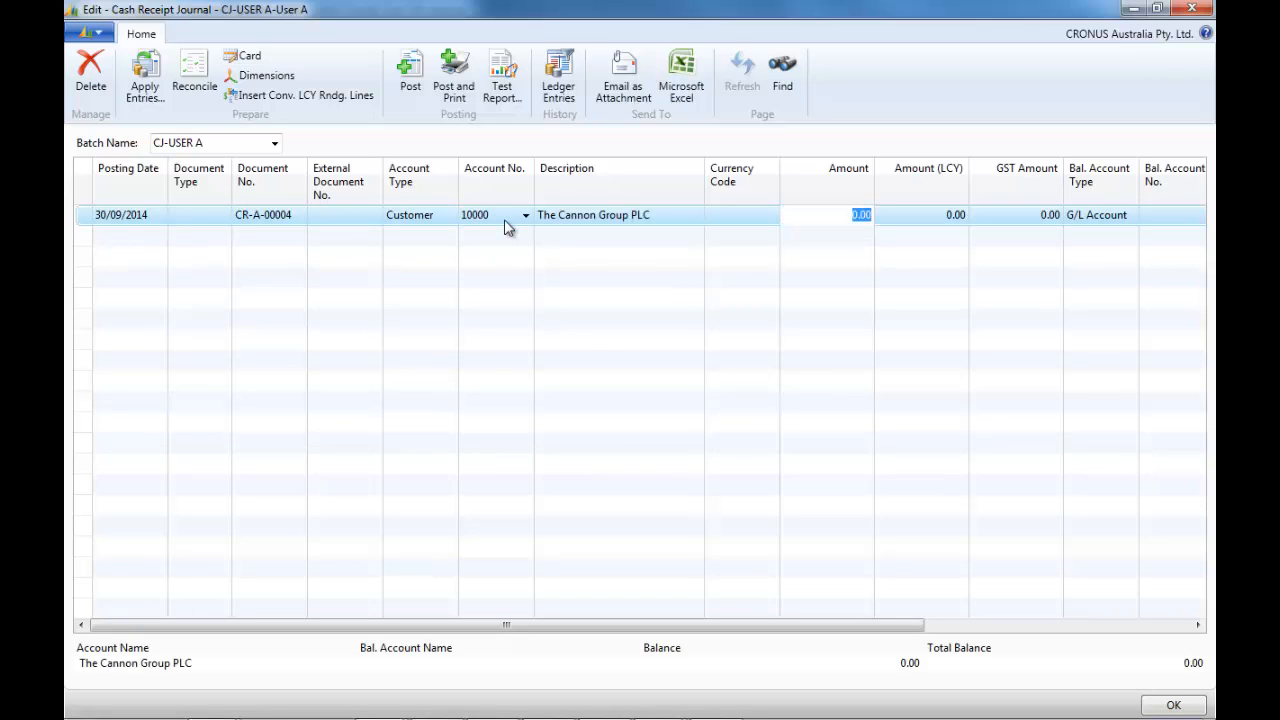
text(-10)
key(Tab)
key(Return)
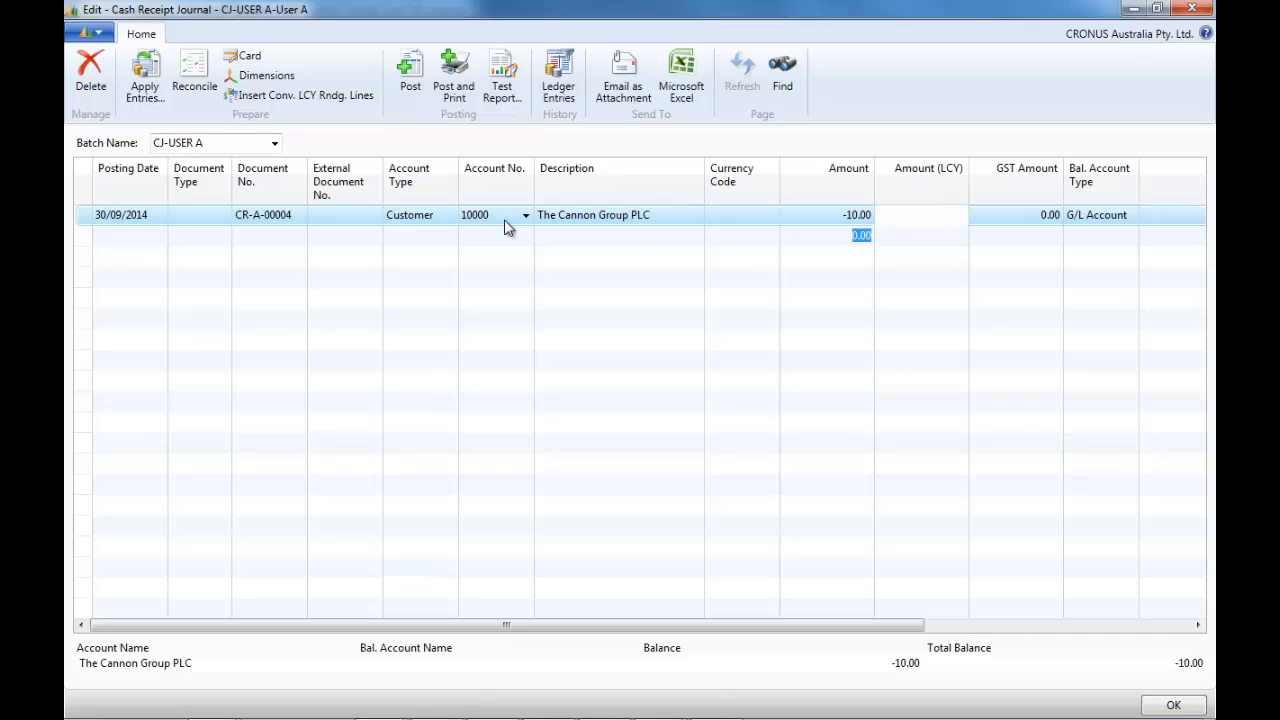
- Add a second customer line for Selangorian Ltd. with an amount of -30.00
key(shift+Tab)
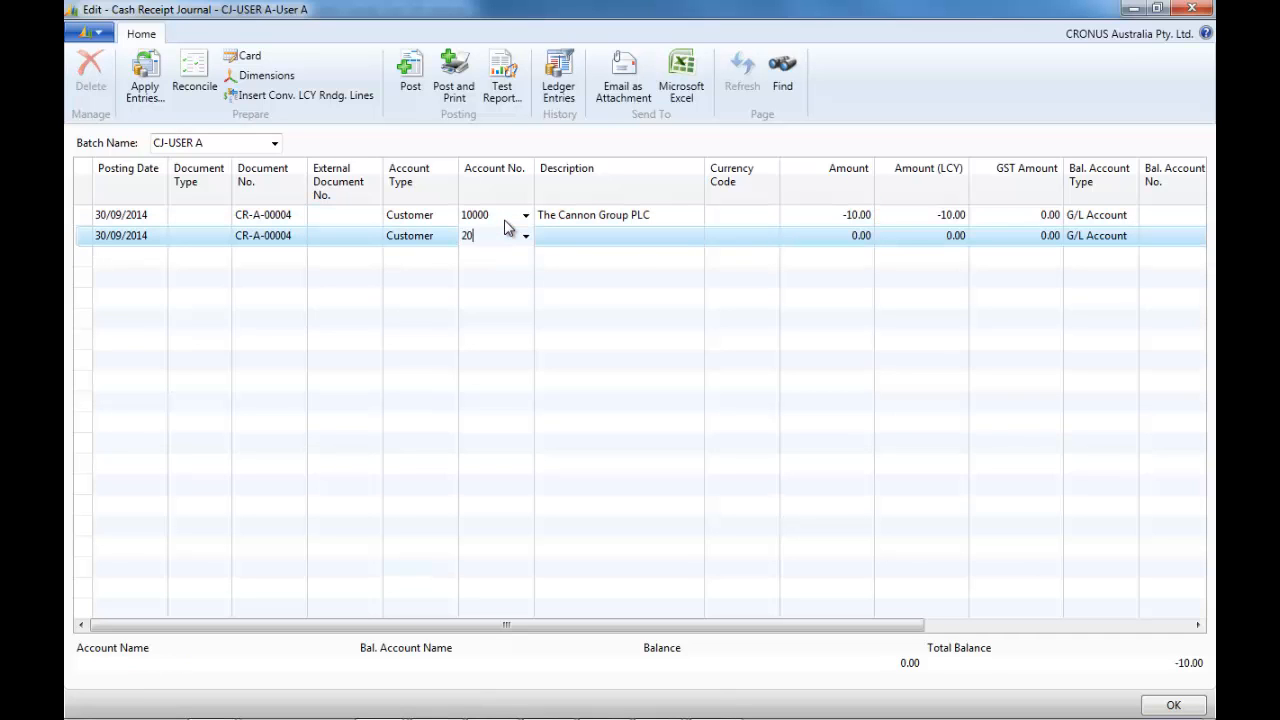
text(20000)
key(Tab)
key(Tab)
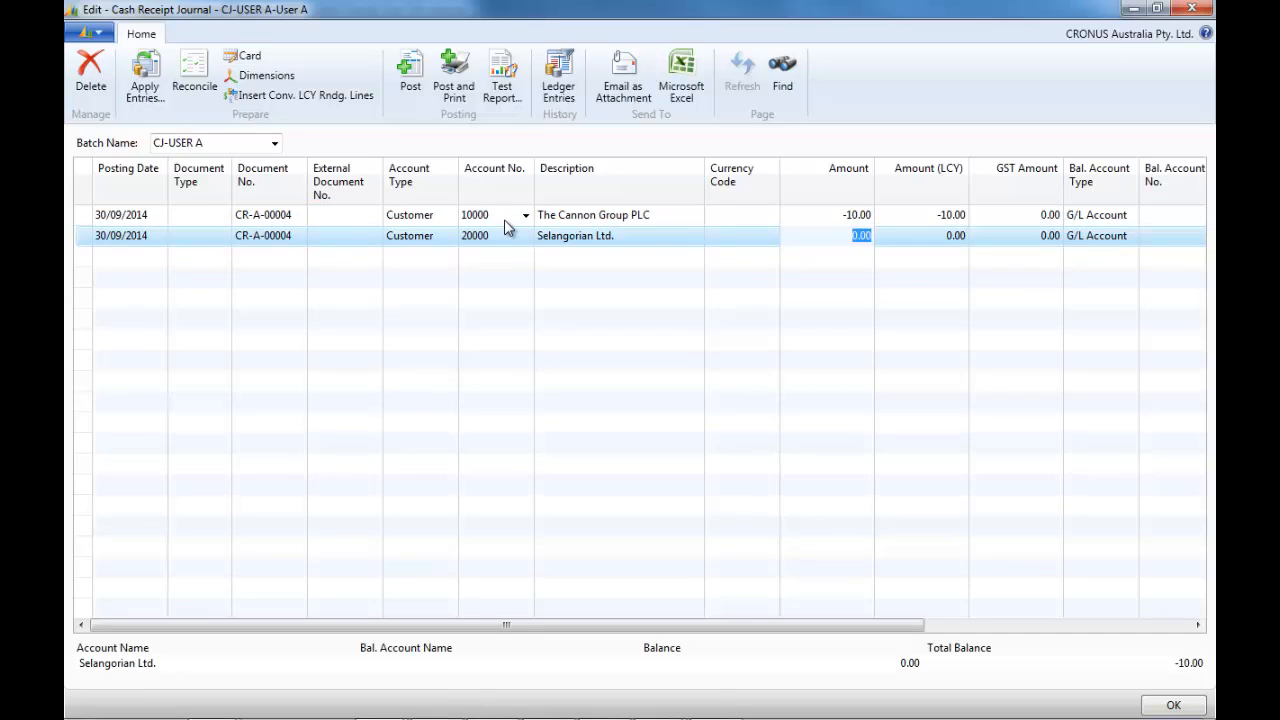
text(-30)
key(Return)
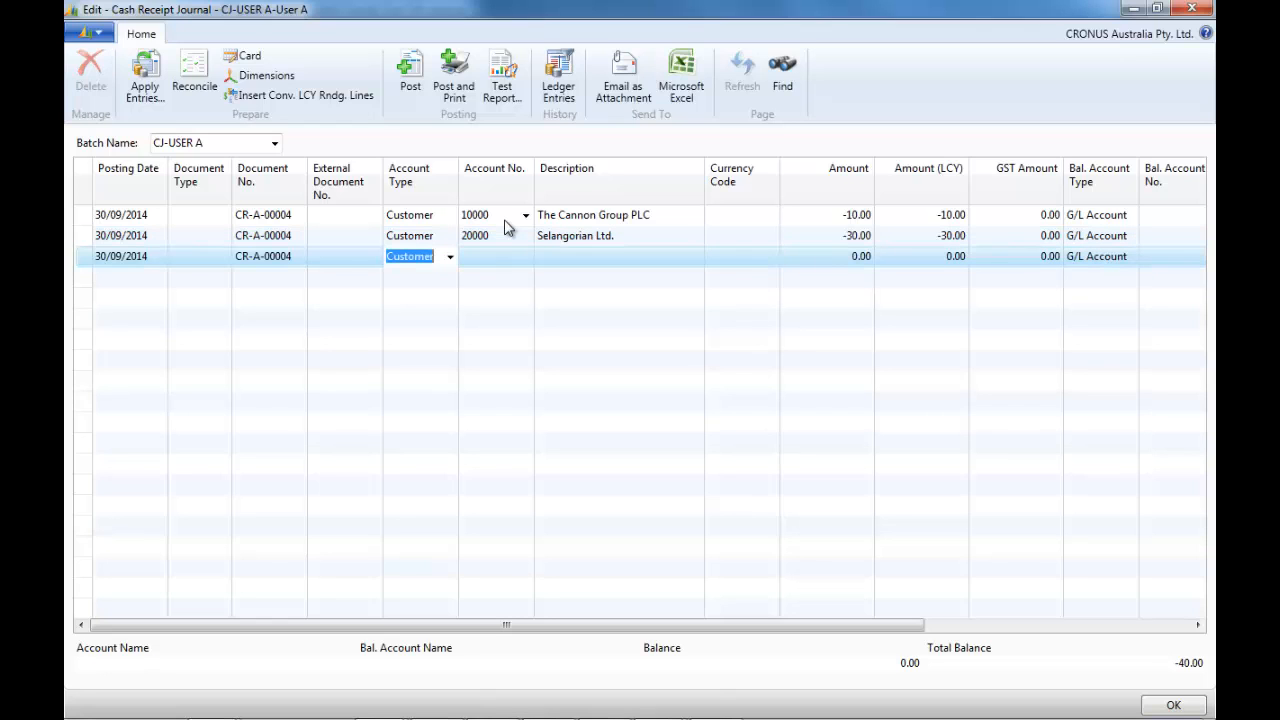
- Add a balancing line on bank account CBA with an amount of 40.00
text(b)
key(Tab)
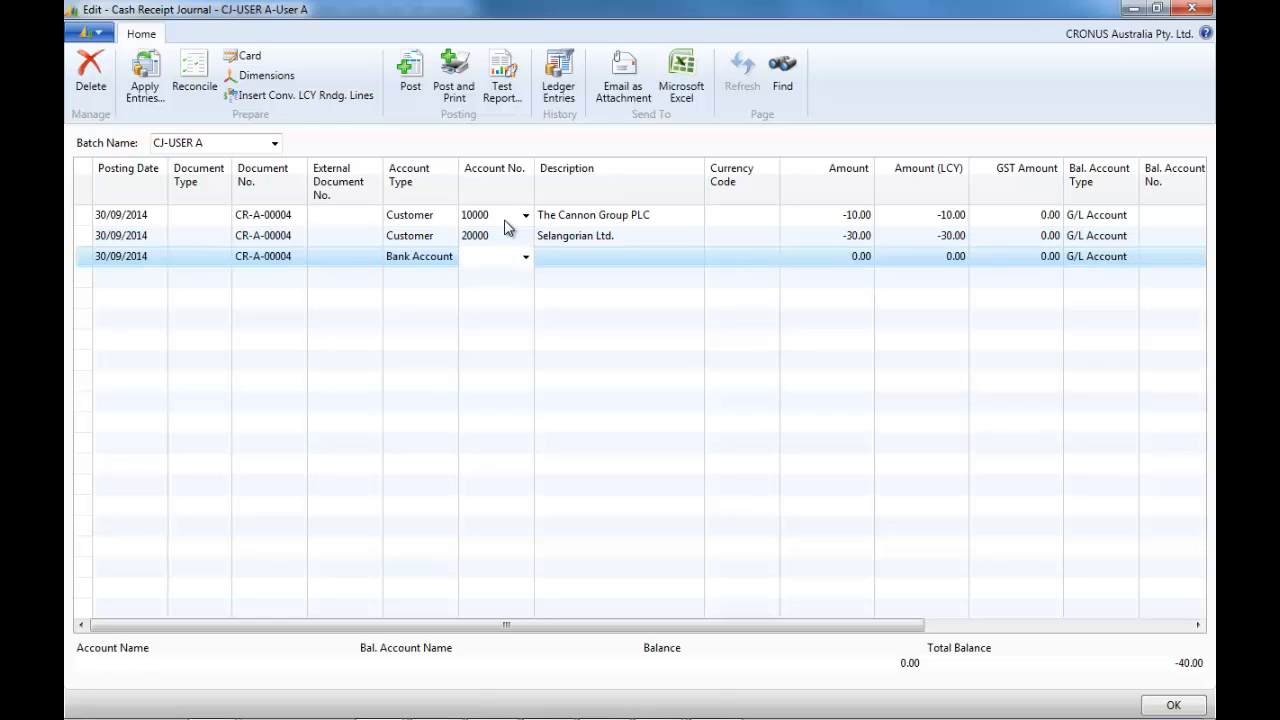
text(cba)
key(Tab)
key(Tab)
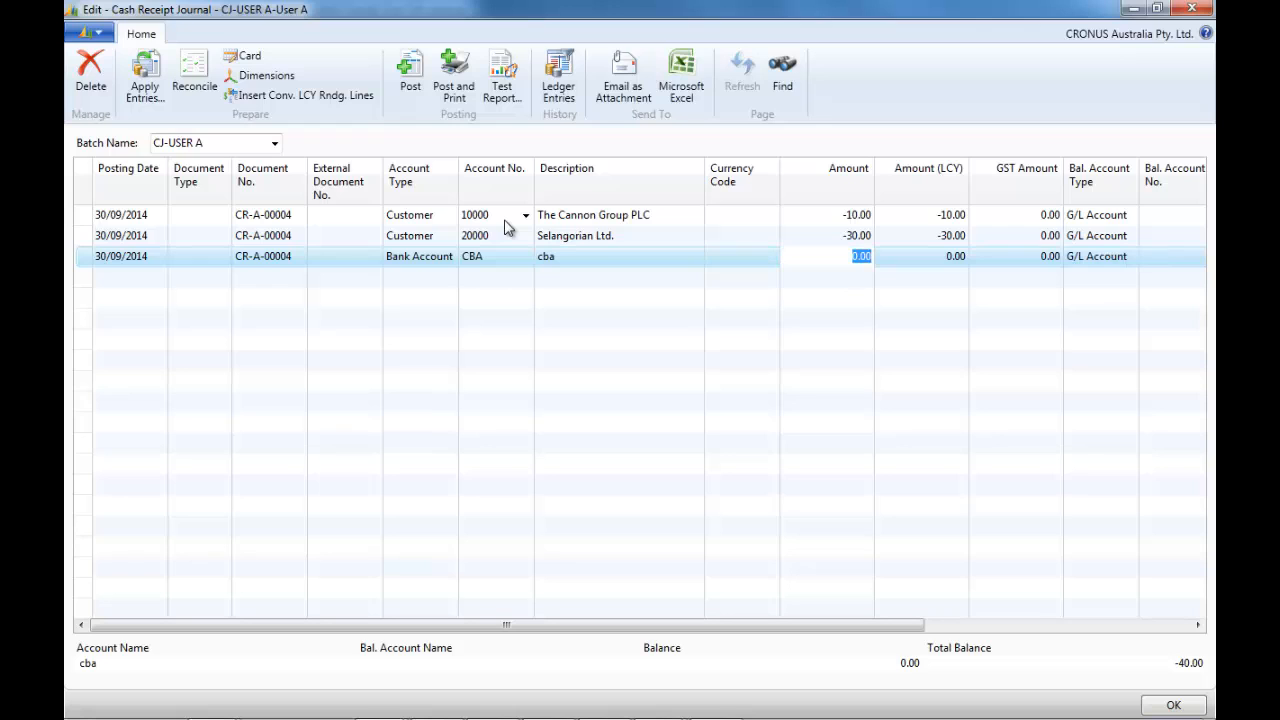
text(40)
key(Tab)
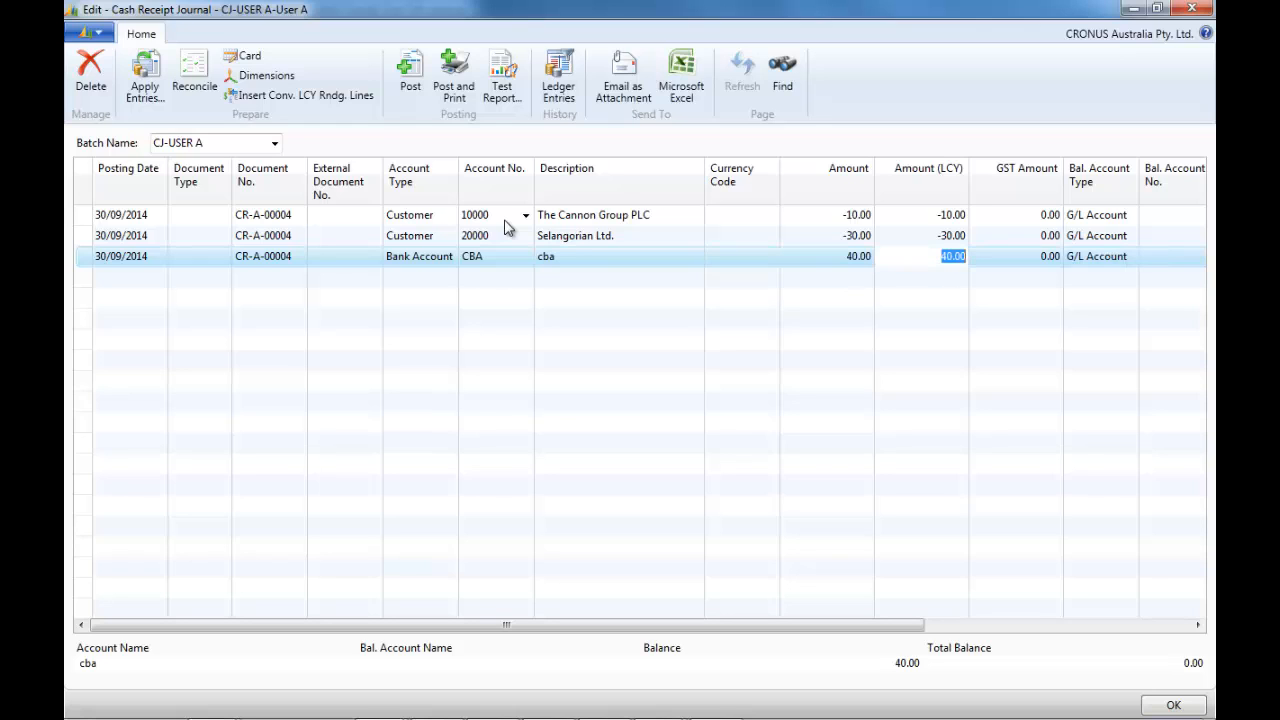
- Set the document type of the CBA bank account line to Payment
key(shift+Tab)
key(shift+Tab)
key(shift+Tab)
key(shift+Tab)
key(shift+Tab)
key(shift+Tab)
key(shift+Tab)
key(shift+Tab)
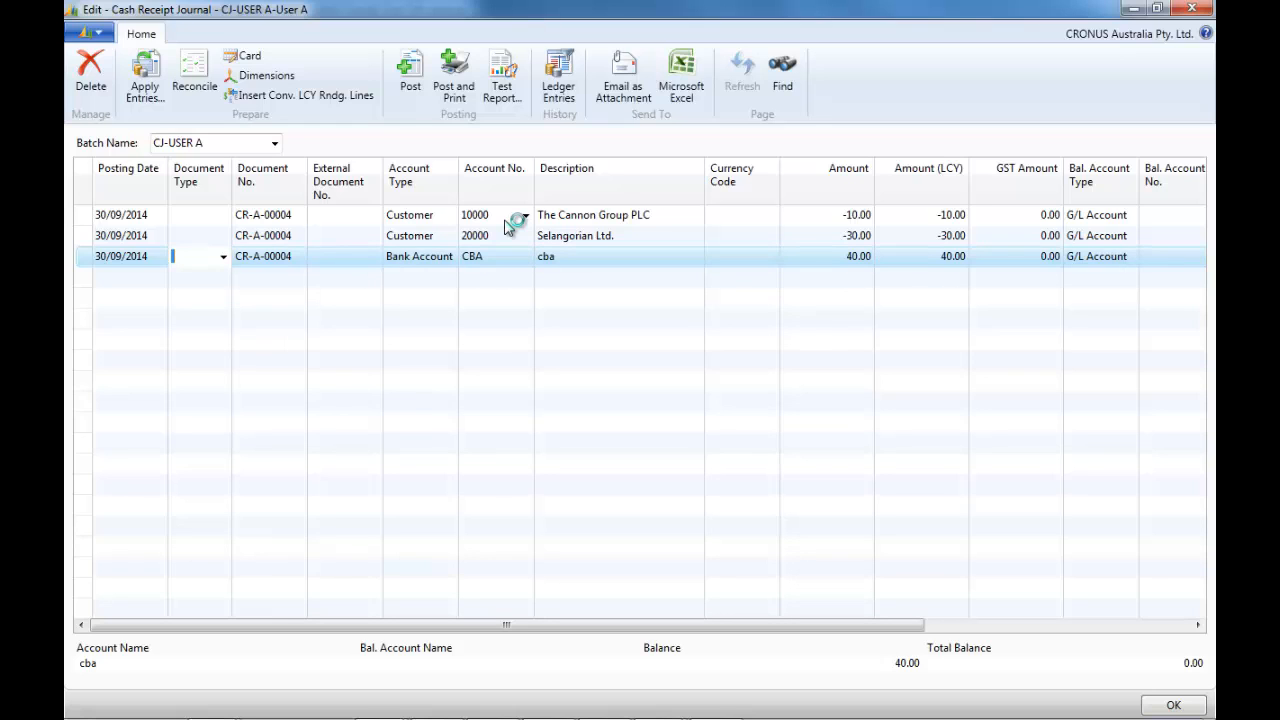
text(p)
key(Tab)
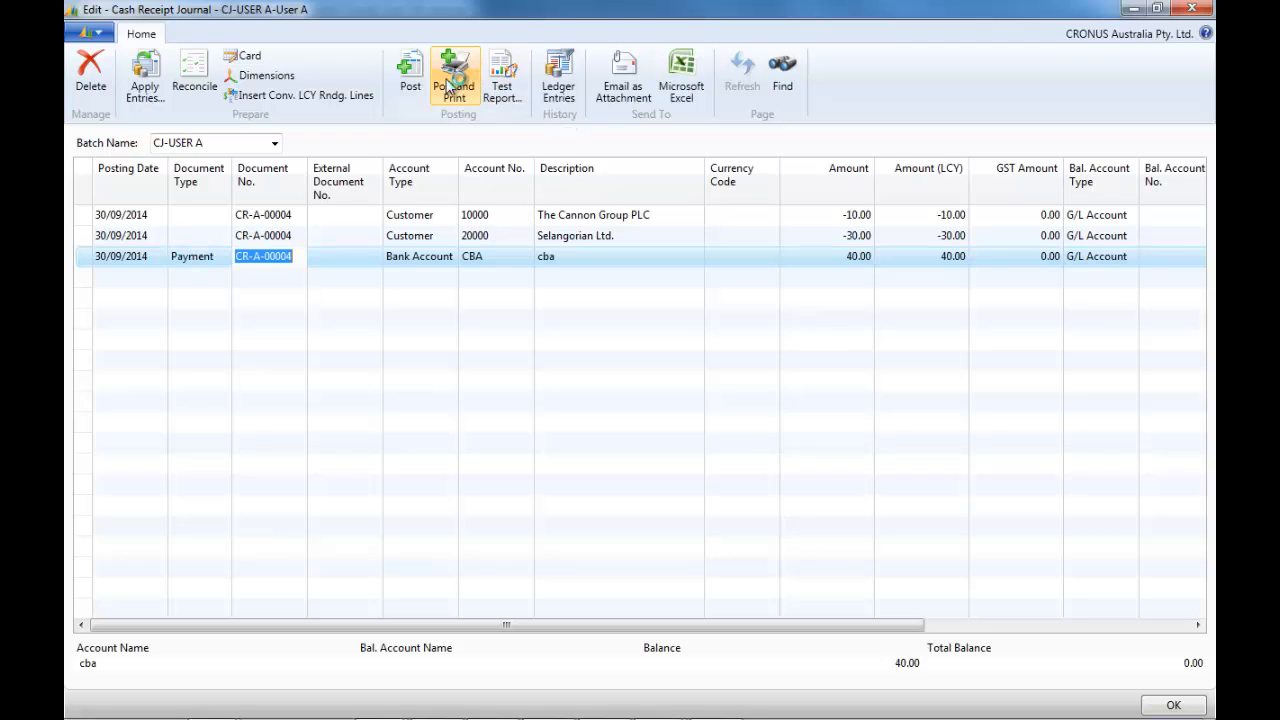
- Try to post the three-line receipt with only the bank line marked as Payment
click(416, 80)
click(641, 388)
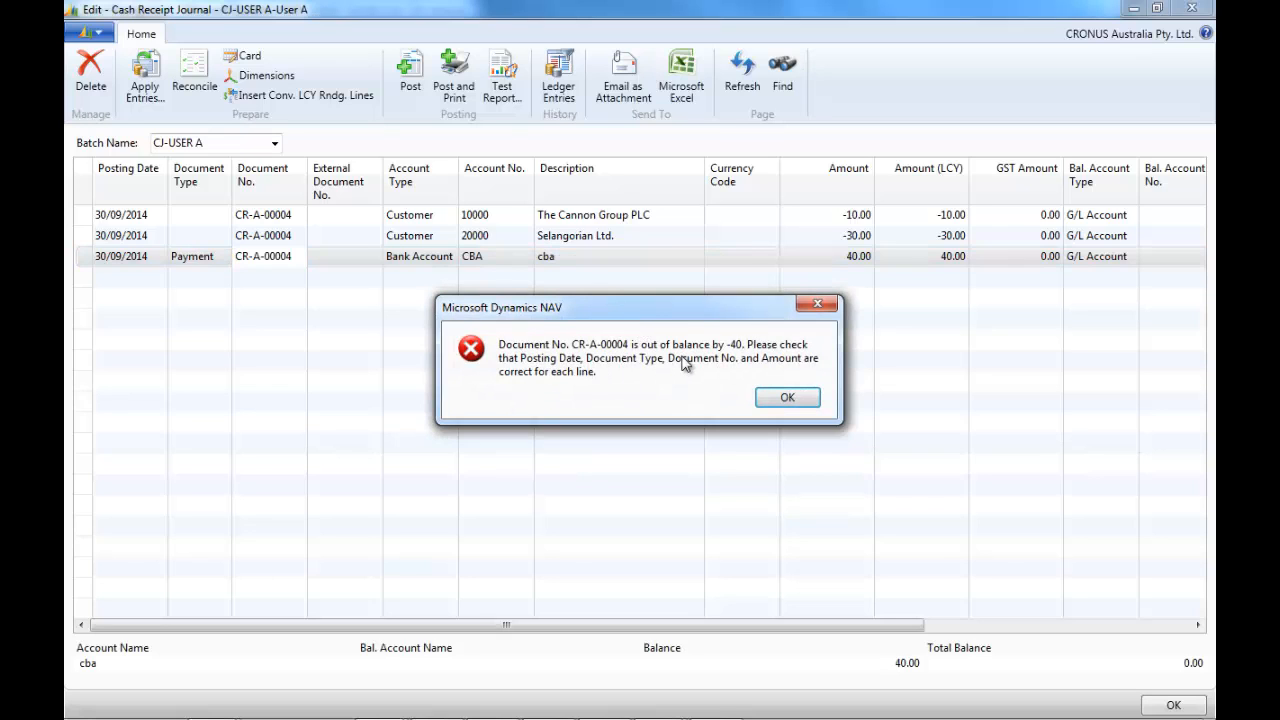
click(787, 398)
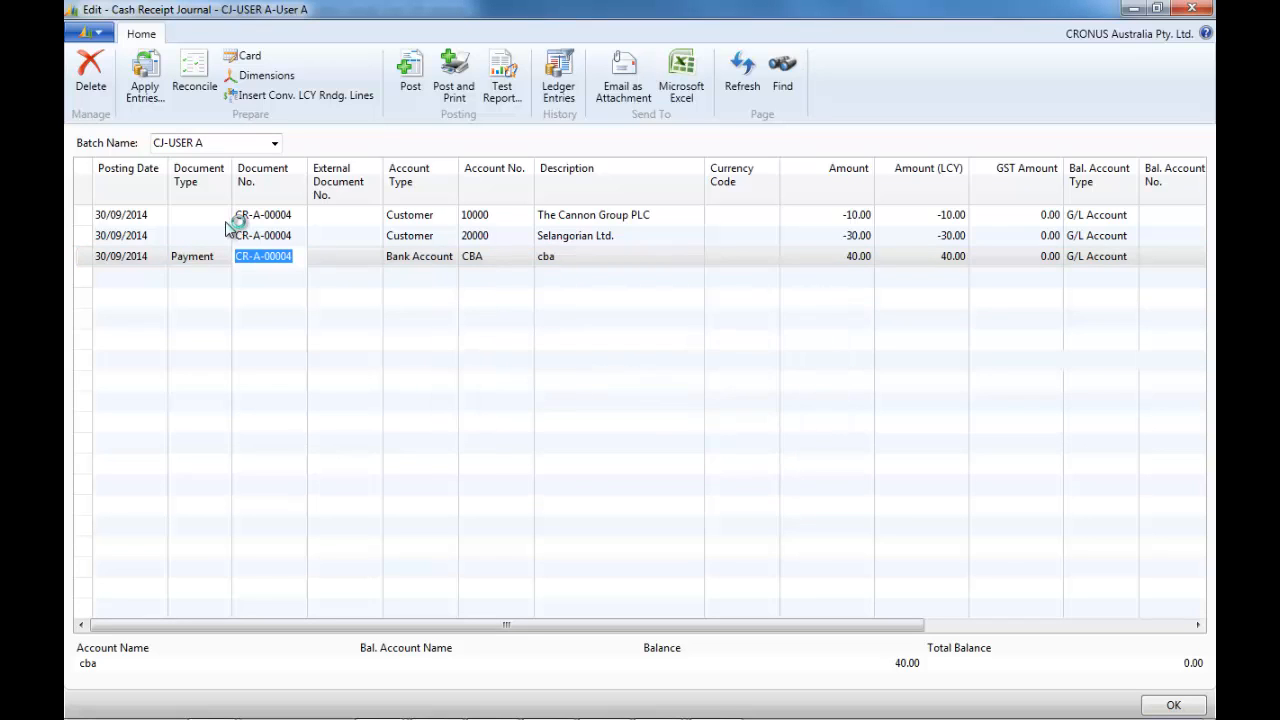
- Set the document type of The Cannon Group PLC and Selangorian Ltd. lines to Payment
click(225, 215)
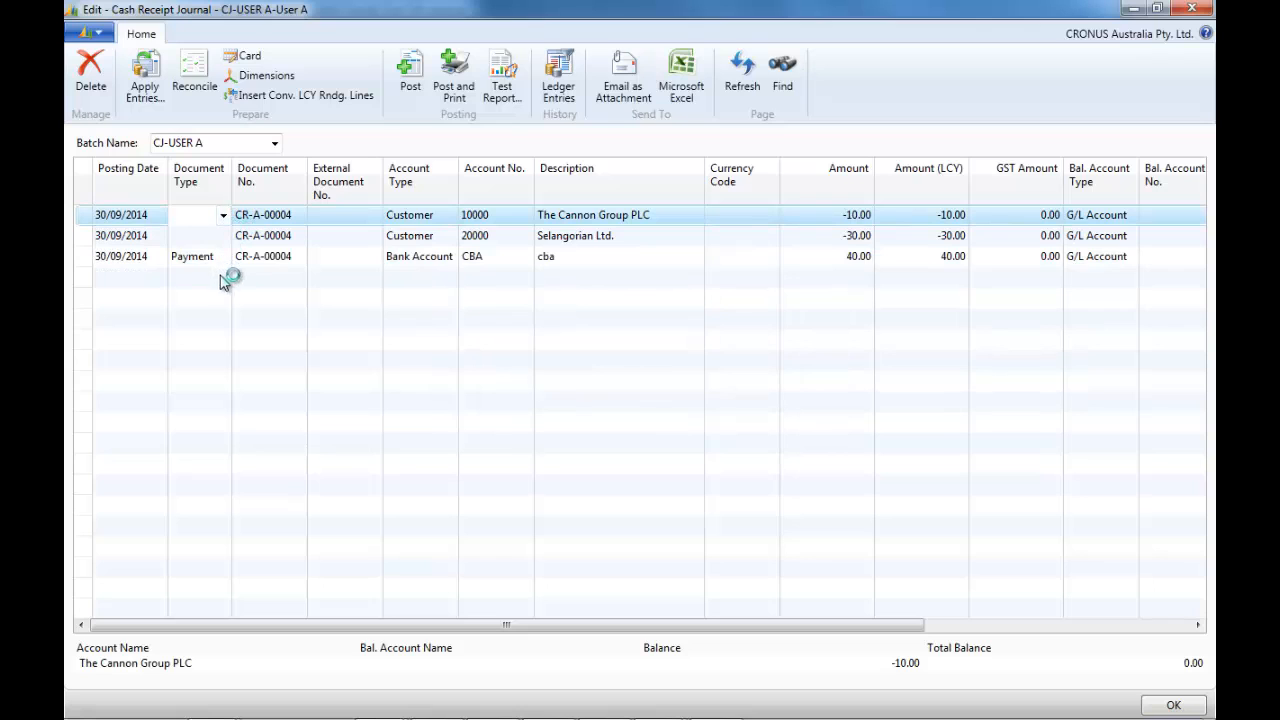
click(223, 215)
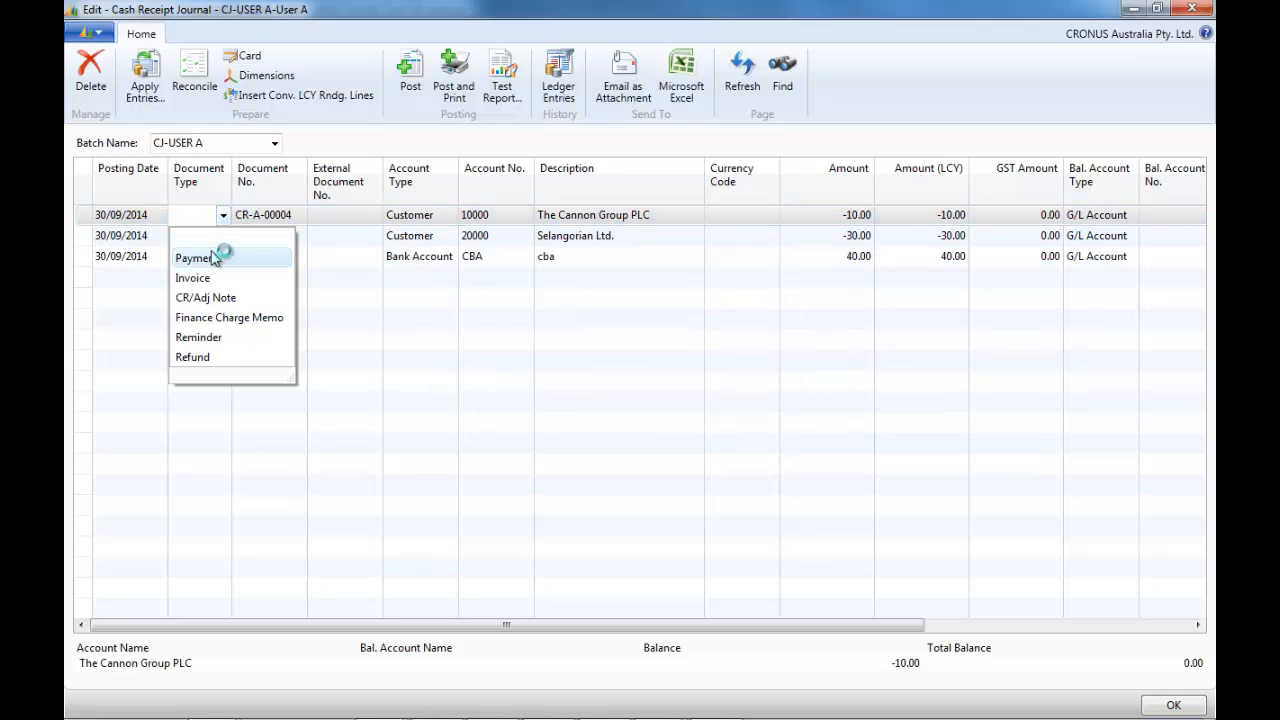
click(197, 258)
click(214, 237)
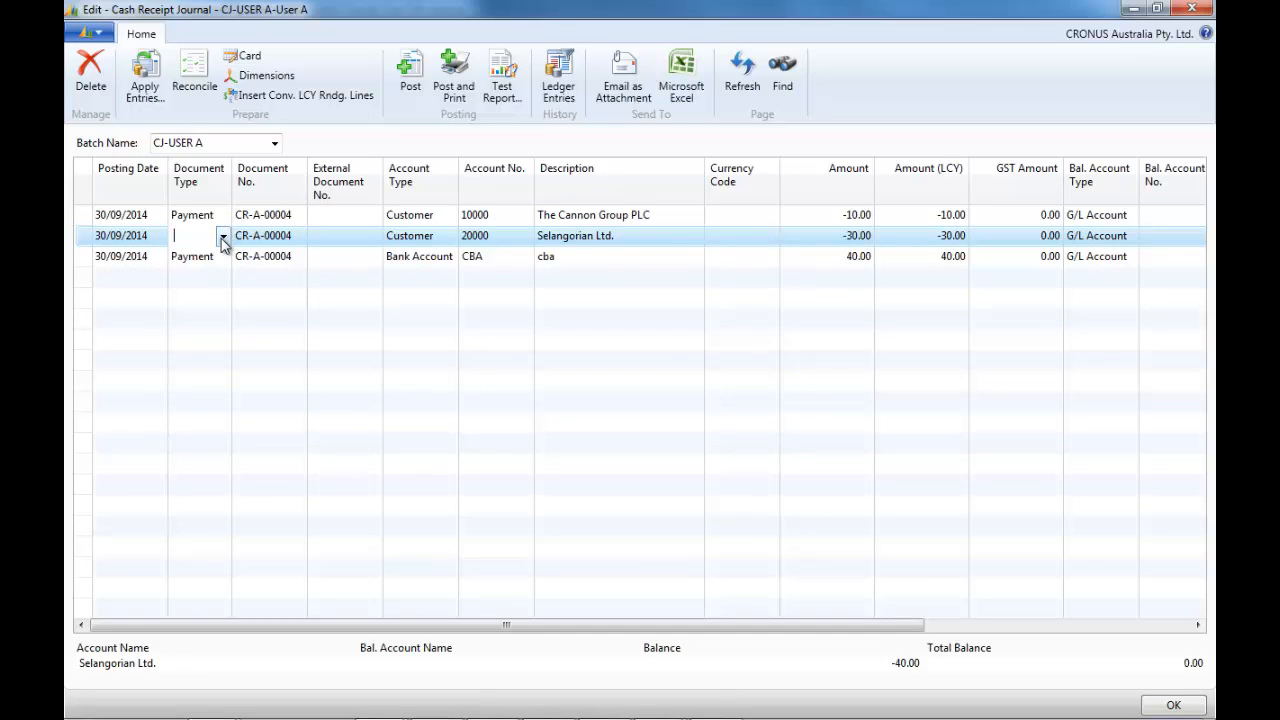
scroll(222, 240, down, 1)
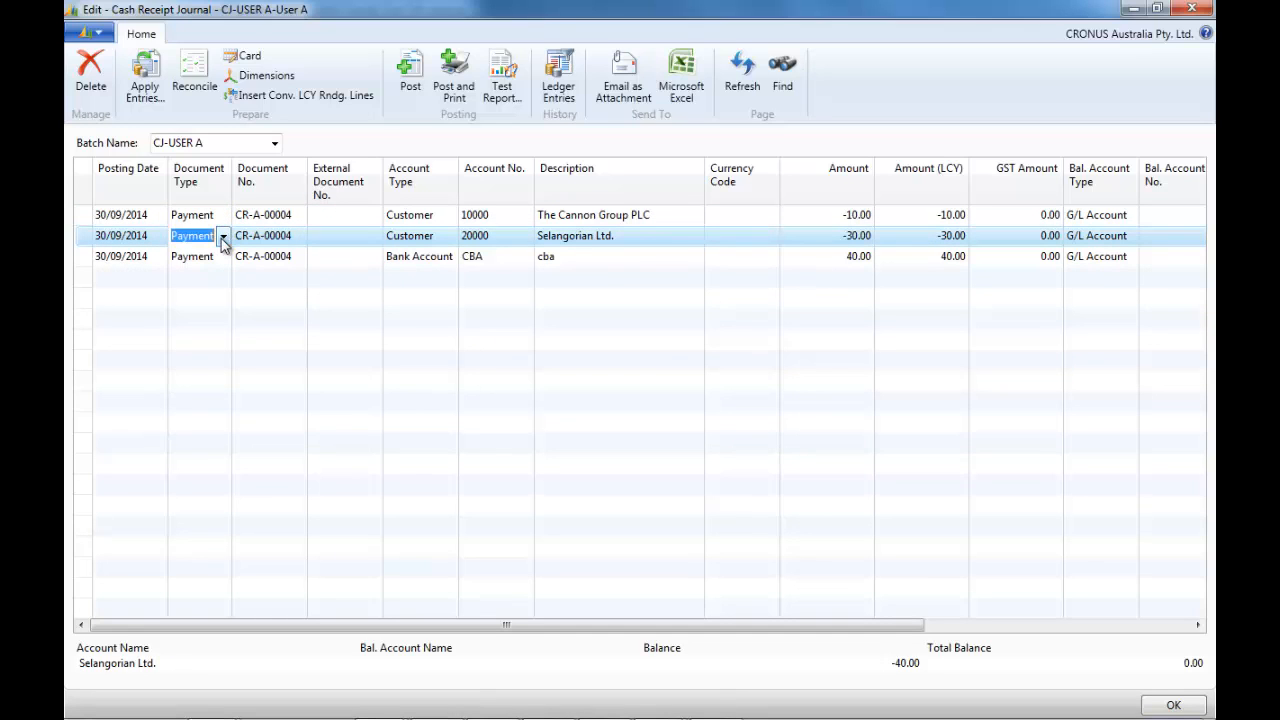
- Post the three-line cash receipt with all lines marked as Payment
click(410, 75)
click(645, 391)
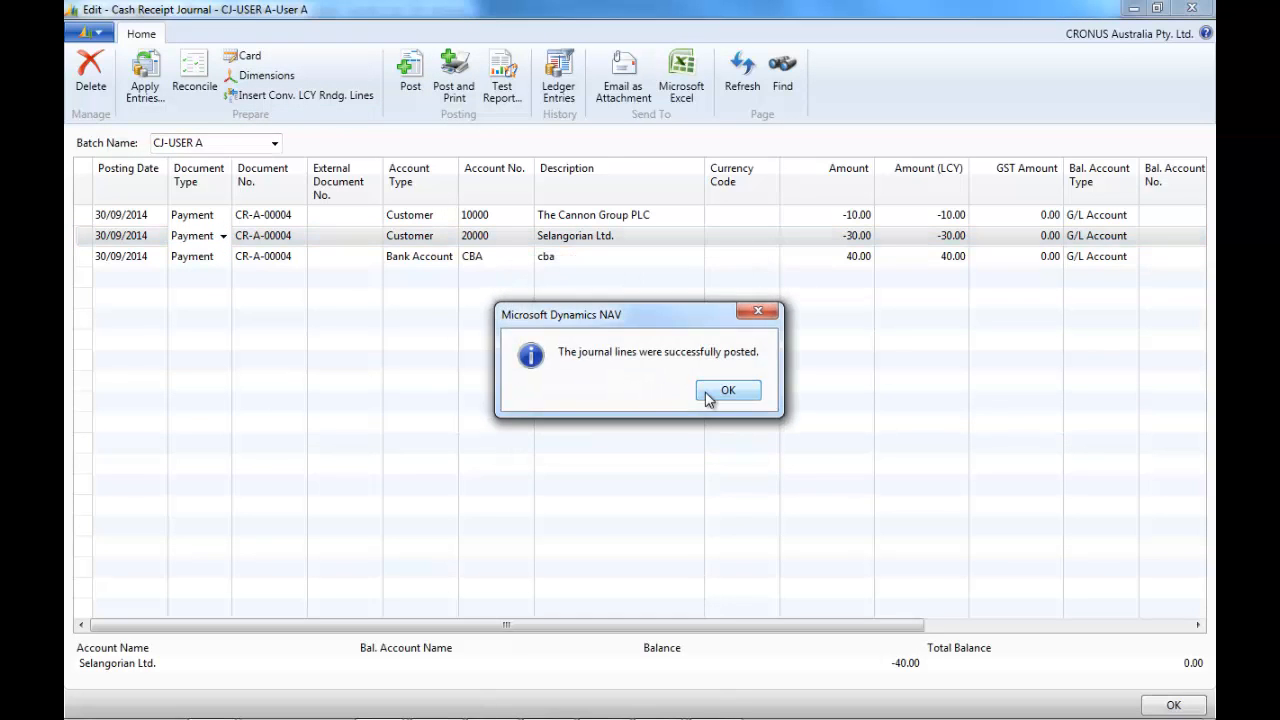
click(710, 393)
- Review the document types available for the new cash receipt journal line
click(220, 215)
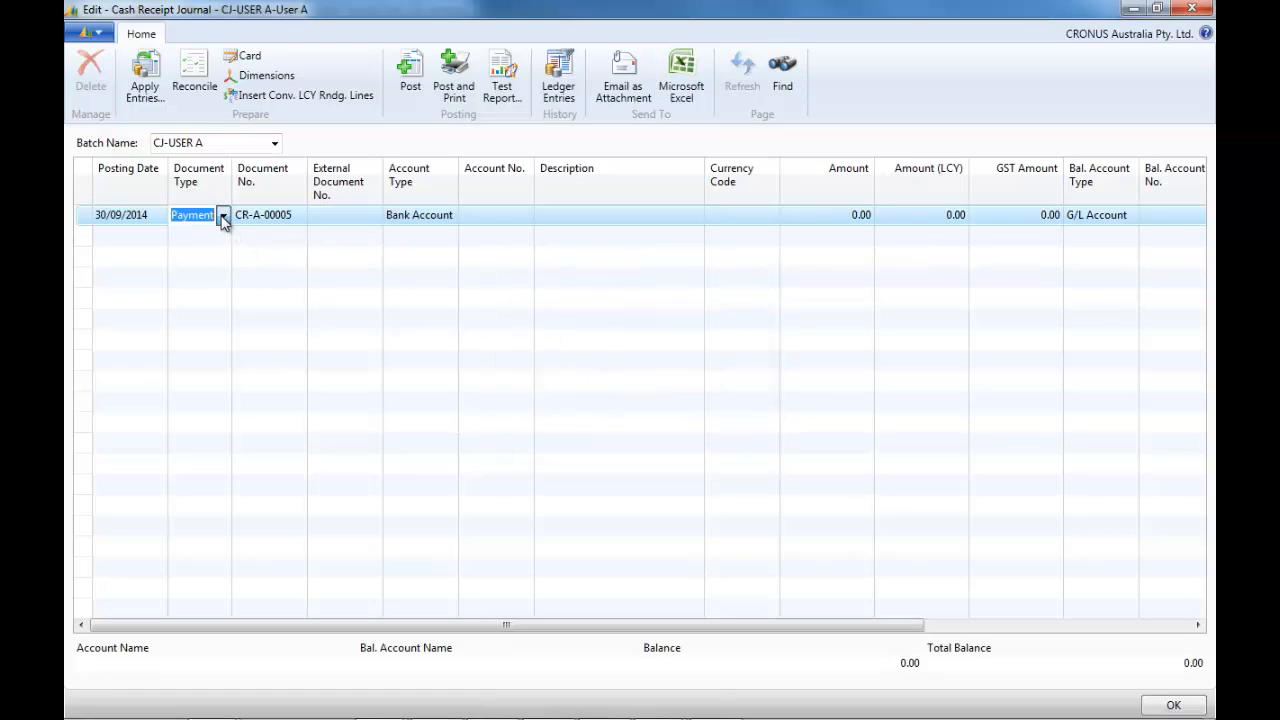
click(223, 215)
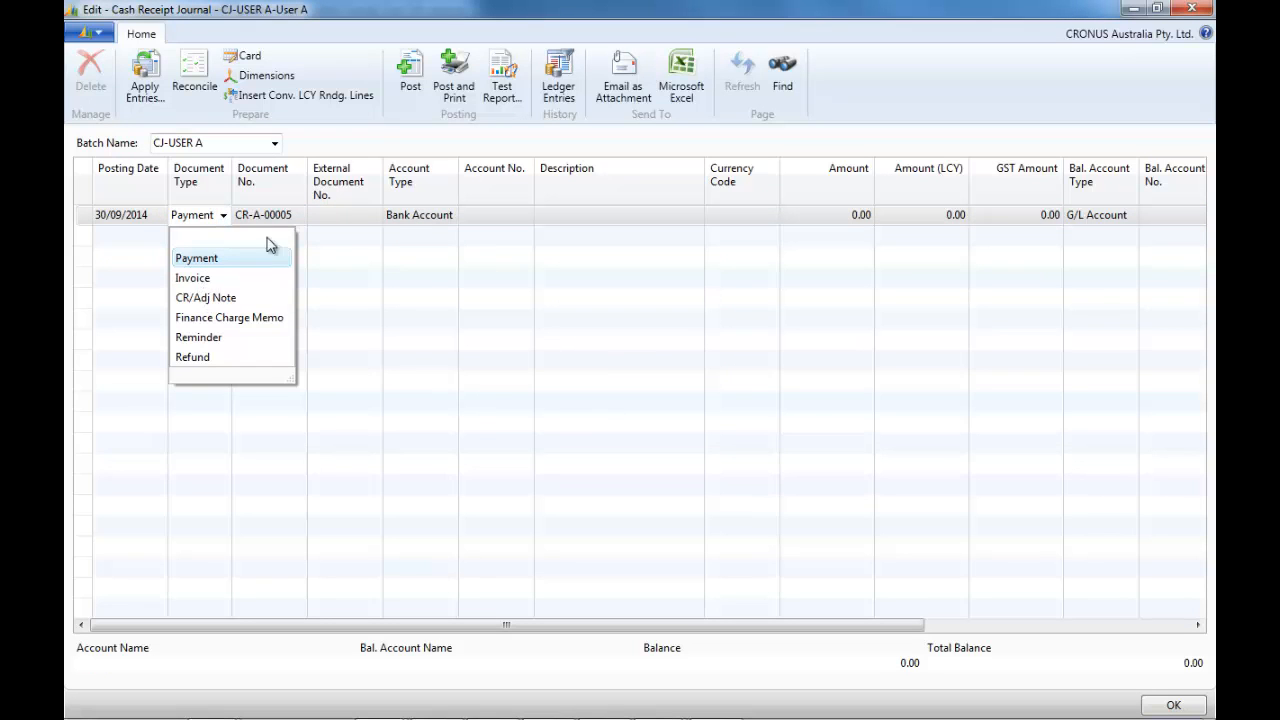
click(482, 218)
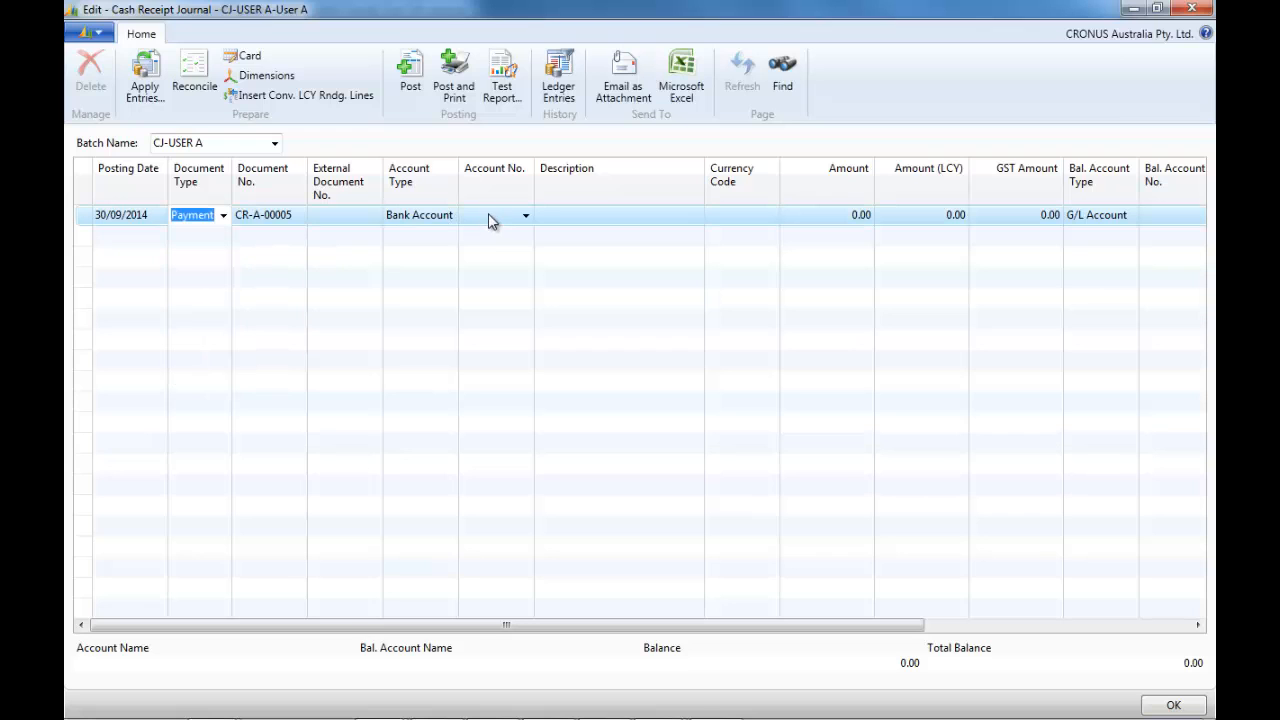
- Close the cash receipt journal, open the payment journal and review the document types available there
click(1191, 8)
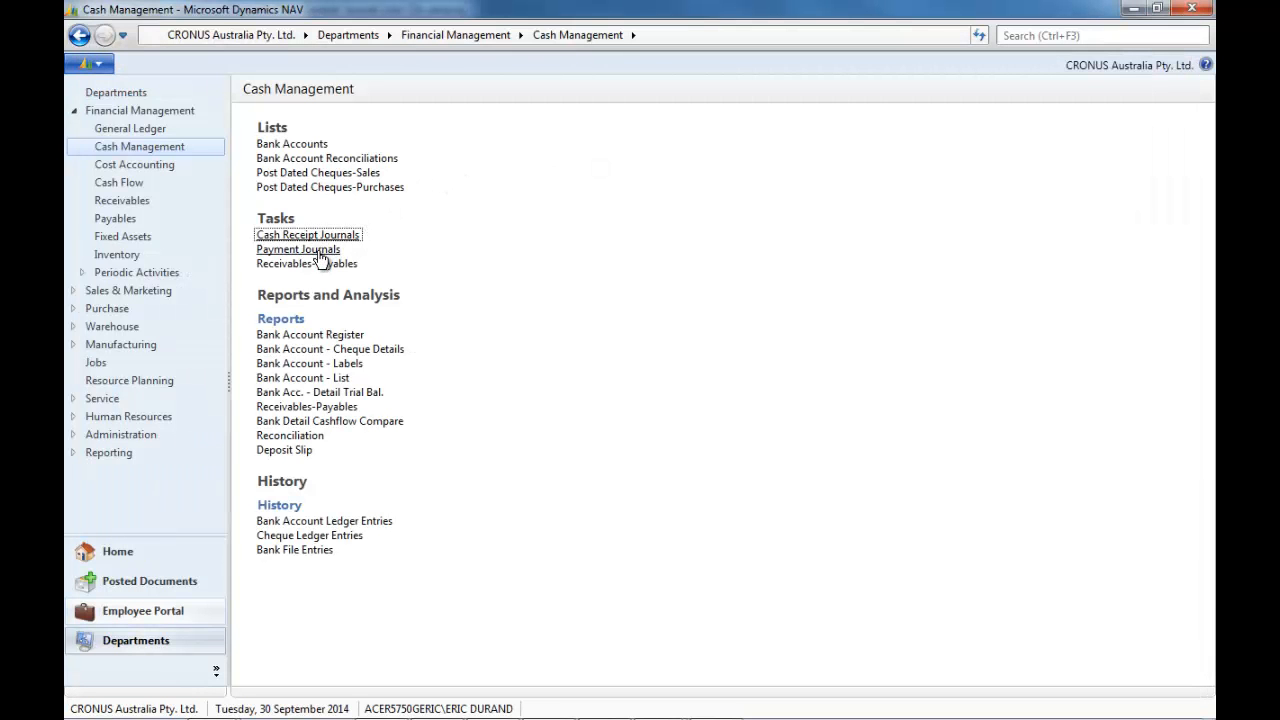
click(330, 252)
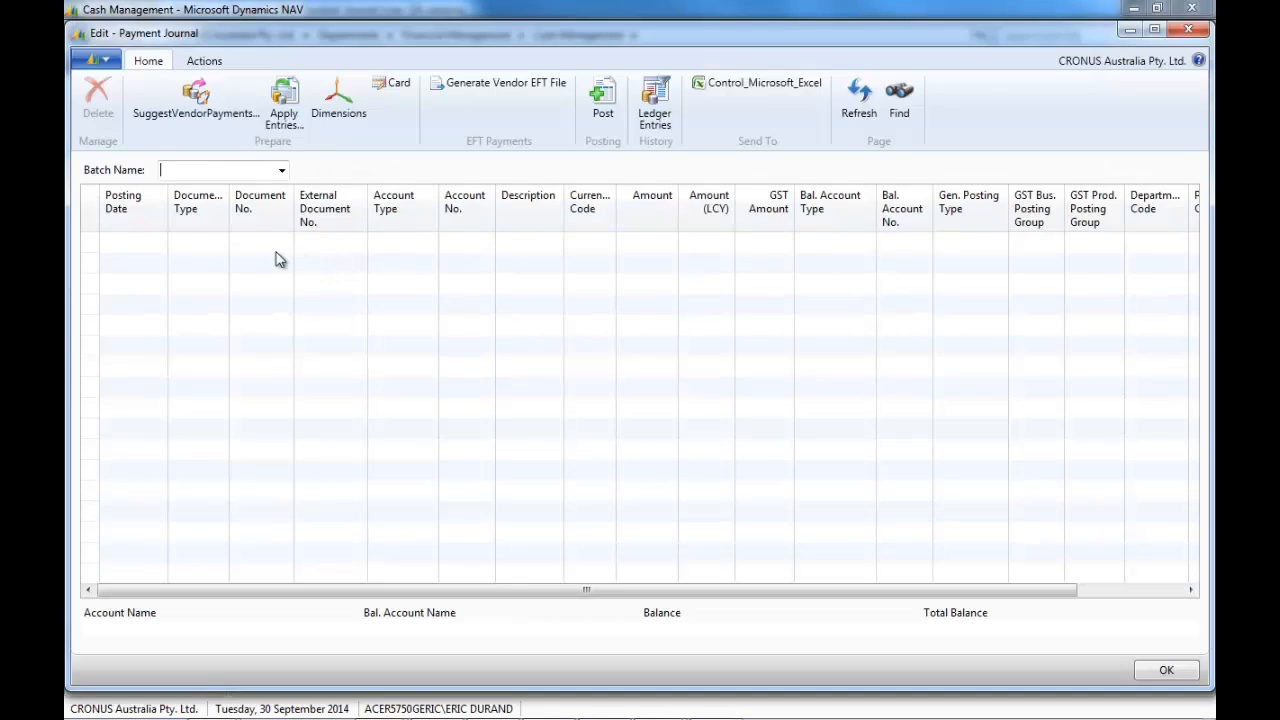
click(219, 245)
click(220, 242)
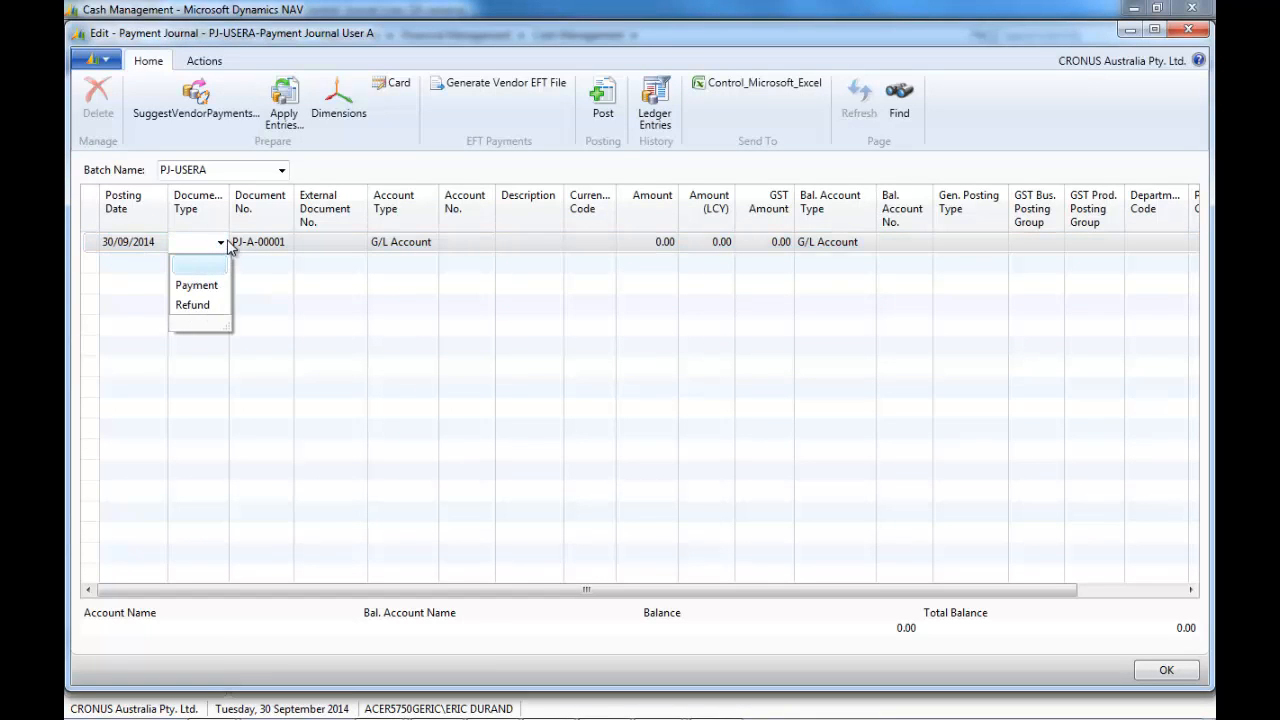
click(224, 246)
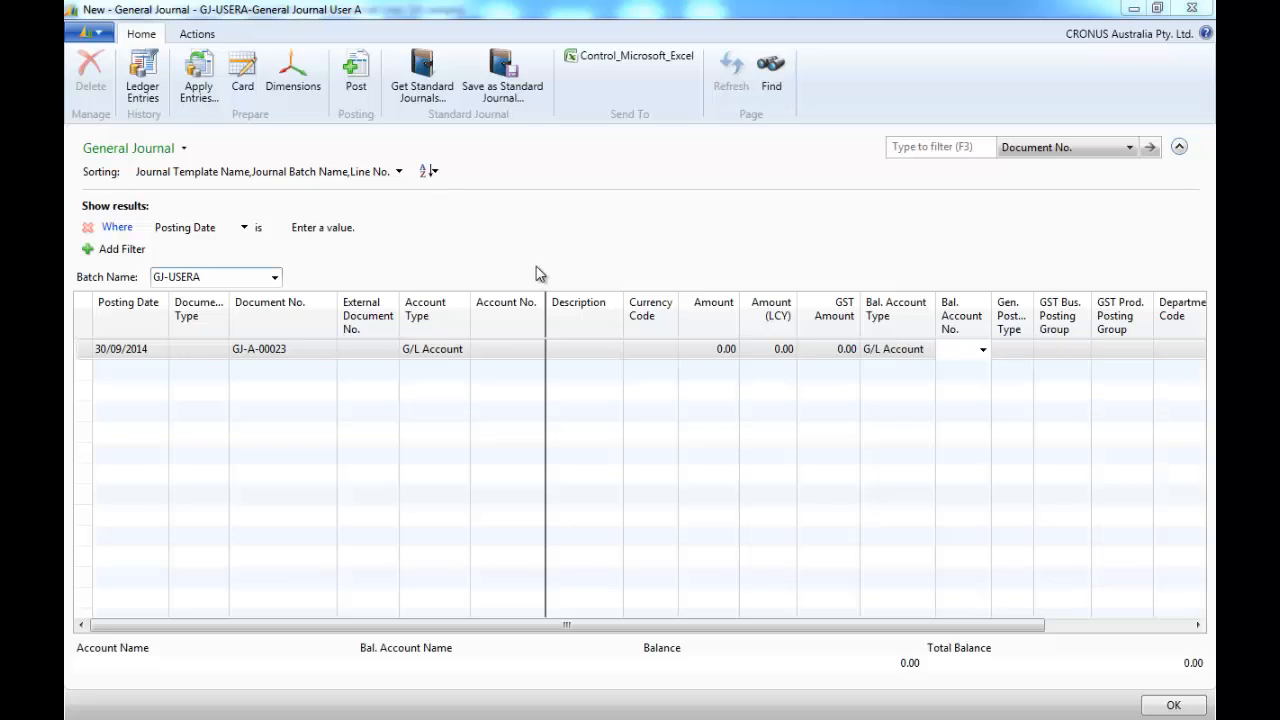
- In general journal batch GJ-USERA, enter a line for G/L account 8760 with amount 10.00 and balancing account 5940 (Provisions)
click(515, 348)
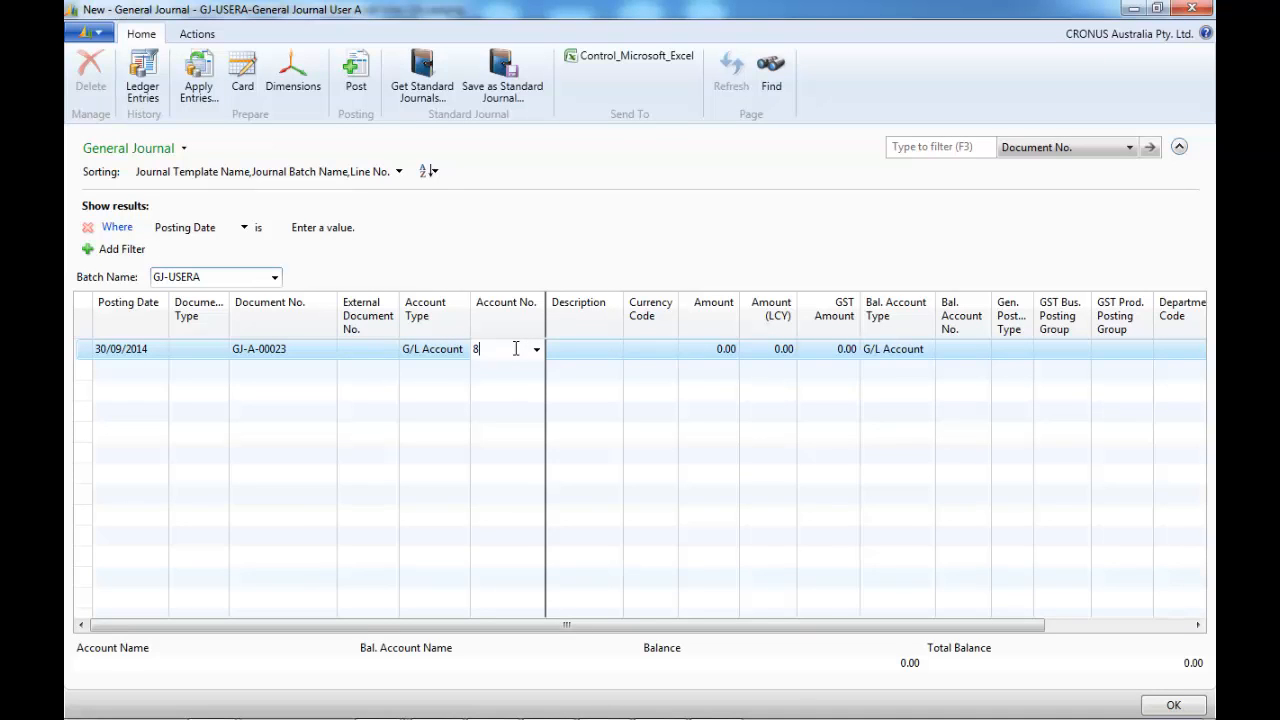
text(8760)
key(Return)
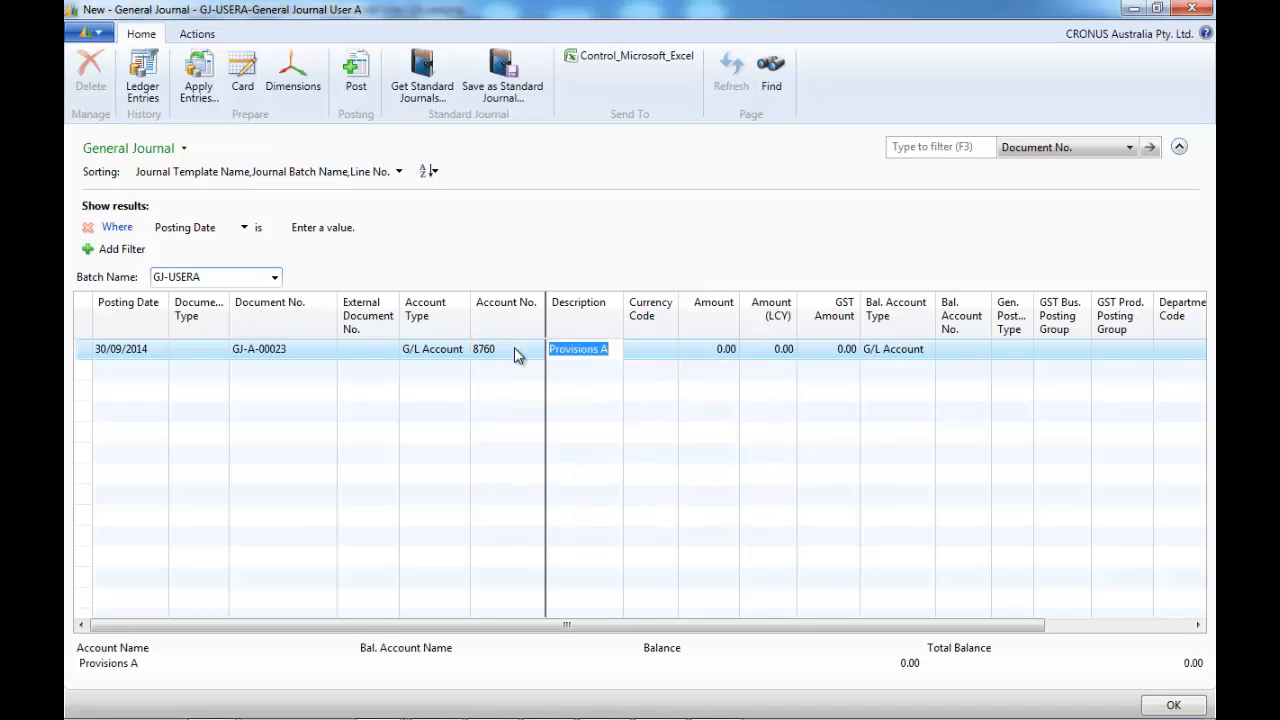
key(Return)
key(shift+Tab)
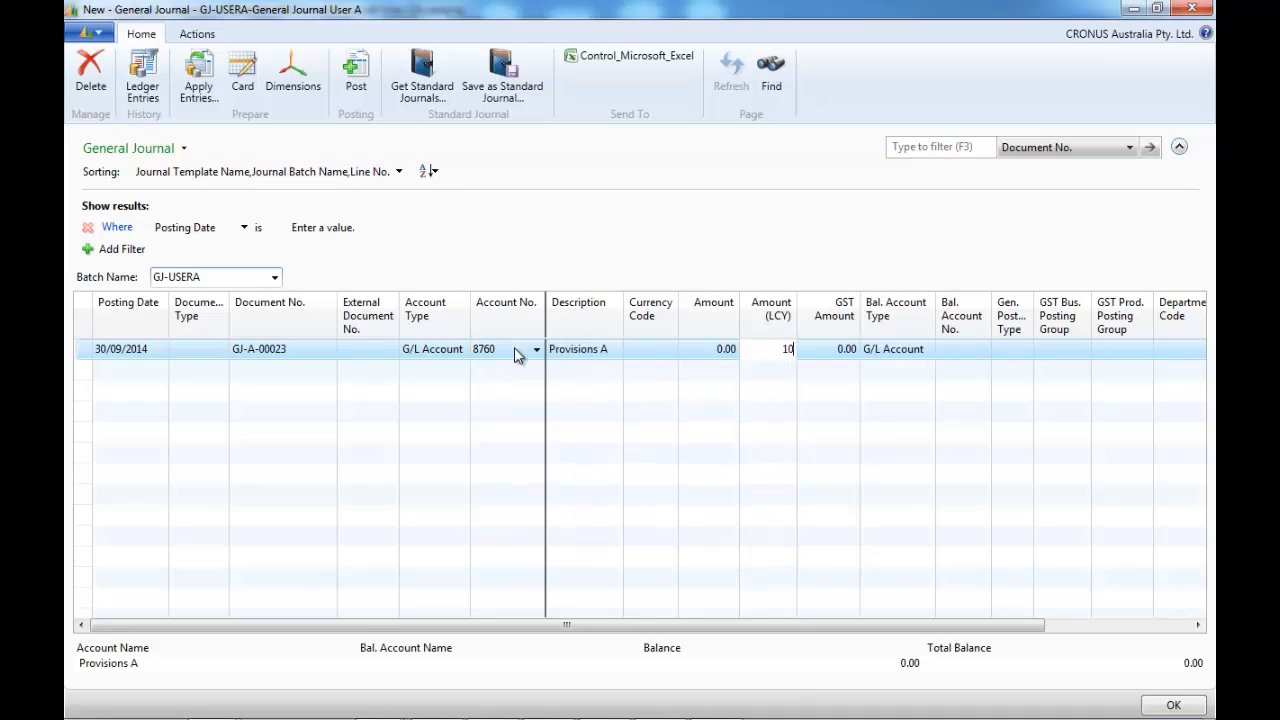
key(Return)
key(Return)
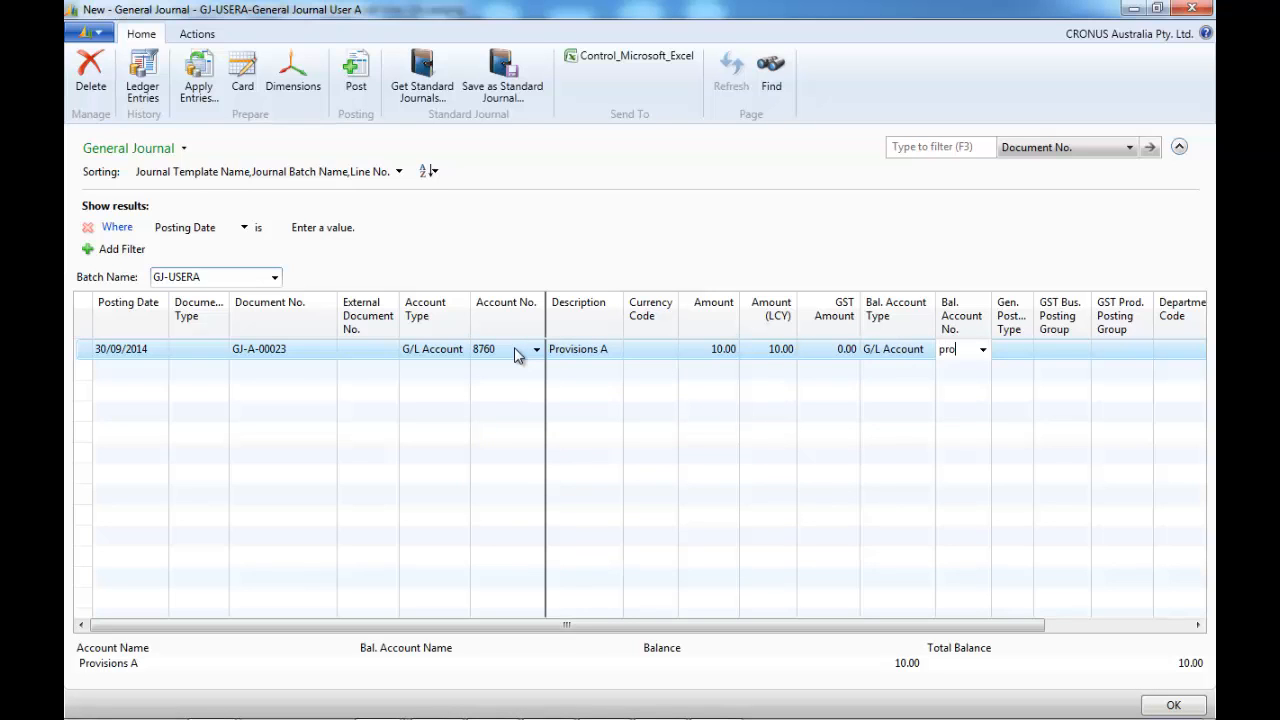
text(prov)
key(Return)
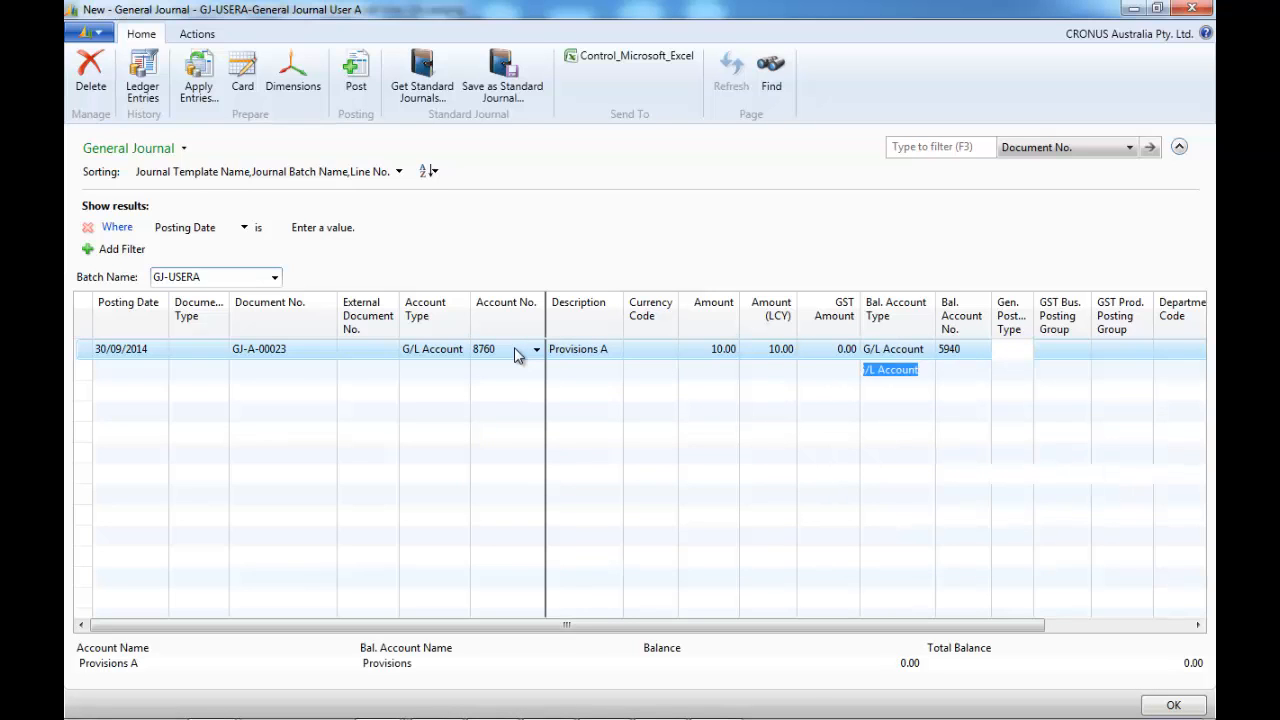
- Add a second general journal line for G/L account 8761 with amount 11.00 and balancing account 5940
key(Return)
key(shift+Tab)
key(shift+Tab)
key(shift+Tab)
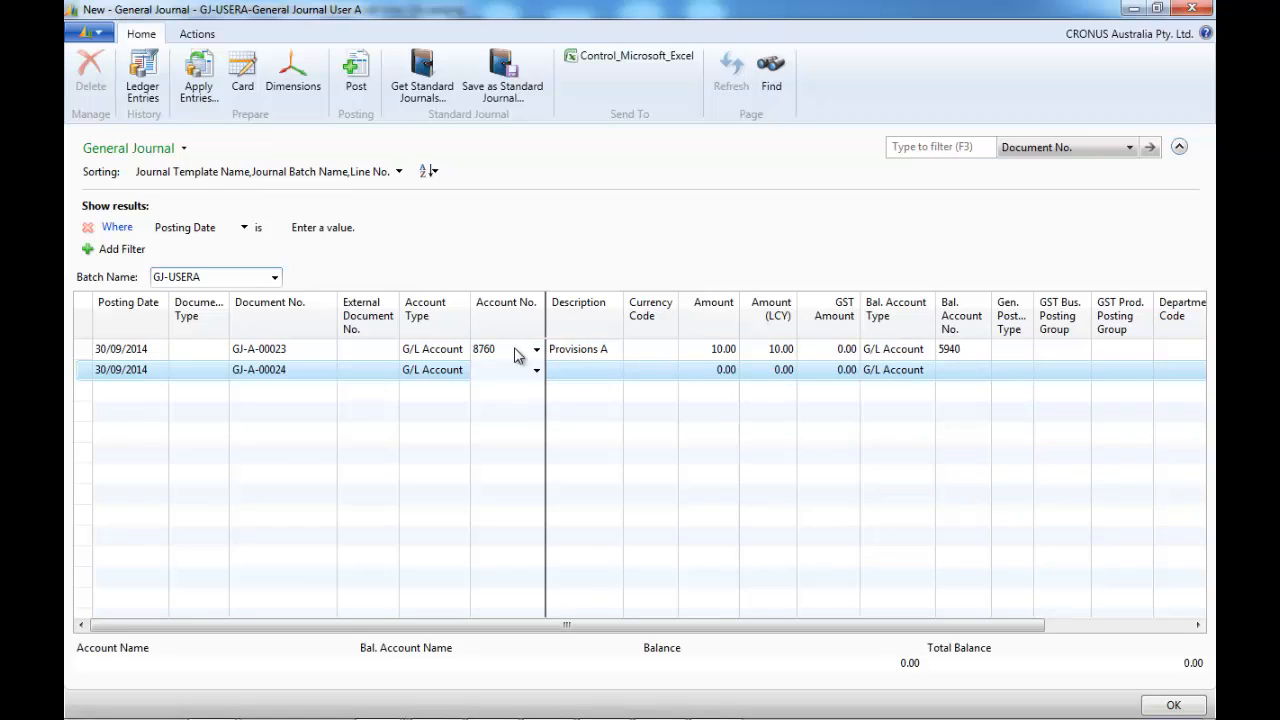
text(8761)
key(Return)
key(Return)
key(Return)
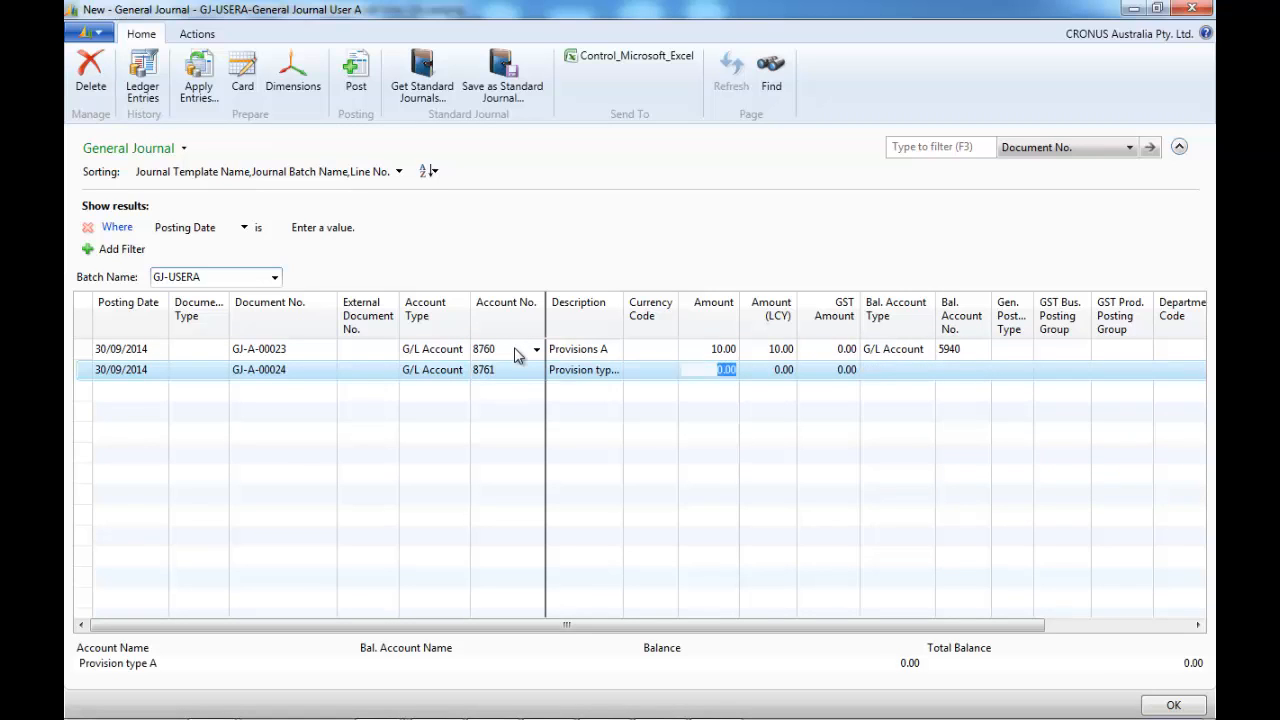
text(11)
key(Return)
key(Return)
key(Return)
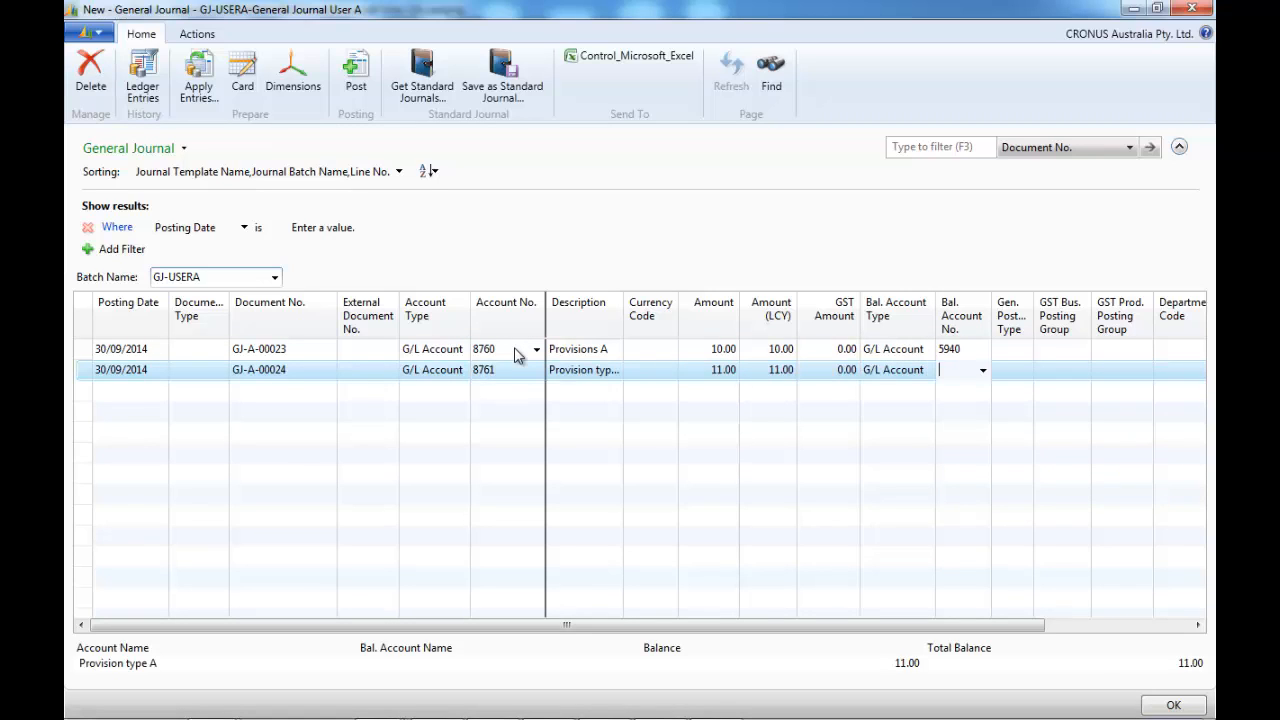
key(Return)
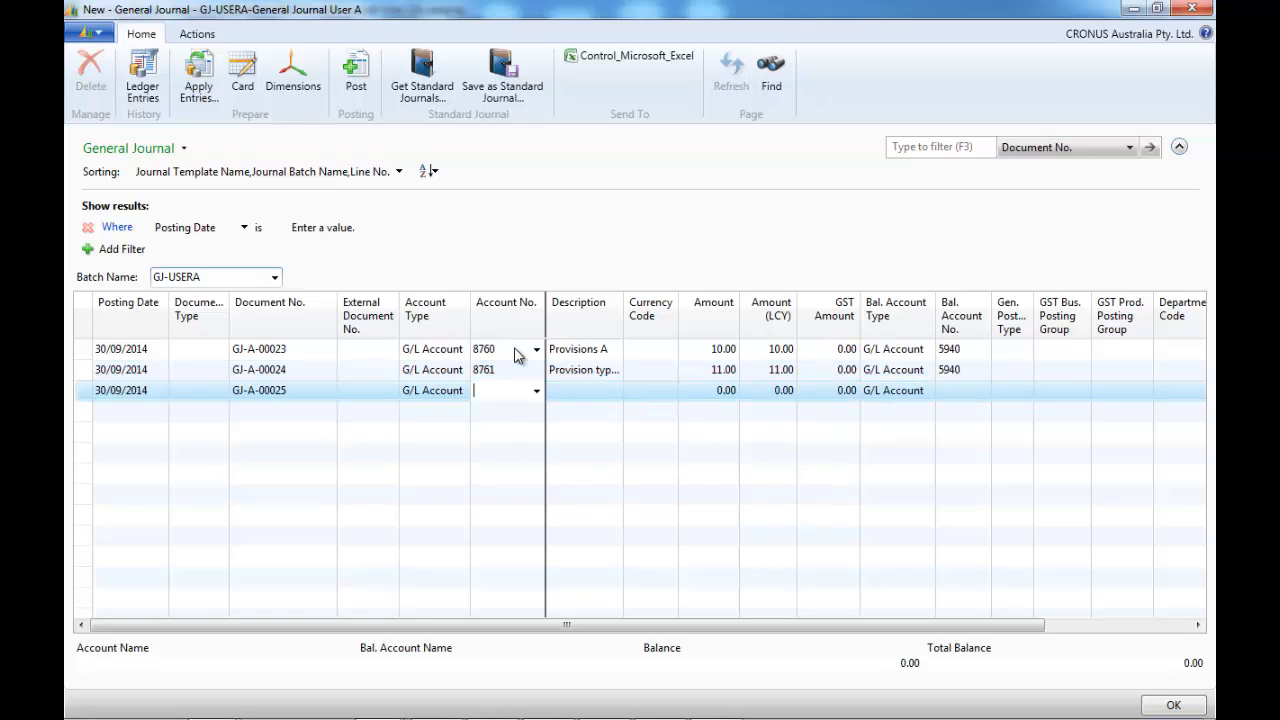
- Add a third general journal line for G/L account 8762 with amount 12.00 and balancing account 5940
key(Return)
key(Return)
key(Return)
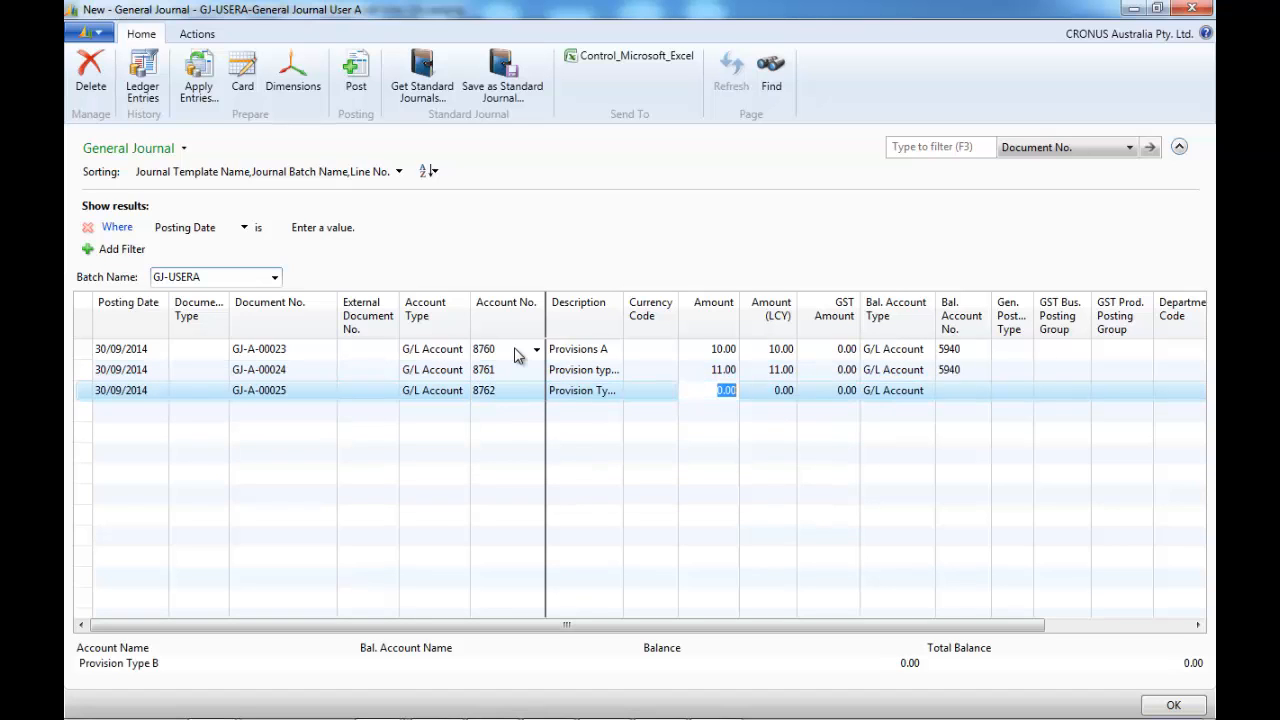
key(Return)
key(Return)
key(Return)
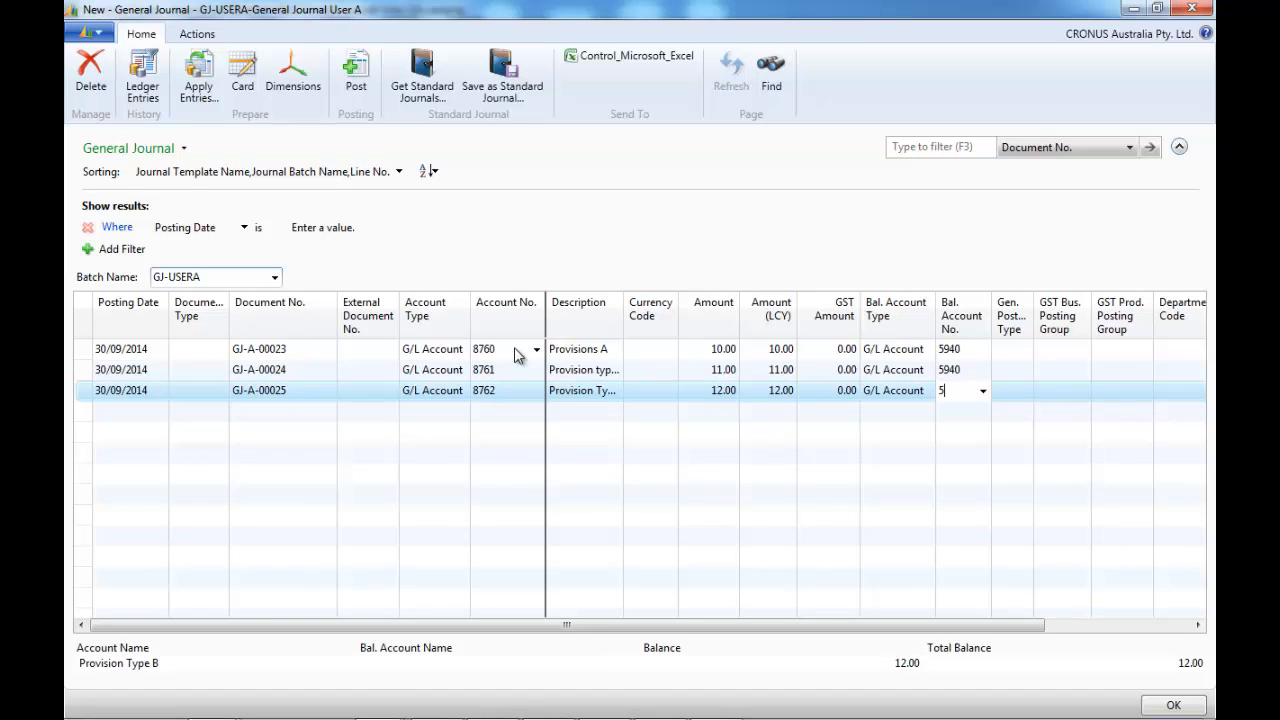
key(Return)
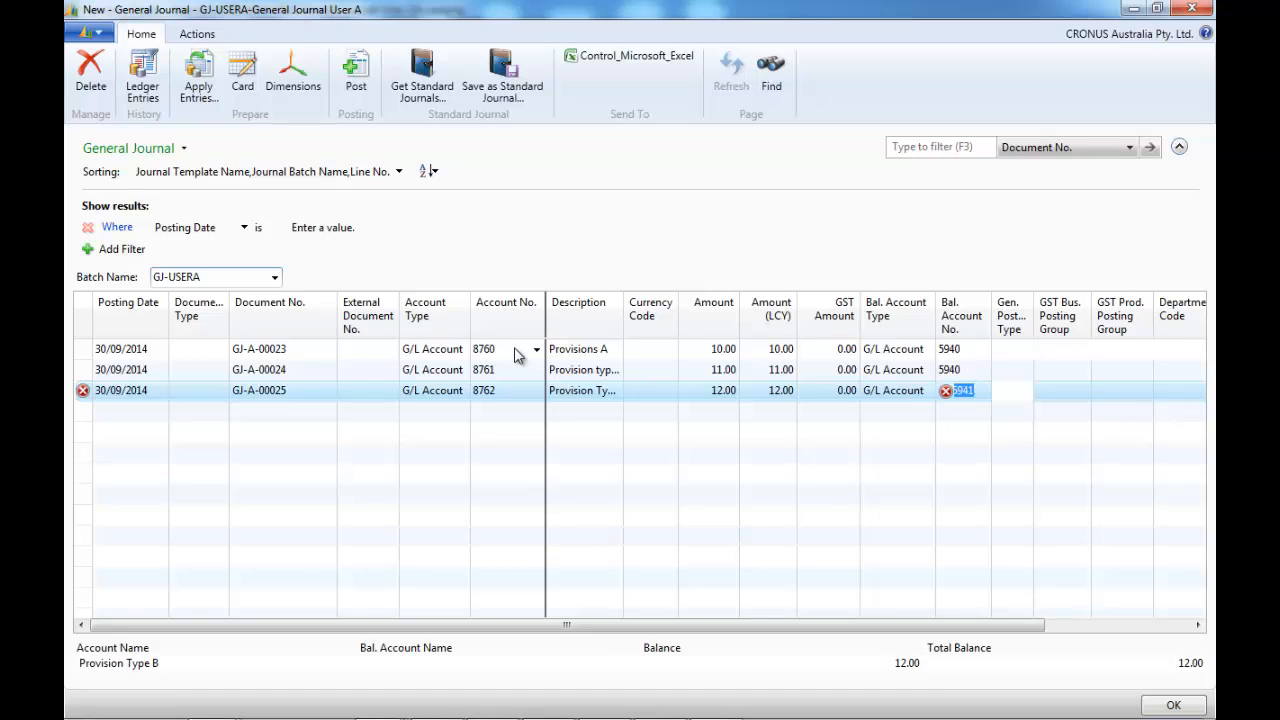
key(Return)
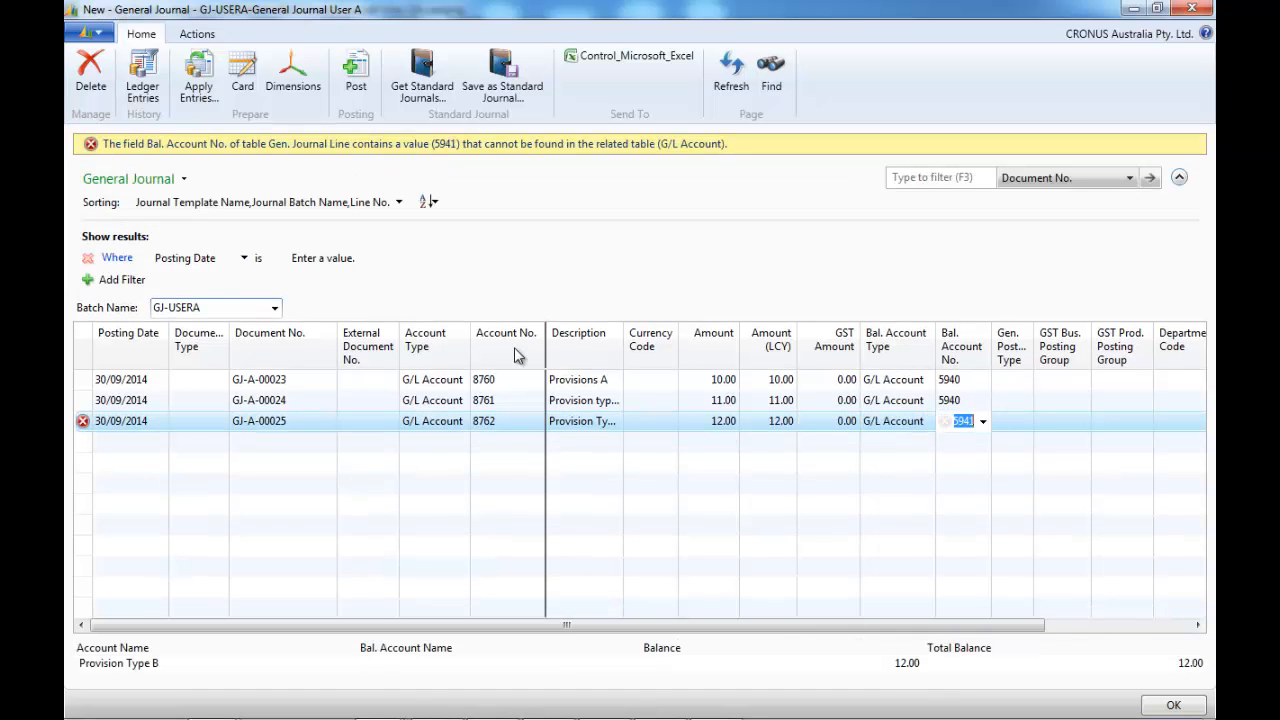
text(59)
key(Return)
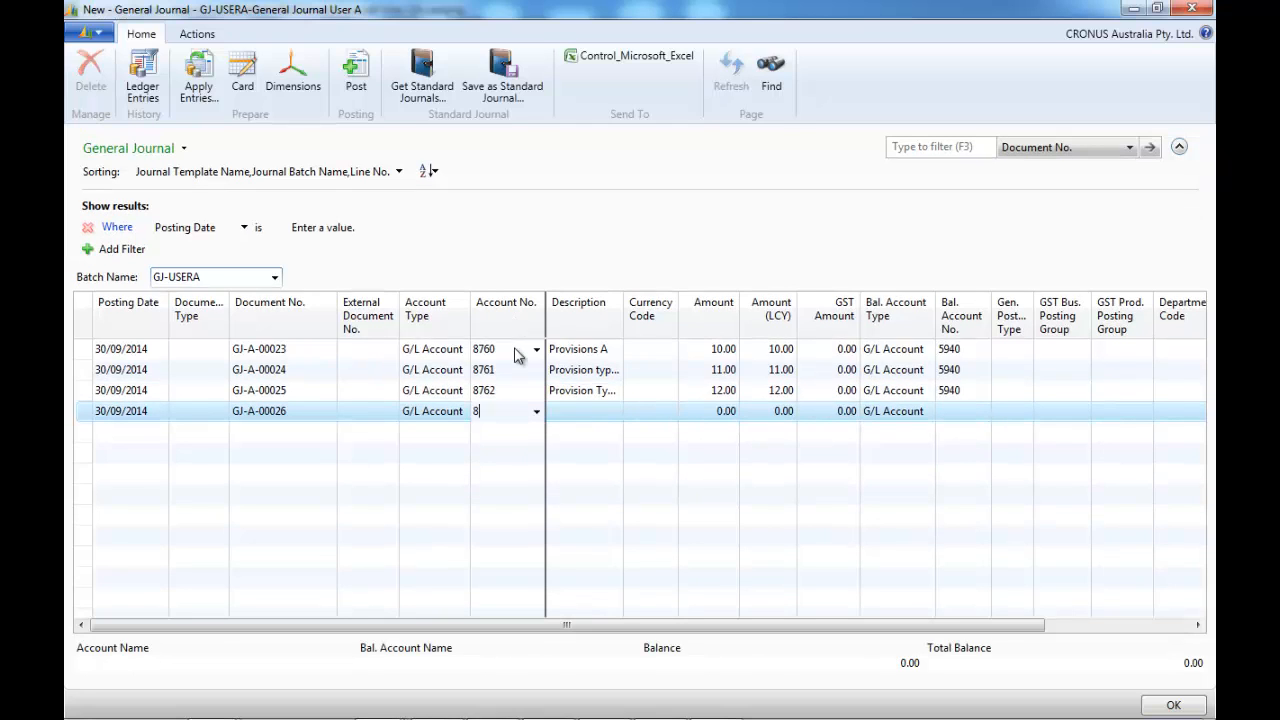
- Add a fourth general journal line for G/L account 8763 with amount 13.00 and balancing account 5940
text(8763)
key(Return)
key(Return)
text(13)
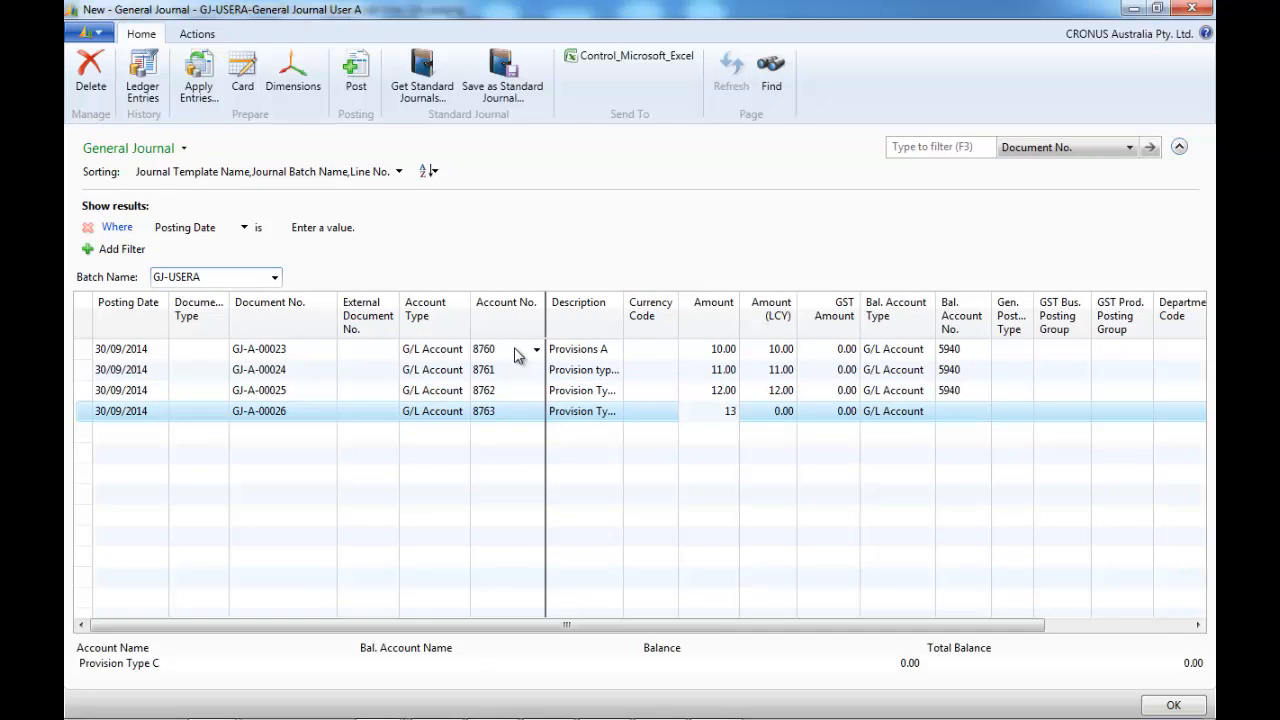
key(Return)
key(Return)
key(Return)
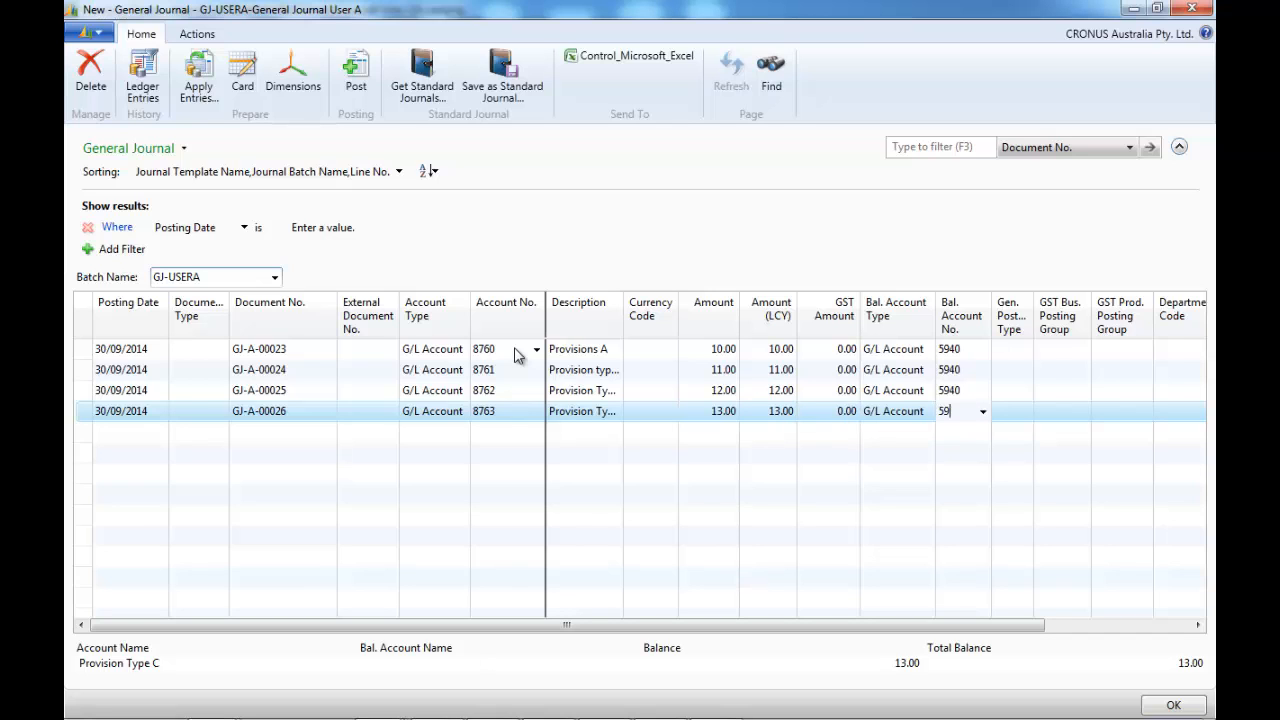
key(Return)
- Filter the general journal to the first line's document number, GJ-A-00023
key(Up)
key(Up)
key(Up)
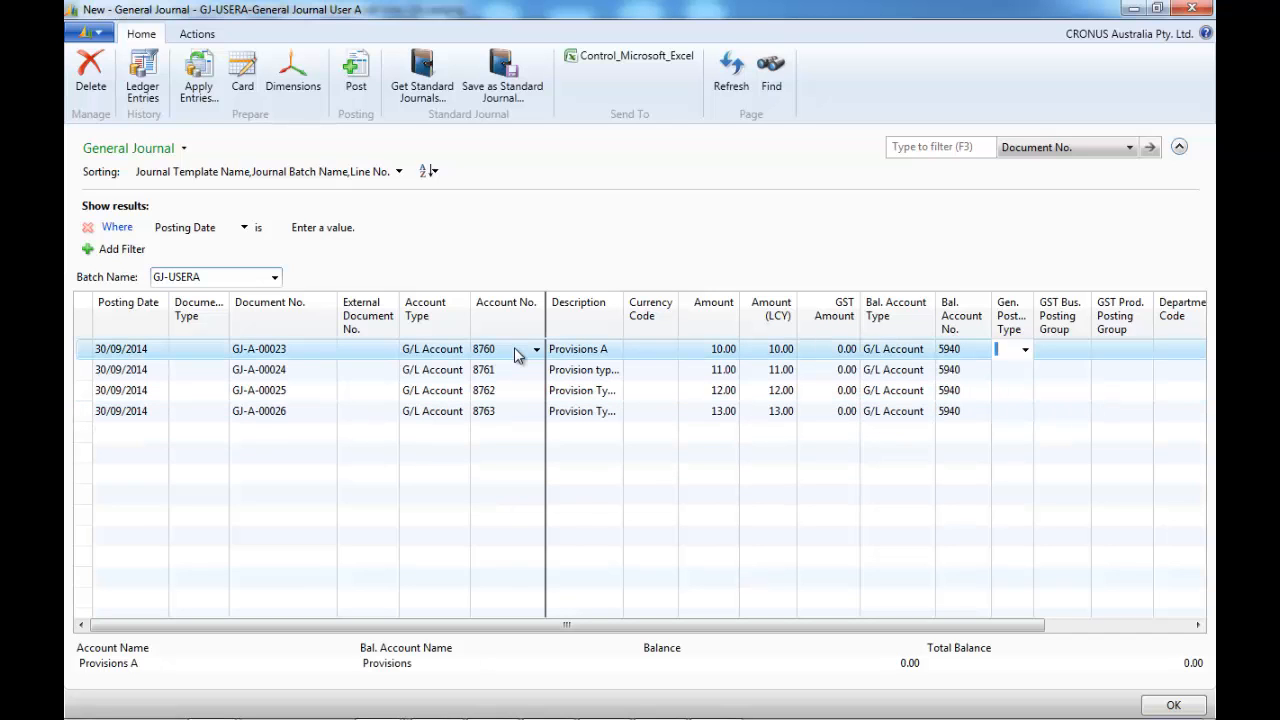
key(Left)
key(Left)
key(Left)
key(Left)
key(Left)
key(Left)
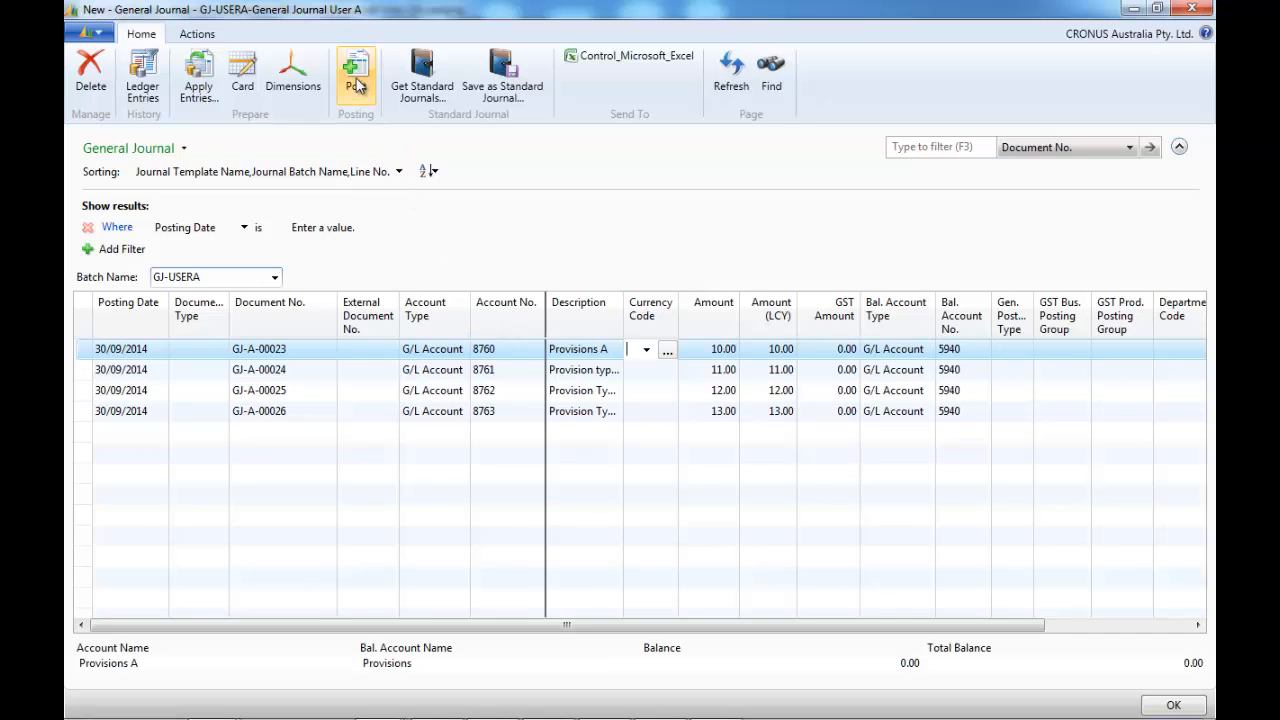
right_click(295, 358)
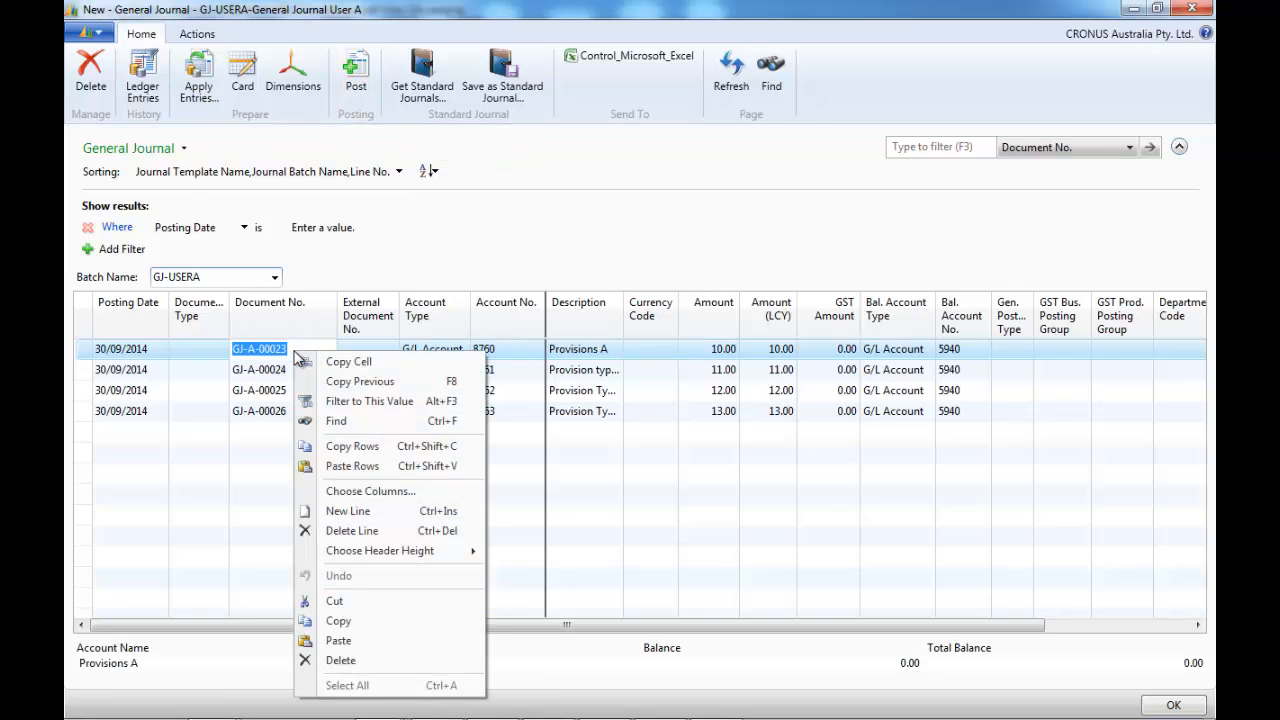
click(358, 405)
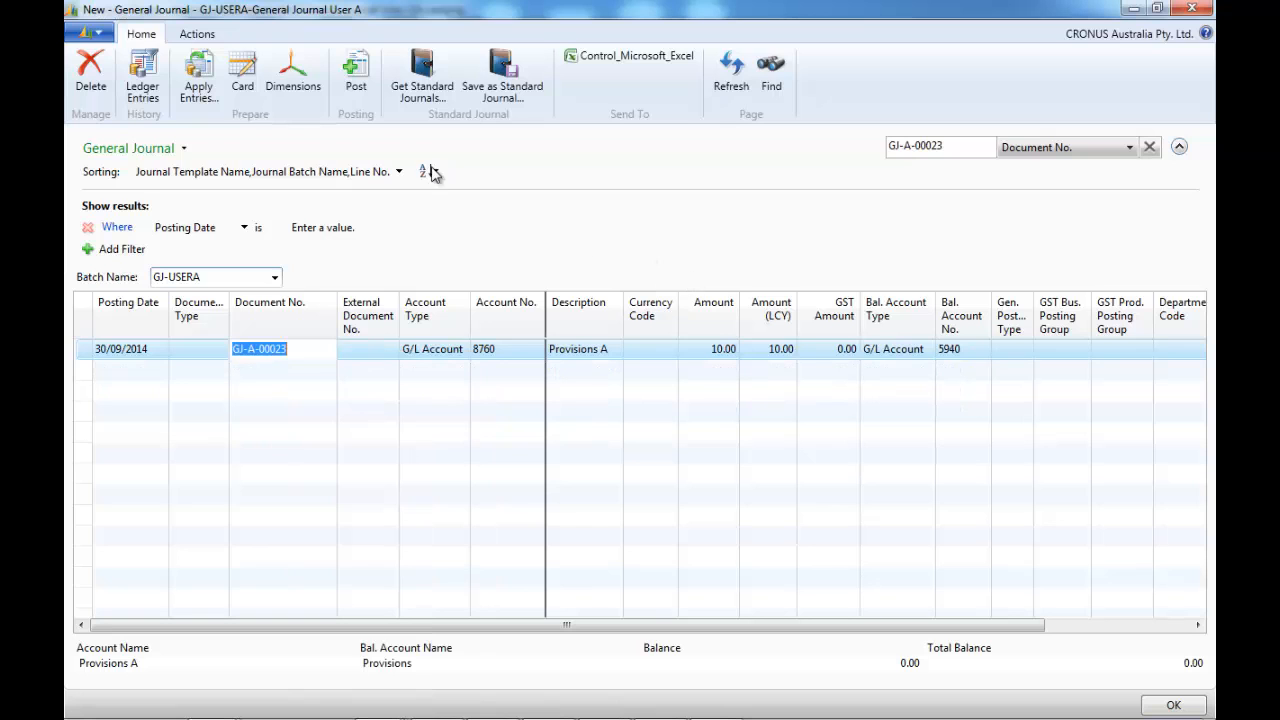
- Post only the filtered journal line GJ-A-00023, and clear the document number filter
click(355, 72)
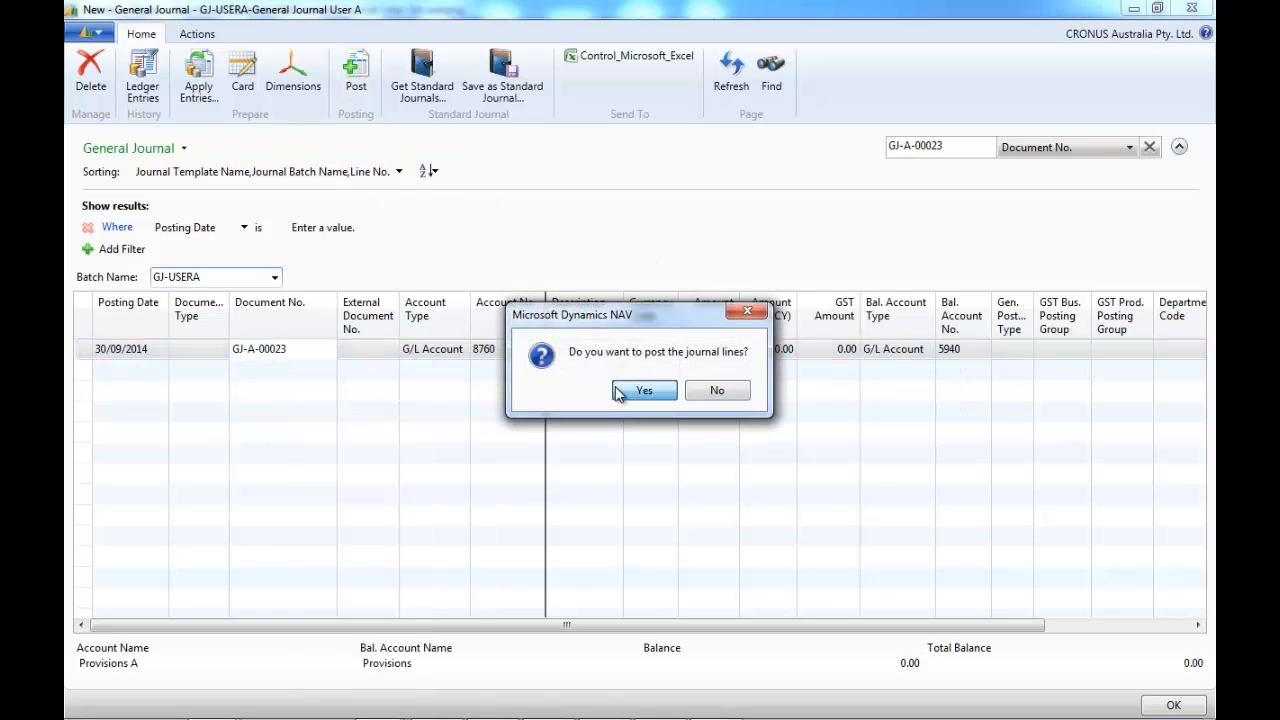
click(619, 393)
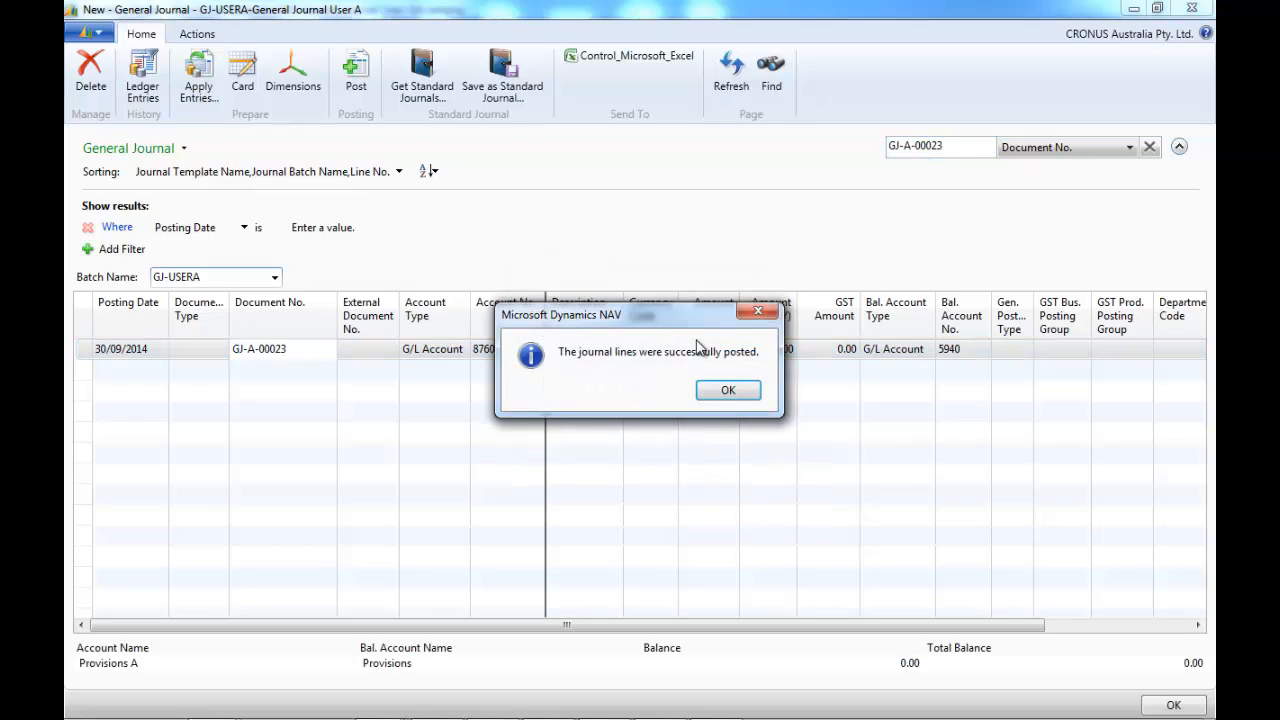
click(729, 392)
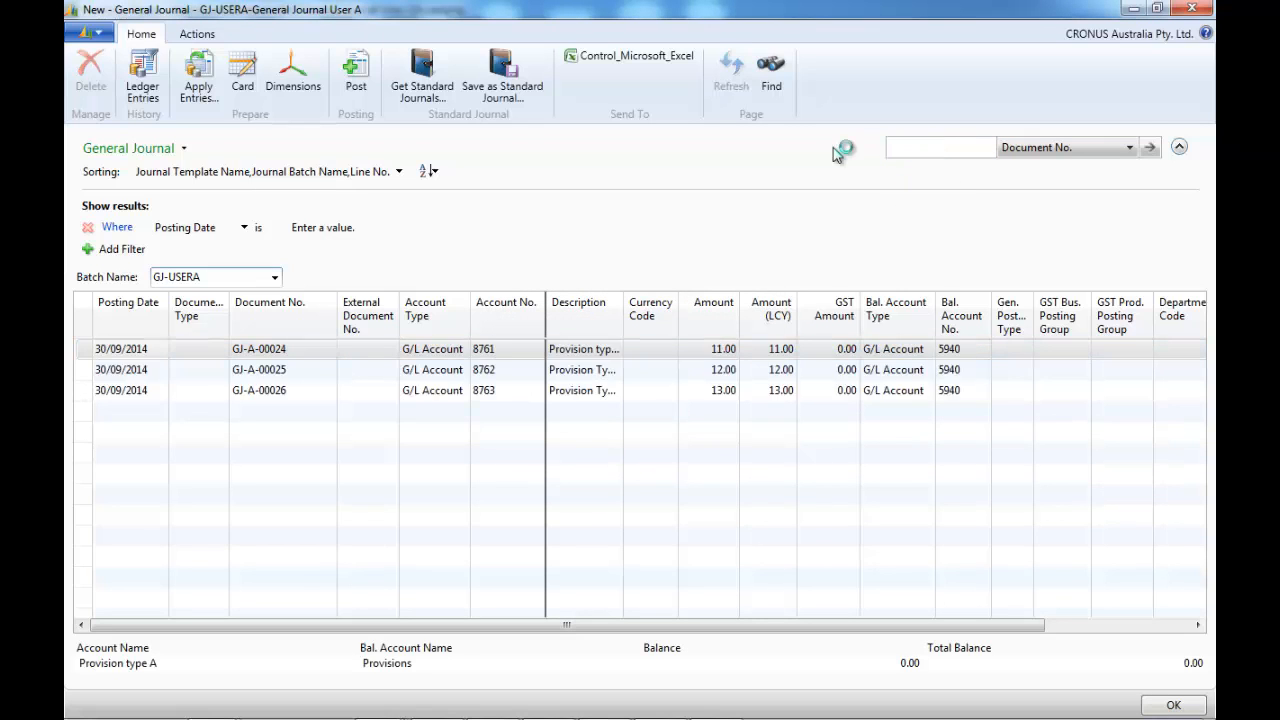
- Try to post only the journal line filtered to document number GJ-A-00026, and clear the document number filter
right_click(303, 395)
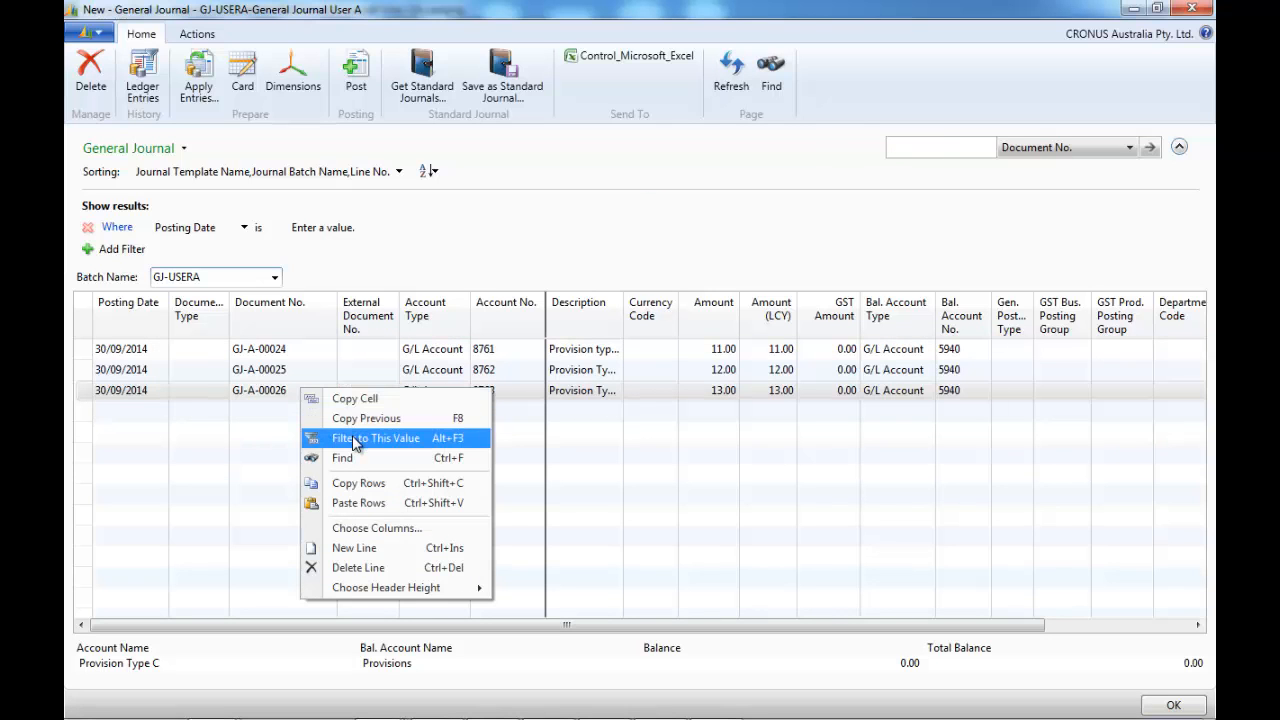
click(355, 439)
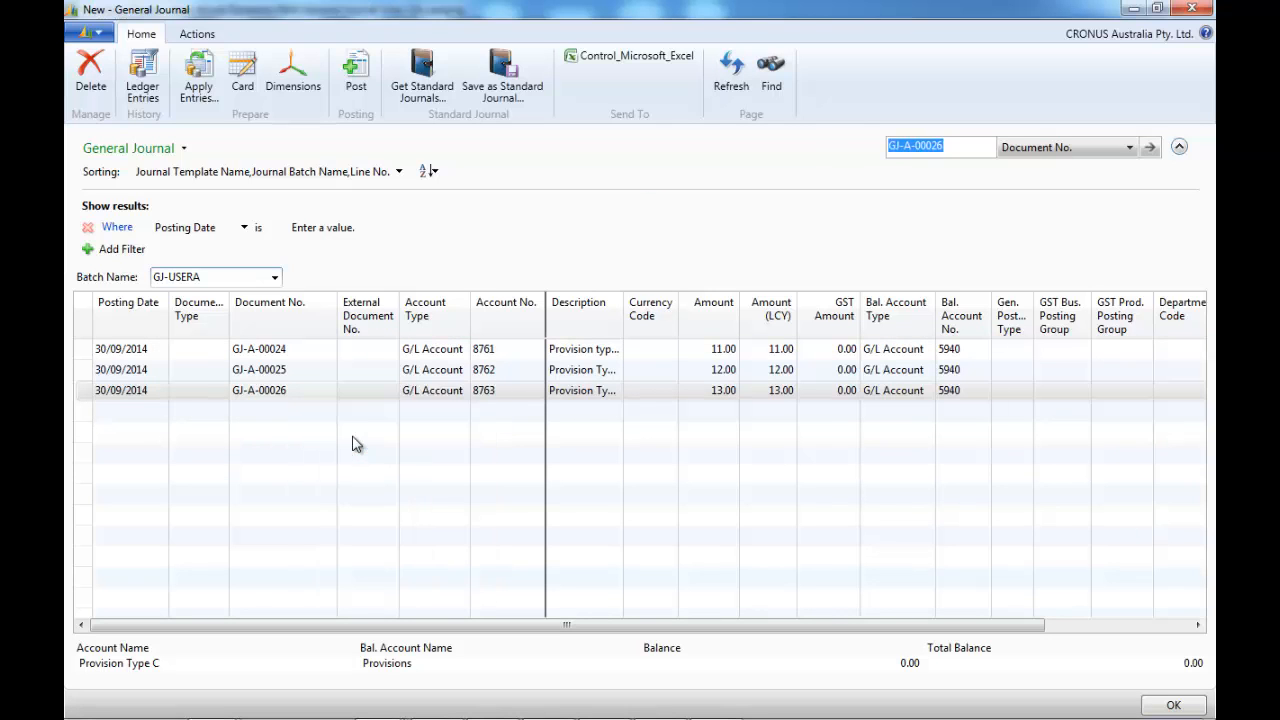
click(355, 72)
click(640, 391)
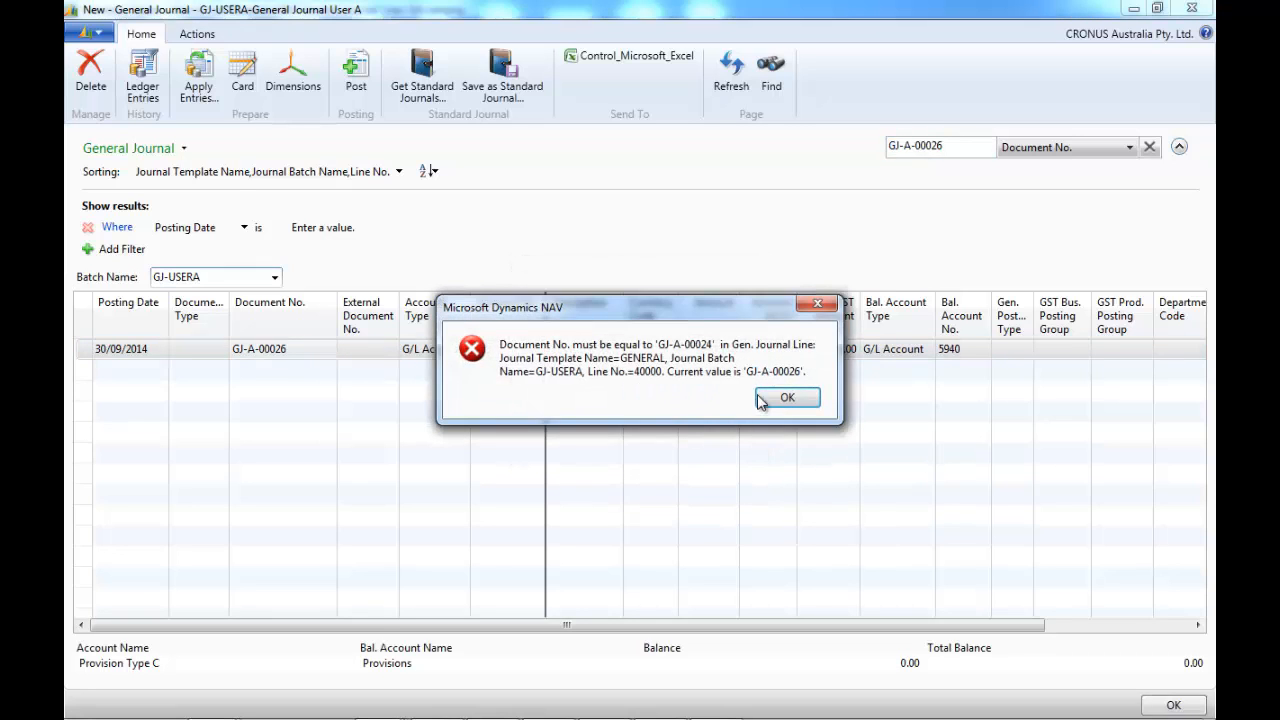
click(784, 398)
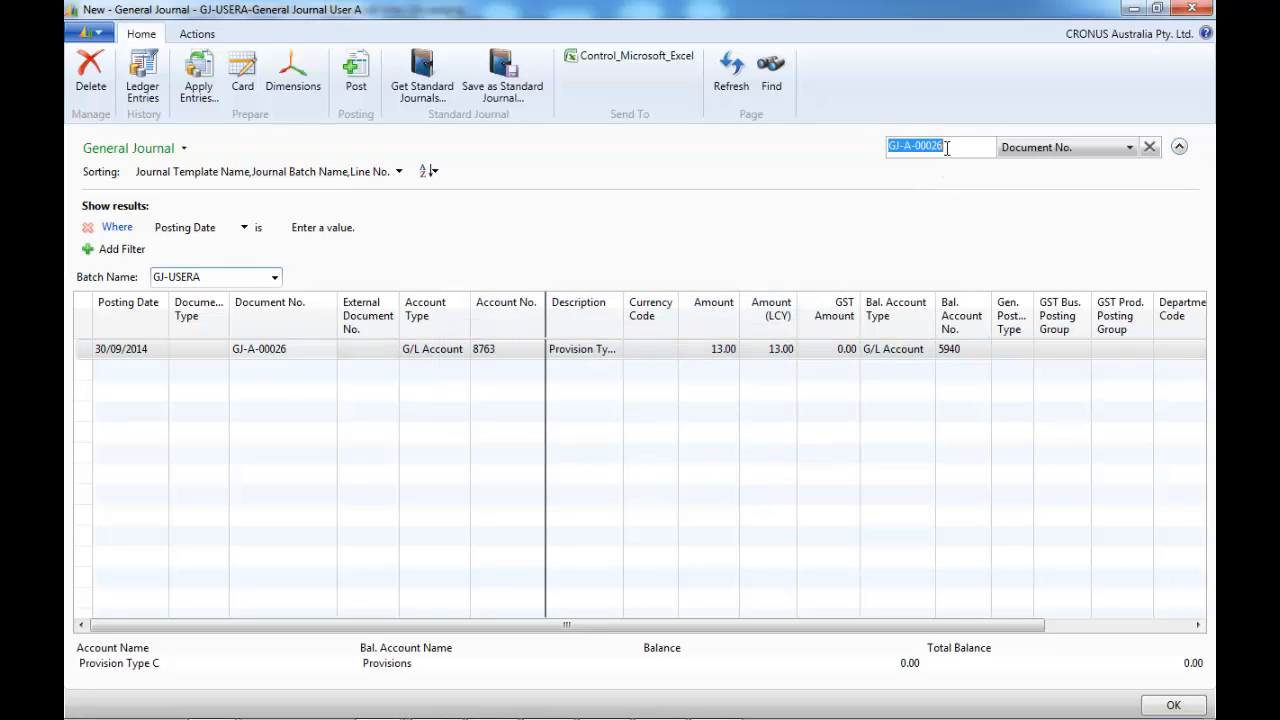
key(BackSpace)
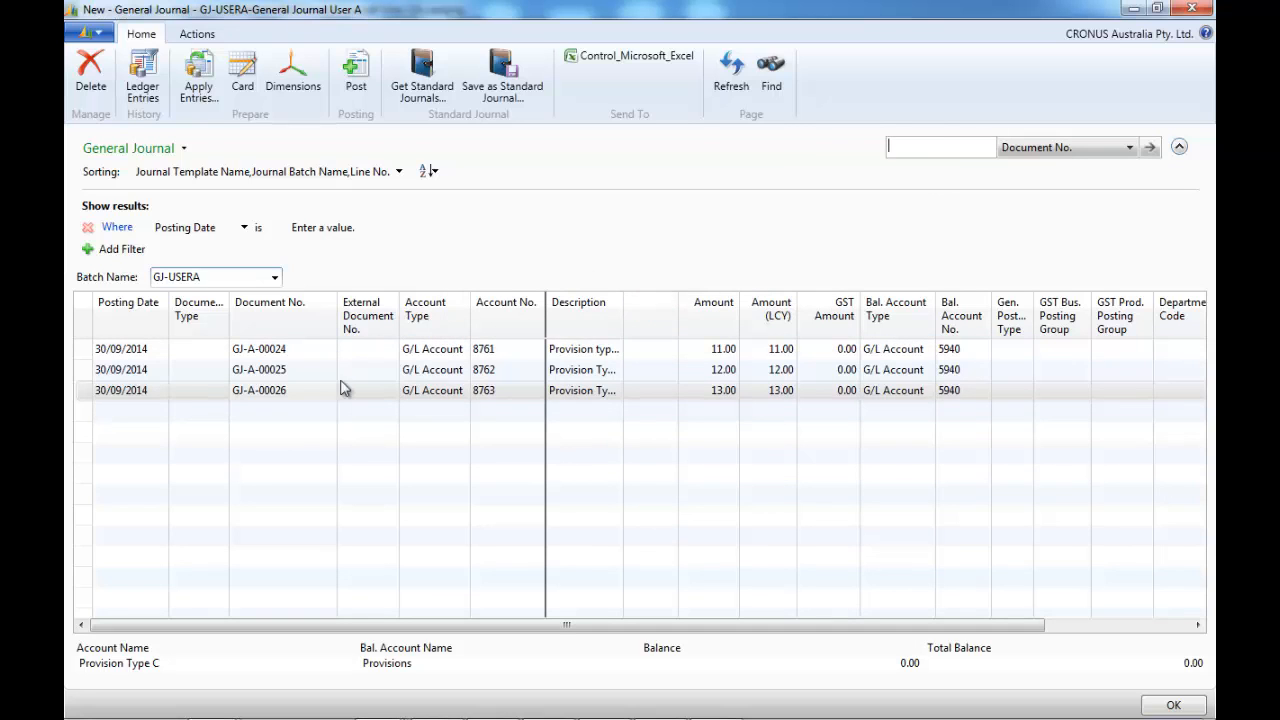
- Set the document number to GJ-A-00024 on the account 8763 line and to GJ-A-00026 on the account 8761 line
click(301, 390)
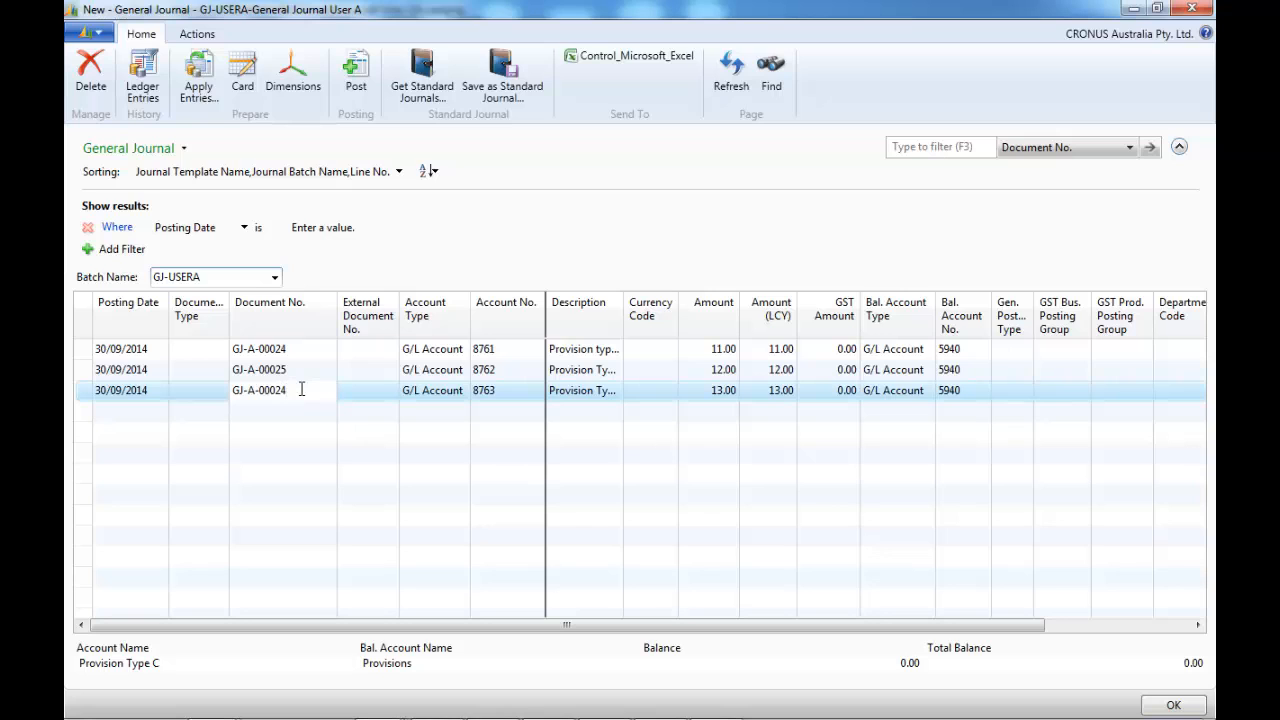
key(Up)
key(Up)
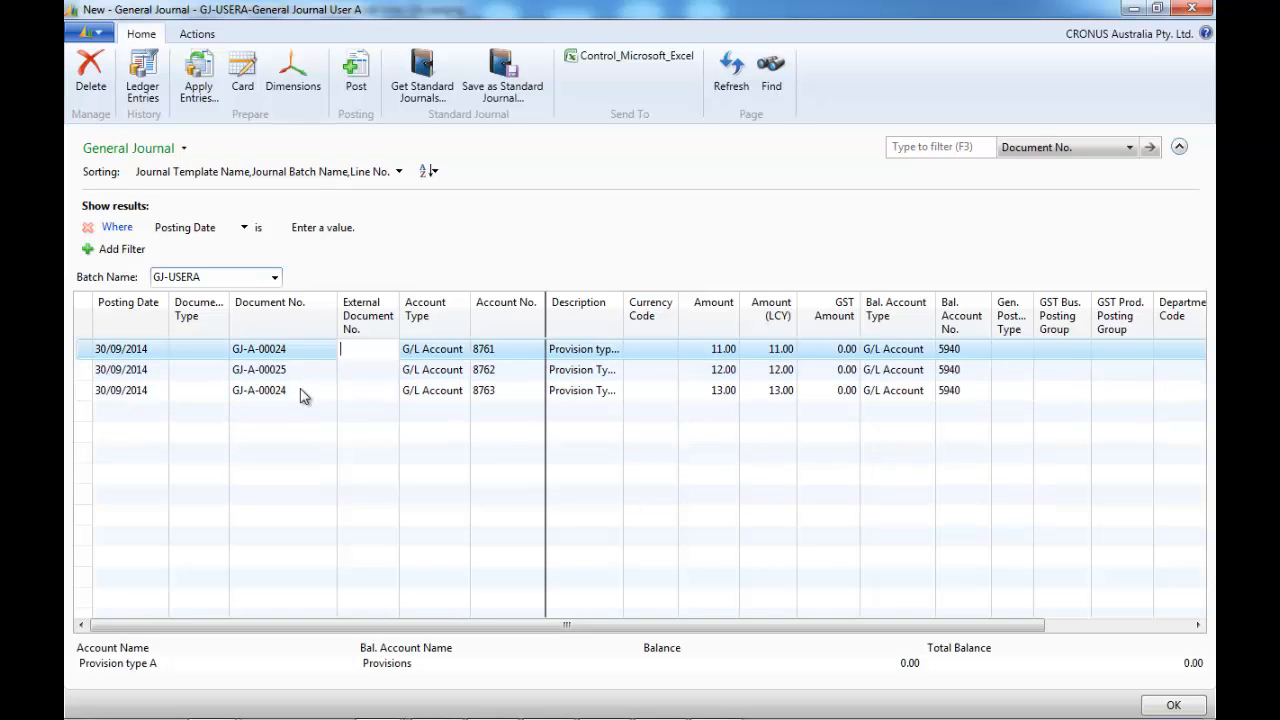
key(F2)
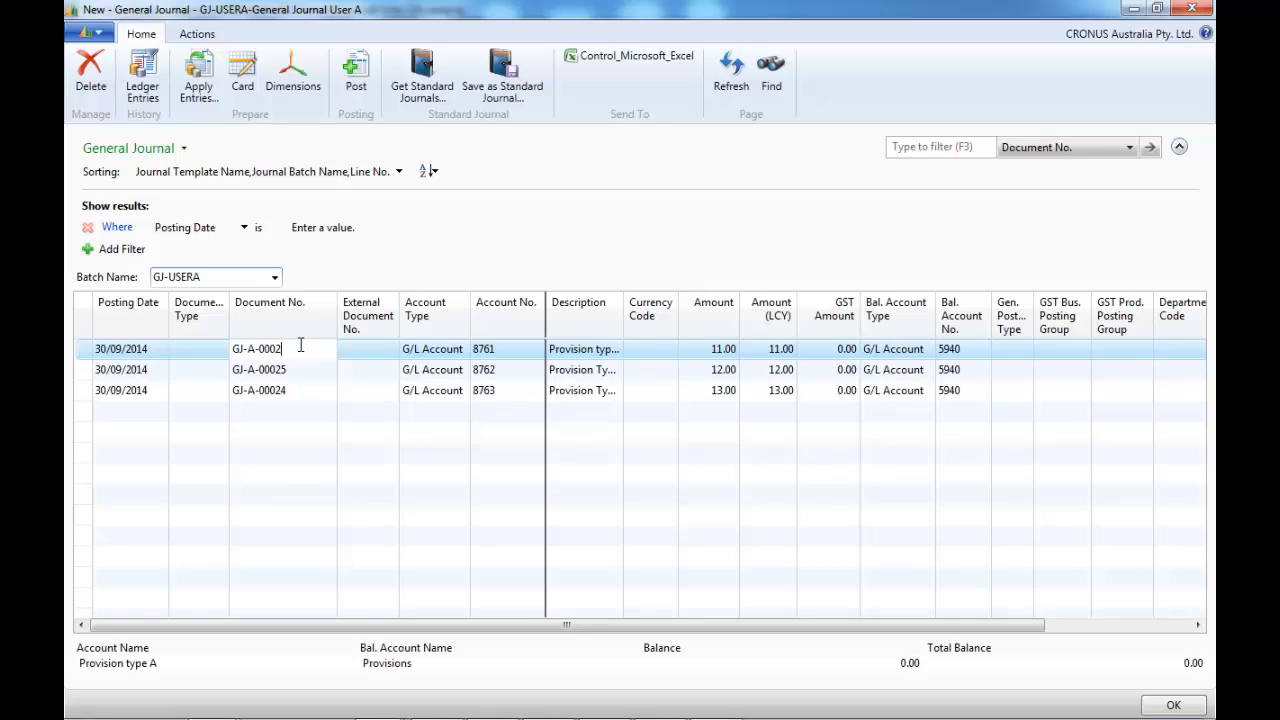
key(Tab)
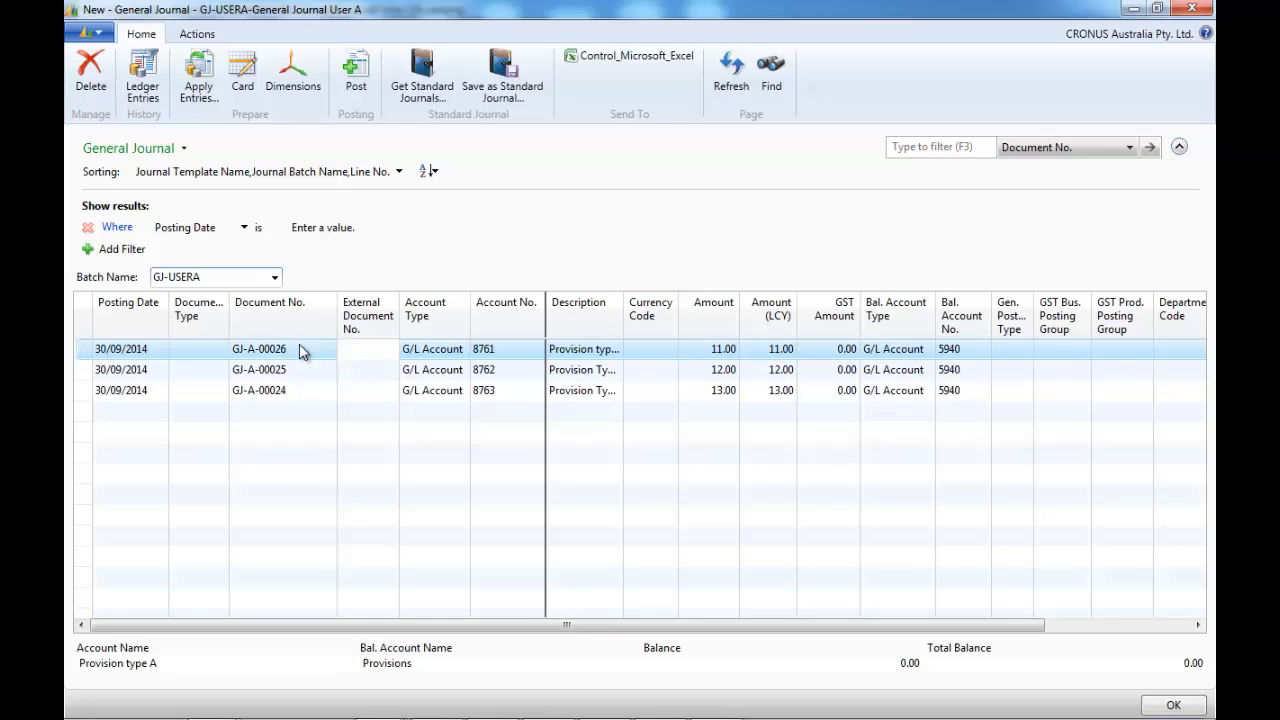
- Move the account 8761 line to the end of the journal by pasting a copy there and deleting the original
right_click(84, 358)
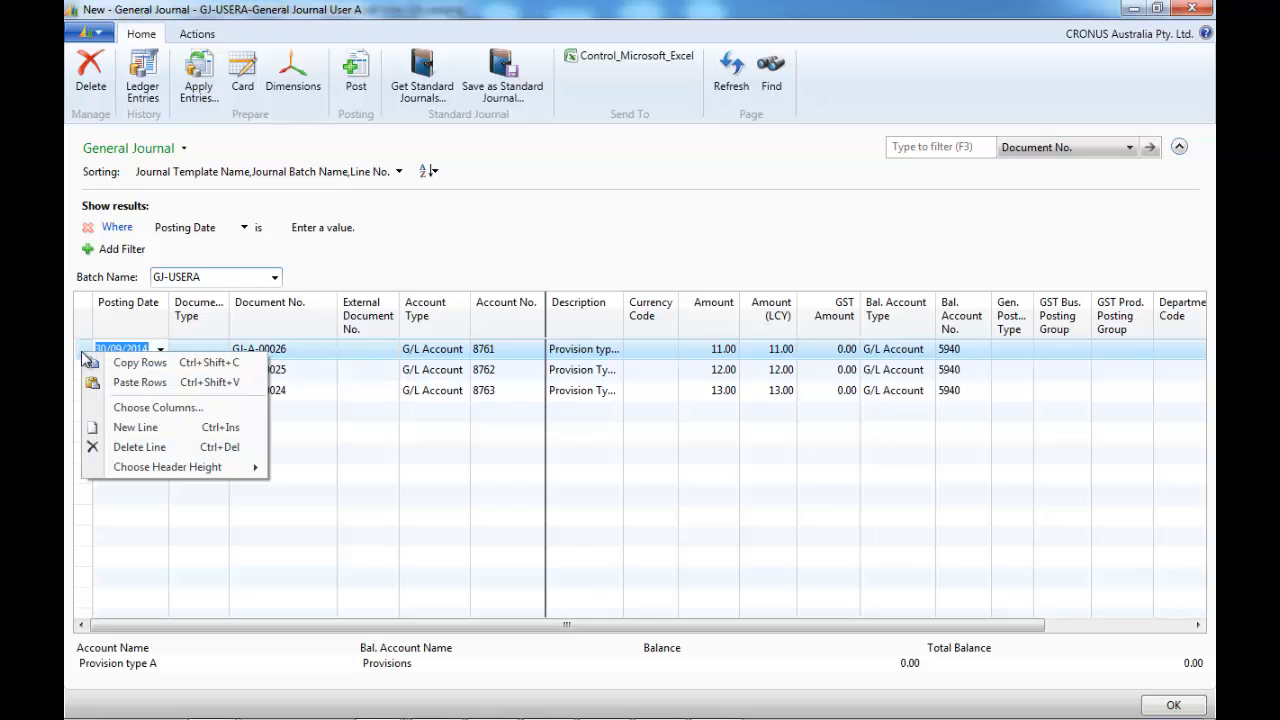
click(156, 368)
click(117, 415)
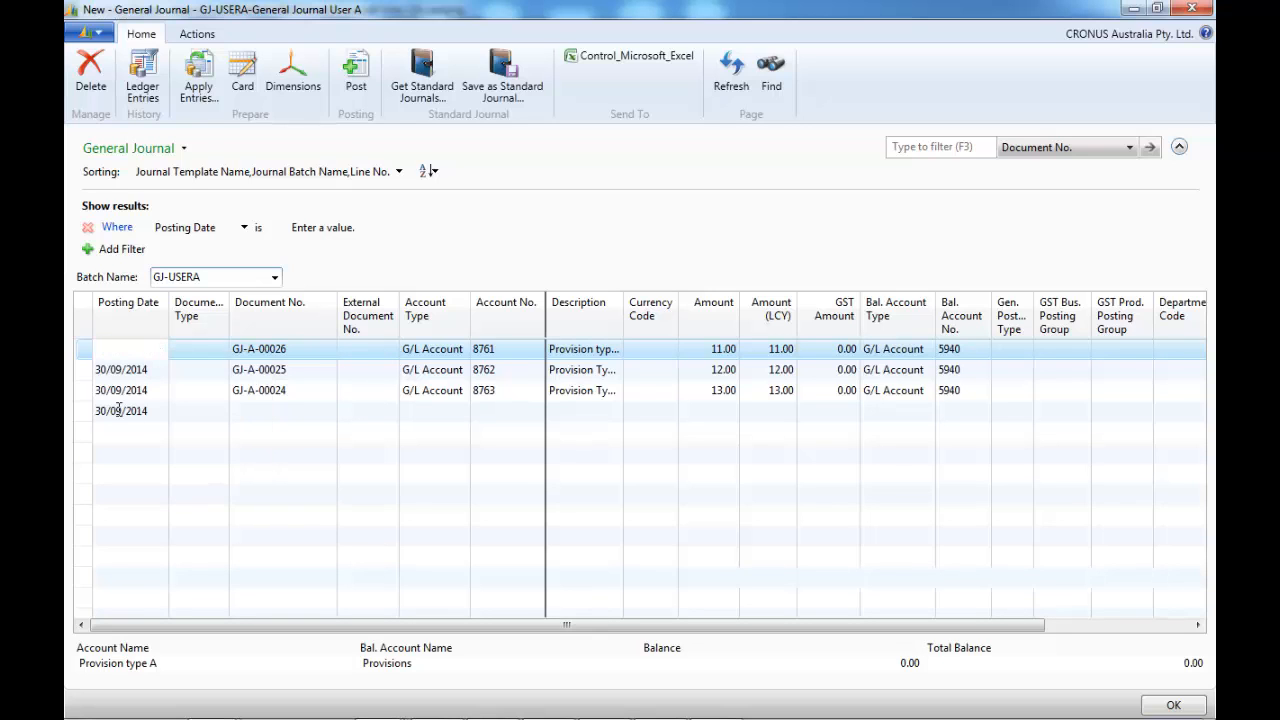
right_click(120, 410)
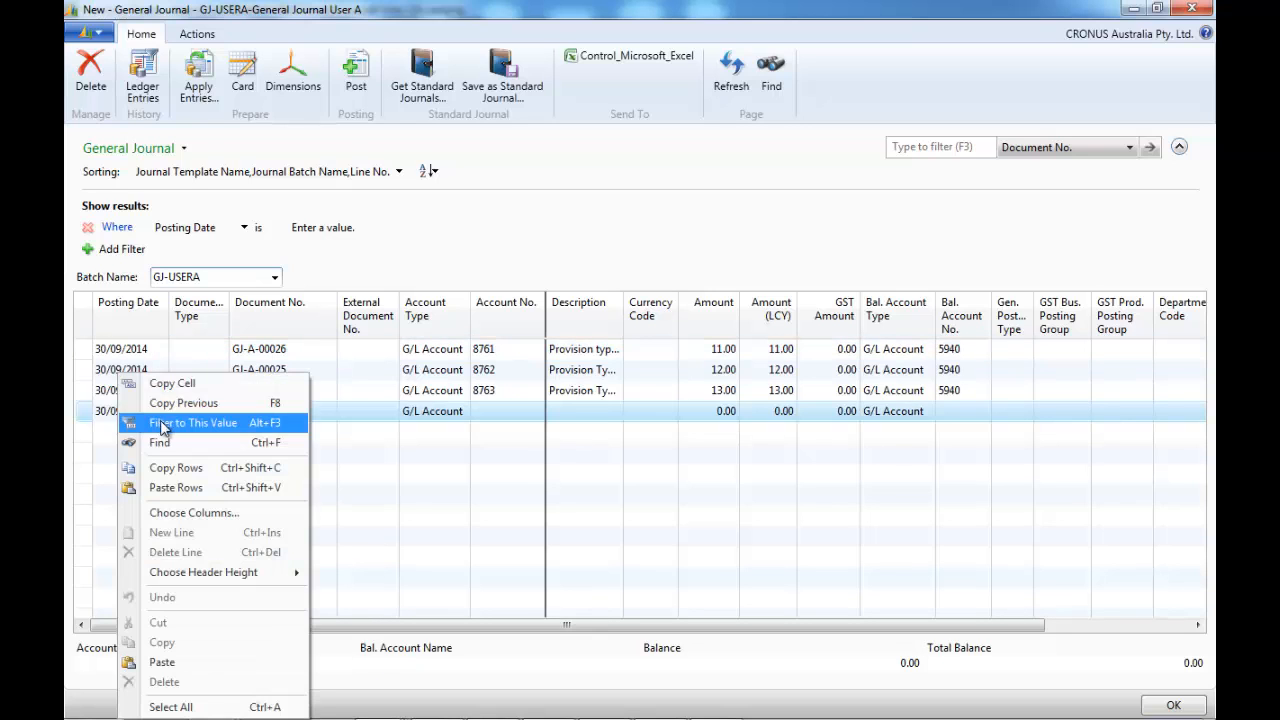
click(158, 487)
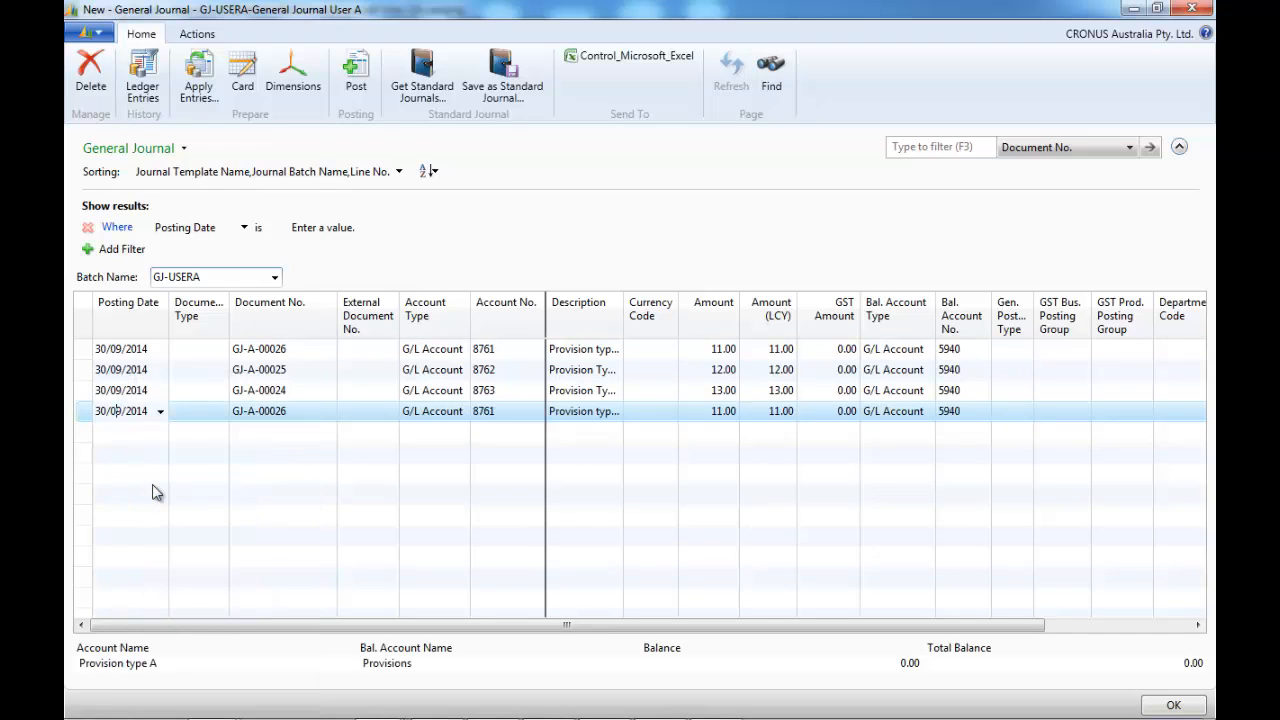
right_click(89, 350)
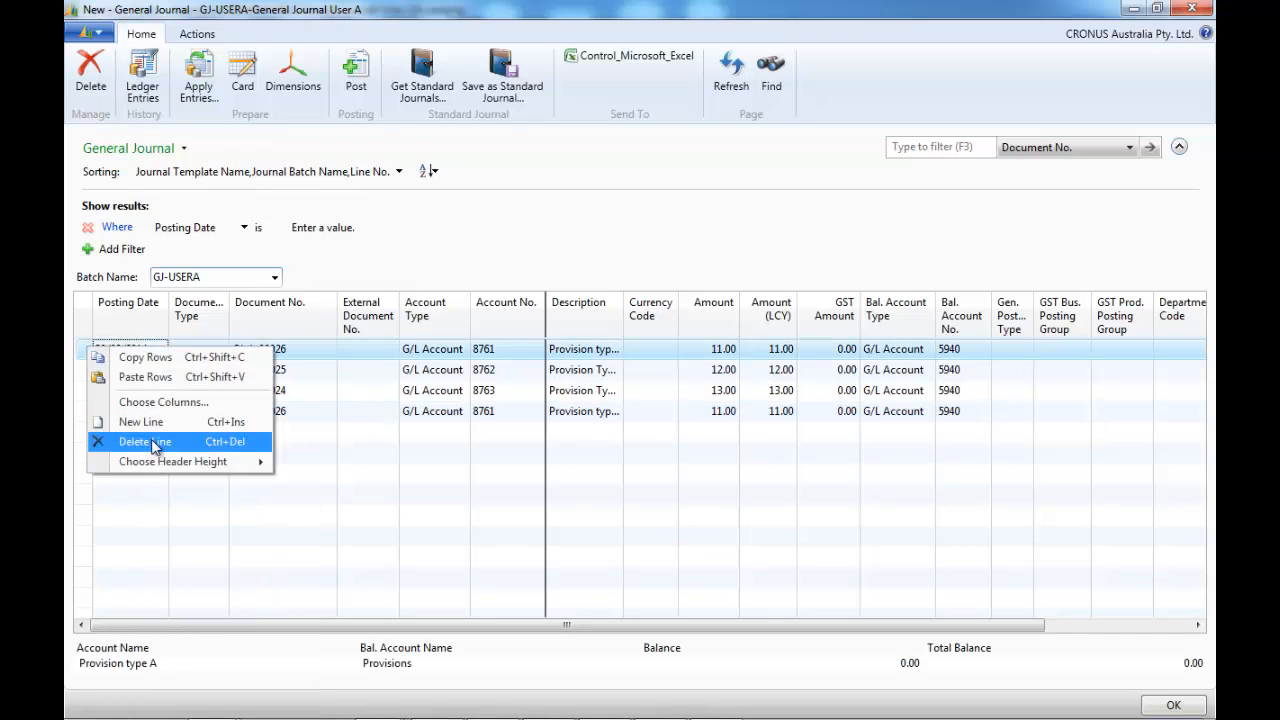
click(153, 440)
click(661, 391)
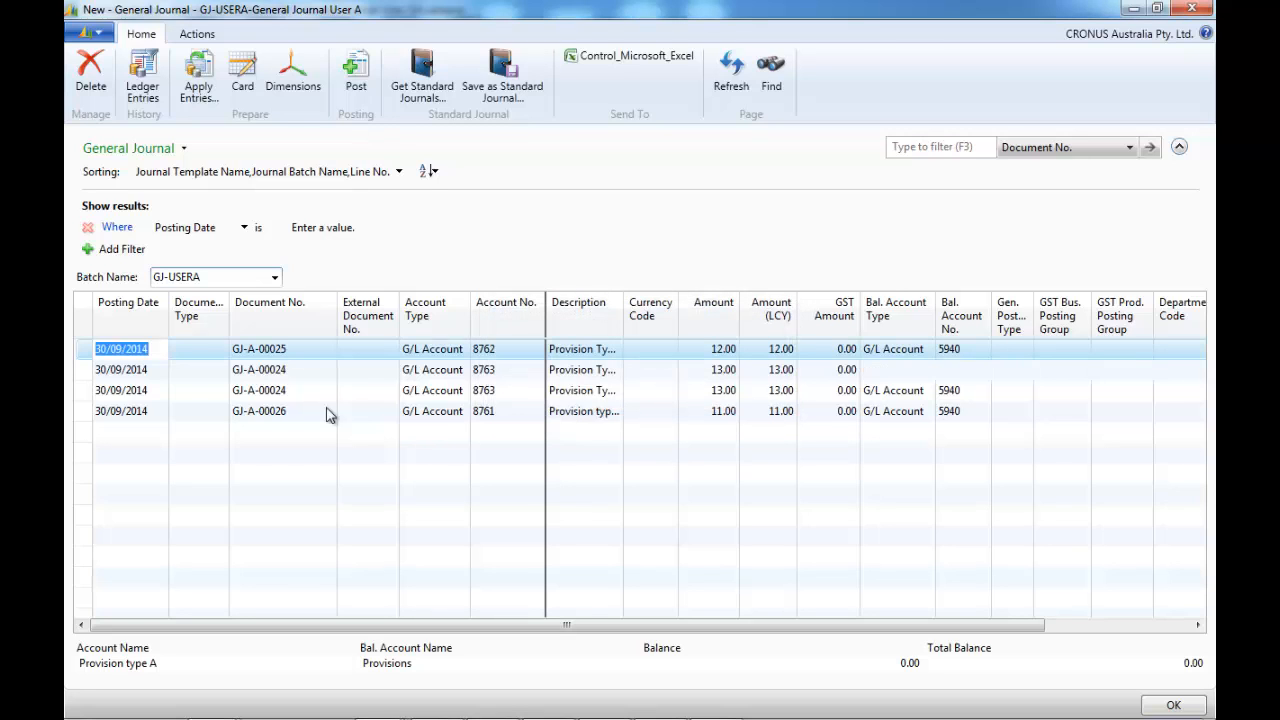
- Filter the journal to document number GJ-A-00024 and post only that line
right_click(93, 373)
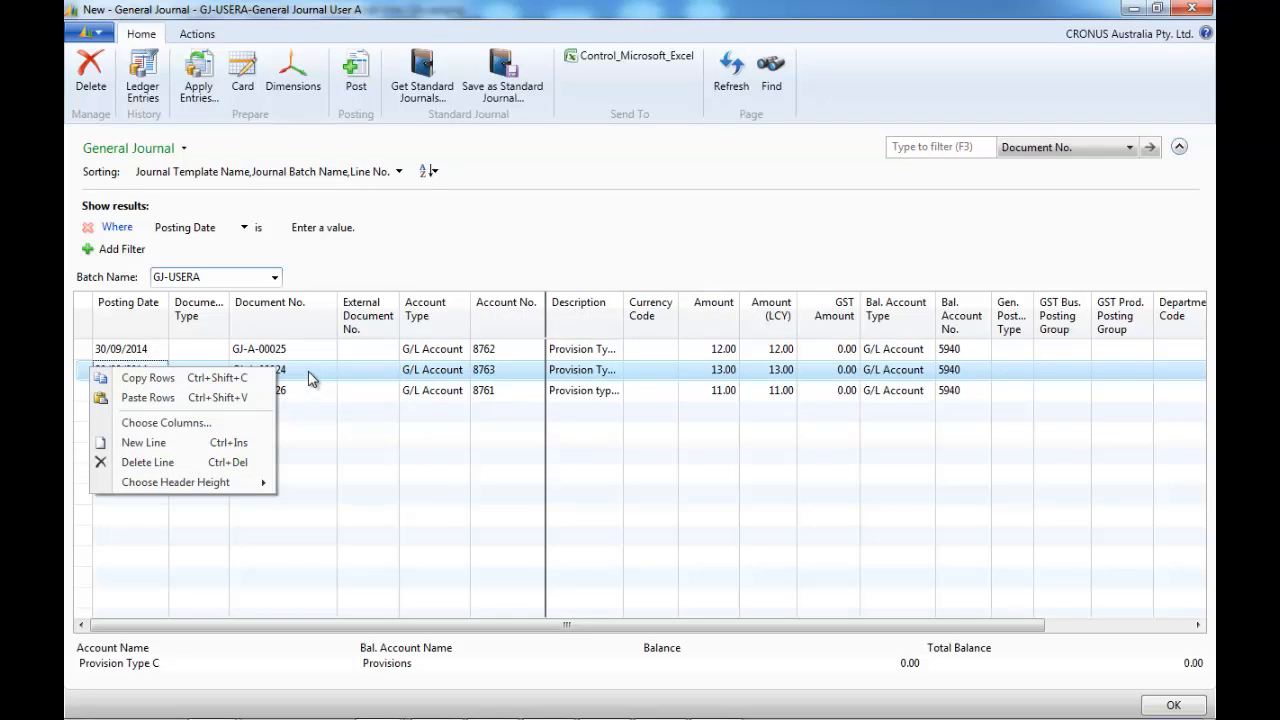
click(310, 376)
right_click(309, 372)
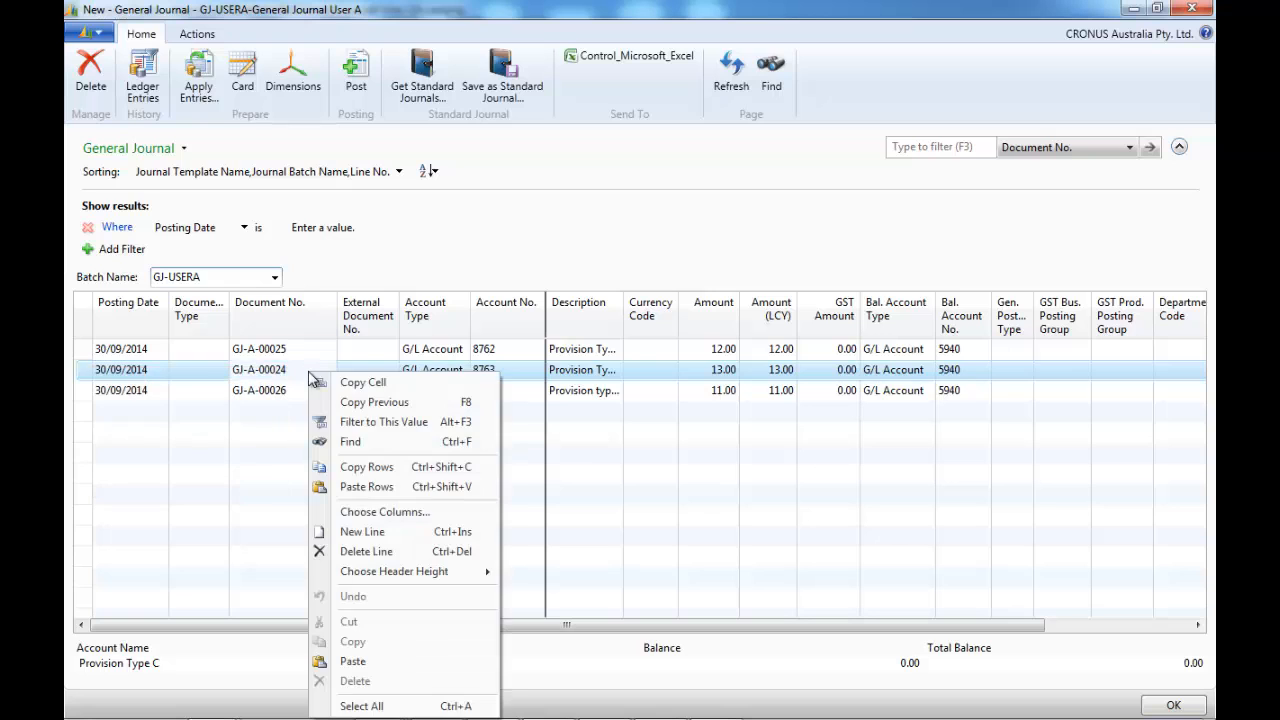
click(367, 426)
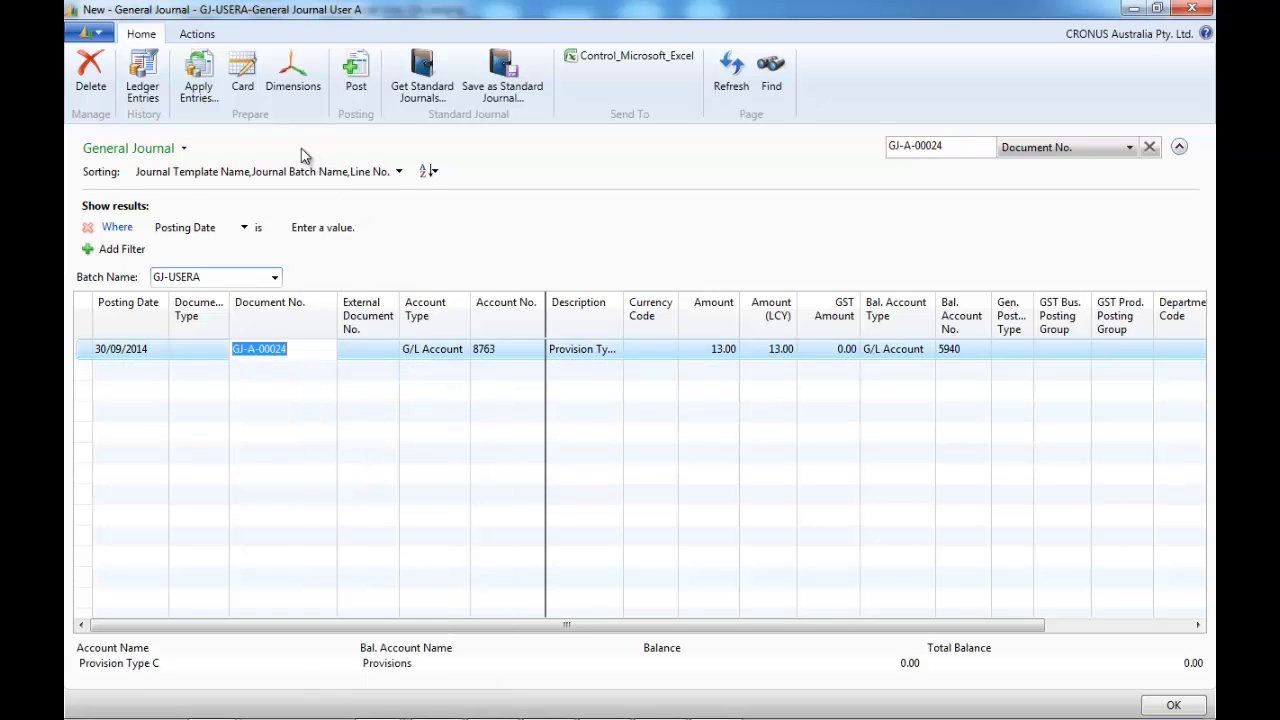
click(356, 75)
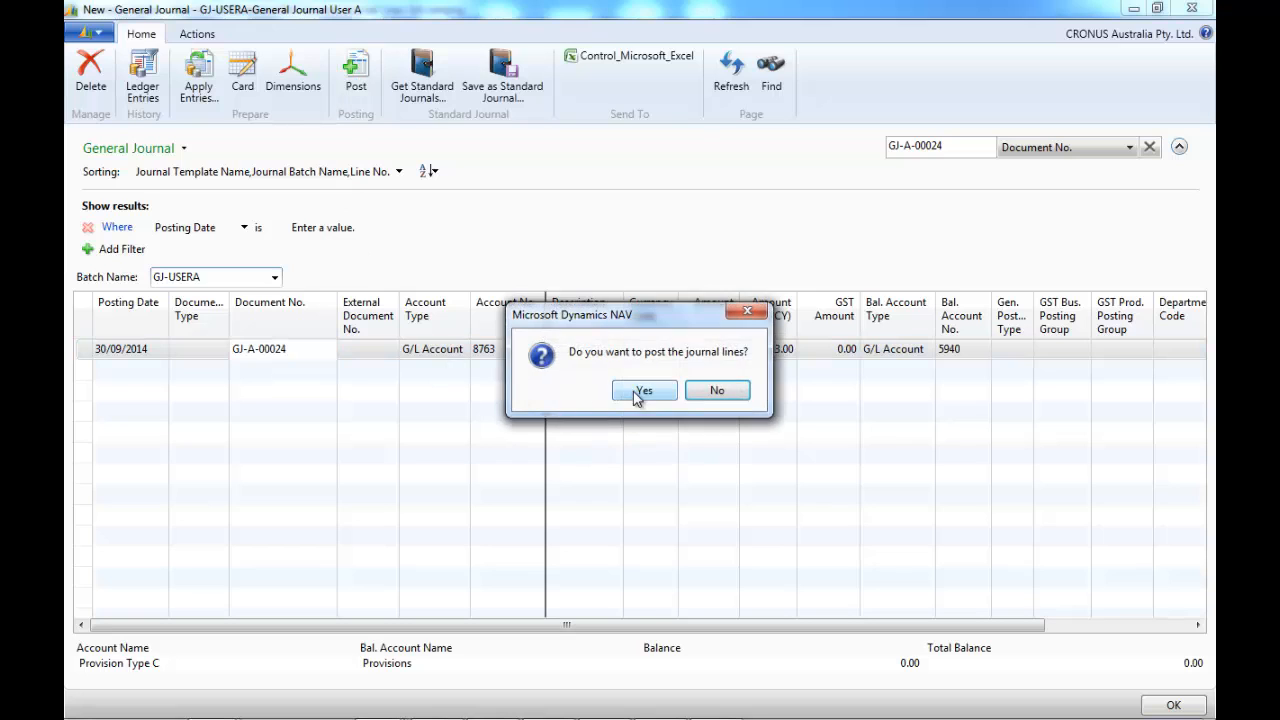
click(636, 390)
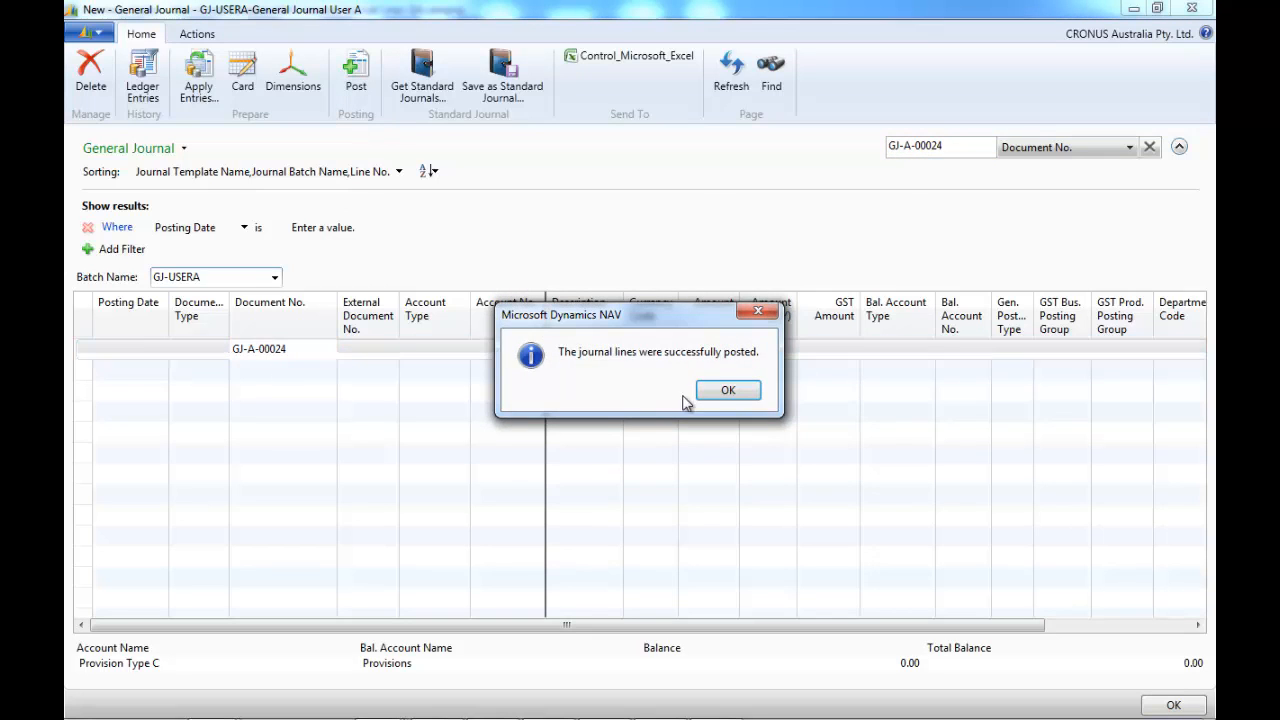
click(714, 395)
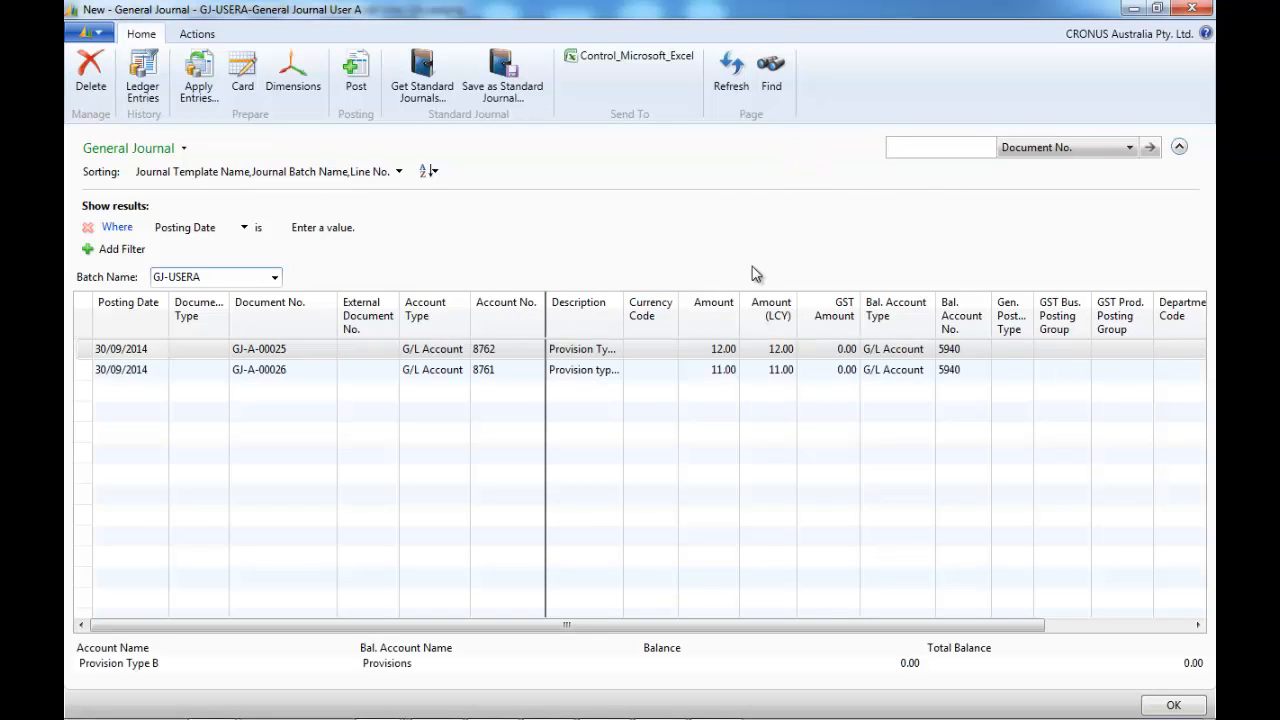
- Post the remaining journal lines GJ-A-00025 and GJ-A-00026
click(362, 90)
click(636, 391)
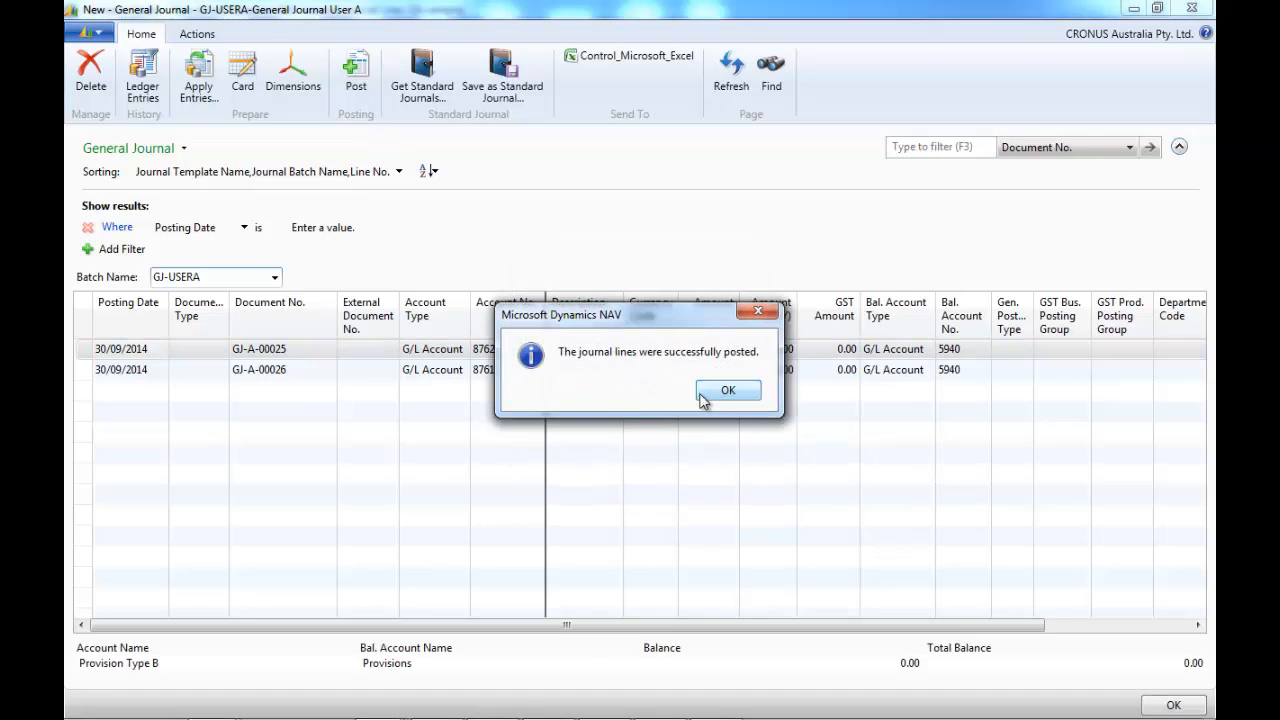
click(712, 397)
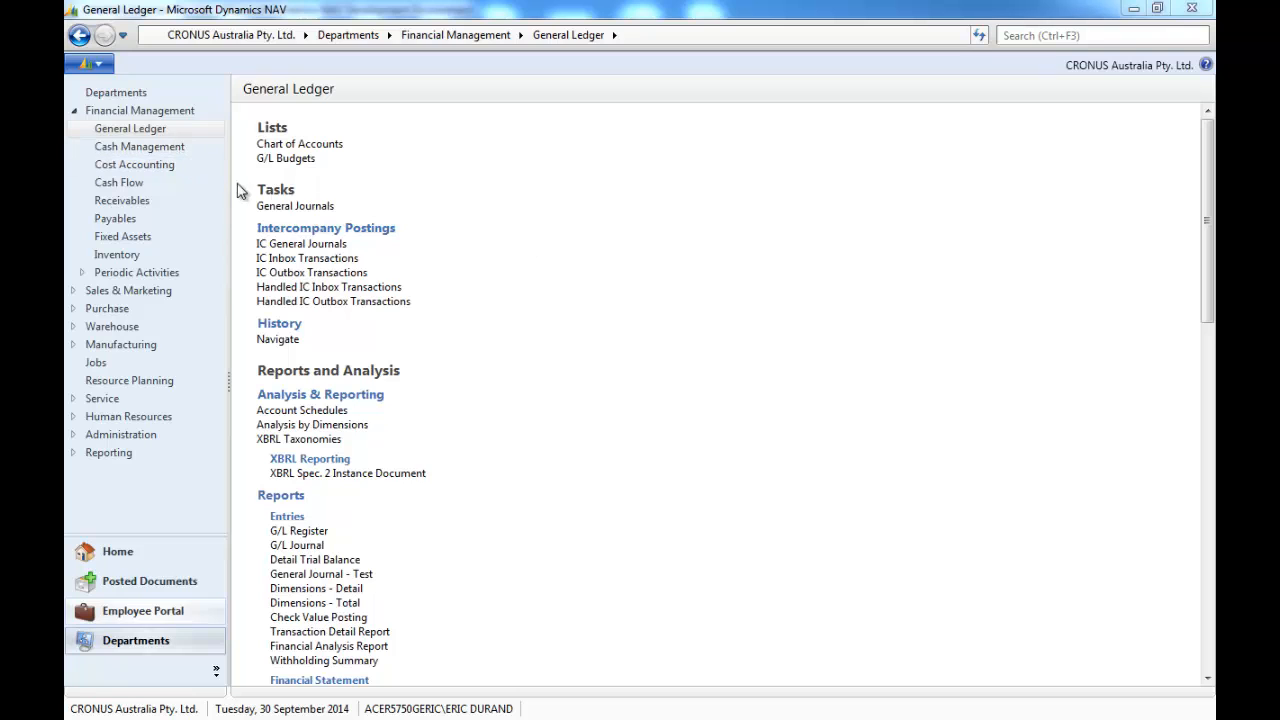
- Open the general journal again and select batch GJ-USERA from the full general journal batches list
click(300, 213)
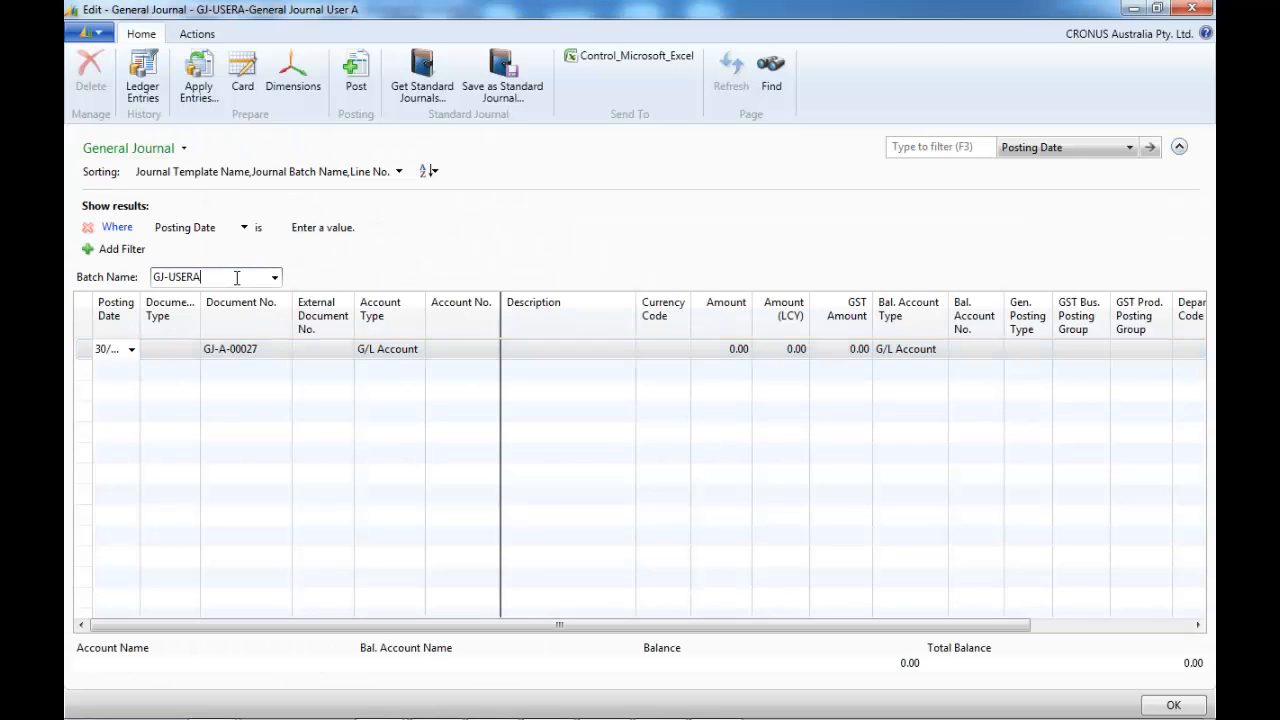
right_click(237, 277)
click(302, 310)
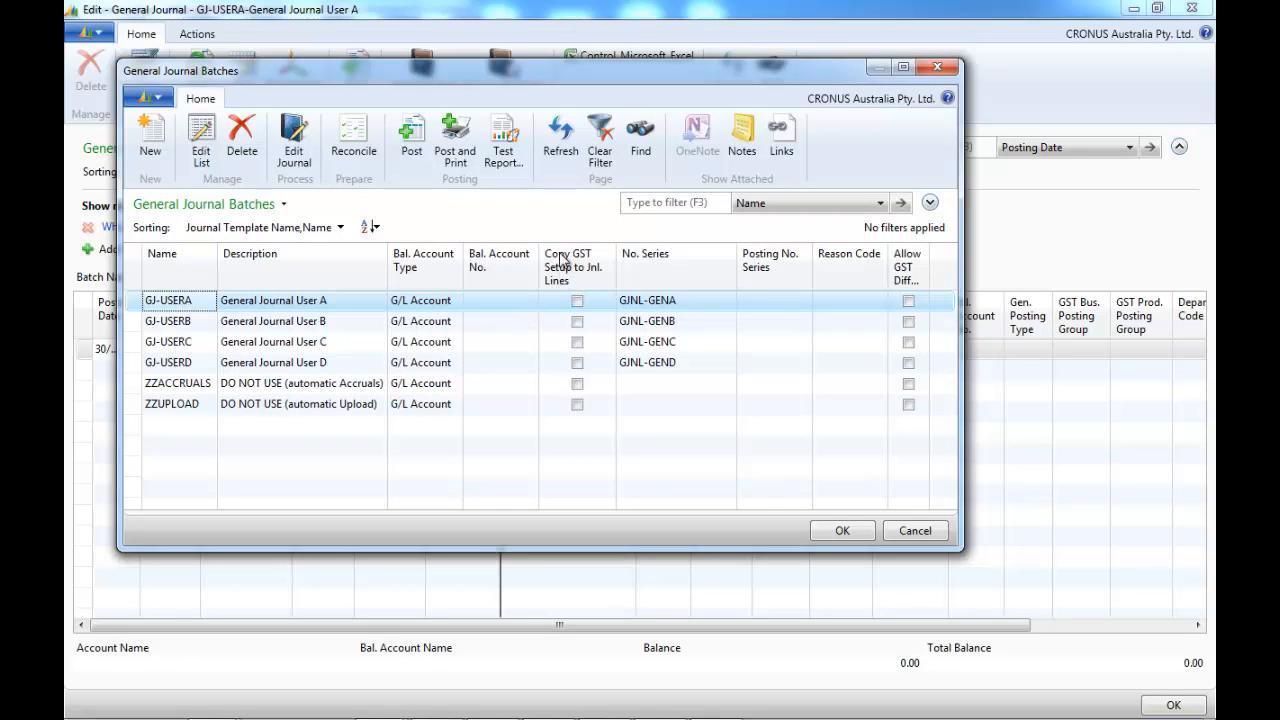
click(840, 531)
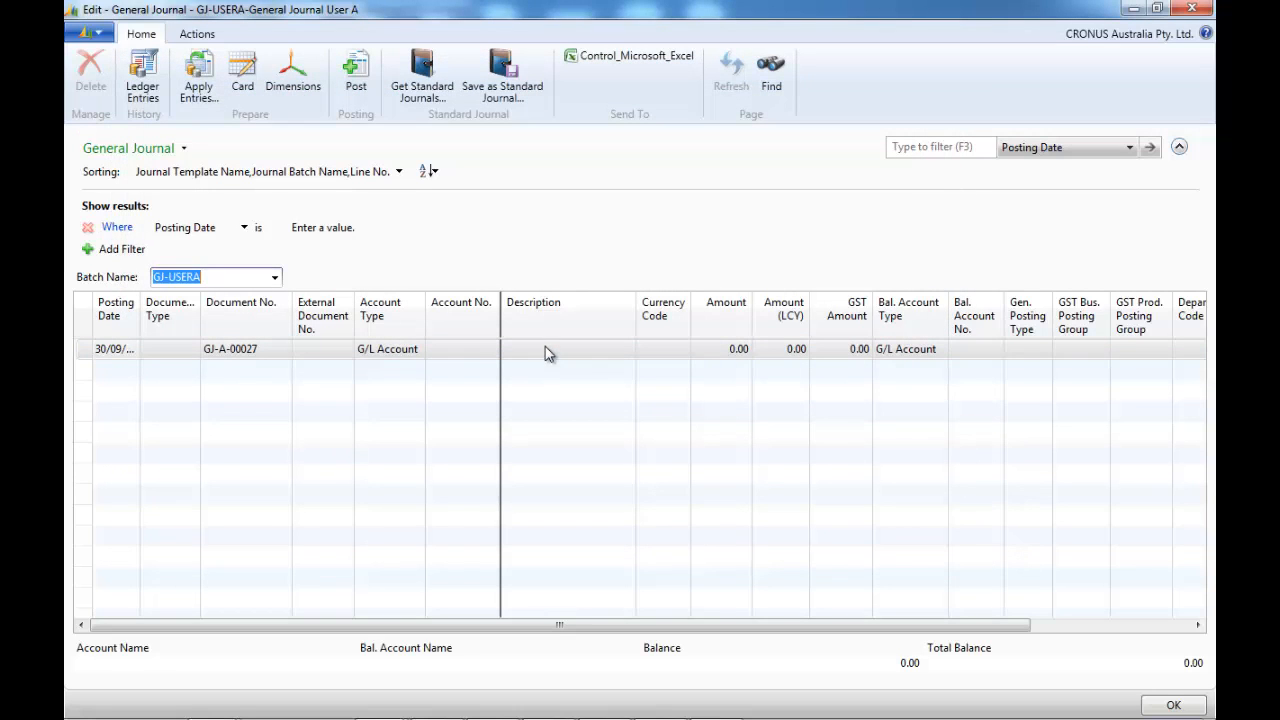
- Enter a general journal line for the Bank Charges G/L account with an amount of 10.00
click(463, 349)
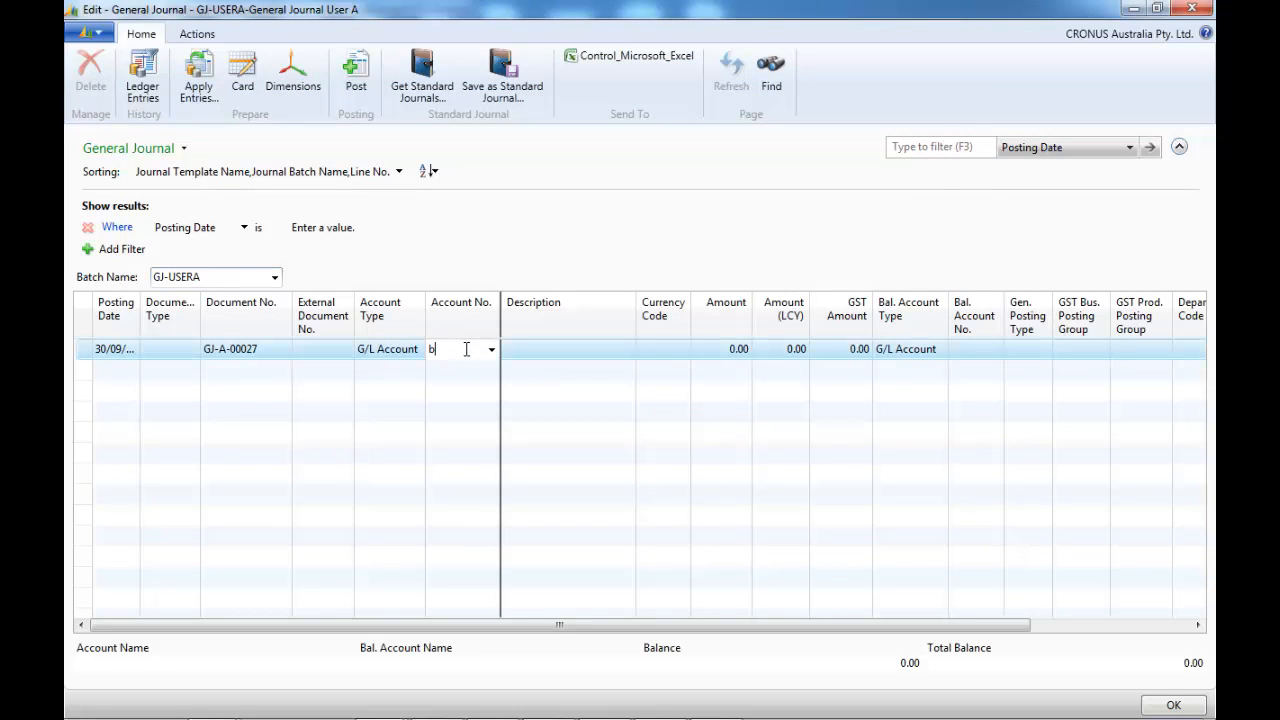
text(bank charges)
key(Tab)
key(Tab)
key(Tab)
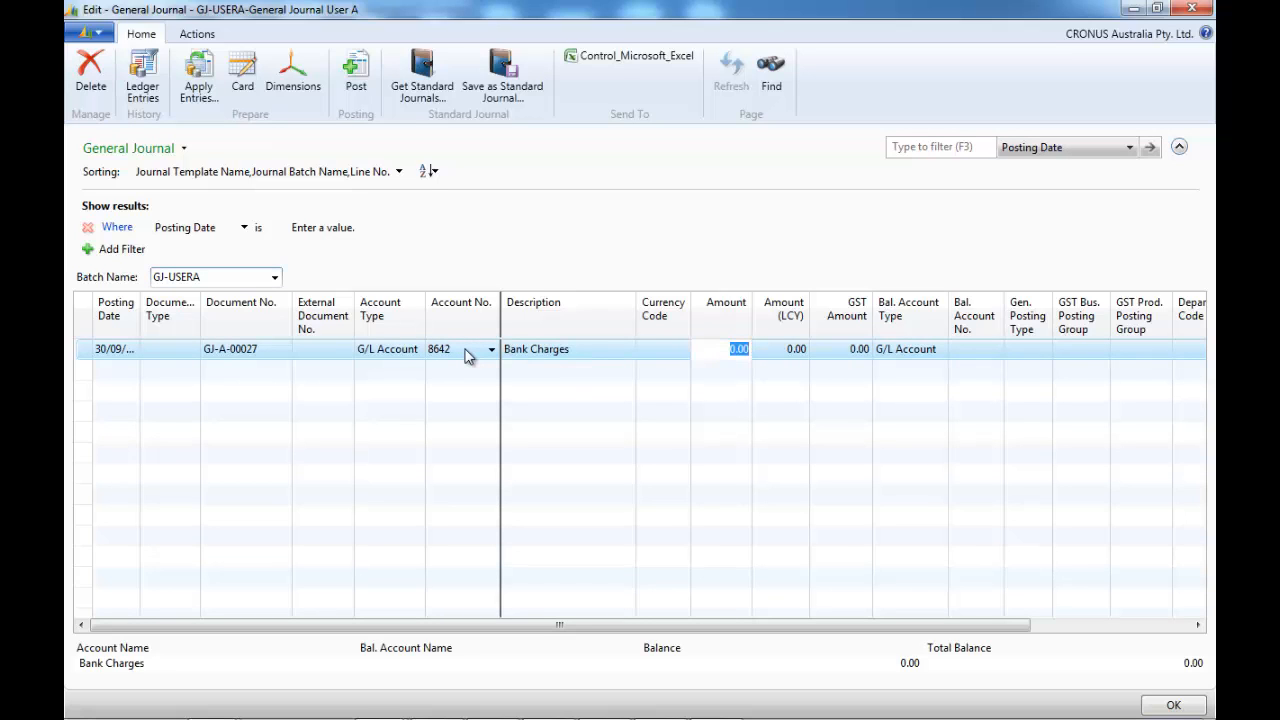
text(10)
key(Tab)
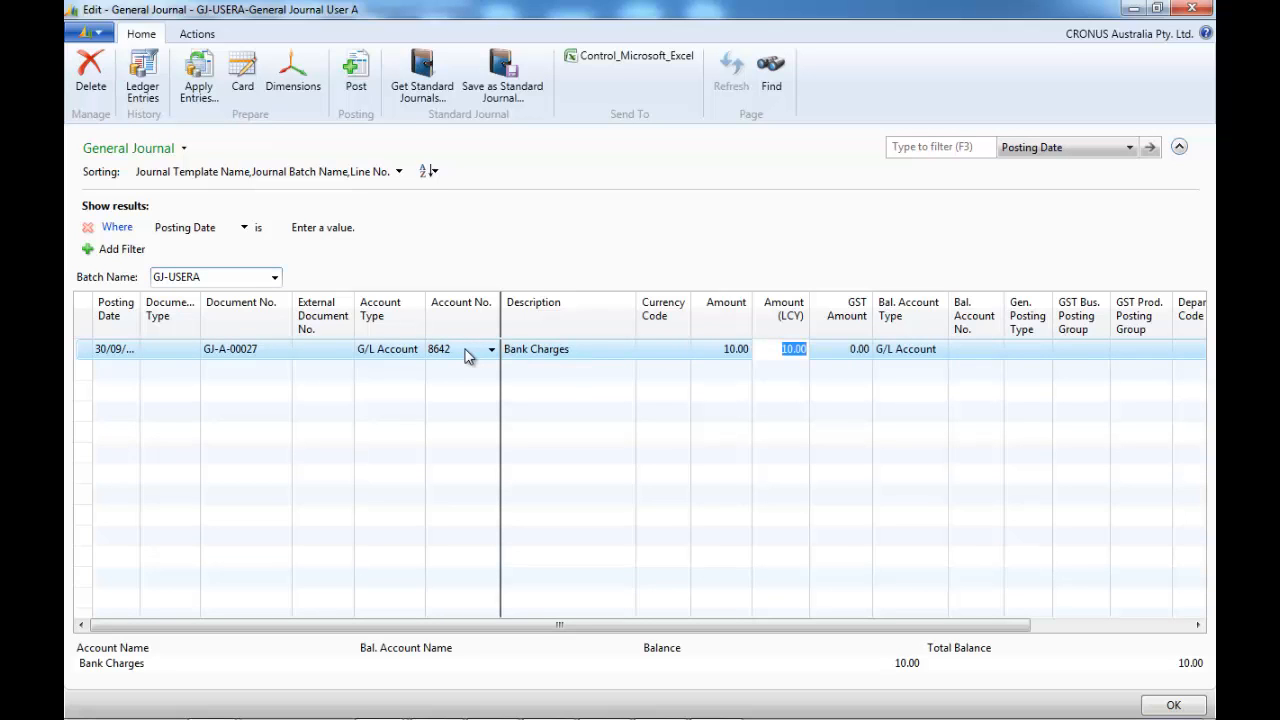
- Set the bank charges line's balancing account type to Bank Account and its balancing account to CBA
click(940, 355)
click(933, 431)
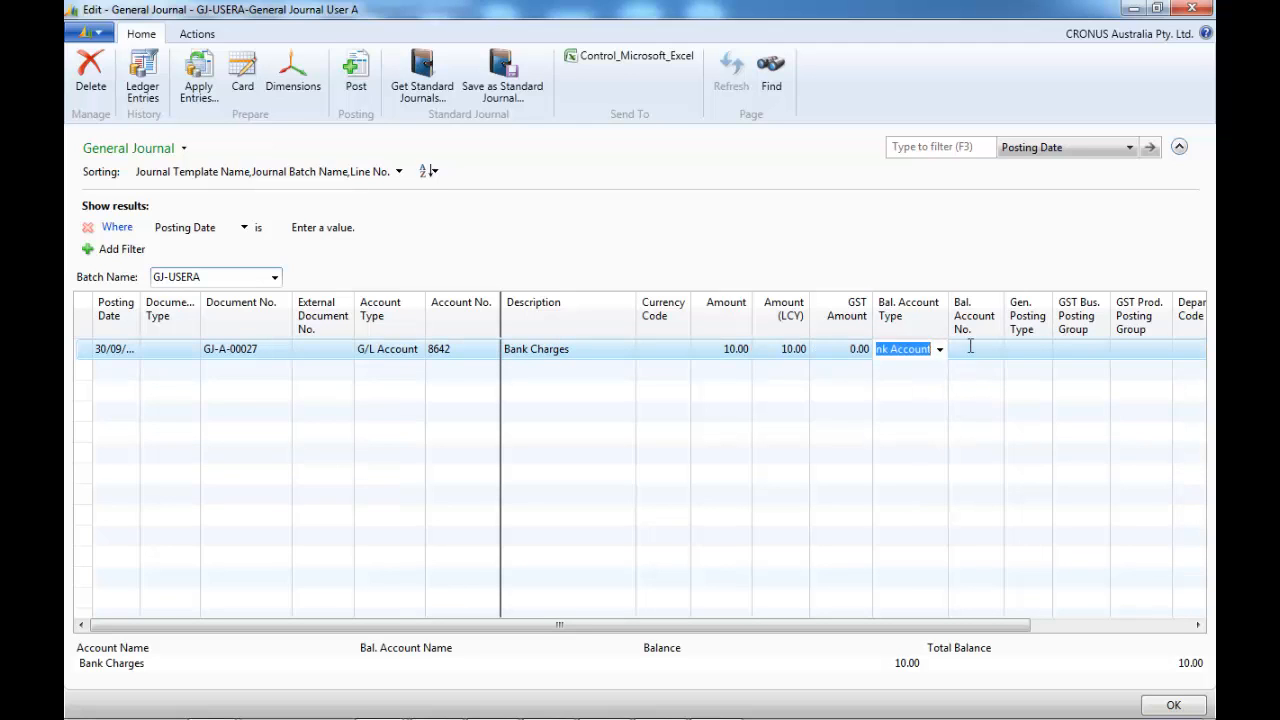
click(970, 346)
text(cba)
key(Tab)
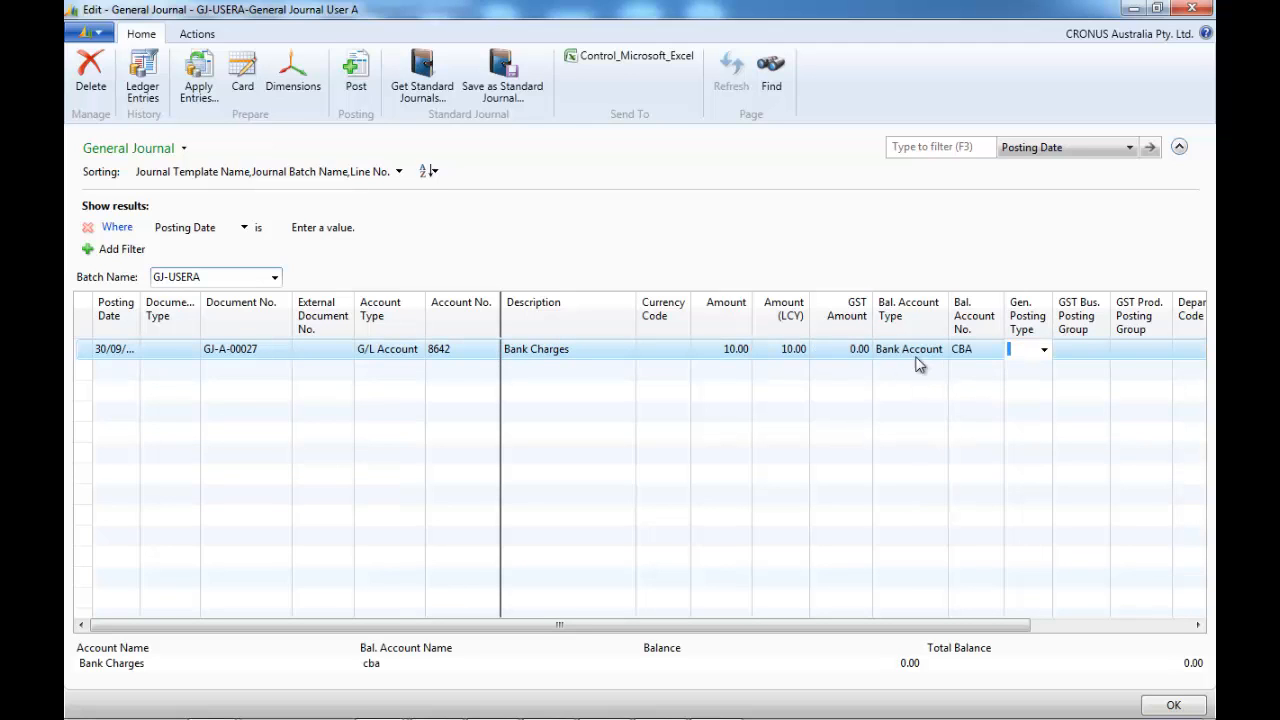
- Set the bank charges line's general posting type to Purchase, GST business posting group to NATIONAL and GST product posting group to GST10
click(1044, 352)
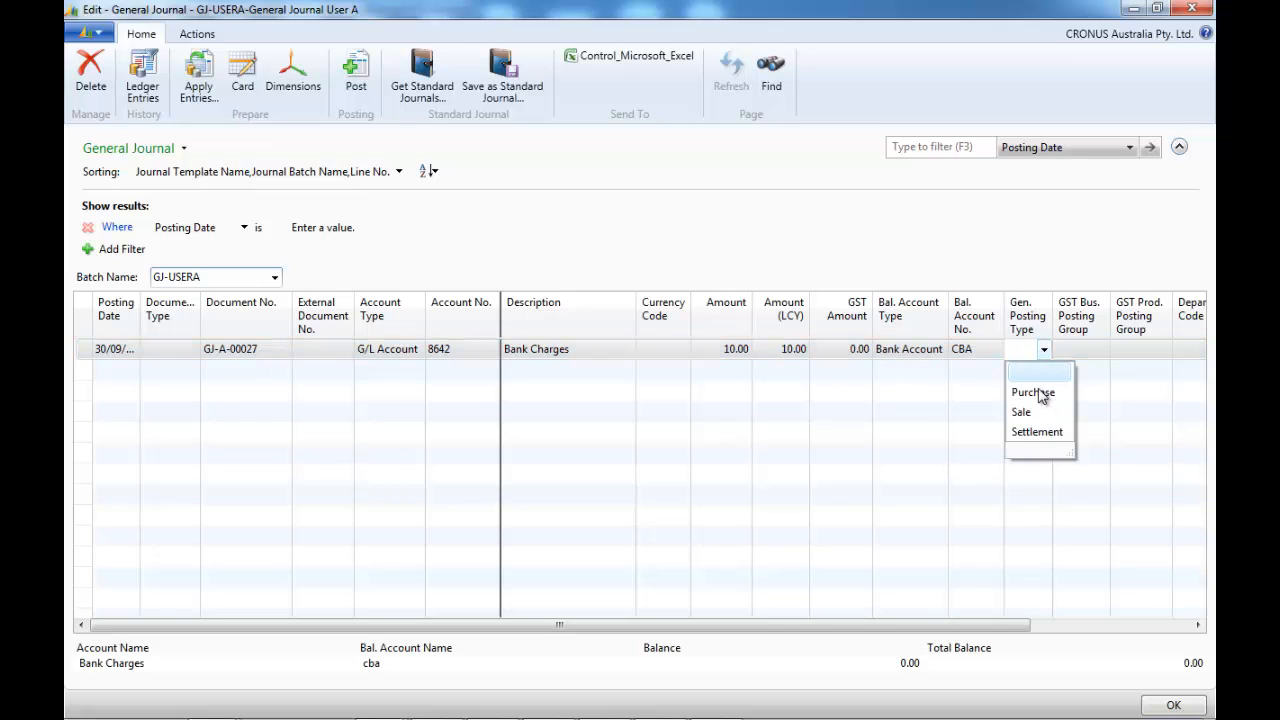
click(1042, 391)
click(1089, 352)
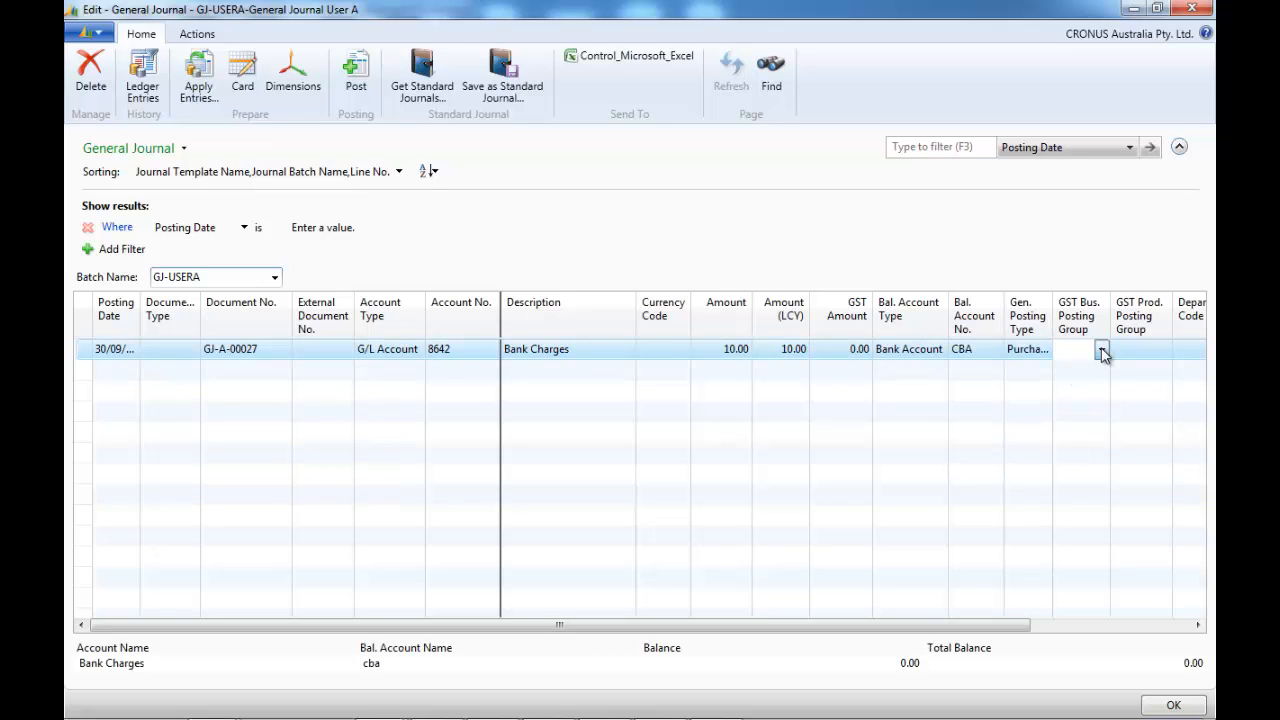
click(1101, 349)
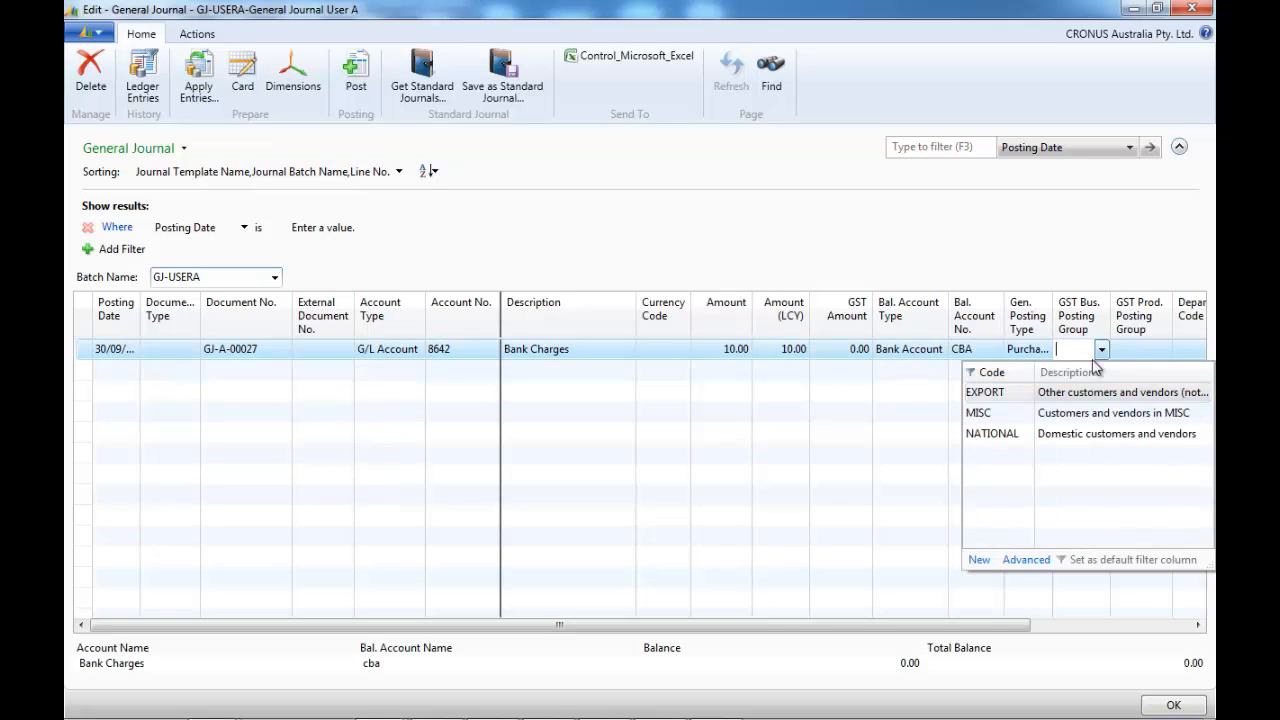
click(1062, 434)
click(1150, 349)
click(1162, 352)
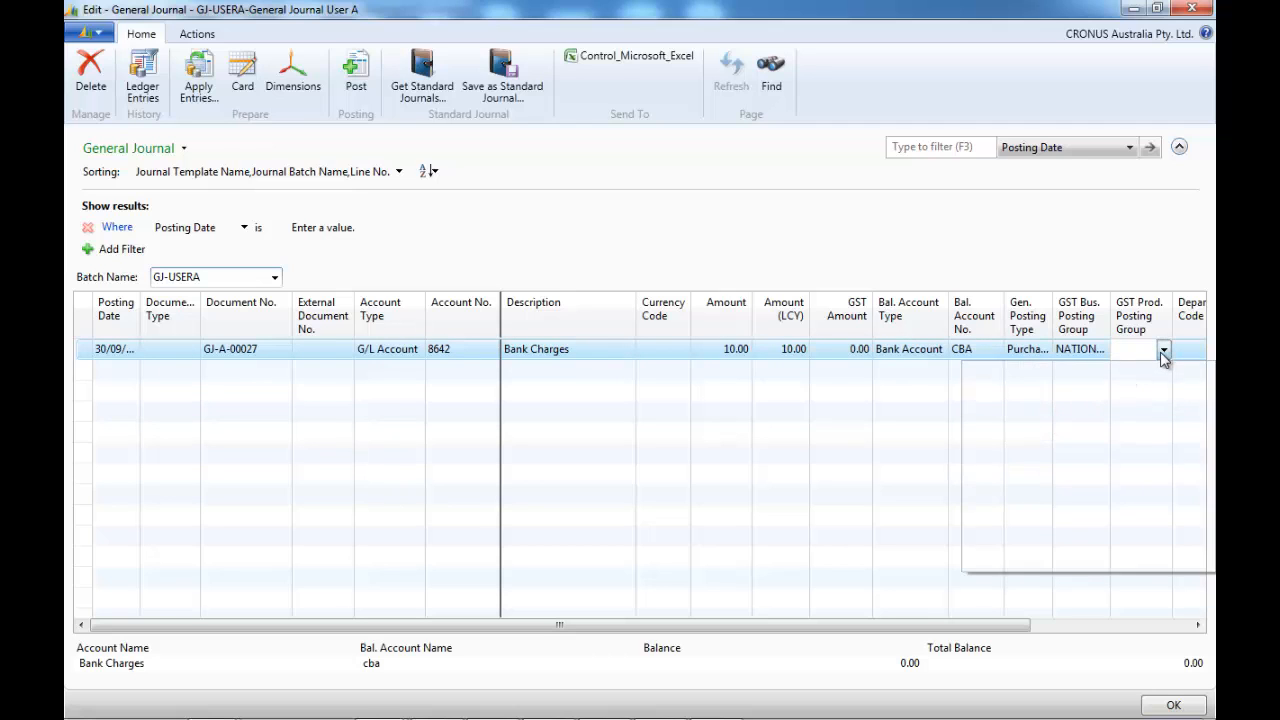
click(1050, 415)
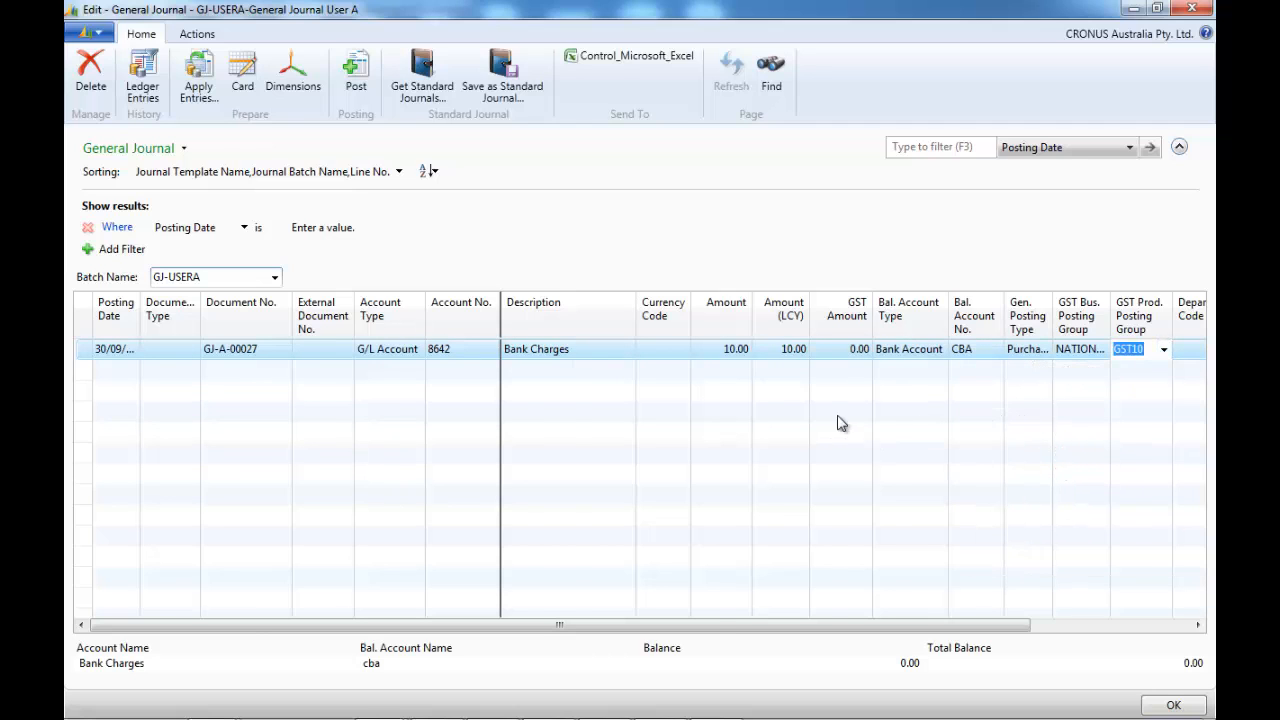
key(Tab)
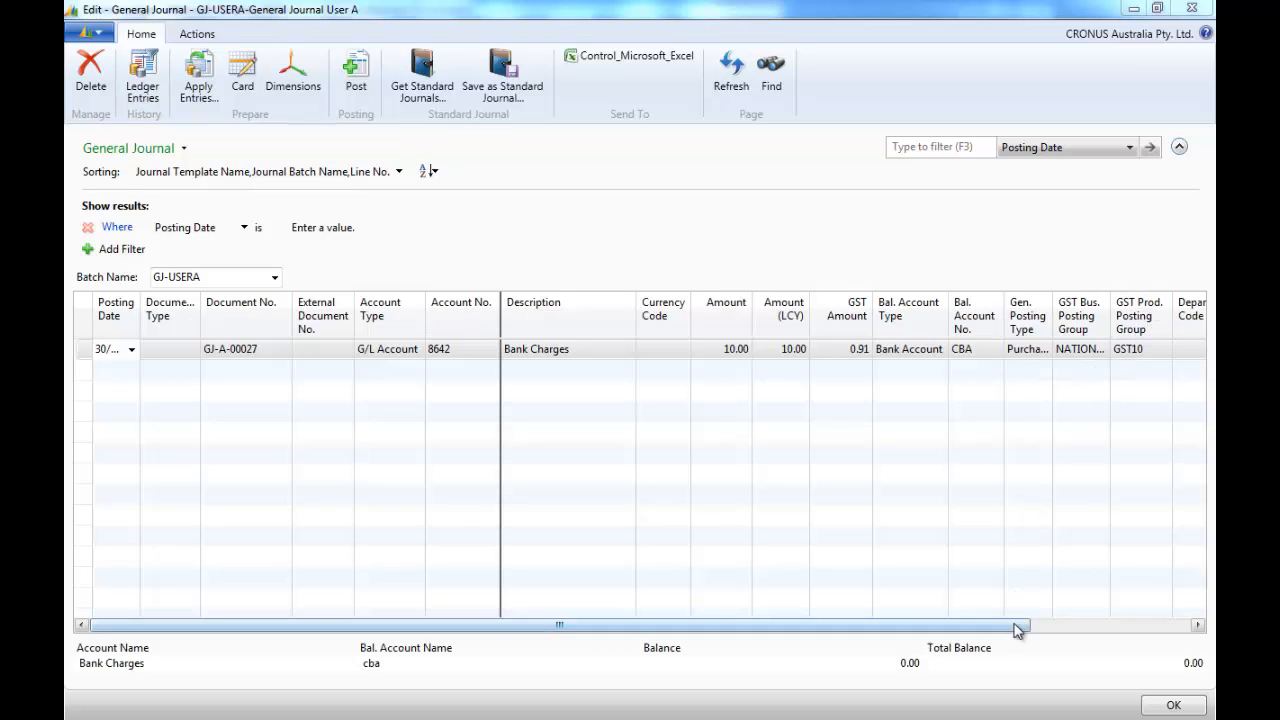
- Examine the additional columns available for the general journal in its column customisation
drag(1015, 628, 1146, 628)
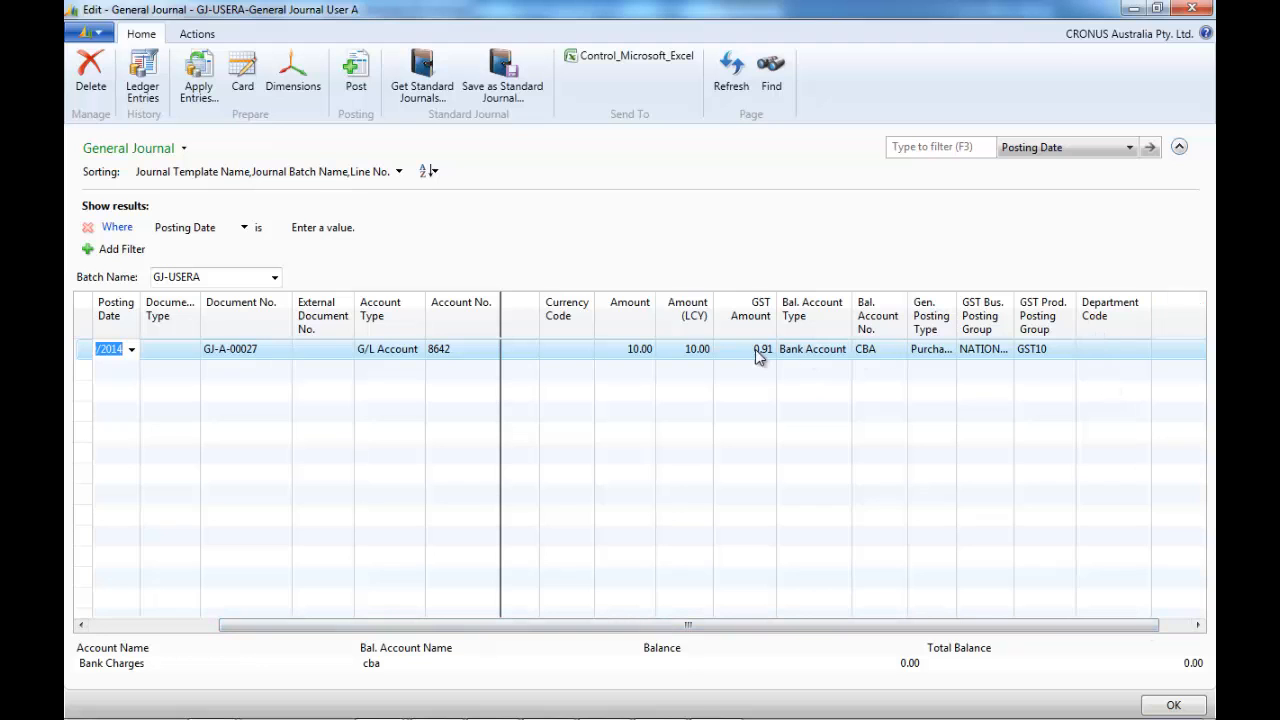
right_click(620, 304)
click(677, 342)
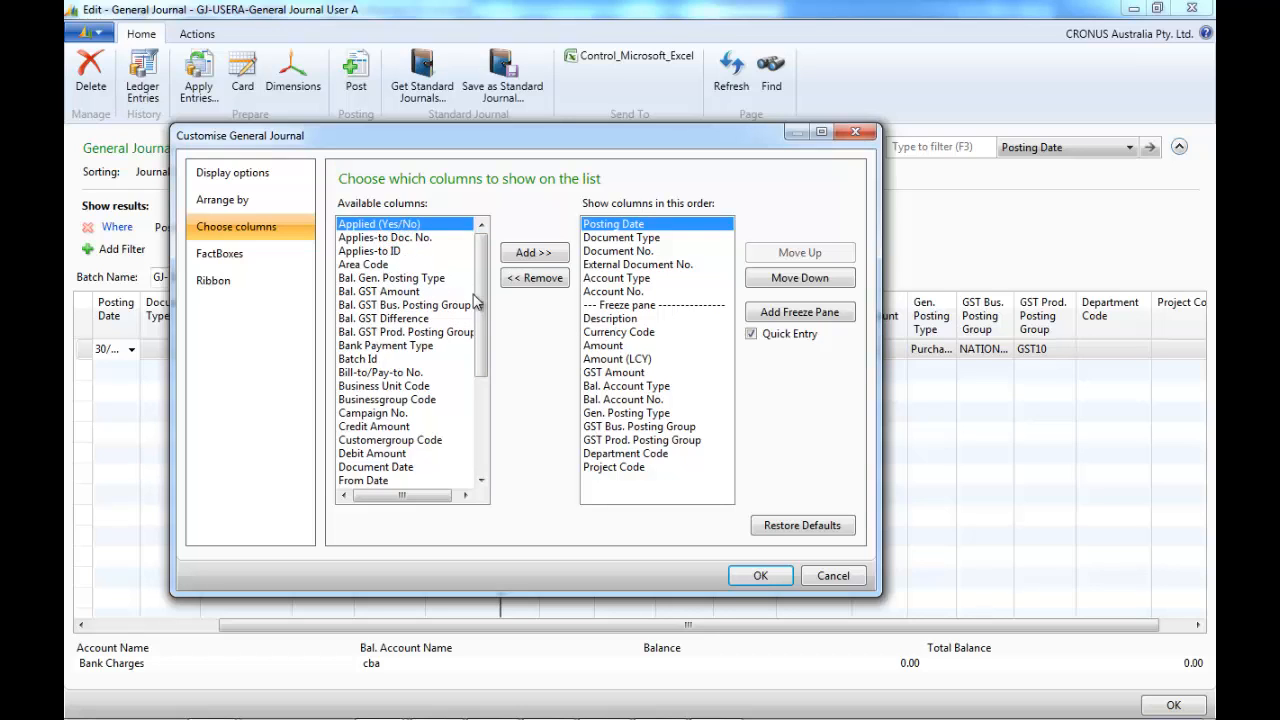
drag(479, 303, 497, 421)
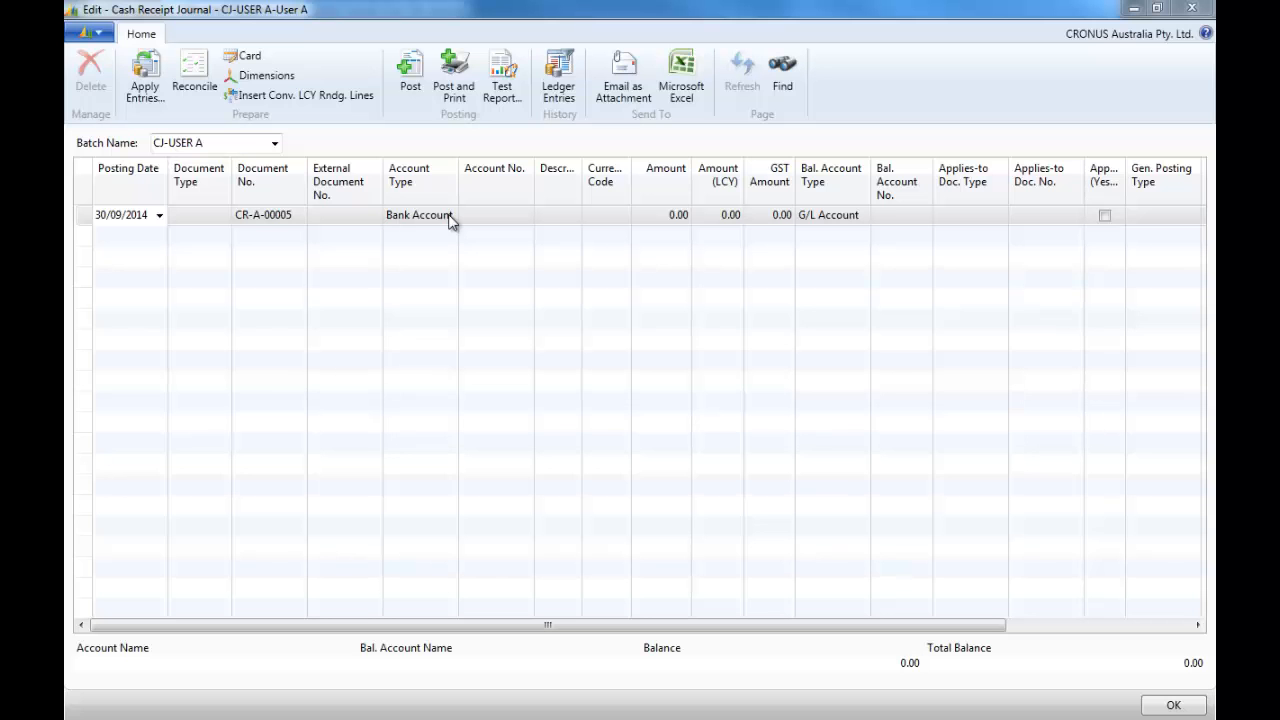
- Enter a cash receipt line in batch CJ-USER A with account type Customer and The Cannon Group PLC as the account
click(449, 216)
click(450, 215)
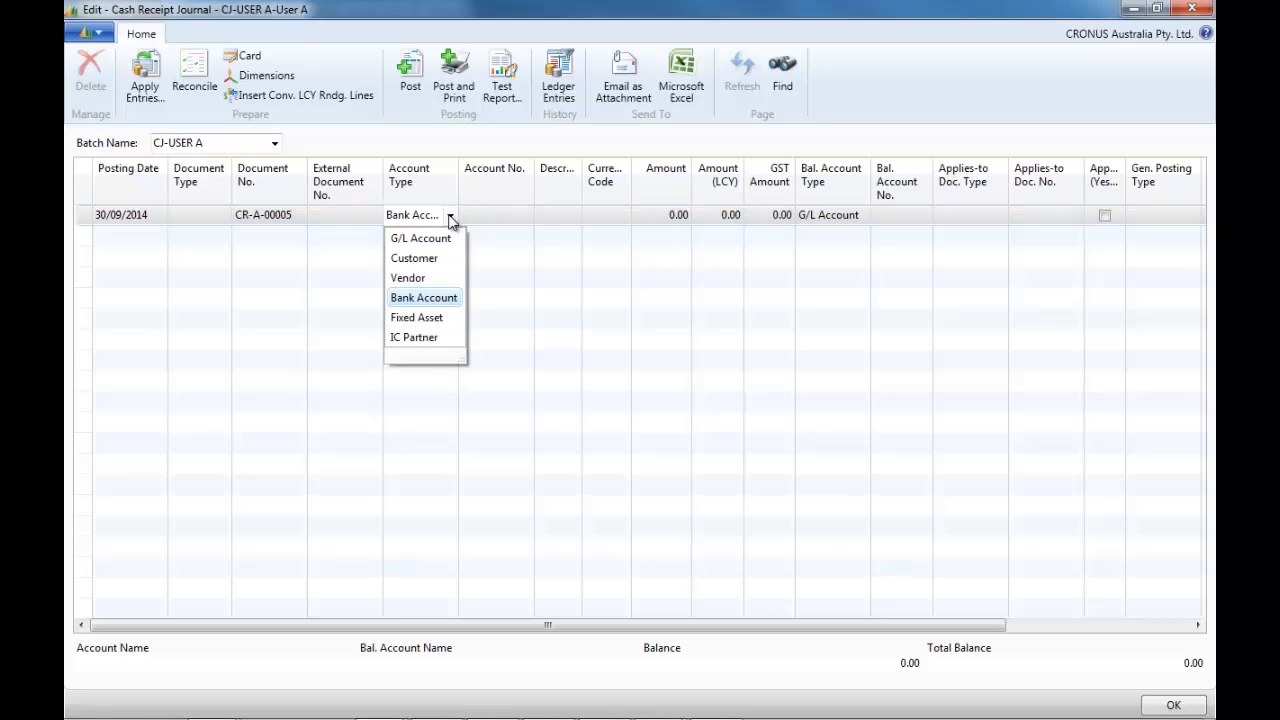
click(429, 259)
key(Tab)
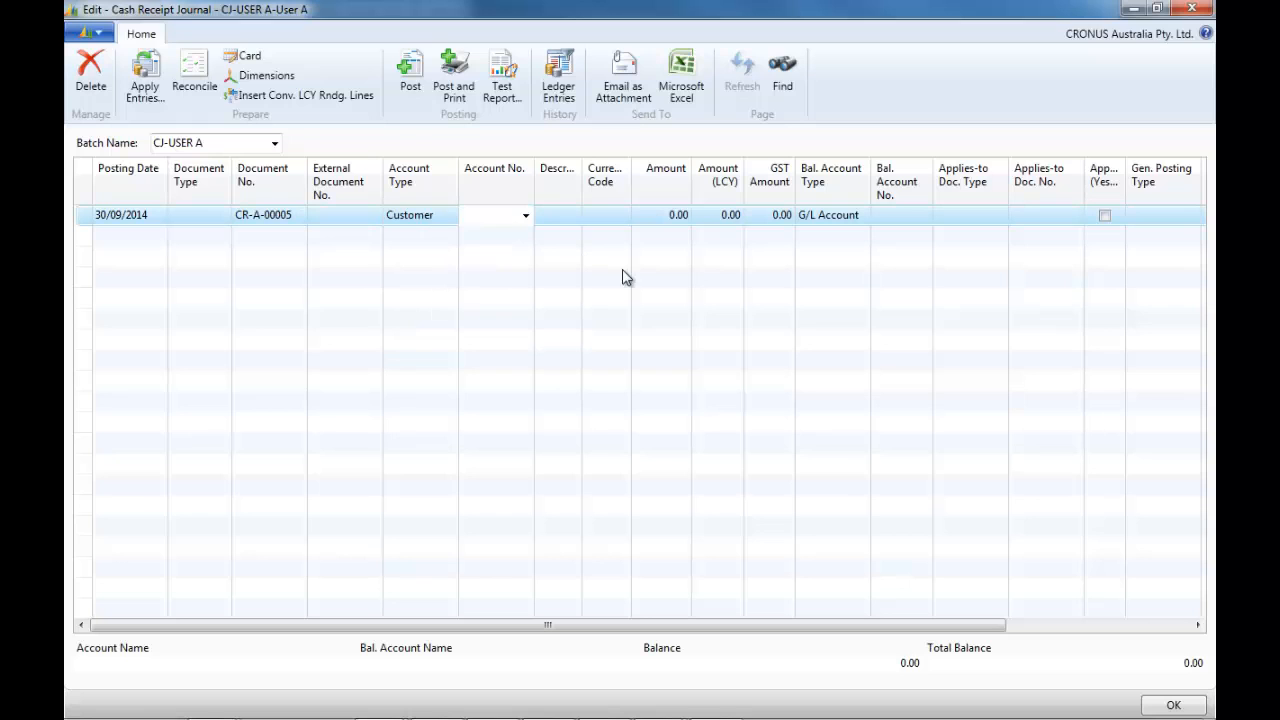
text(10000)
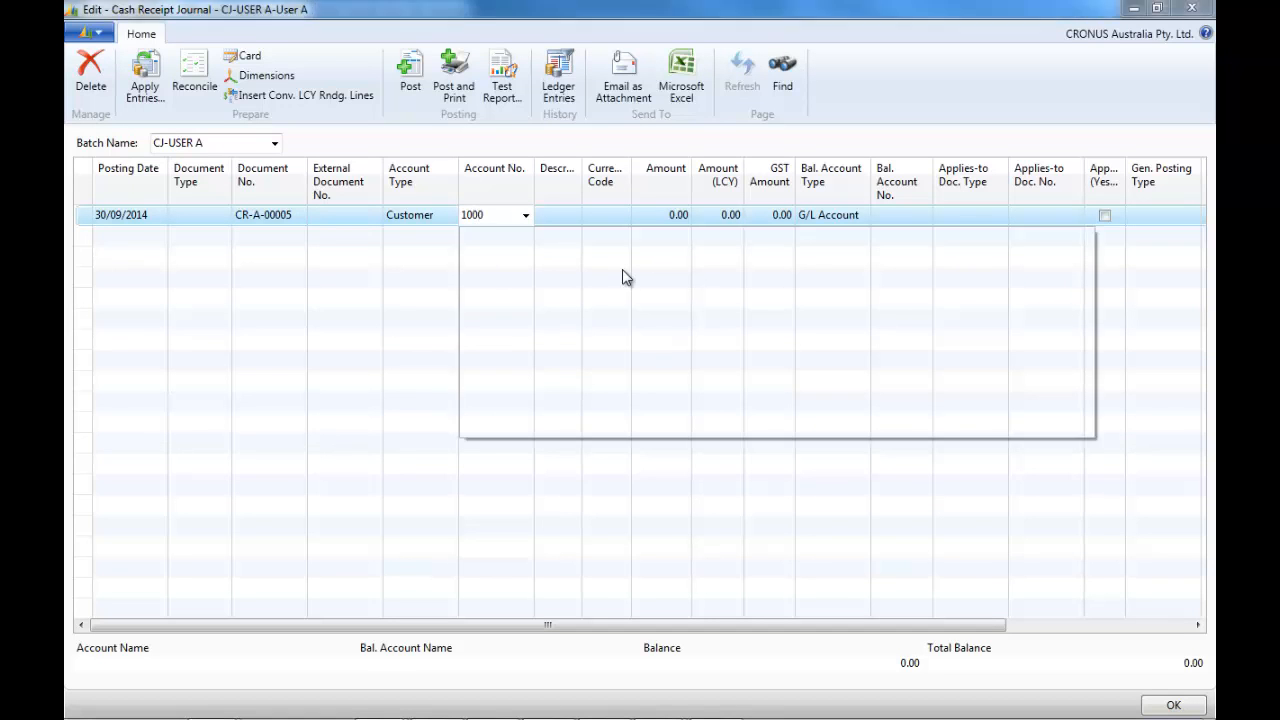
key(Tab)
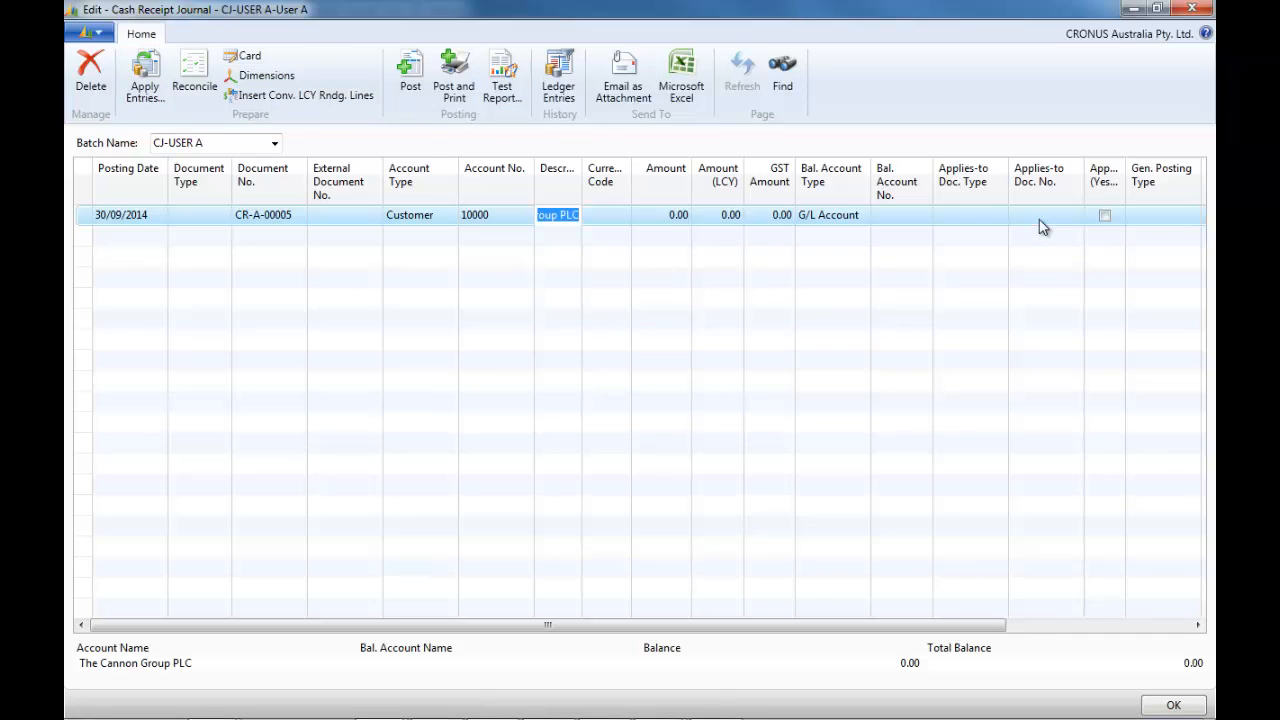
- Apply The Cannon Group PLC's receipt line directly to its 110.00 invoice through the applies-to document number
click(1065, 218)
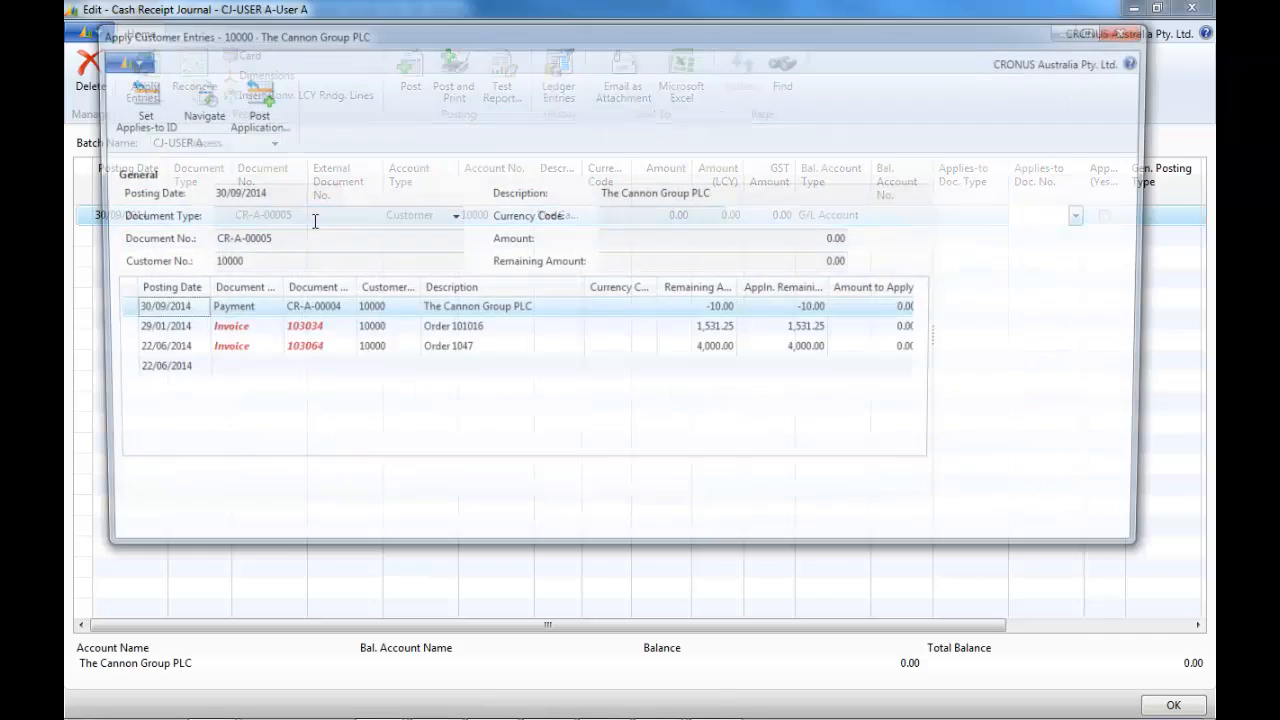
click(222, 375)
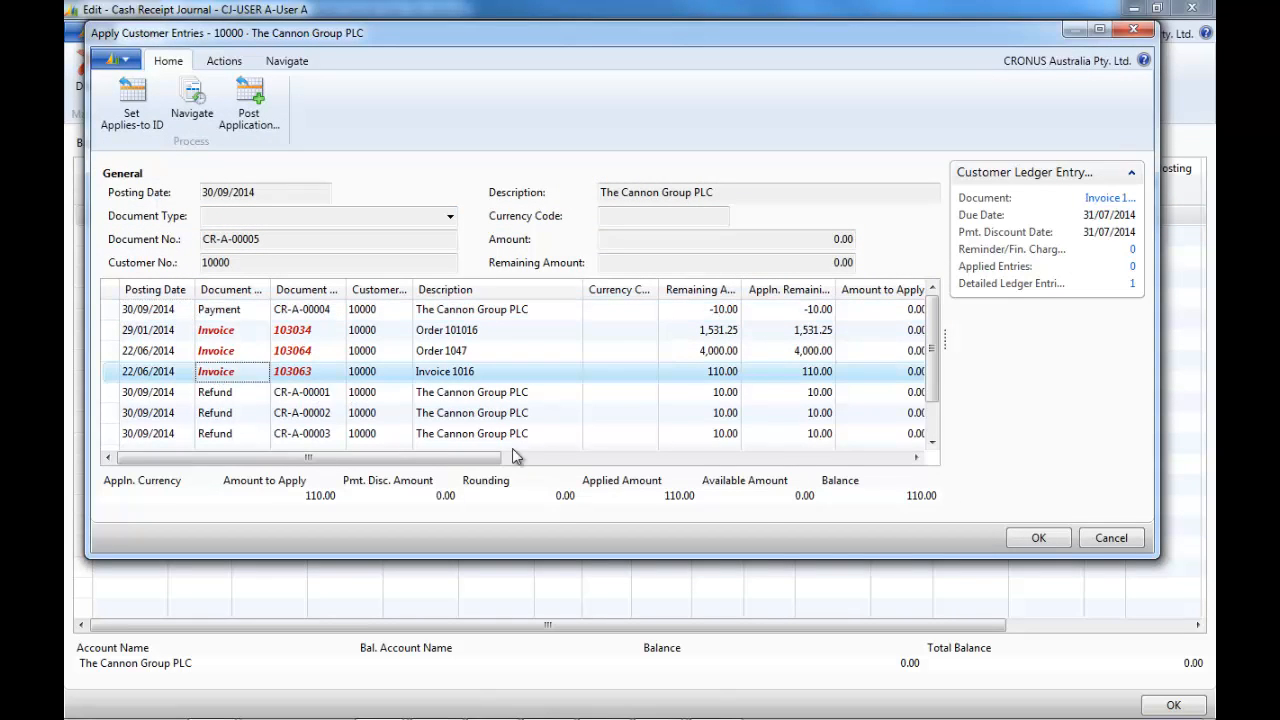
click(1044, 537)
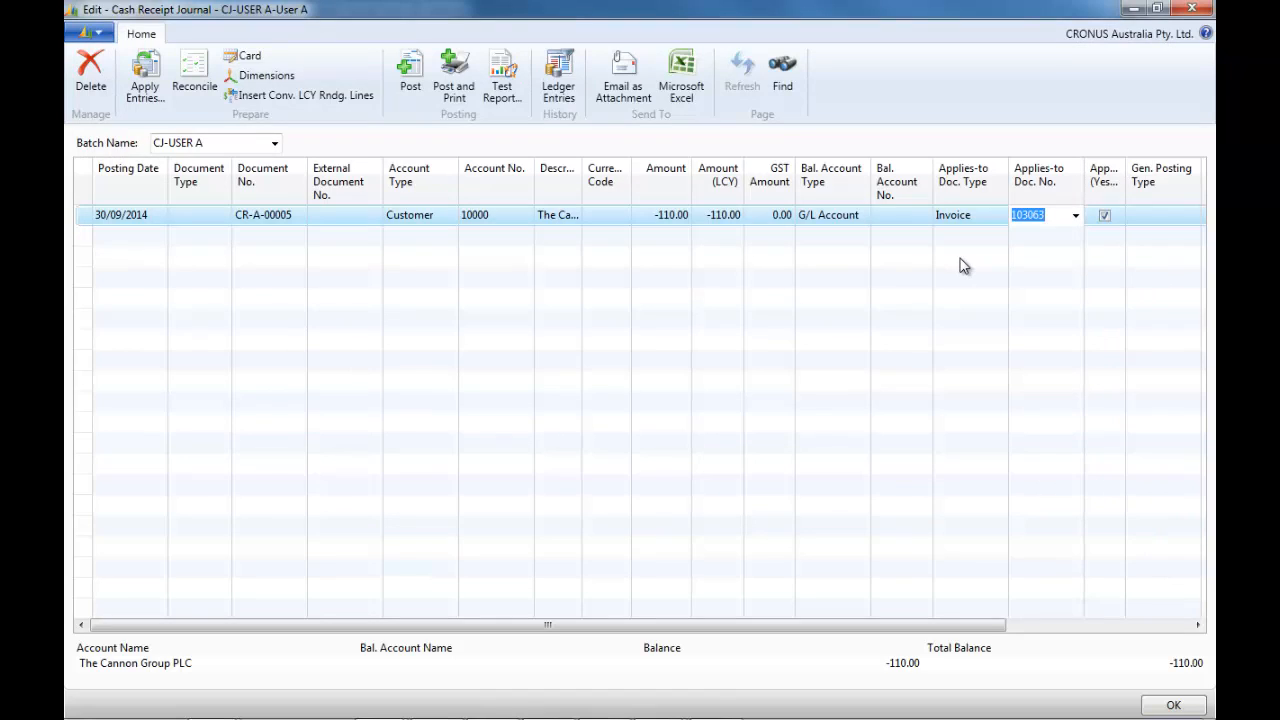
- Clear the applies-to document number, applies-to document type and amount on The Cannon Group PLC's receipt line
key(Delete)
key(Tab)
key(shift+Tab)
key(shift+Tab)
key(Delete)
key(shift+Tab)
key(shift+Tab)
key(shift+Tab)
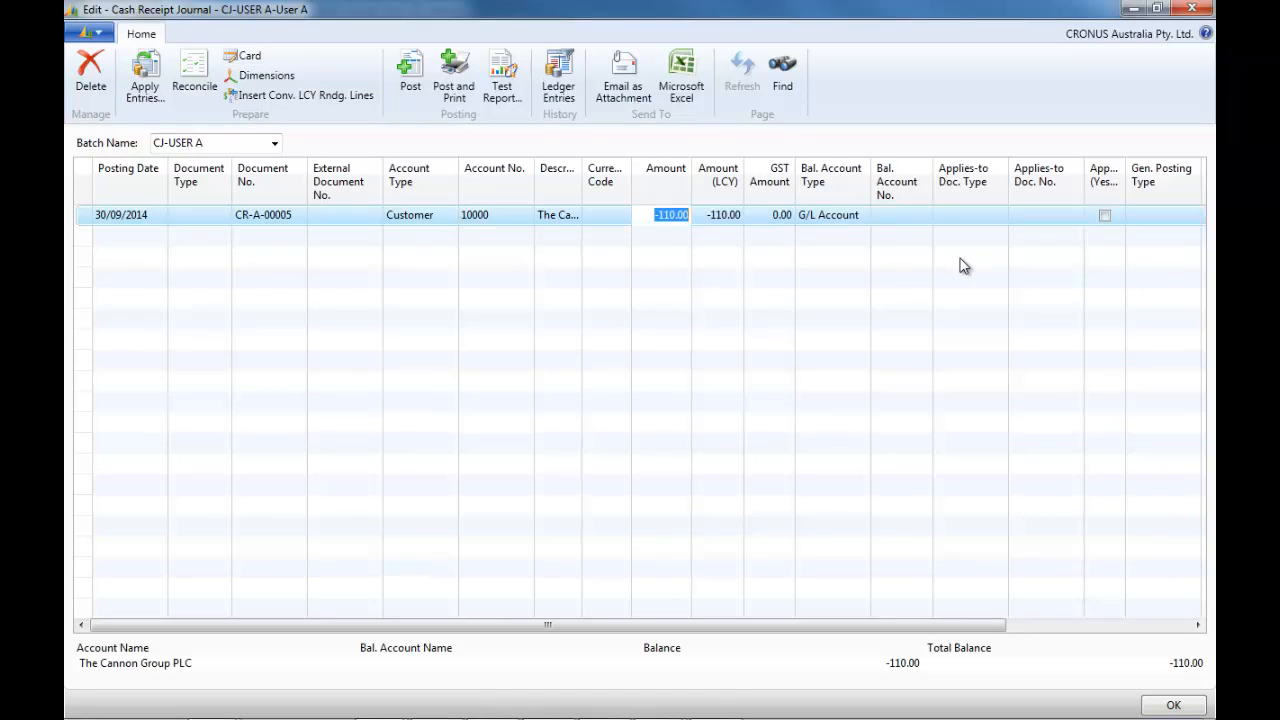
key(Delete)
key(Tab)
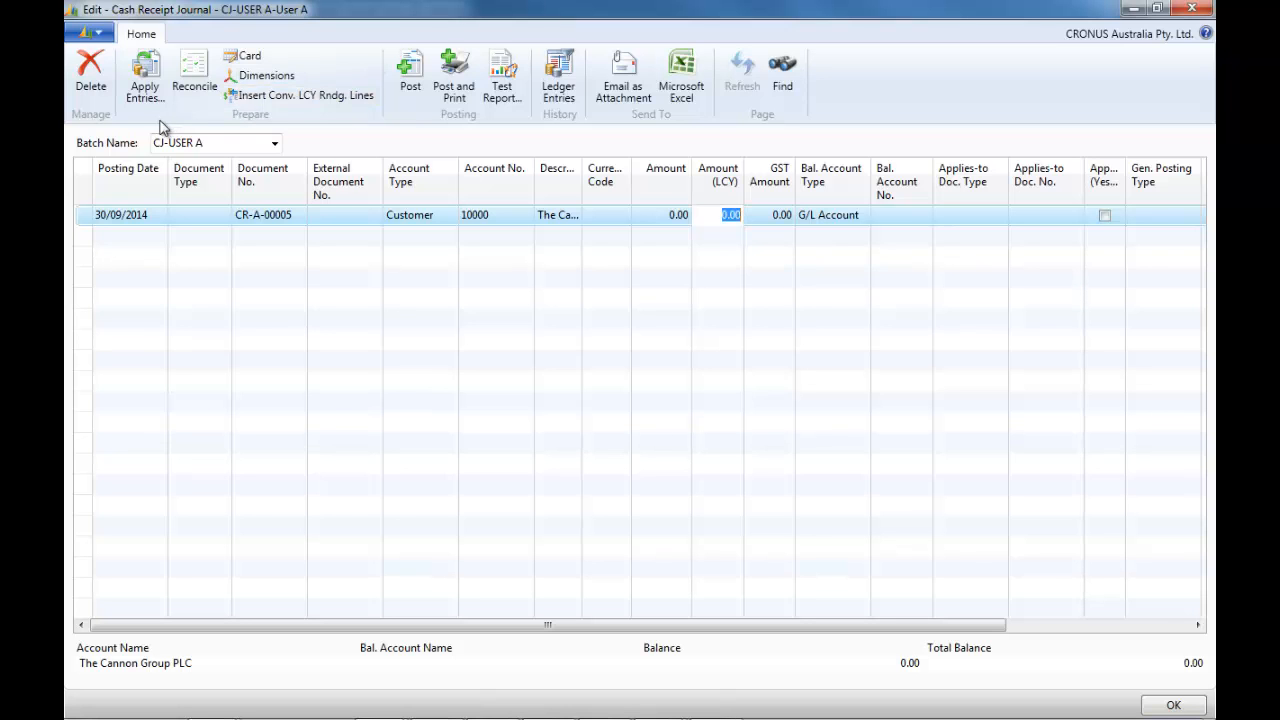
- Apply The Cannon Group PLC's receipt to its 1,531.25 and 110.00 invoices and refund CR-A-00001 by setting their Applies-to ID
click(143, 92)
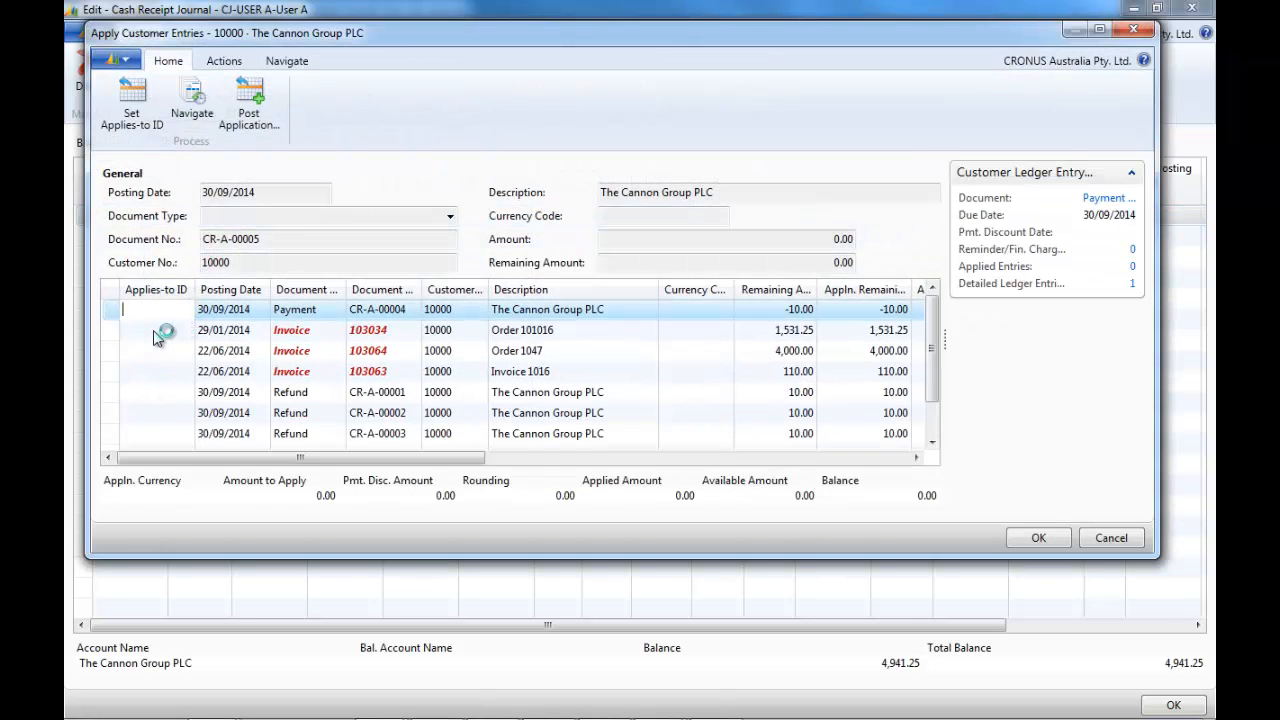
click(155, 335)
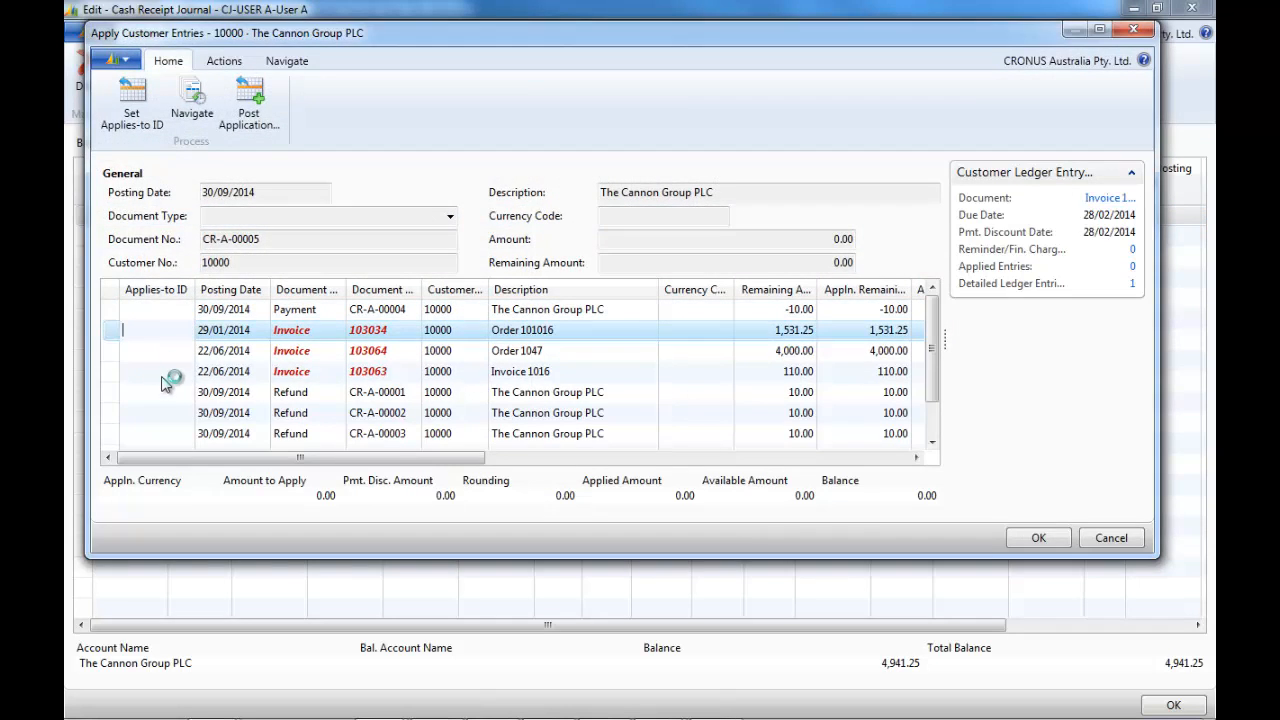
ctrl+click(166, 392)
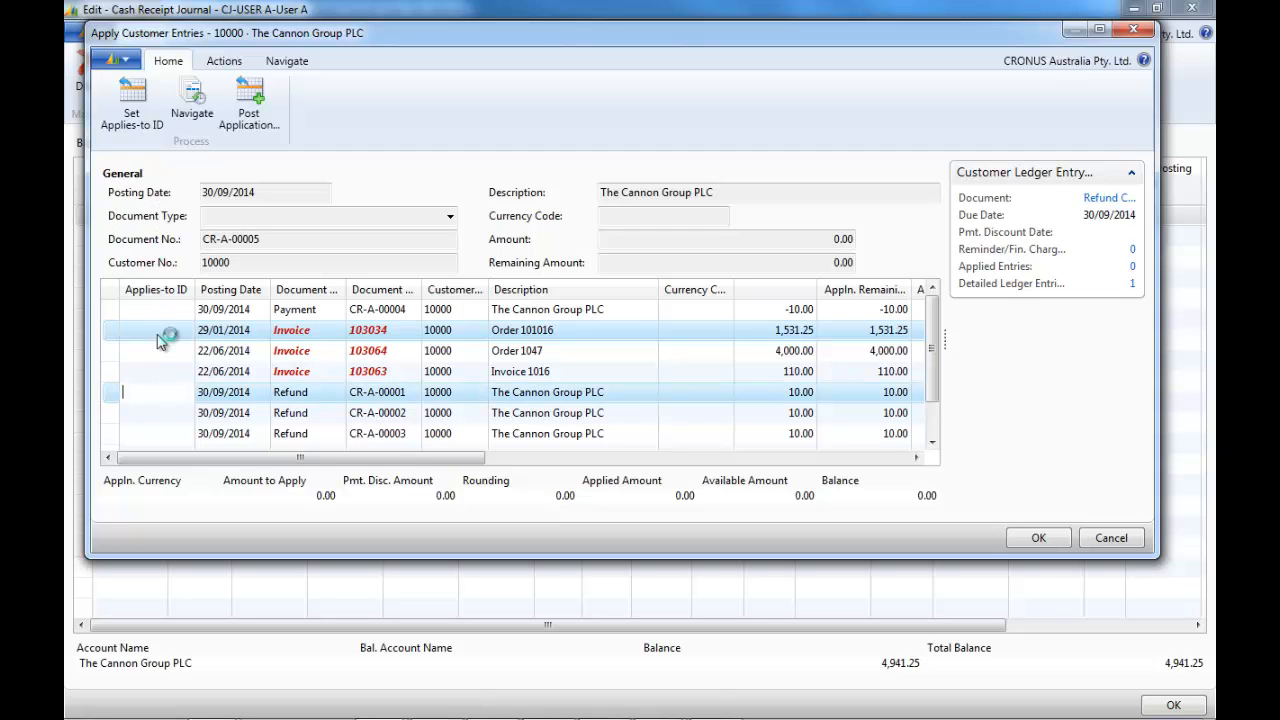
ctrl+click(162, 371)
click(130, 116)
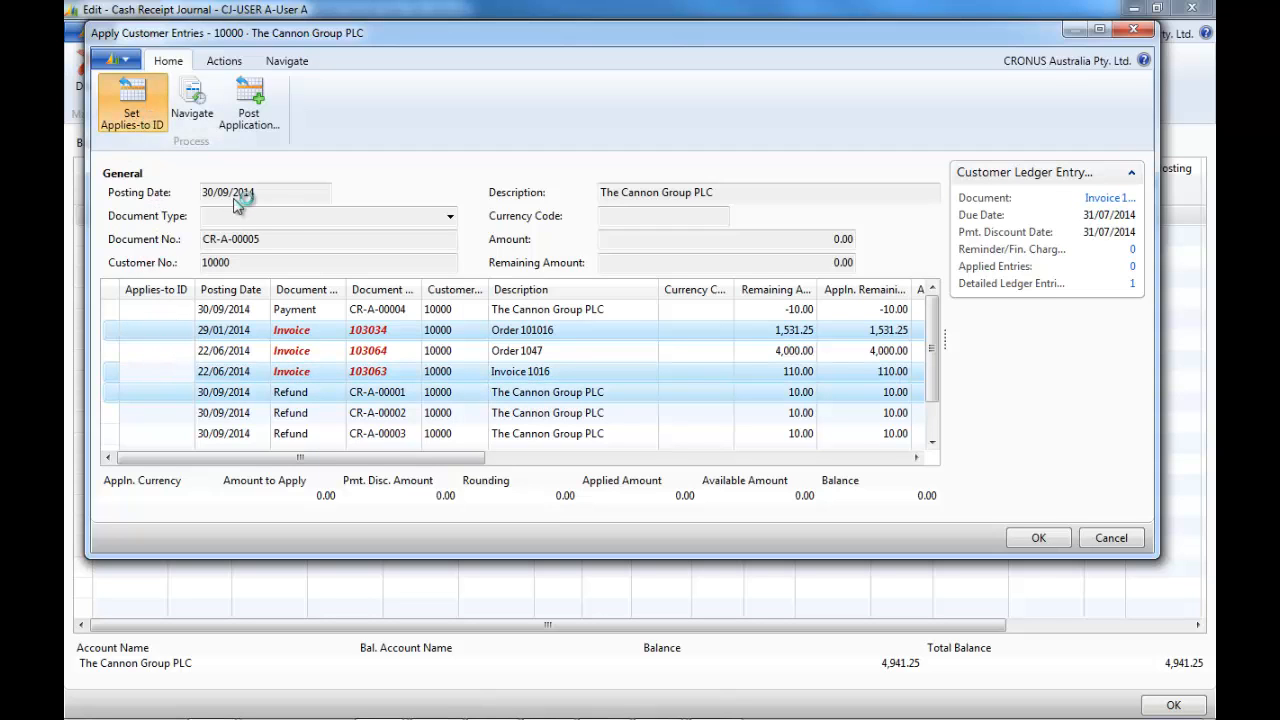
click(1038, 538)
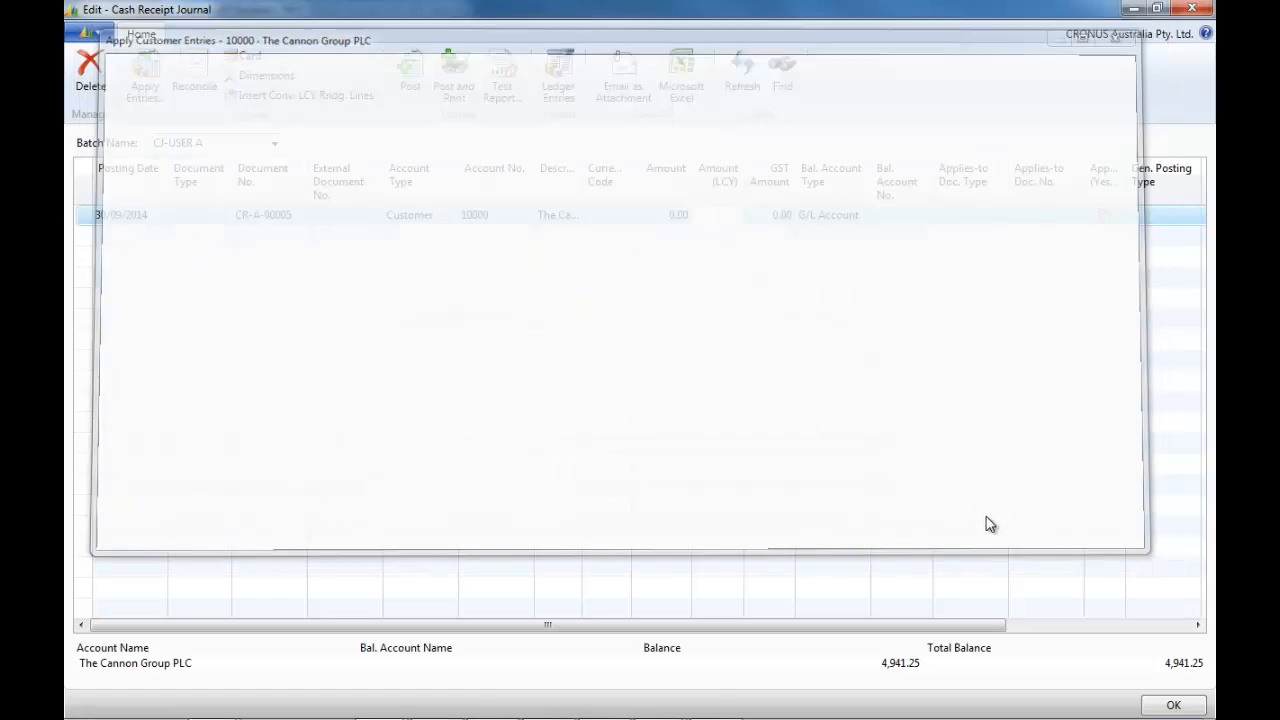
- Add a second receipt line for customer SUNDRY and apply it to the 1,100.00 invoice by setting its Applies-to ID
click(413, 240)
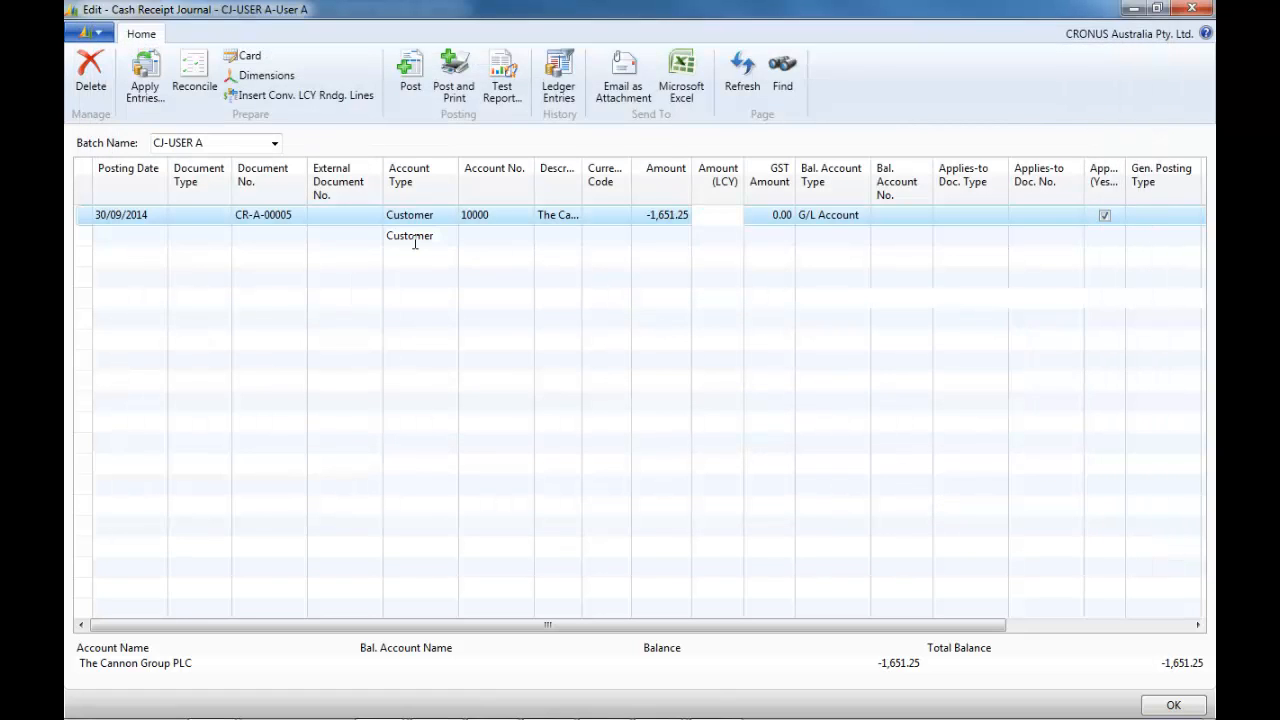
click(494, 237)
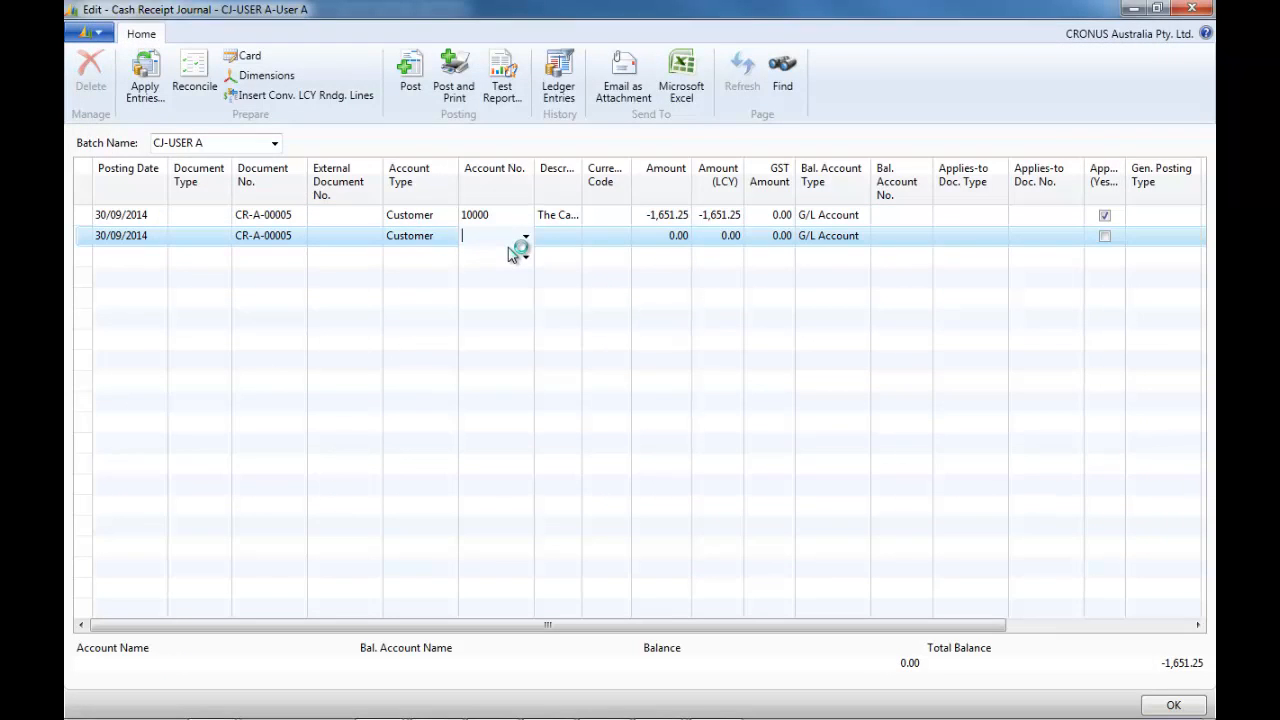
text(sundry)
key(Tab)
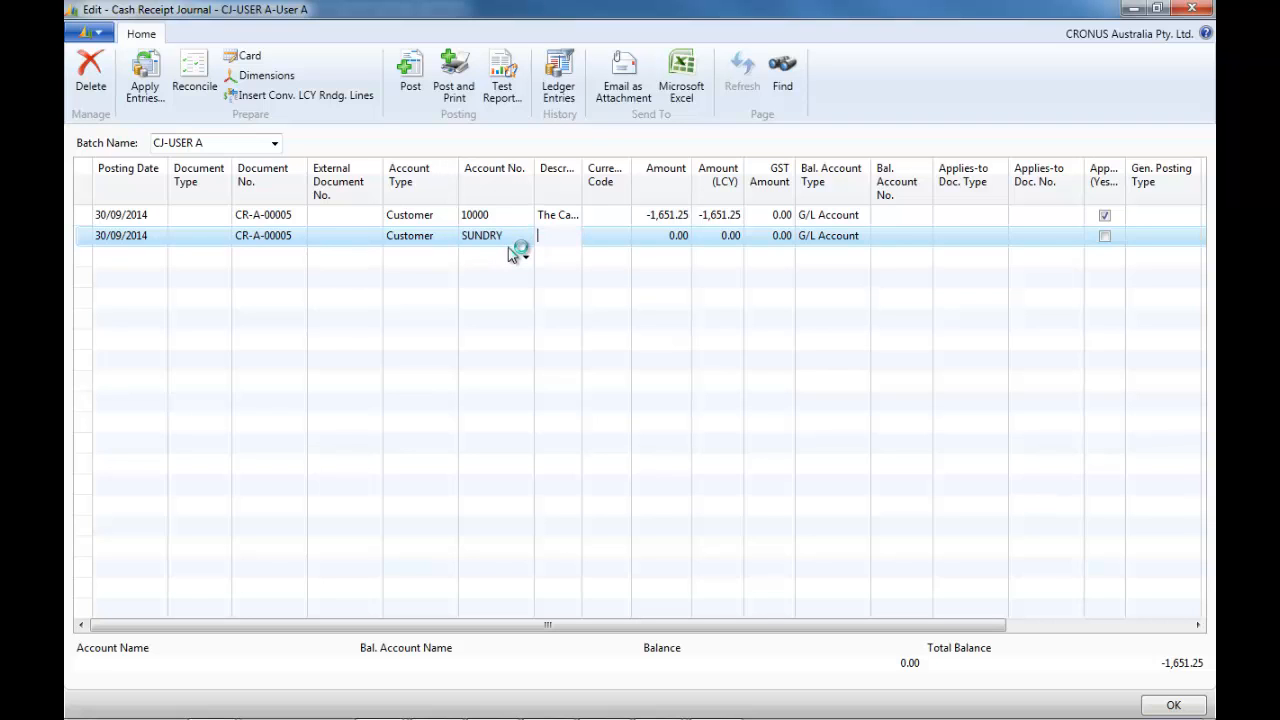
click(145, 80)
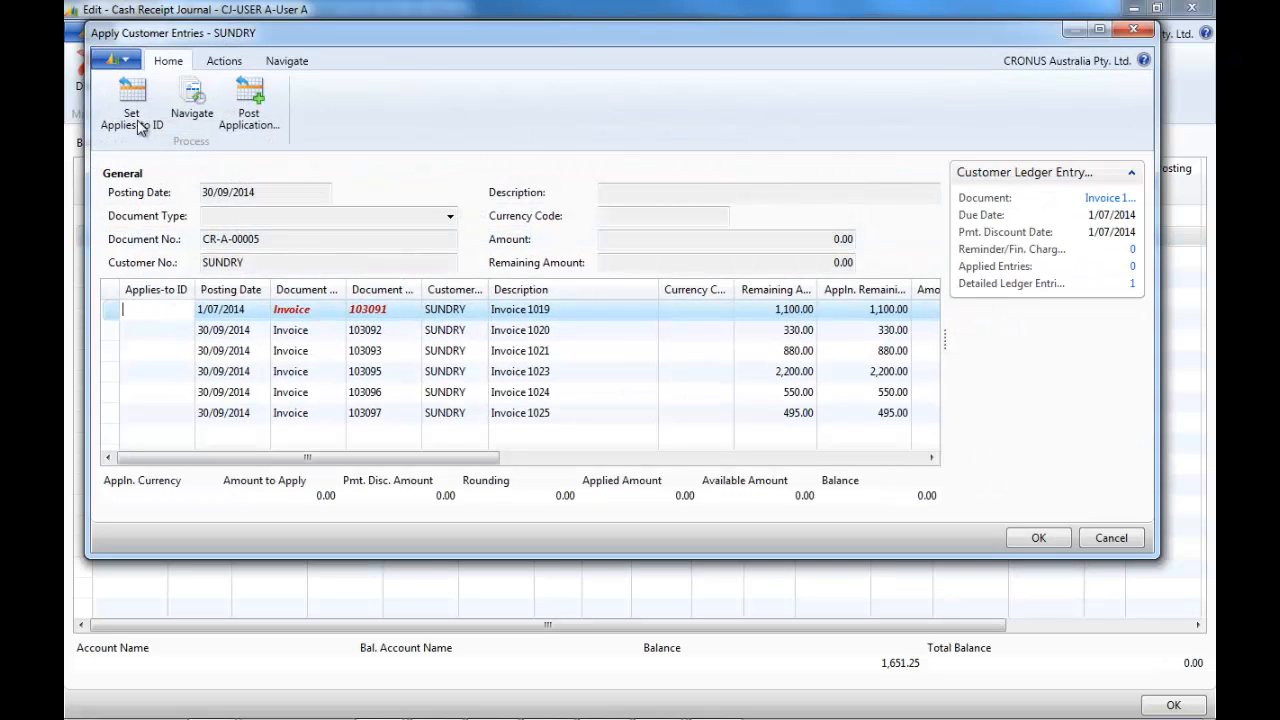
click(140, 127)
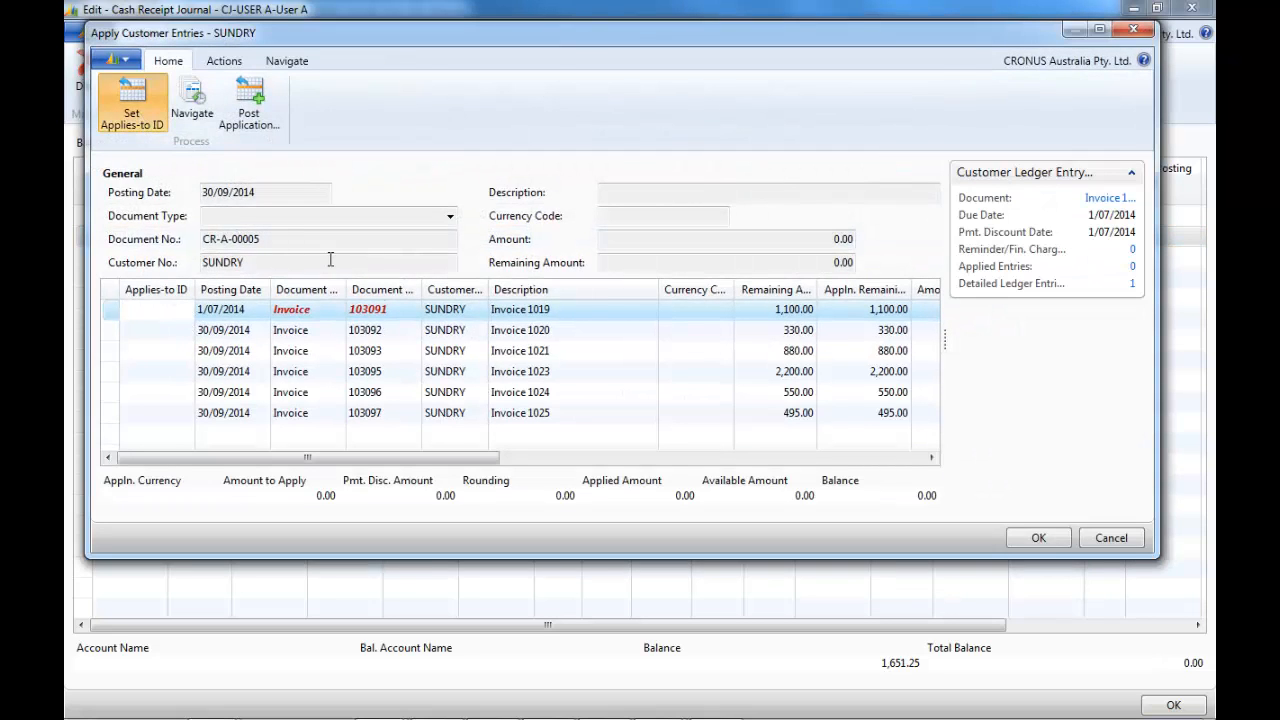
click(1044, 540)
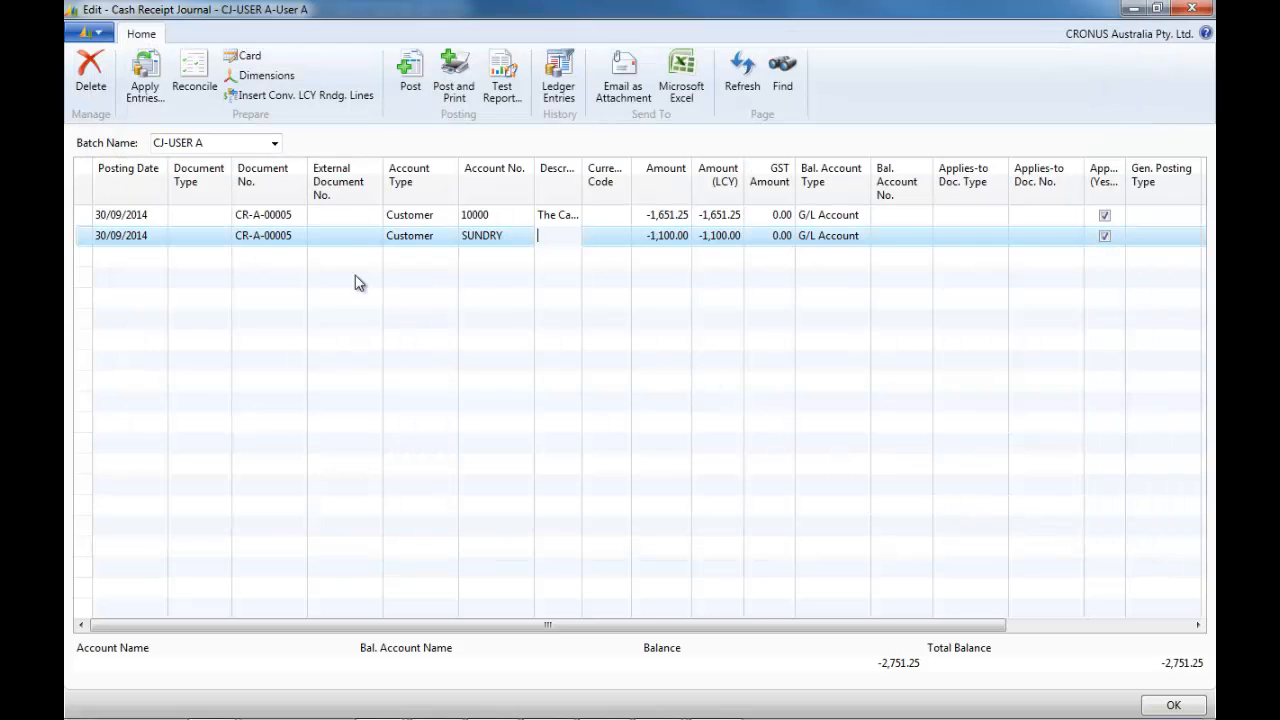
- Add a third receipt line for customer SUNDRY, setting the Applies-to ID on the 2,200.00 and 550.00 invoices
click(420, 256)
click(490, 262)
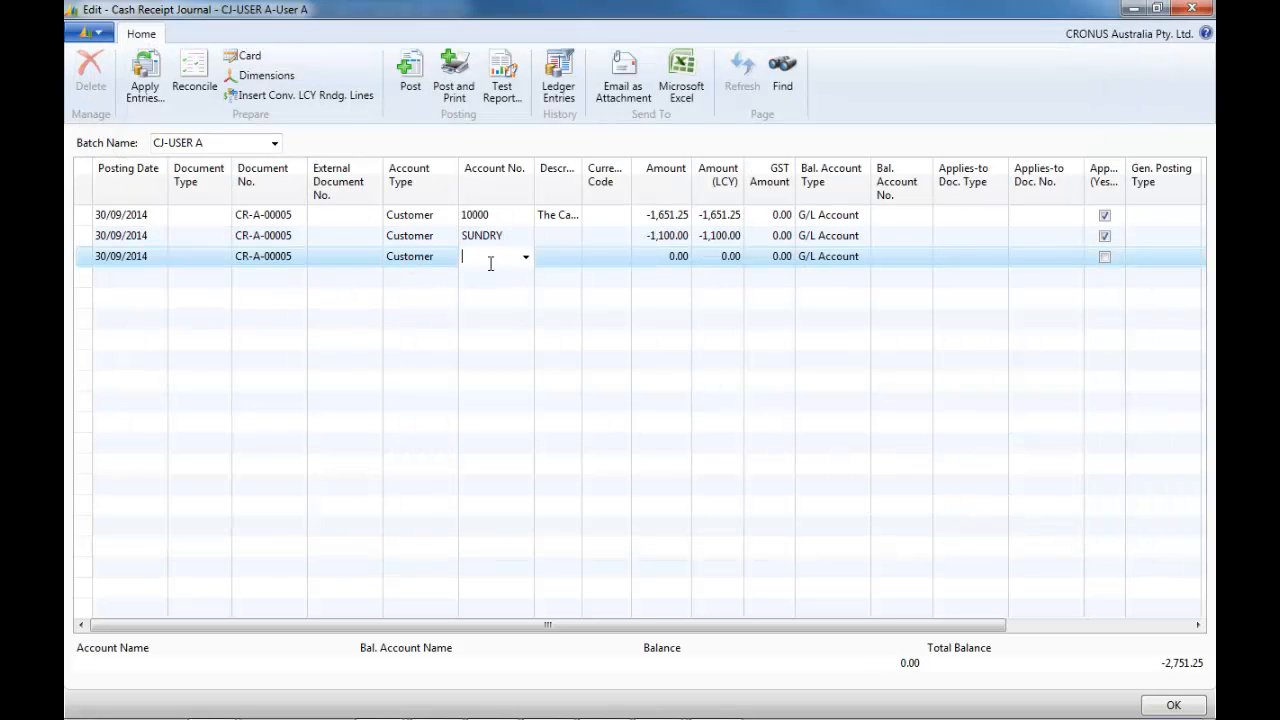
key(F8)
key(Tab)
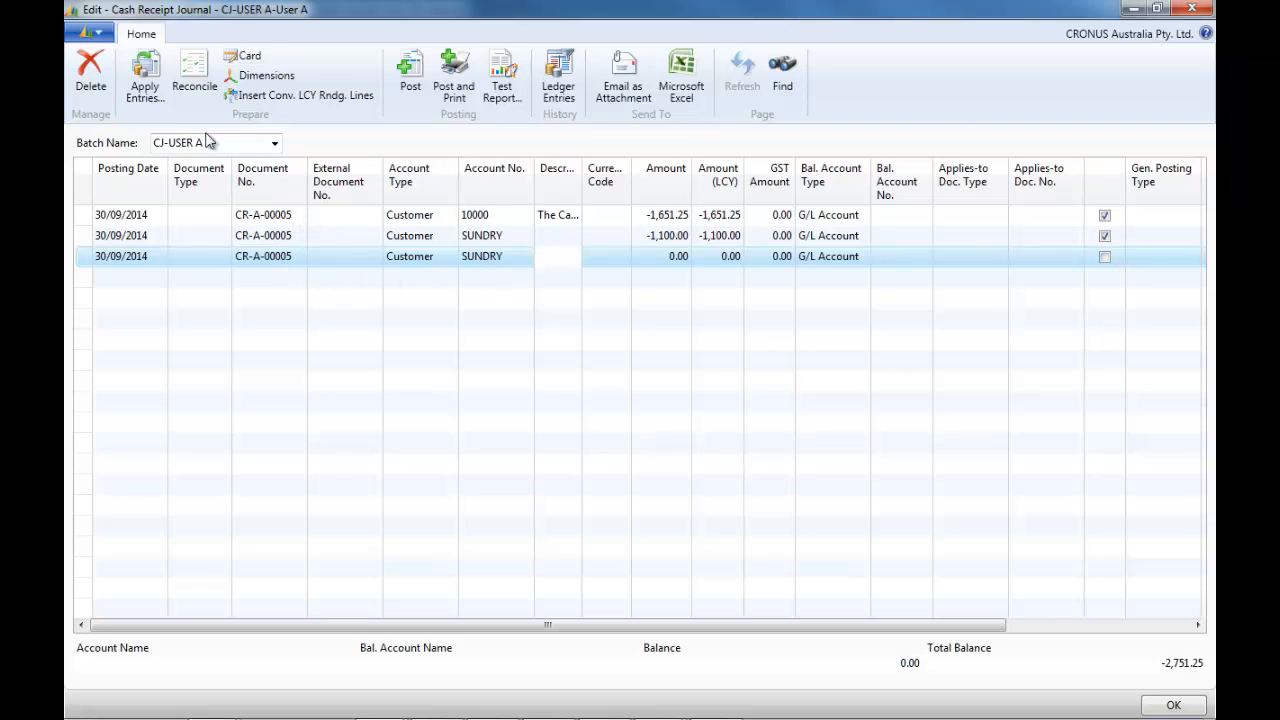
click(147, 81)
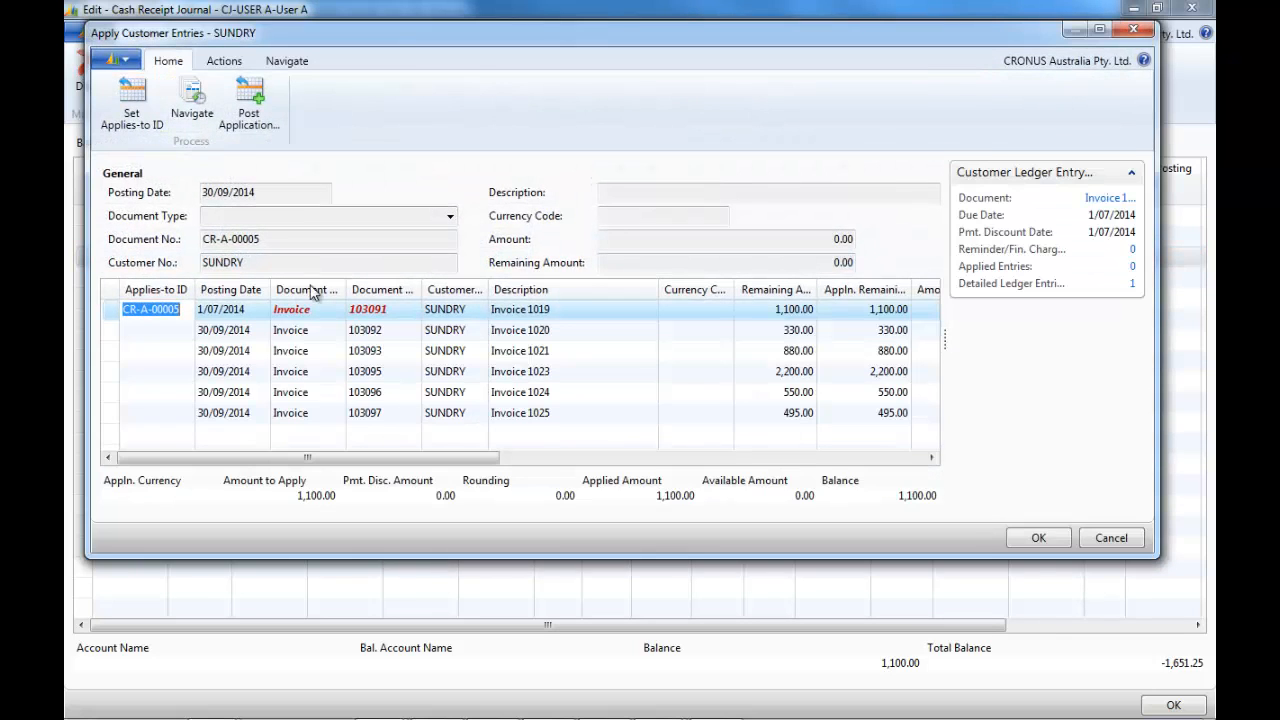
click(175, 371)
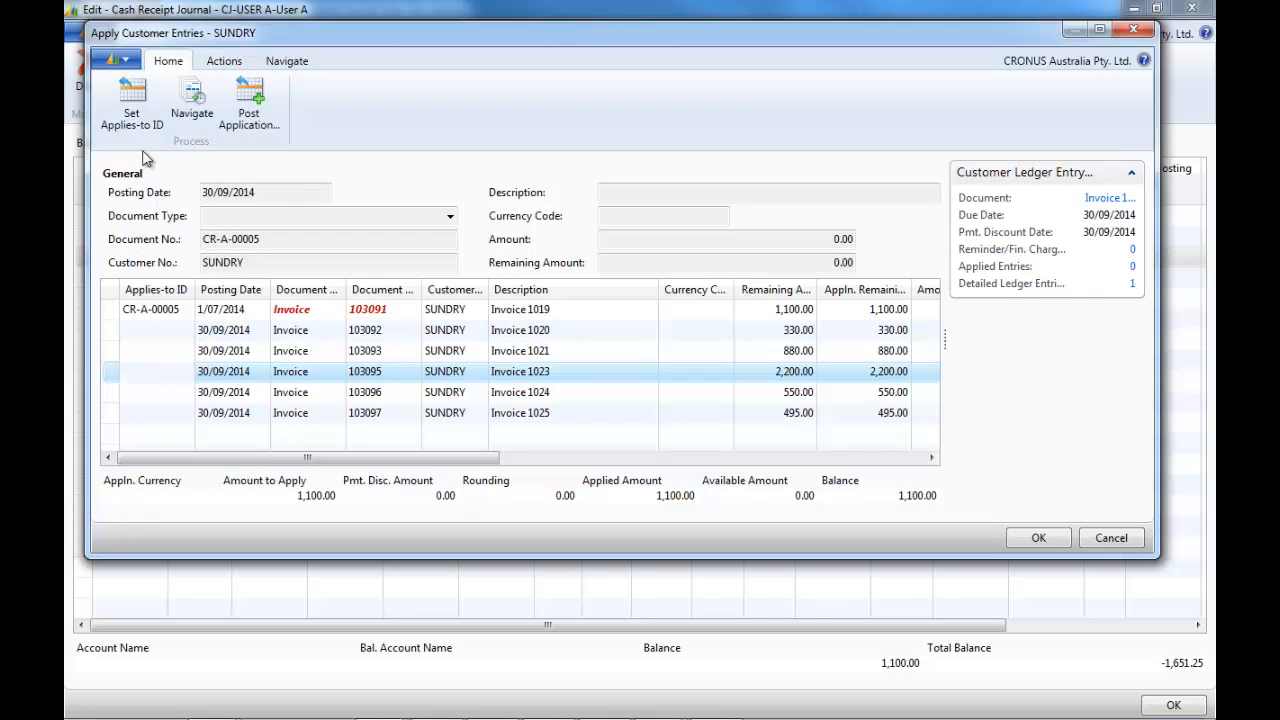
ctrl+click(161, 392)
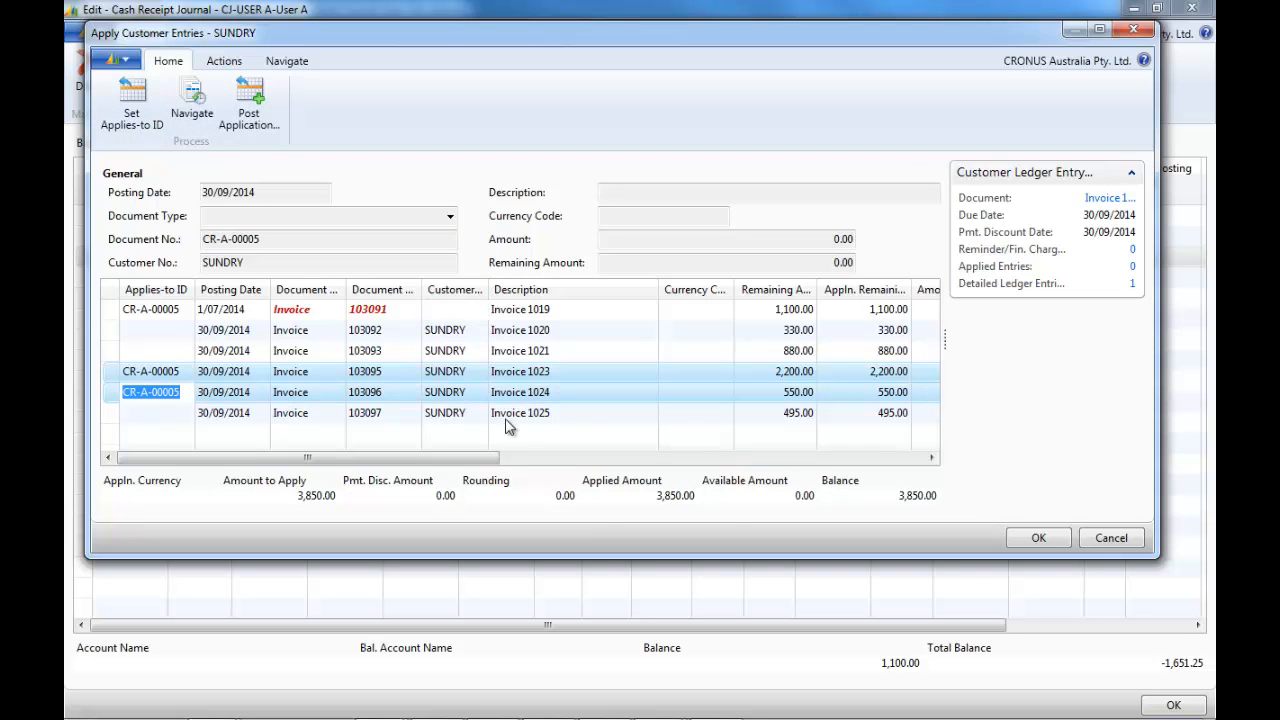
click(1032, 540)
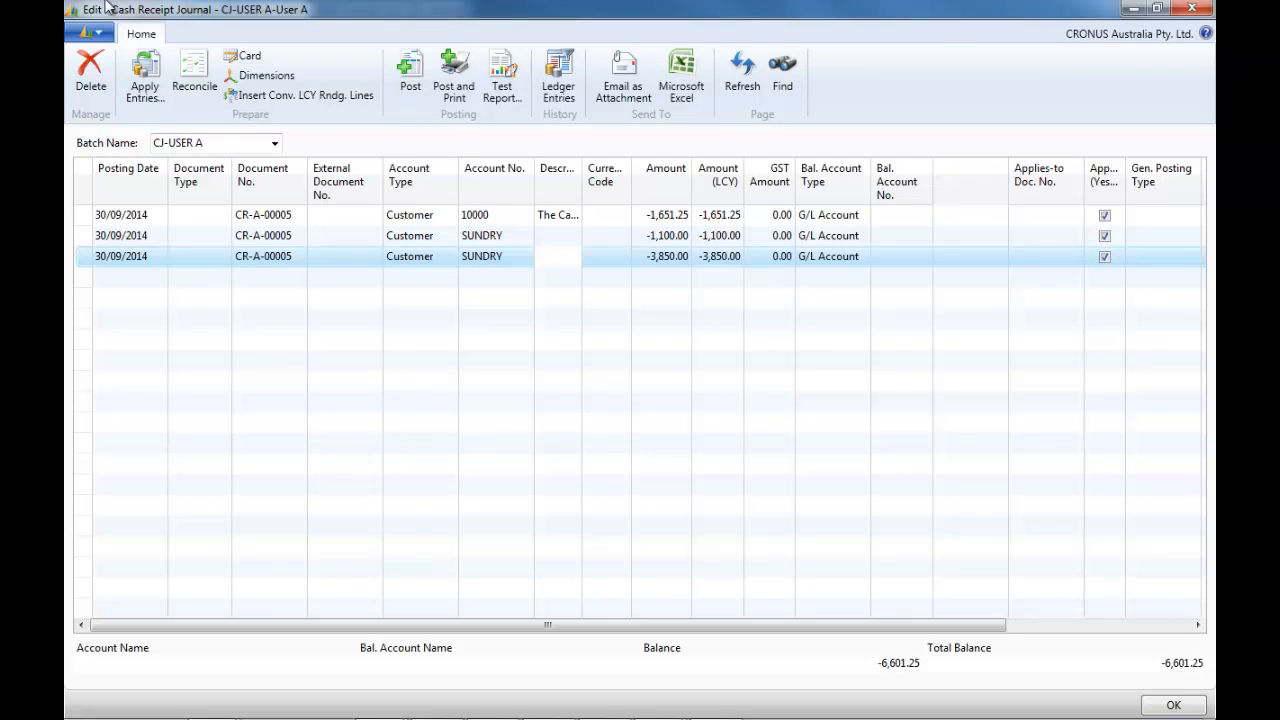
- Remove the Applies-to ID from the invoices applied to the third receipt line for customer SUNDRY
click(145, 90)
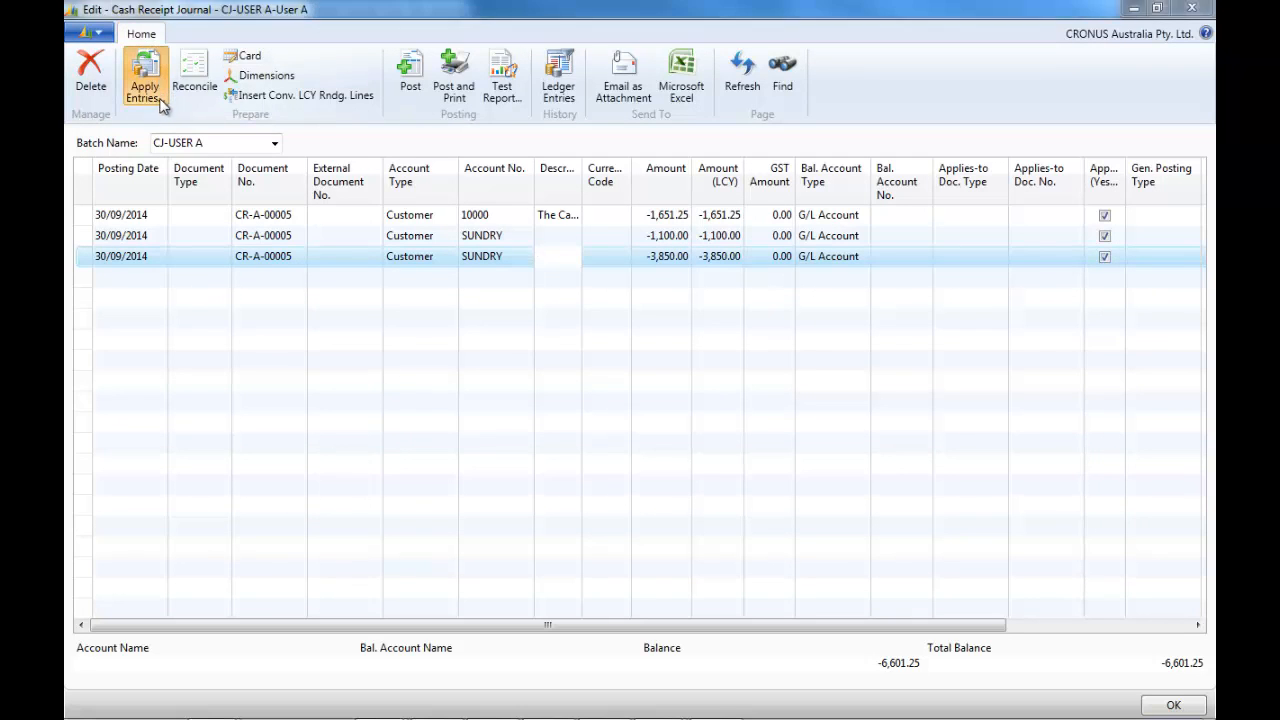
drag(126, 310, 116, 396)
click(131, 112)
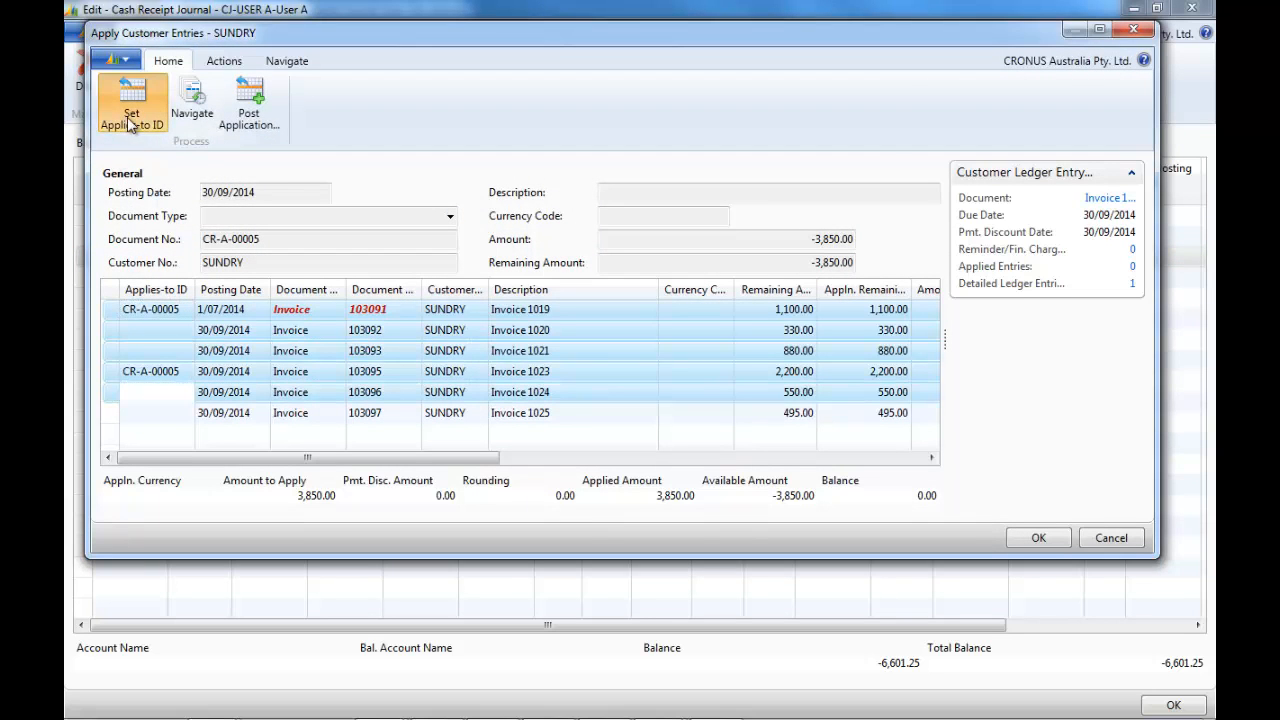
click(1040, 538)
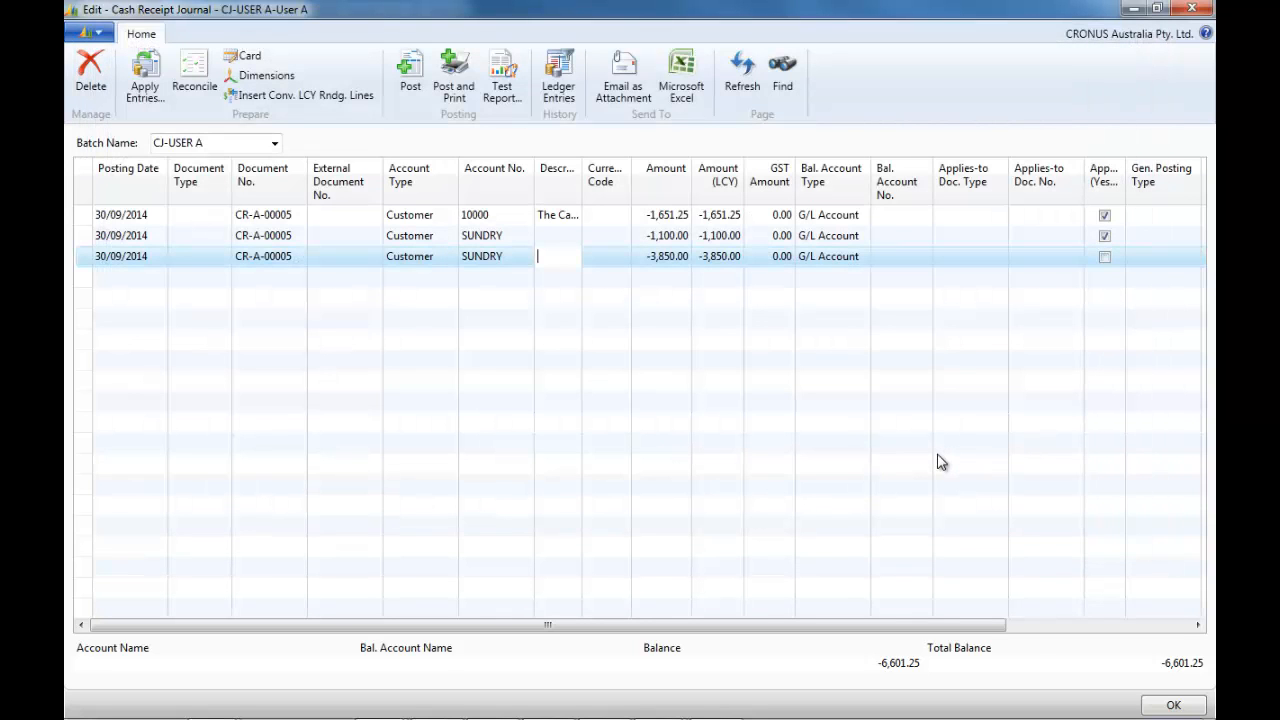
- Clear the amounts on both SUNDRY receipt lines in the cash receipt journal
key(Tab)
key(Tab)
key(Up)
key(Delete)
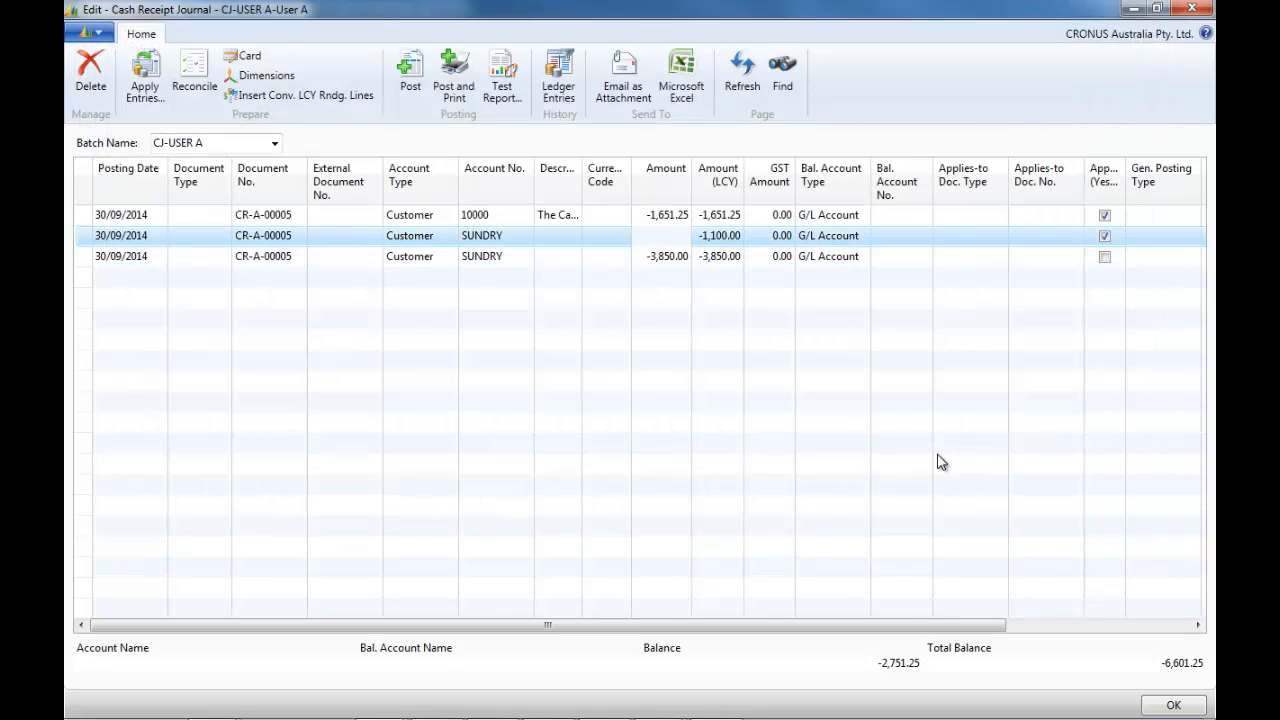
key(Down)
key(Delete)
- Set the first SUNDRY receipt line's applies-to document number to the 1,100.00 invoice dated 1/07/2014
key(Up)
key(Tab)
key(Tab)
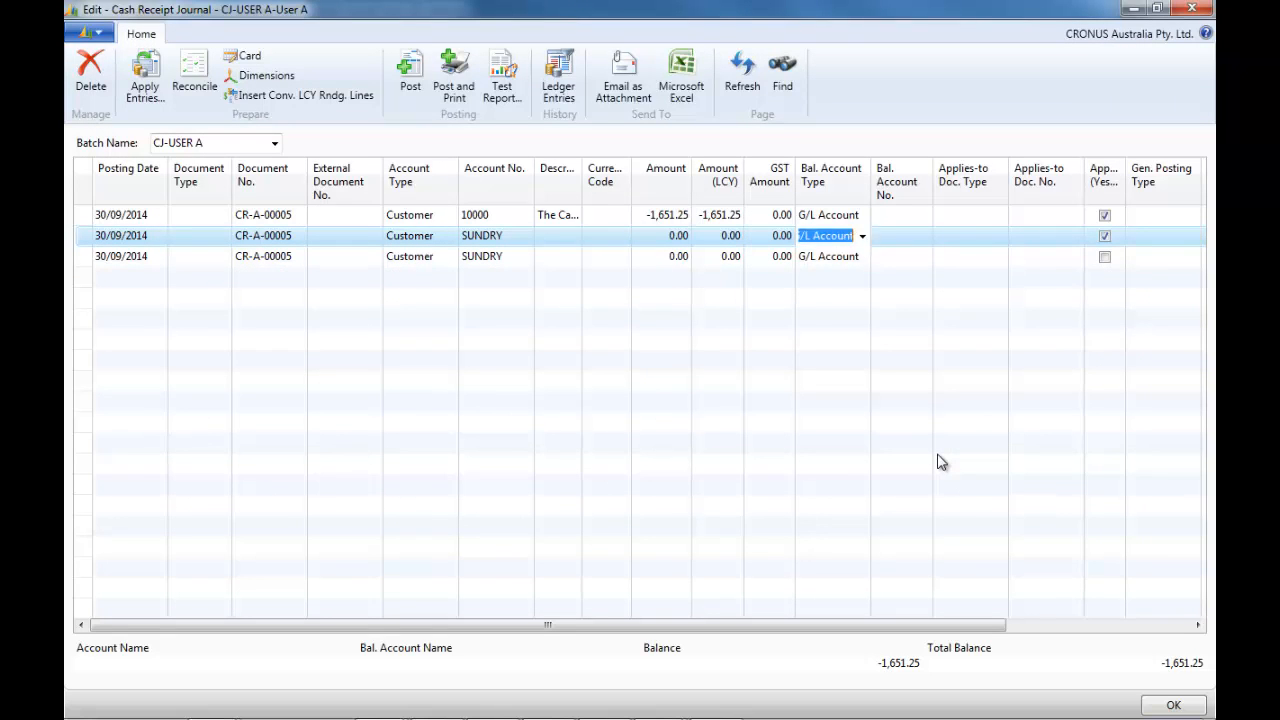
key(Tab)
key(Tab)
key(Tab)
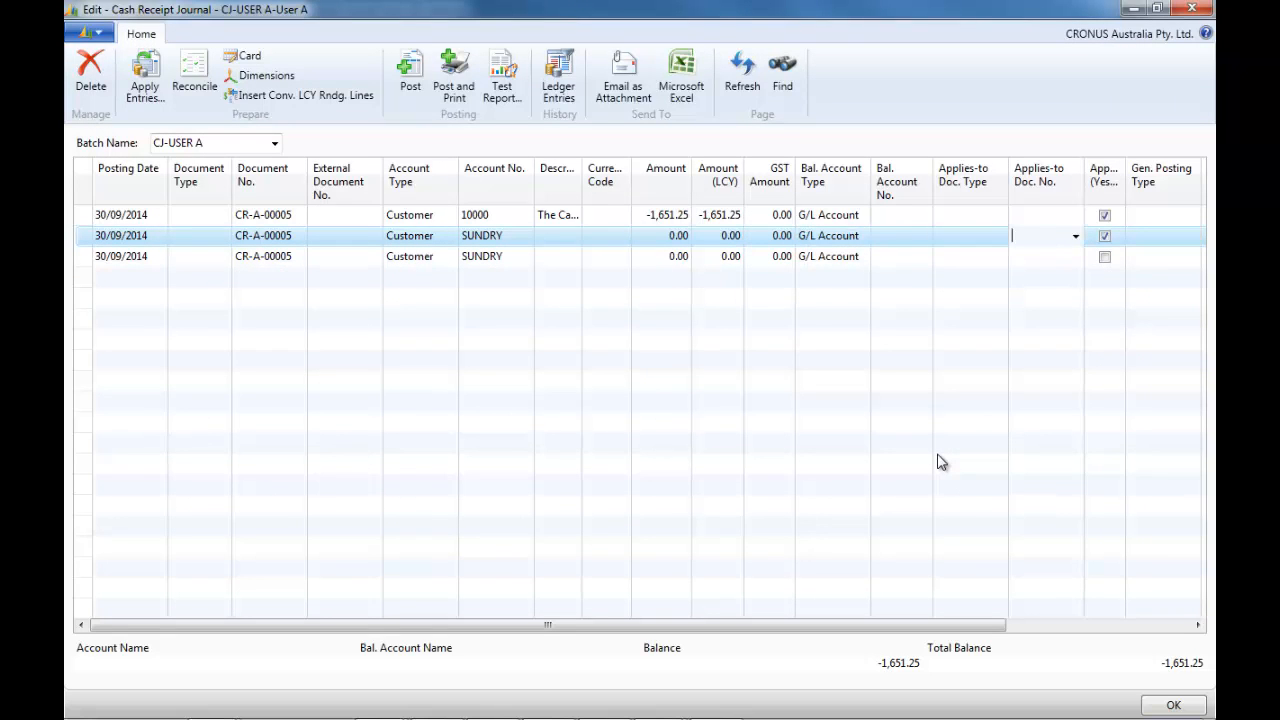
click(1075, 238)
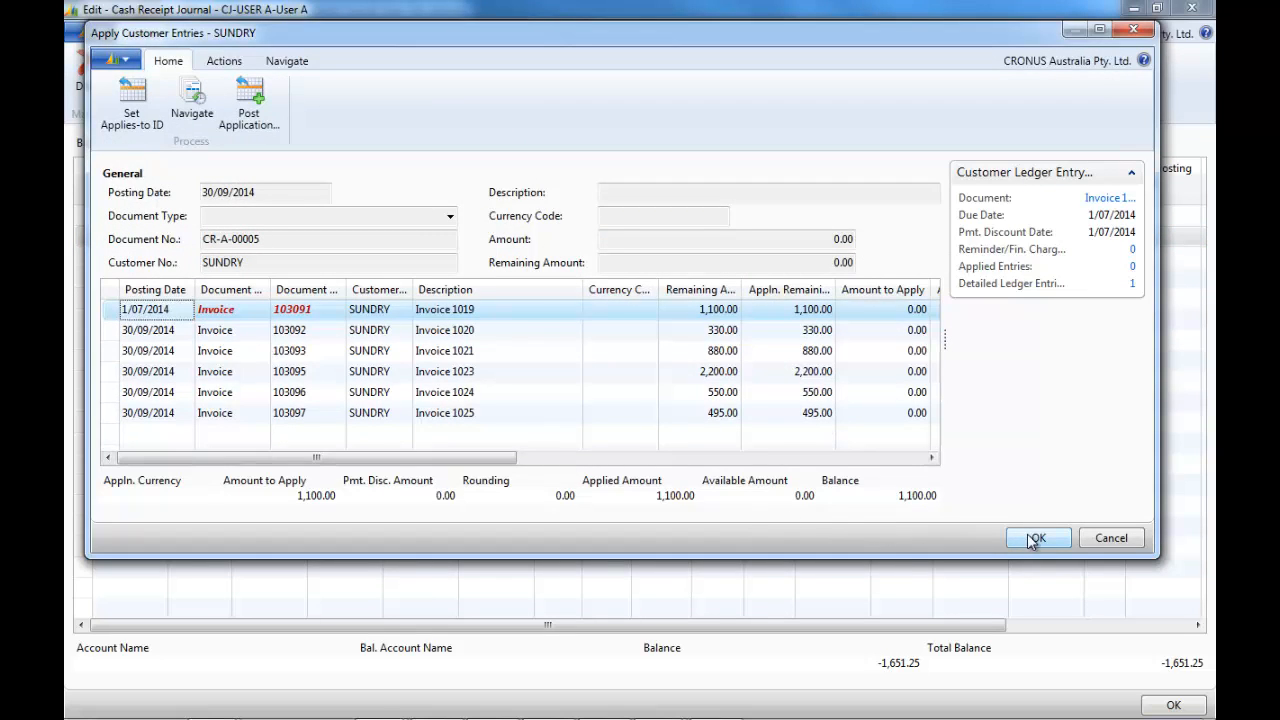
click(1036, 538)
- Set the second SUNDRY receipt line's applies-to document number to the 330.00 invoice
click(1055, 259)
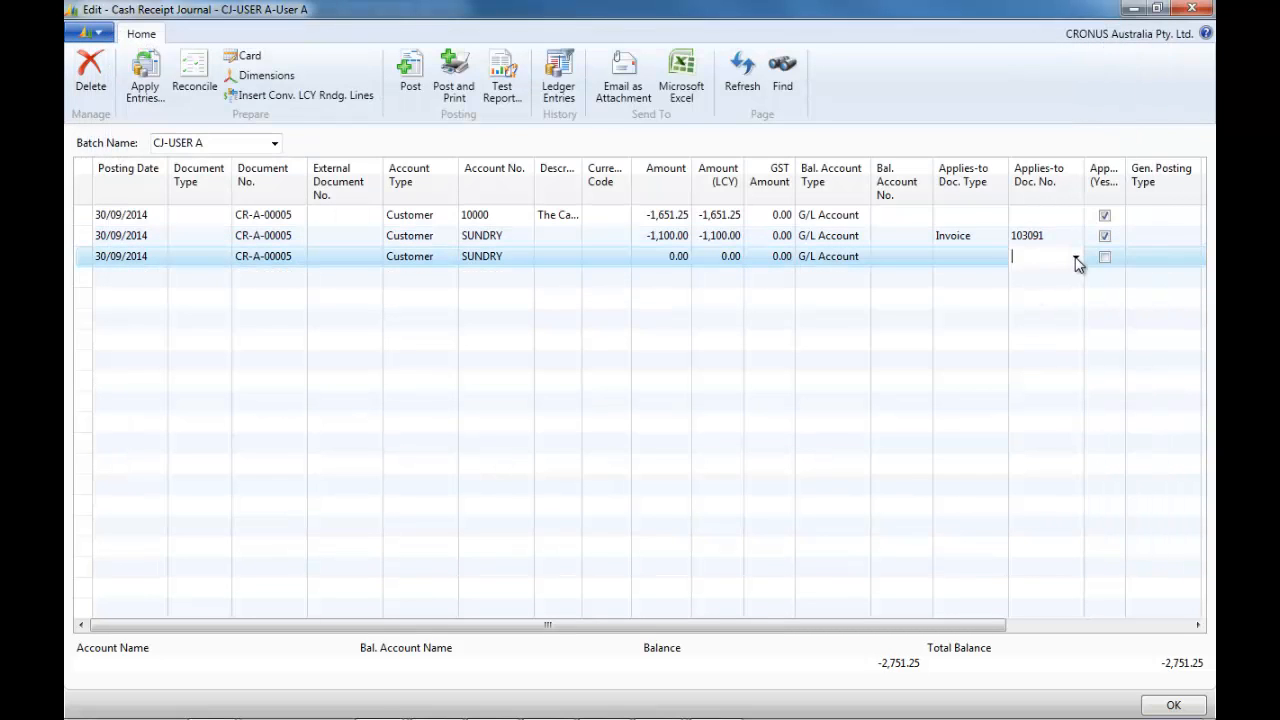
key(shift+F11)
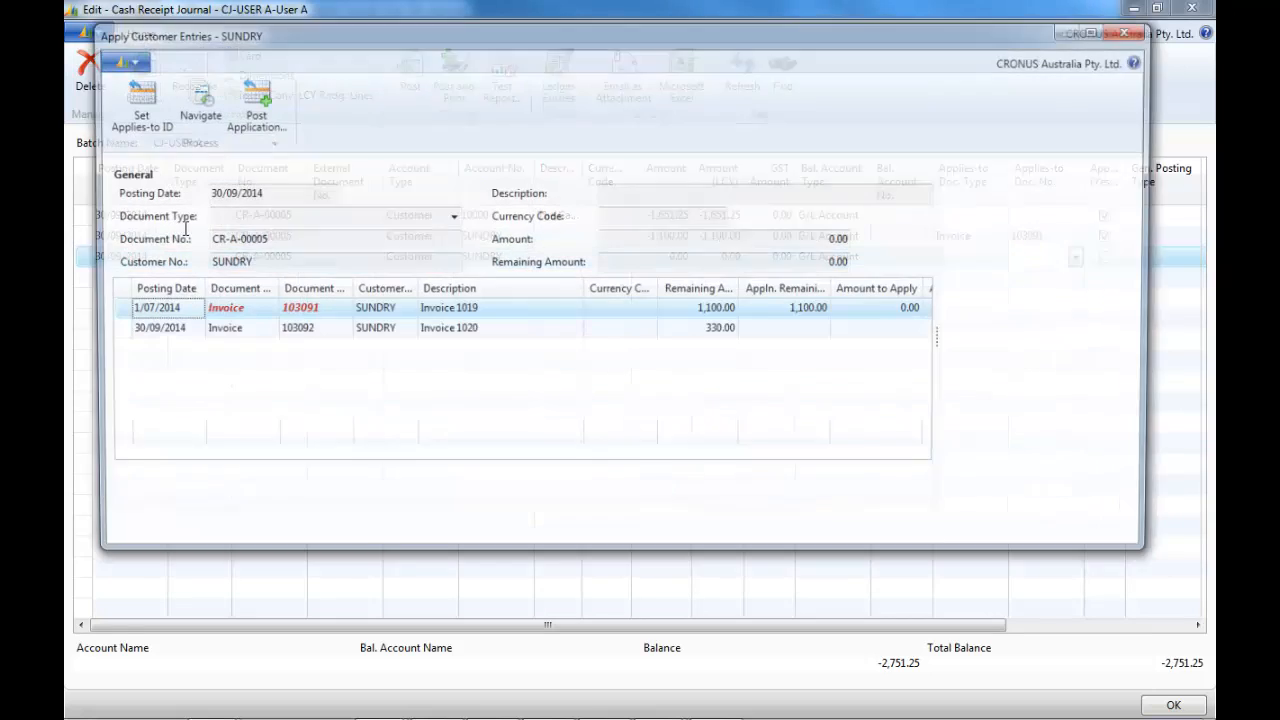
click(218, 334)
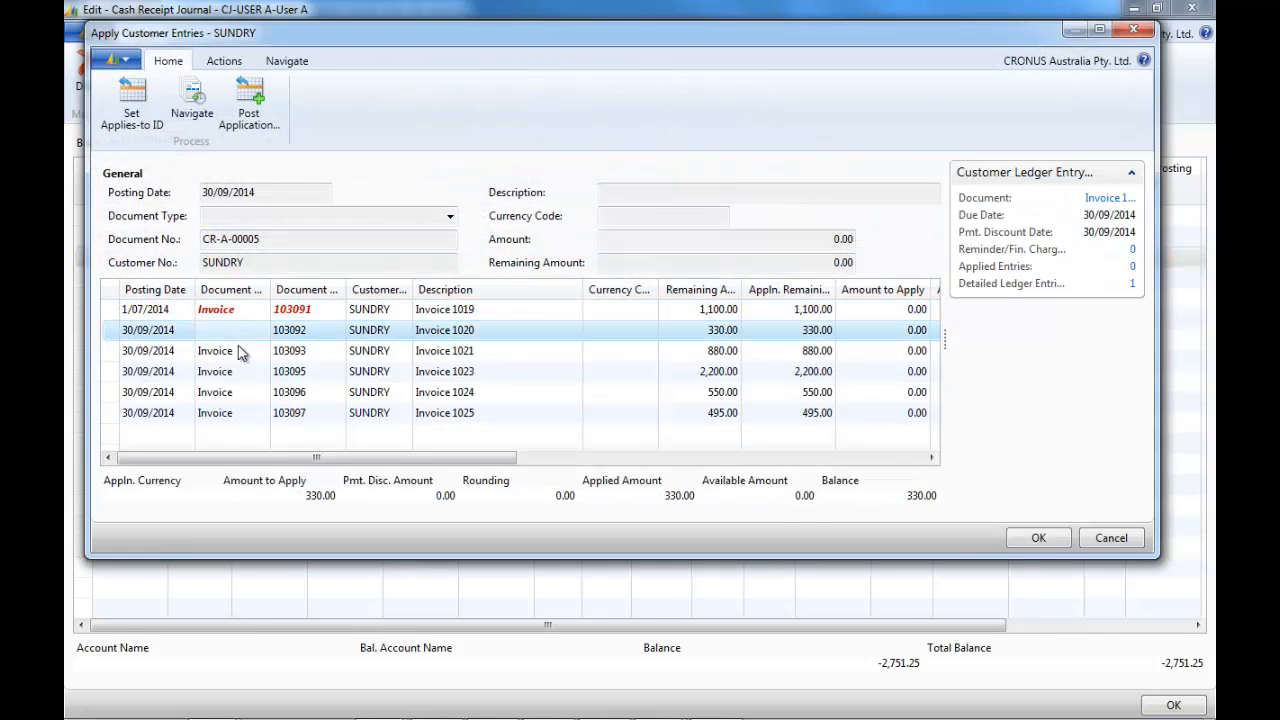
click(1038, 540)
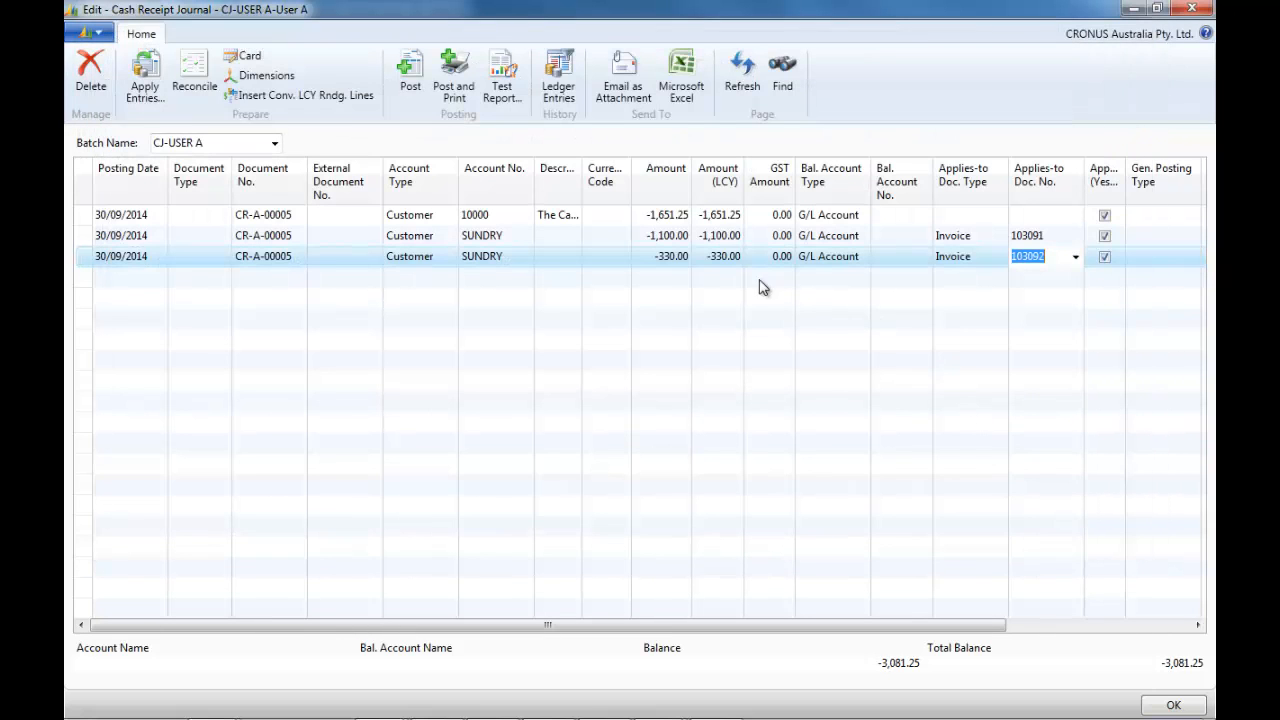
- Add a fourth receipt line for customer SUNDRY and set its applies-to document number to the 2,200.00 invoice
click(491, 277)
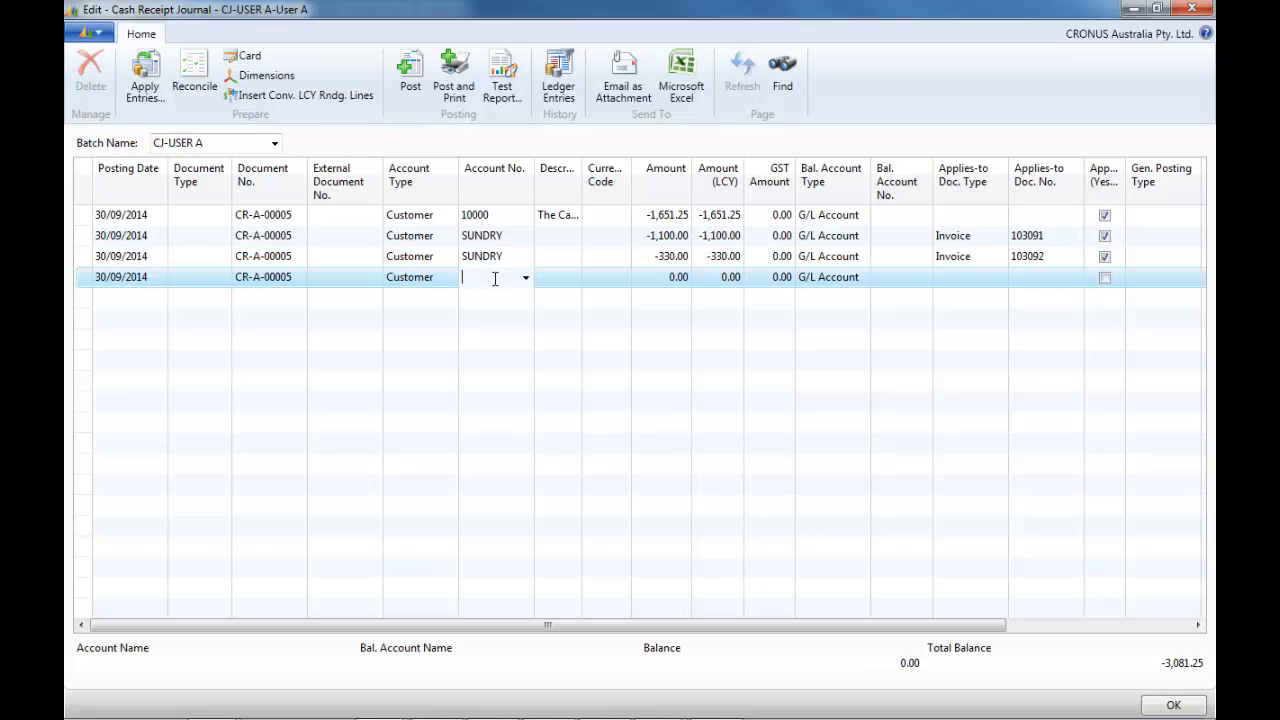
key(F8)
click(1028, 286)
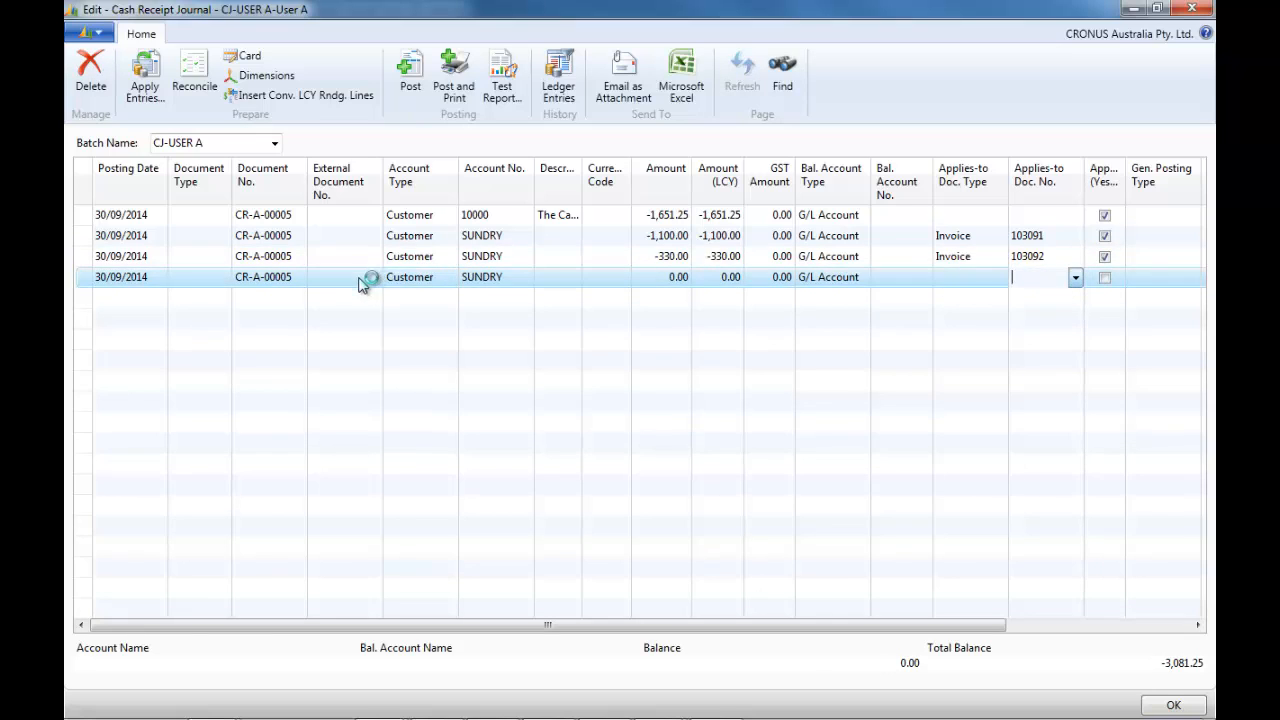
key(shift+F11)
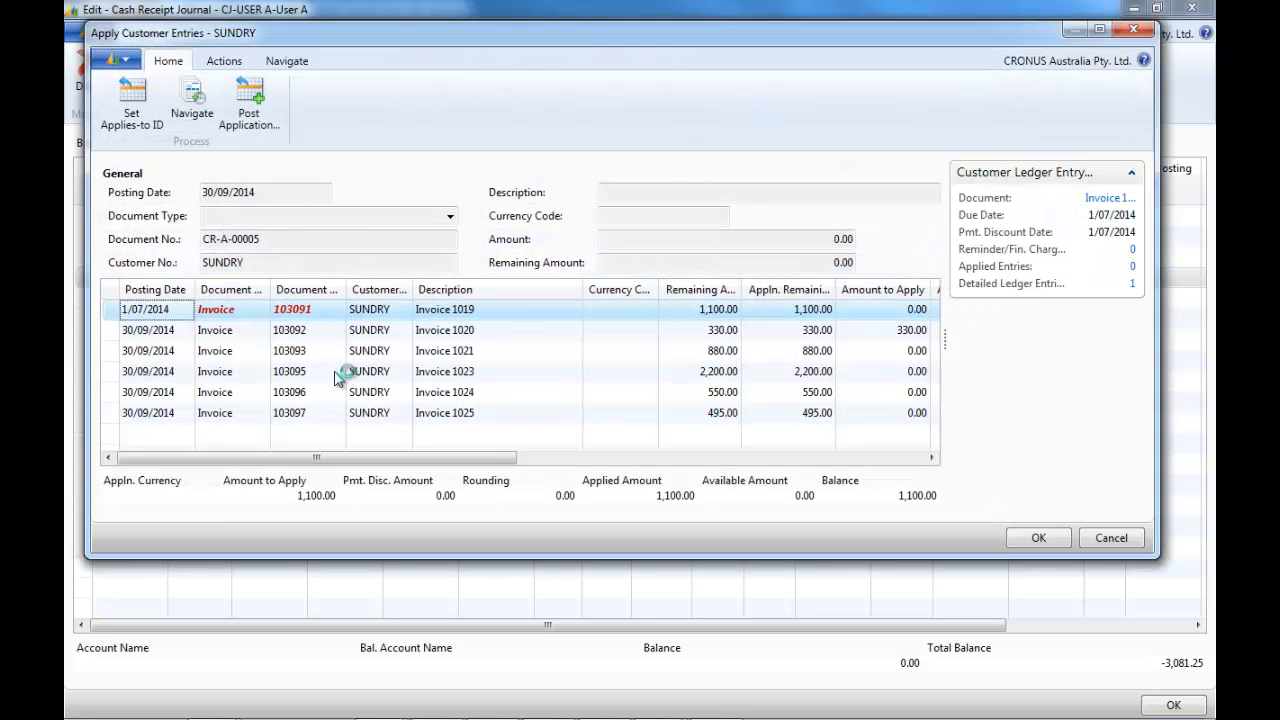
click(362, 373)
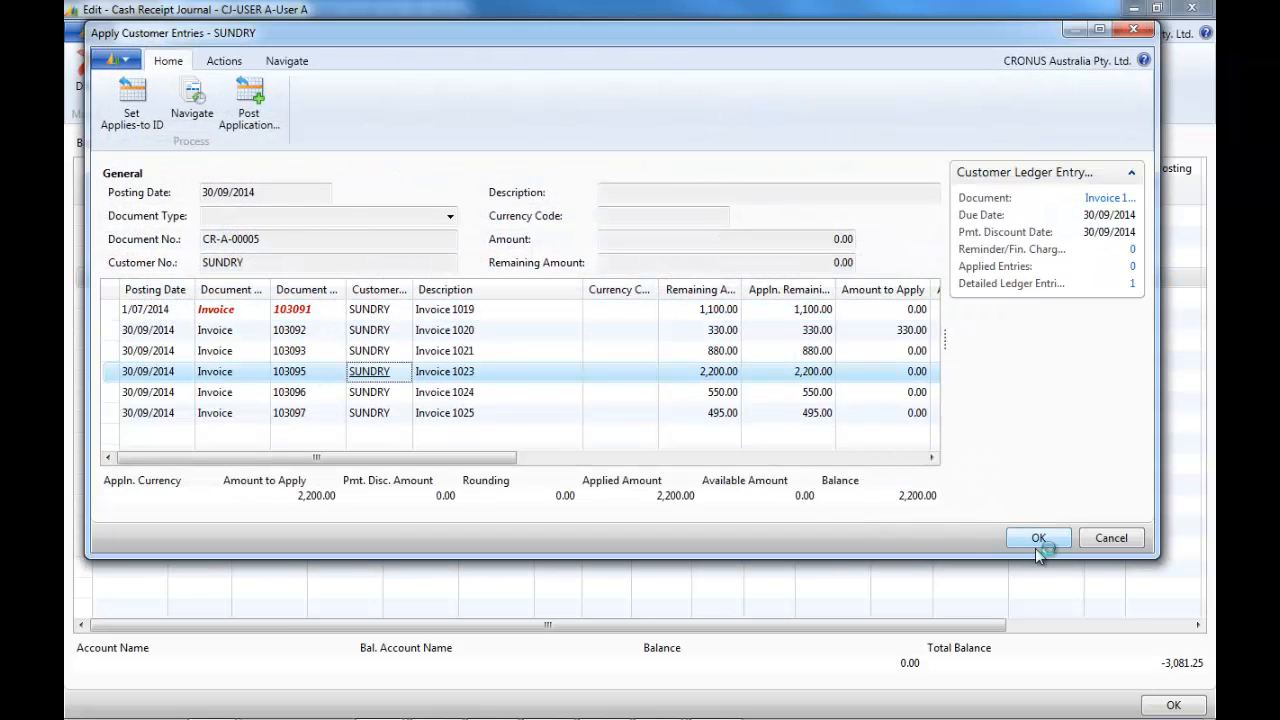
click(1040, 540)
click(433, 298)
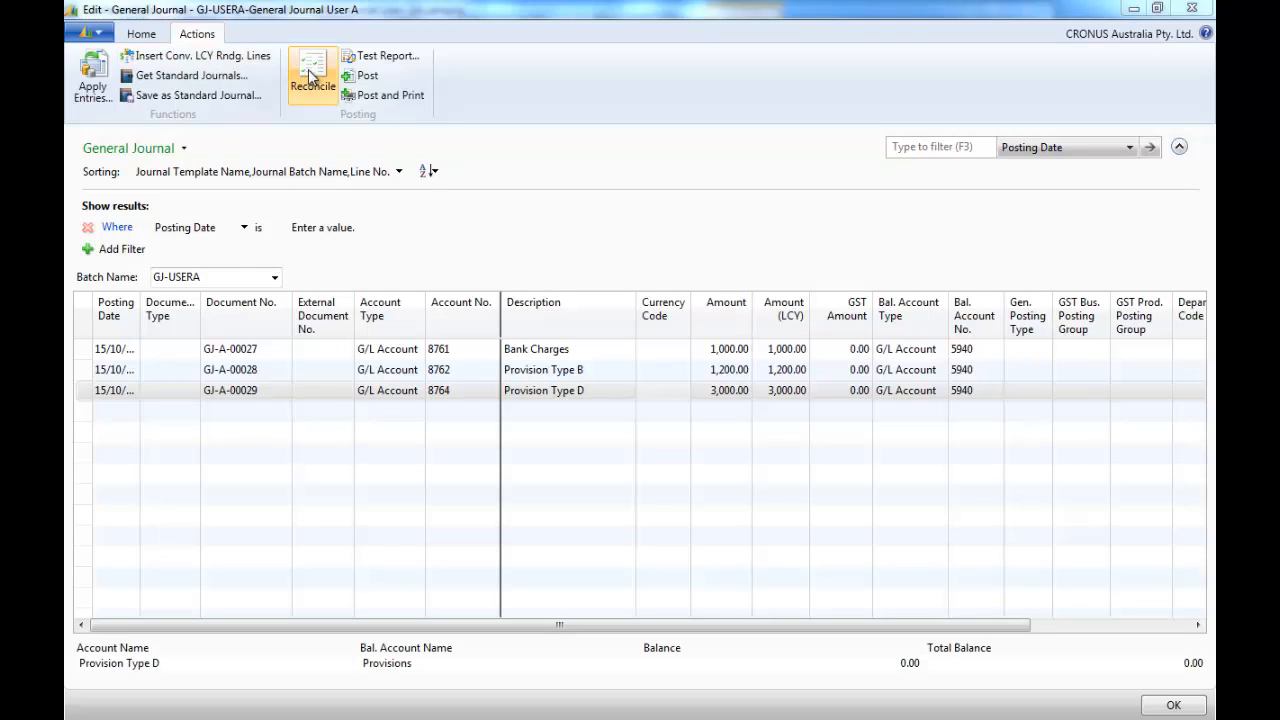
- Review the GJ-USERA batch's reconciliation, checking net change and balance after posting down to the Provision Type D account
click(309, 77)
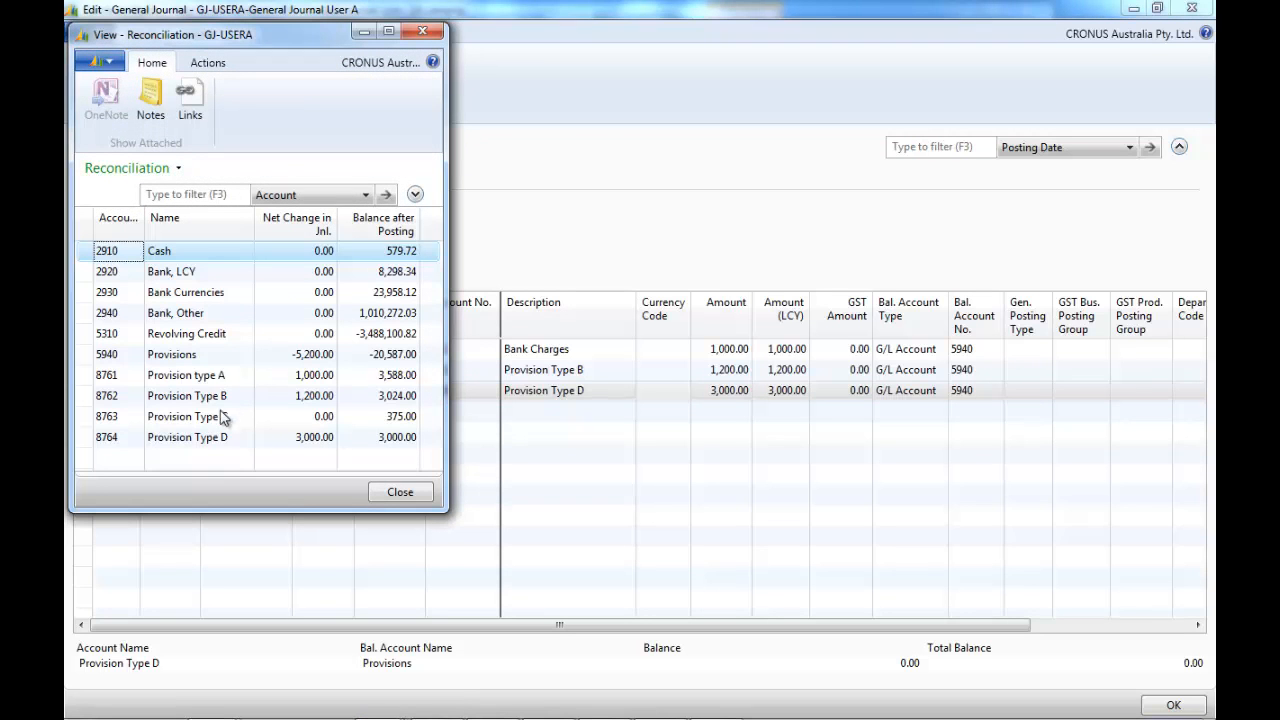
click(172, 444)
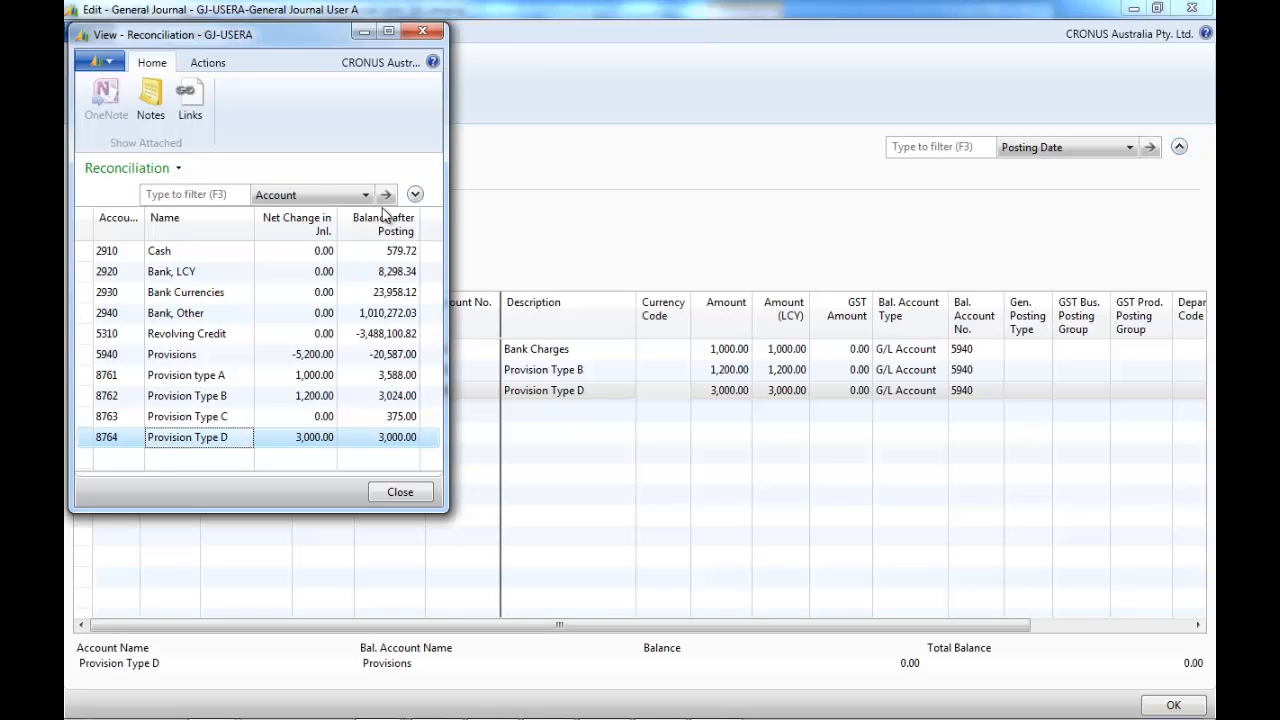
click(426, 36)
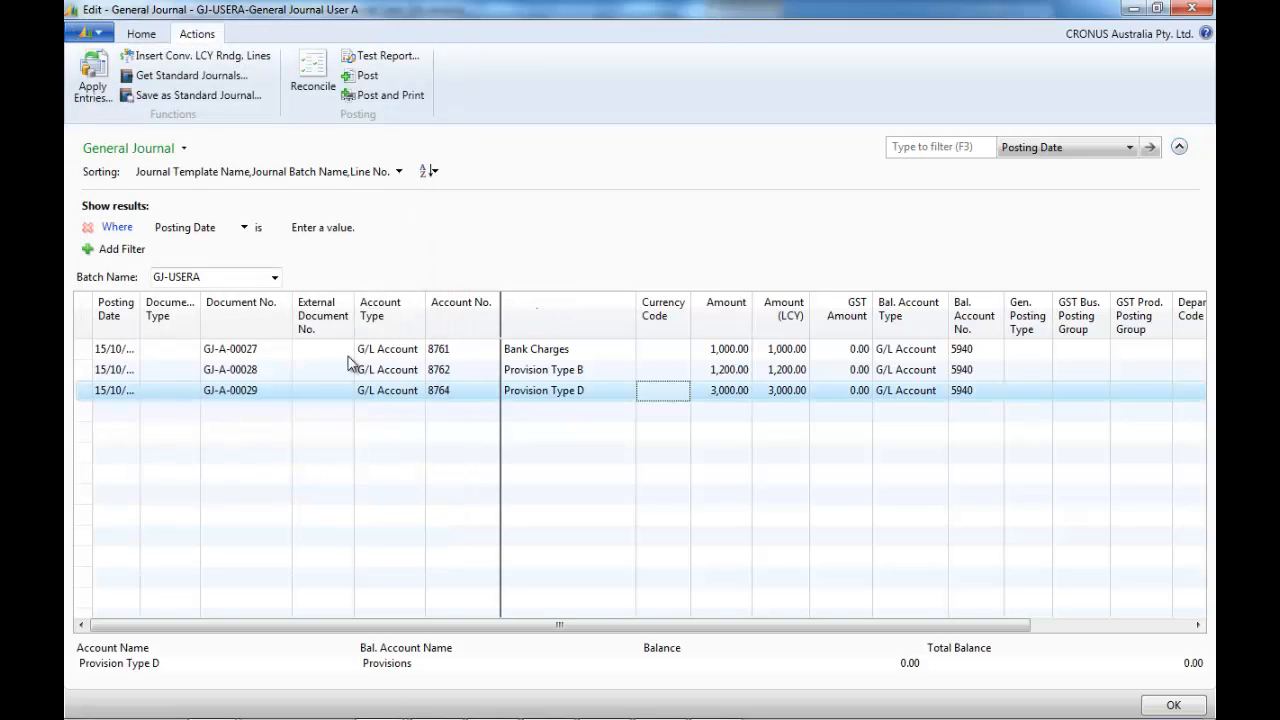
- Open the G/L account card for the Provision Type D journal line
click(140, 34)
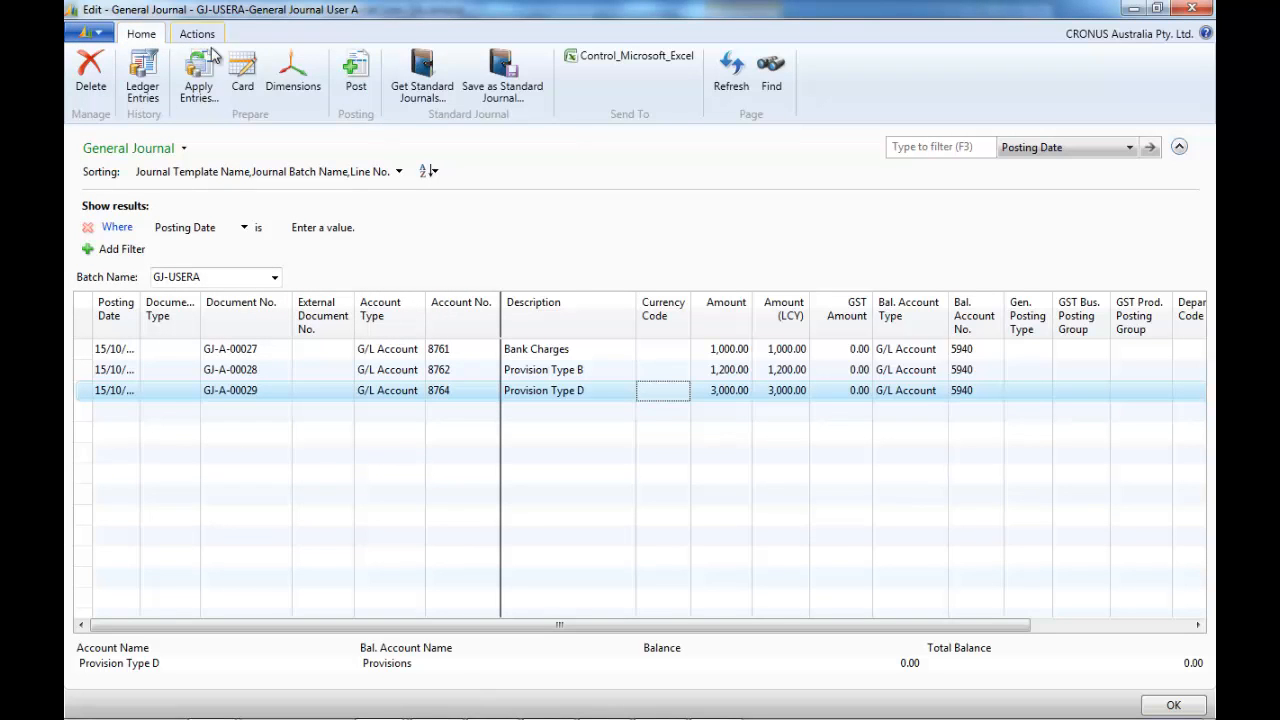
click(245, 80)
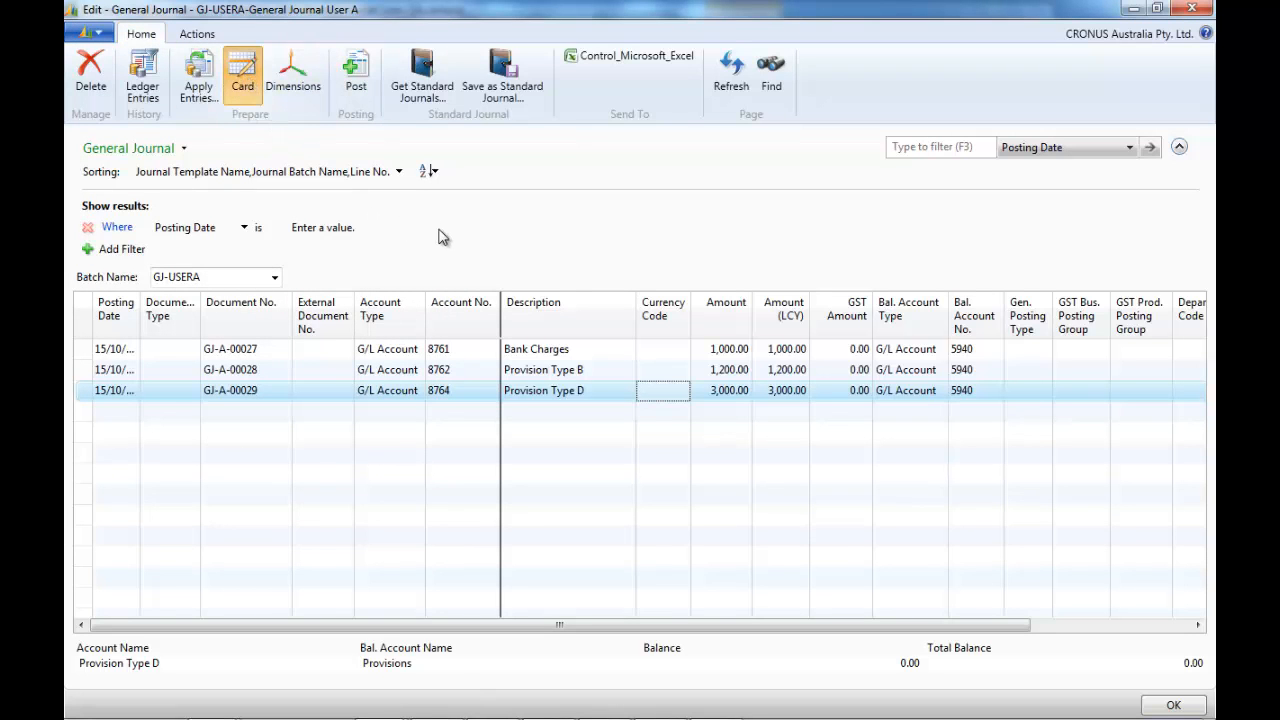